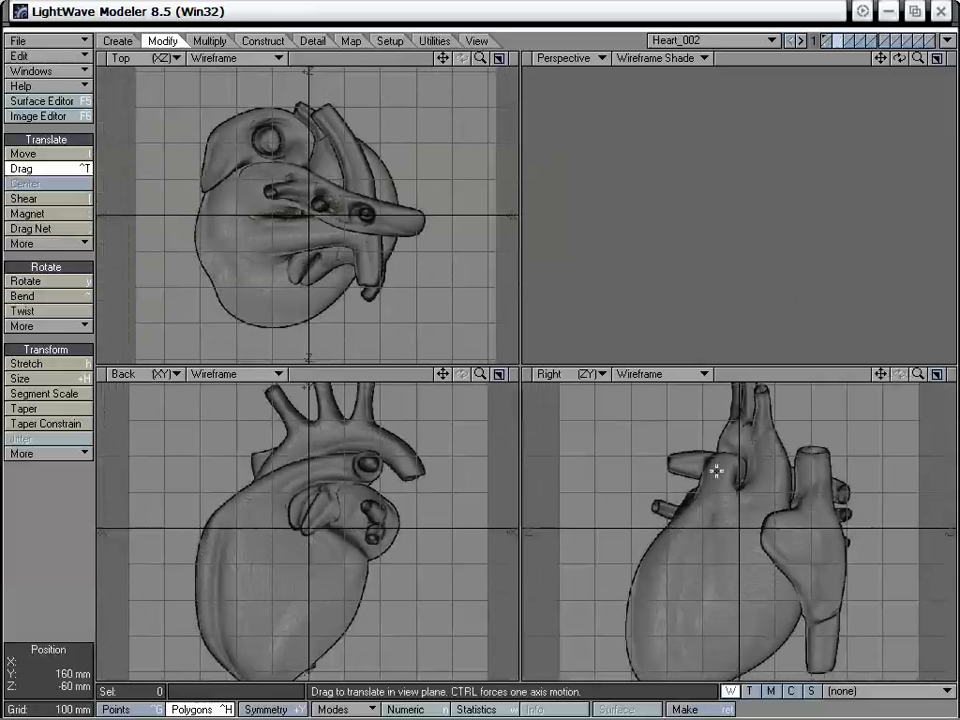
# - Set the BR viewport's backdrop image to Left.jpg and switch that viewport to the Left (ZY) view
pyautogui.click(317, 192)
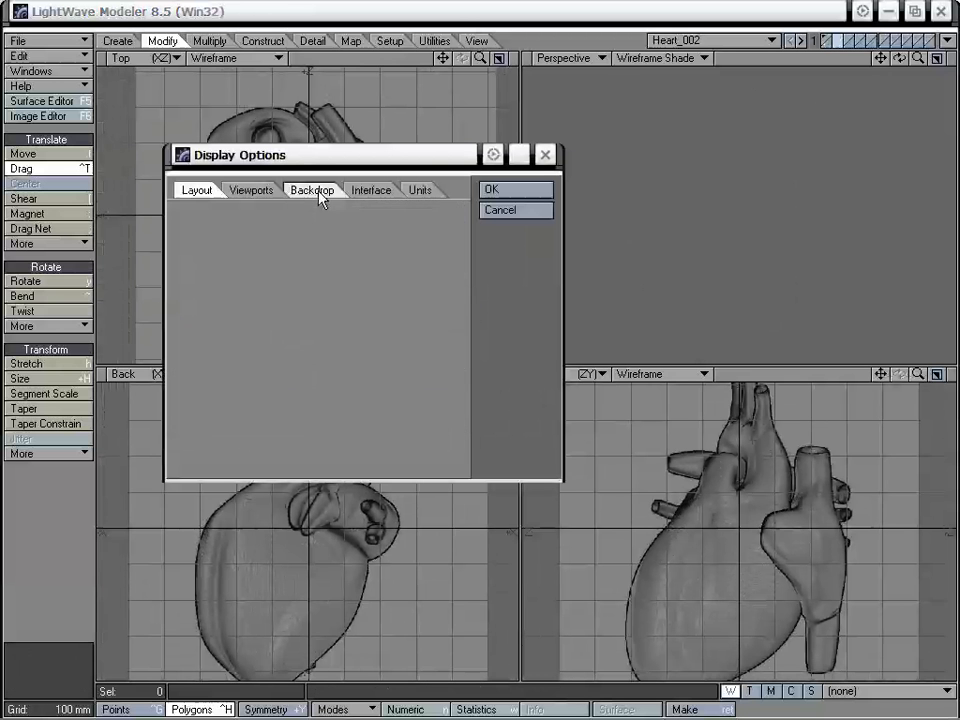
pyautogui.click(438, 214)
pyautogui.click(395, 253)
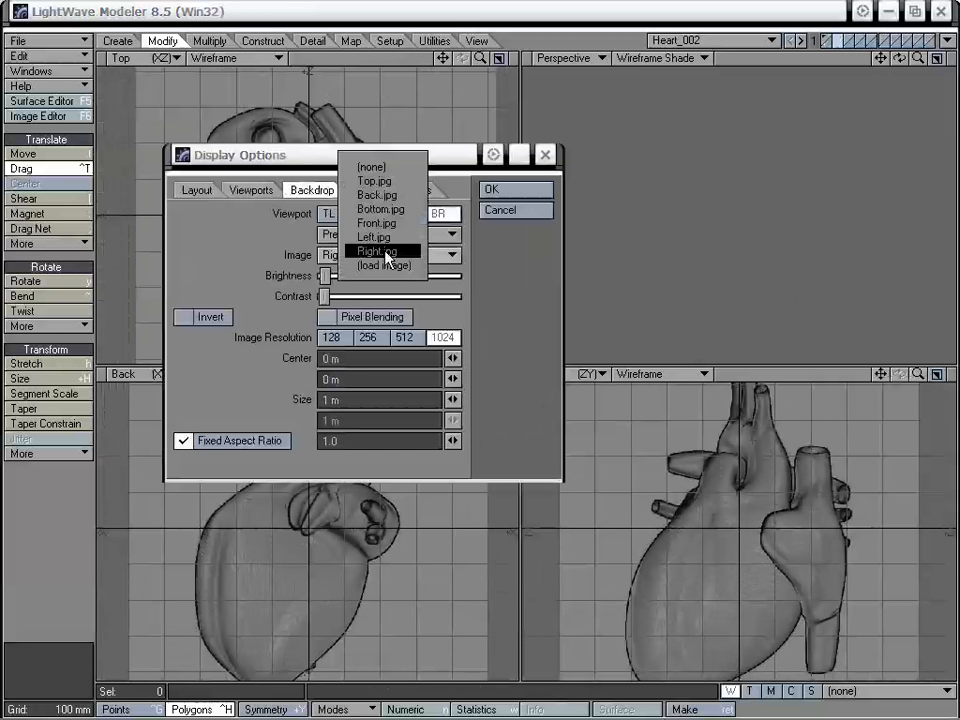
pyautogui.click(370, 236)
pyautogui.click(505, 190)
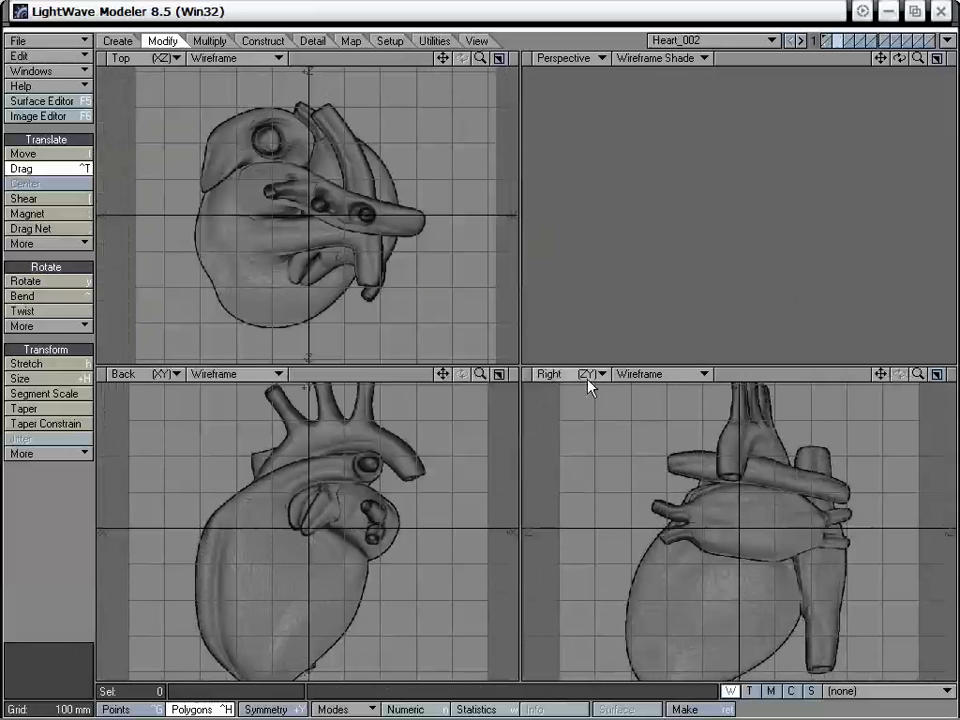
pyautogui.moveTo(591, 378)
pyautogui.mouseDown()
pyautogui.moveTo(591, 363)
pyautogui.moveTo(585, 388)
pyautogui.mouseUp()
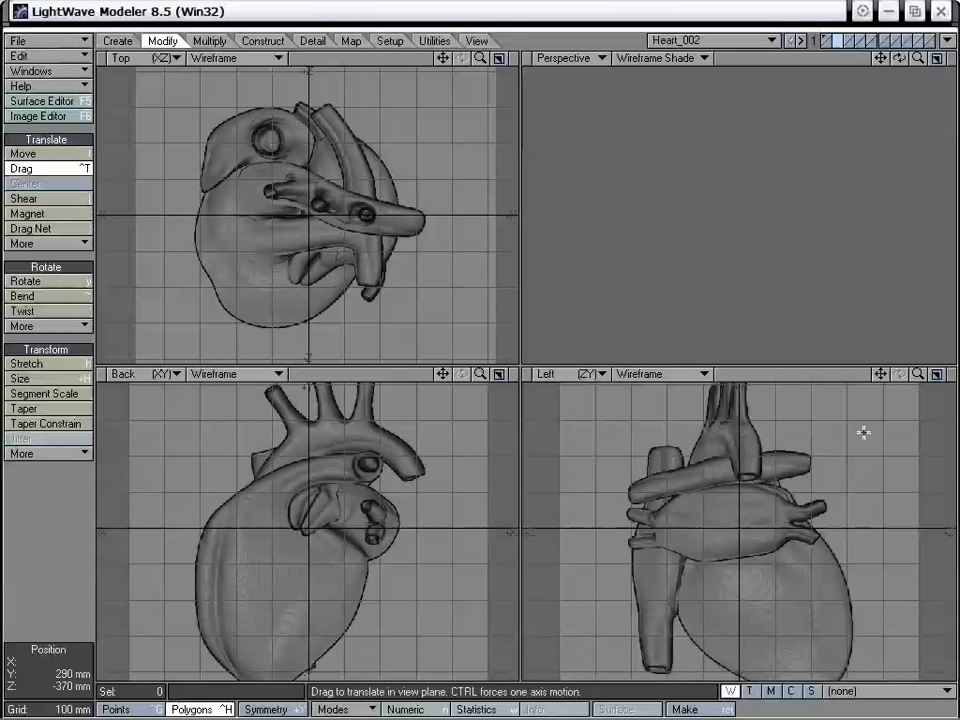
# - Draw a box over the oval atrium, about 190 mm high, 355 mm deep and 248 mm wide
pyautogui.moveTo(917, 376); pyautogui.dragTo(955, 376)
pyautogui.moveTo(881, 376); pyautogui.dragTo(911, 417)
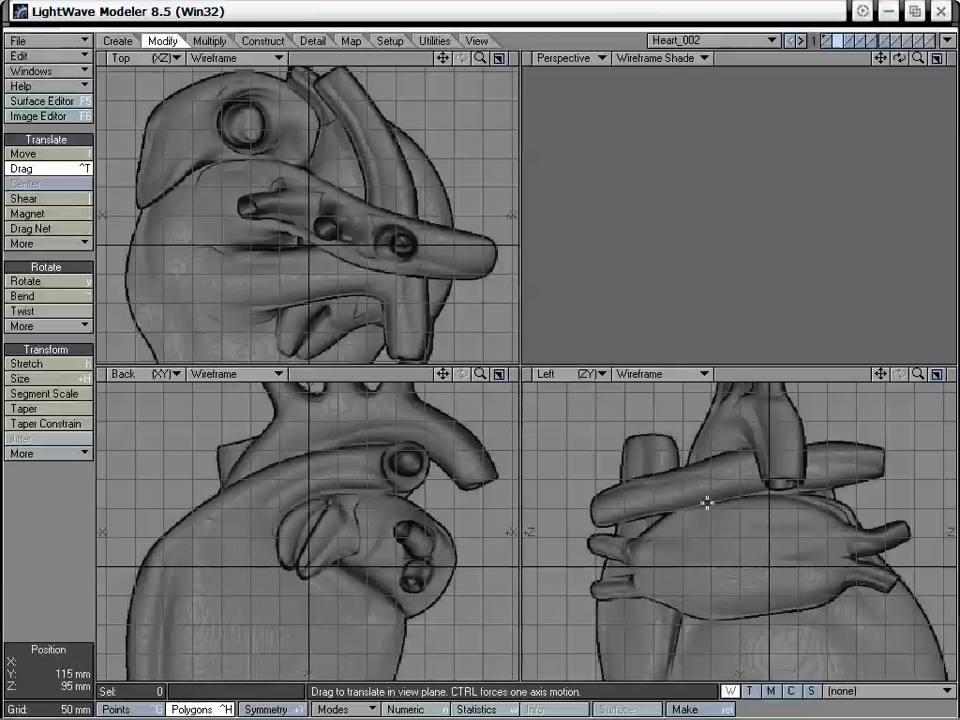
pyautogui.moveTo(918, 373); pyautogui.dragTo(884, 372)
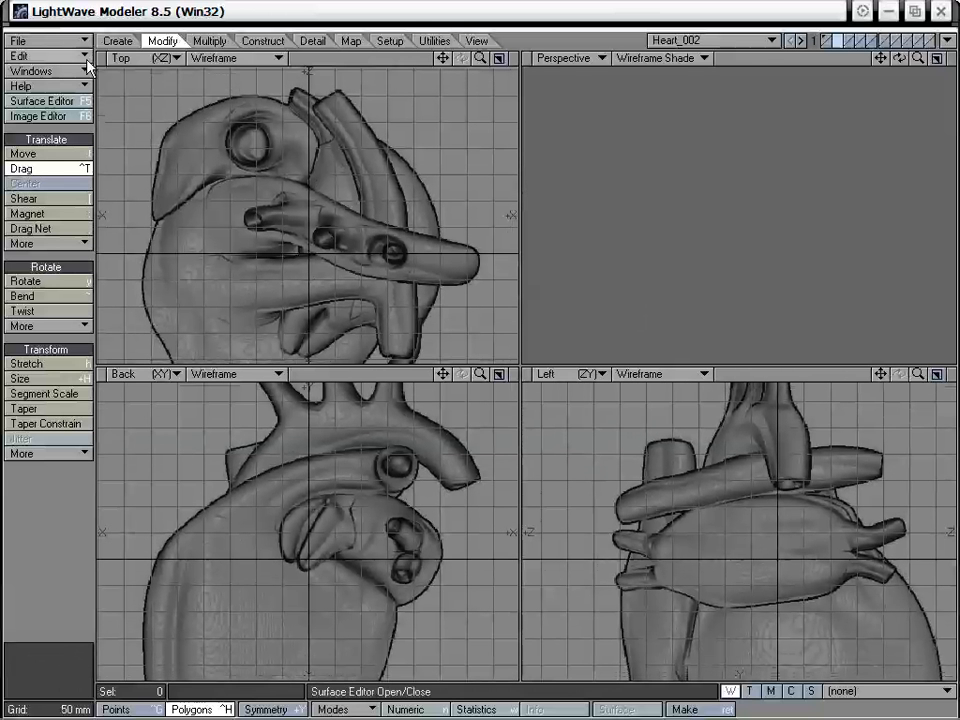
pyautogui.click(116, 41)
pyautogui.click(45, 155)
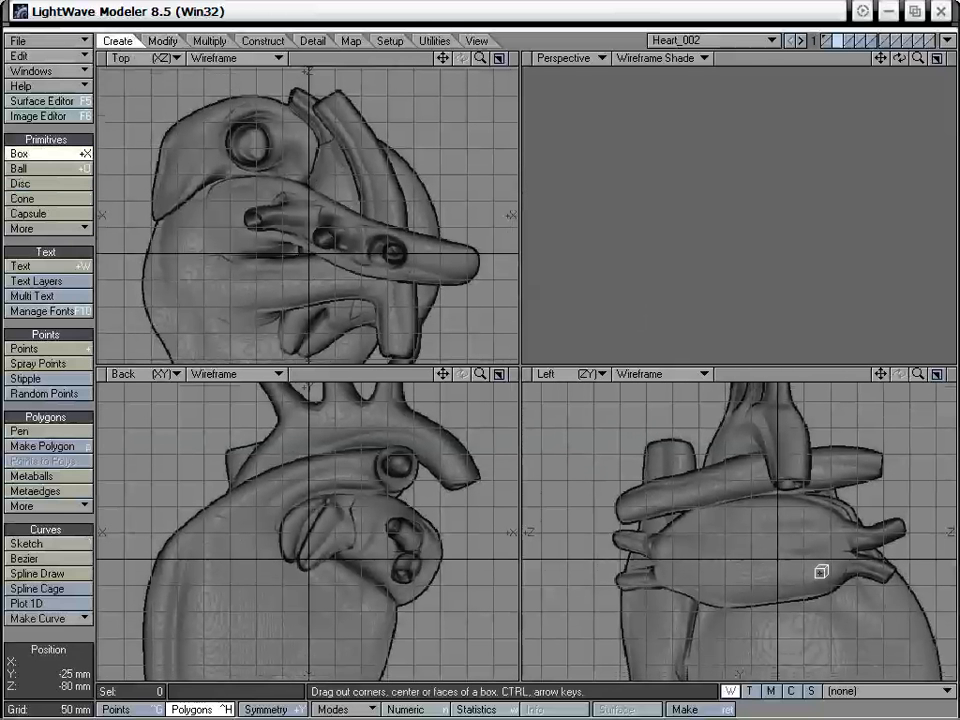
pyautogui.moveTo(663, 503); pyautogui.dragTo(845, 600)
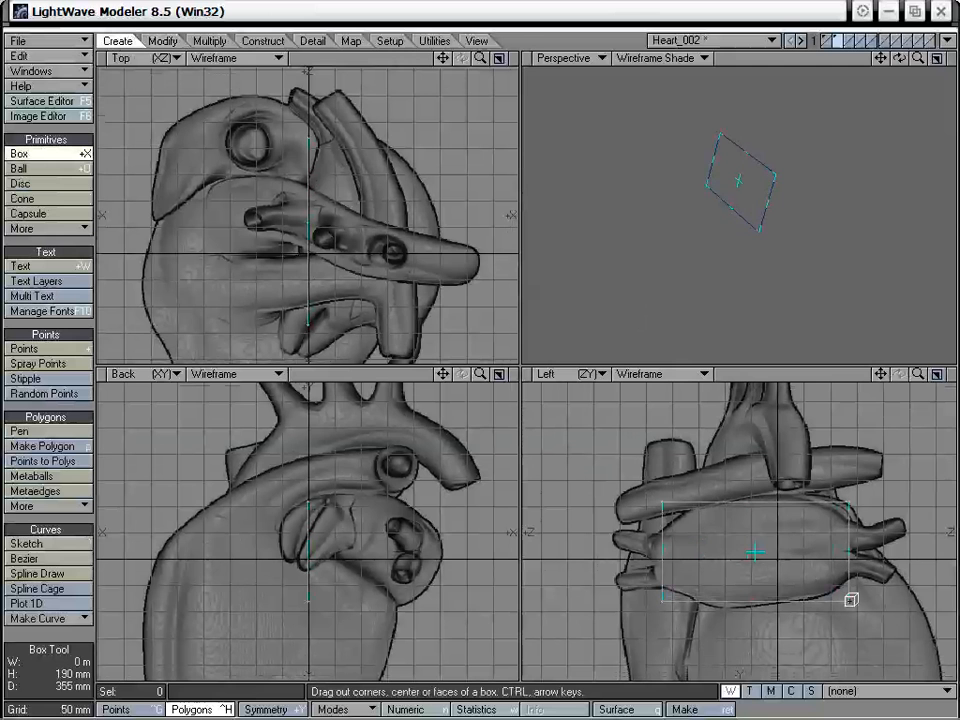
pyautogui.moveTo(386, 561); pyautogui.dragTo(439, 544)
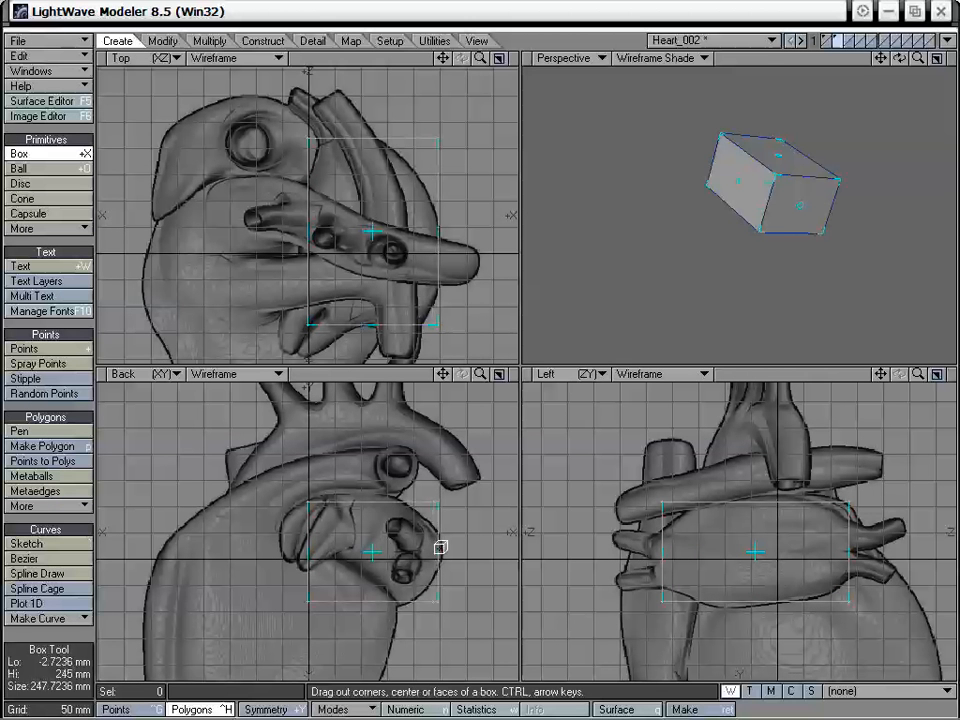
# - Adjust the box's two X faces in the Back and Top views to fit the width of the atrium
pyautogui.moveTo(326, 546)
pyautogui.mouseDown()
pyautogui.moveTo(353, 550)
pyautogui.moveTo(339, 549)
pyautogui.mouseUp()
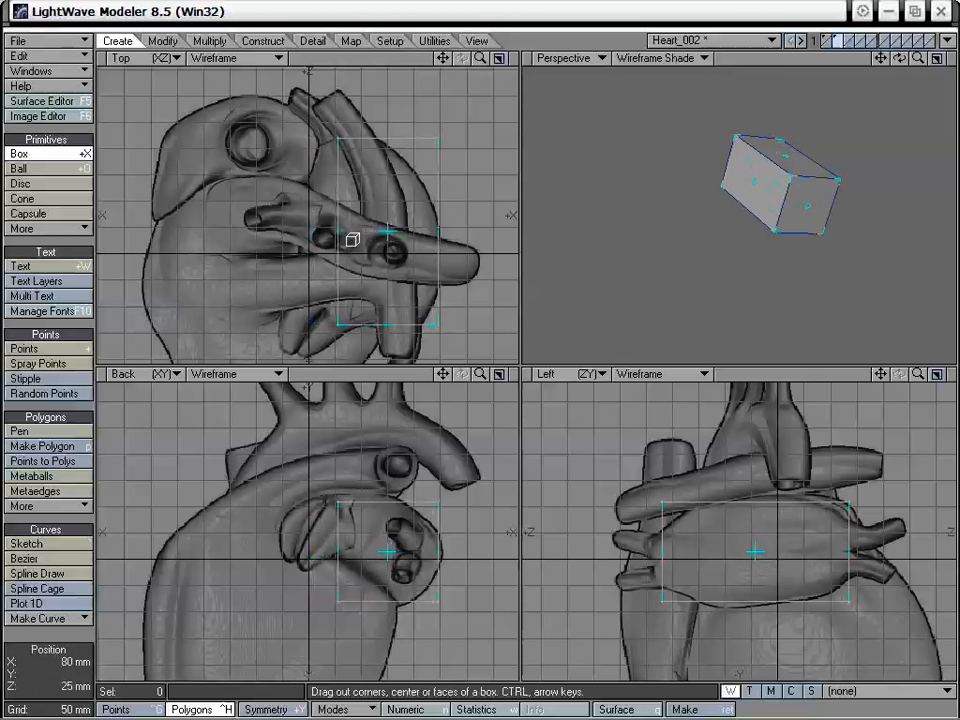
pyautogui.moveTo(341, 235); pyautogui.dragTo(341, 236)
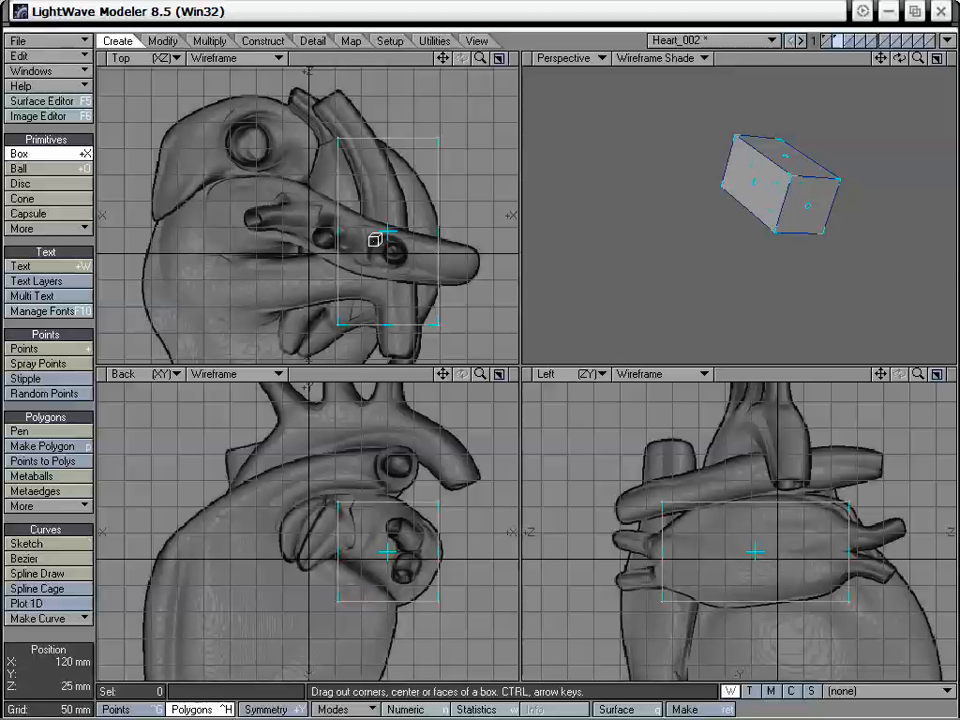
pyautogui.moveTo(341, 229); pyautogui.dragTo(332, 228)
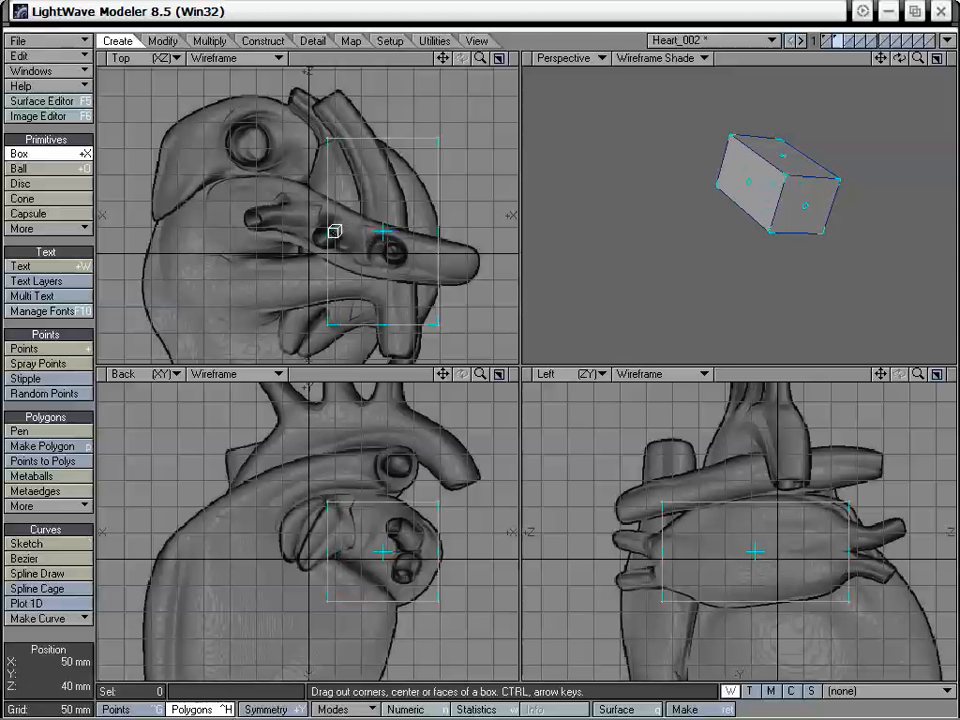
pyautogui.moveTo(445, 234); pyautogui.dragTo(446, 236)
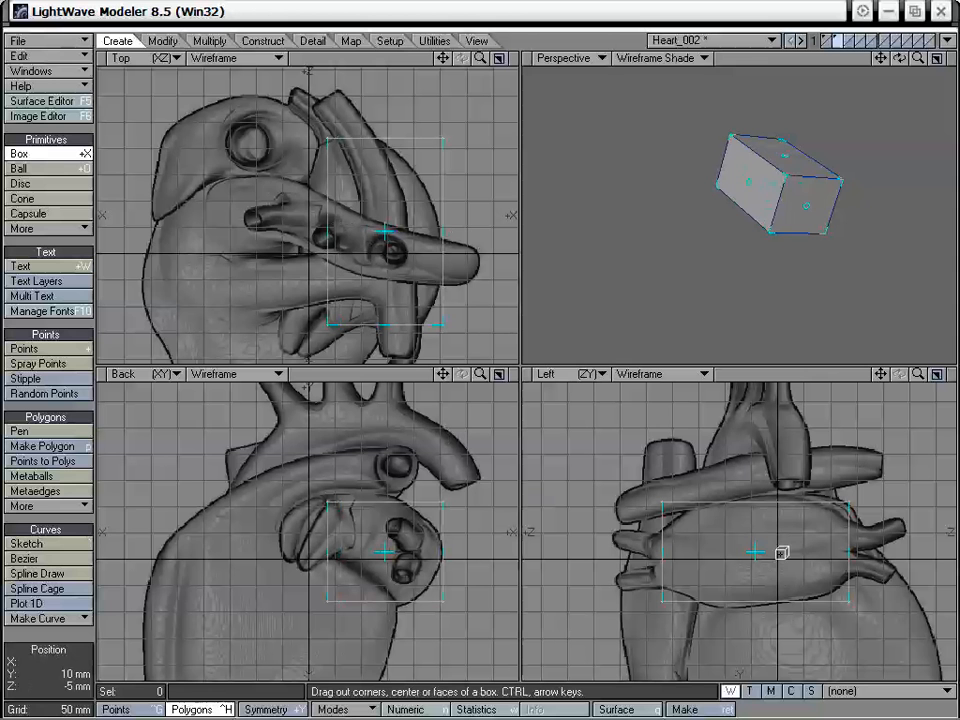
# - Divide the box into two segments along Z and subdivide it with Metaform at a 179.0° max smoothing angle
pyautogui.press('Right')
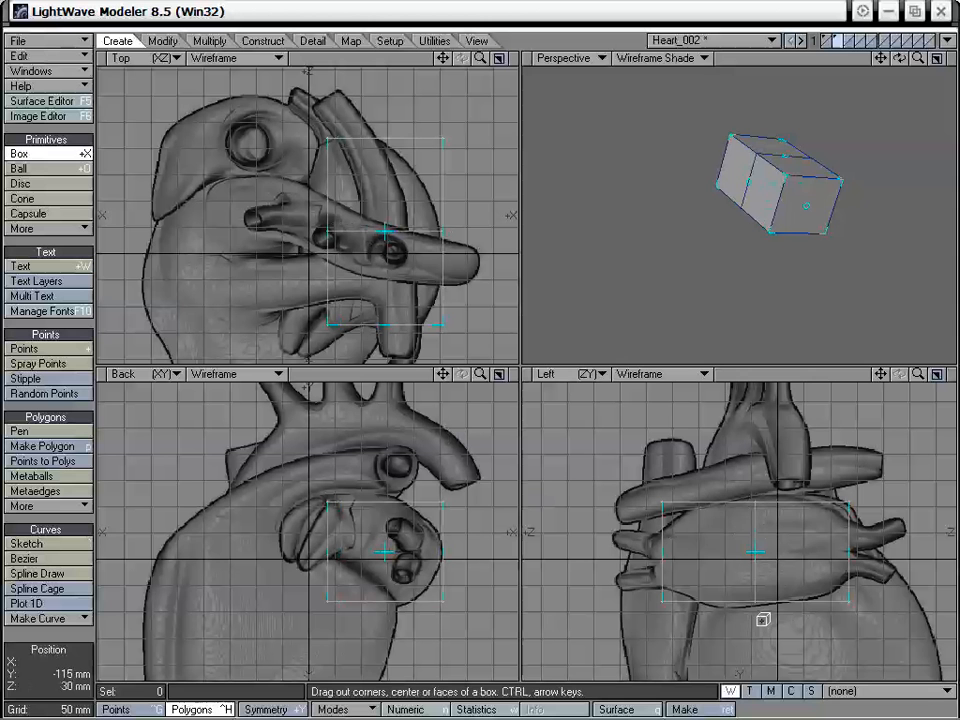
pyautogui.press('space')
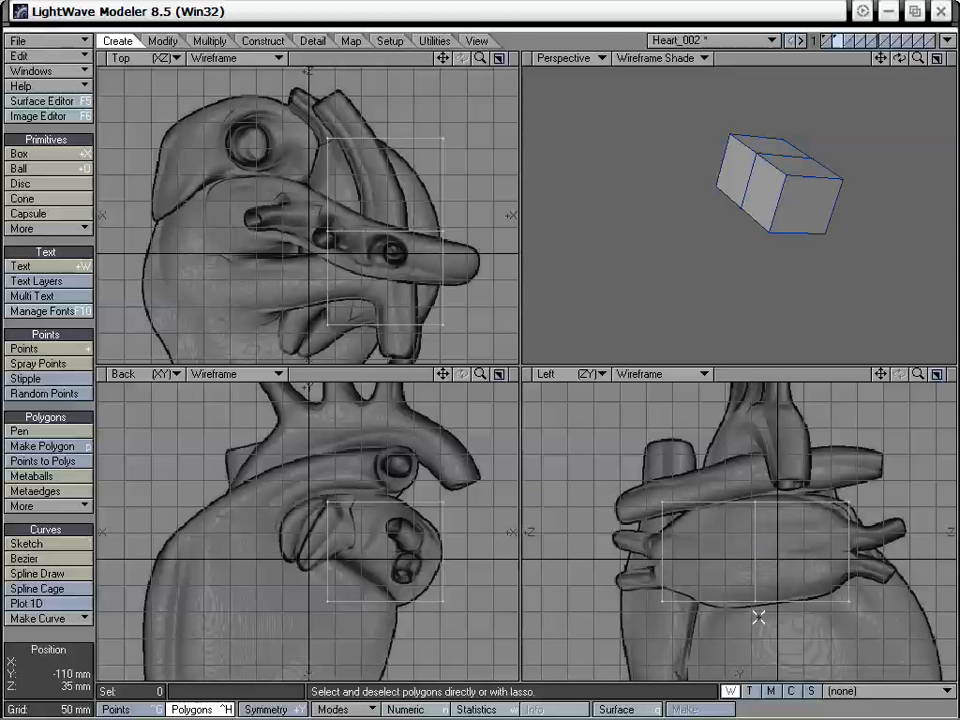
pyautogui.hotkey('shift', 'd')
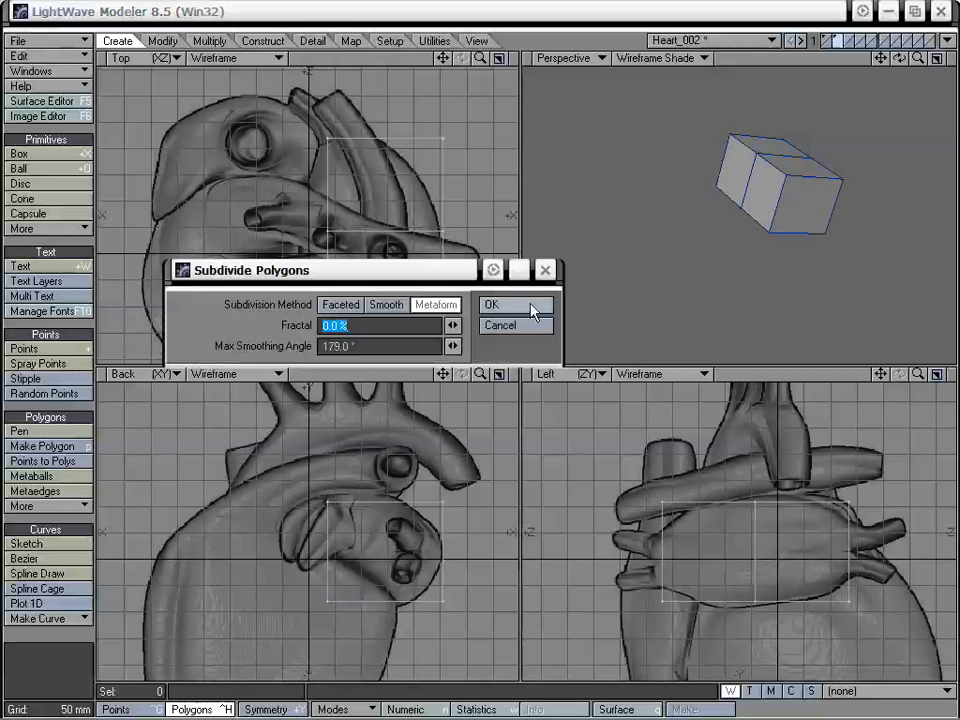
pyautogui.click(507, 306)
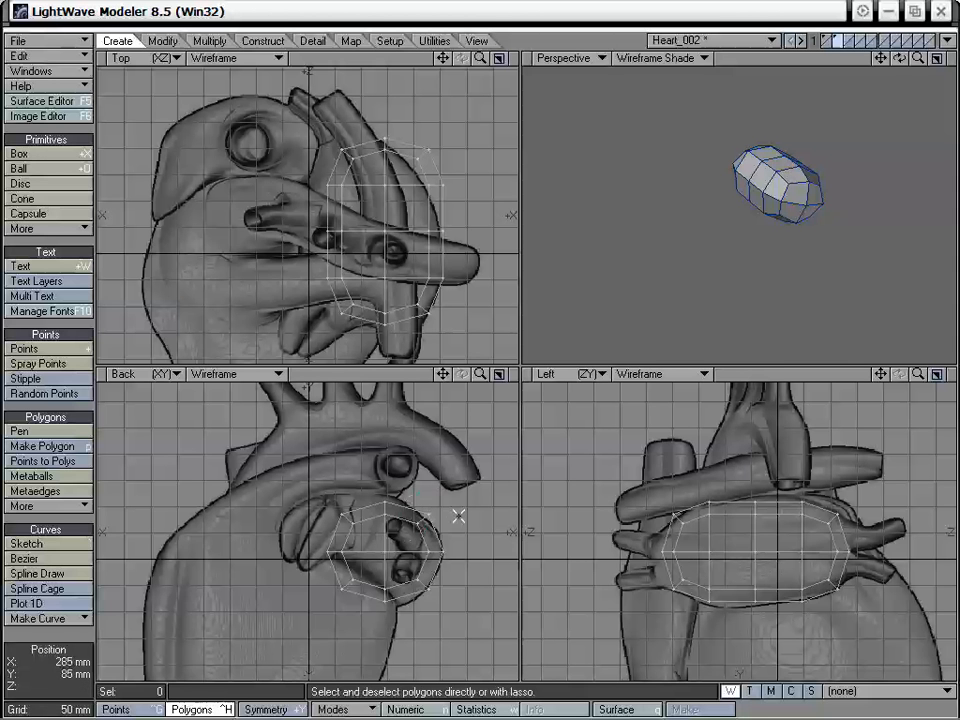
# - Reposition the upper and lower point rows on the +X side in the Back view to match the atrium outline
pyautogui.hotkey('ctrl', 'g')
pyautogui.moveTo(415, 533); pyautogui.dragTo(444, 517, button='right')
pyautogui.press('t')
pyautogui.moveTo(431, 513); pyautogui.dragTo(415, 528)
pyautogui.press('space')
pyautogui.press('/')
pyautogui.moveTo(424, 573); pyautogui.dragTo(432, 590, button='right')
pyautogui.press('t')
pyautogui.moveTo(425, 588); pyautogui.dragTo(421, 593)
pyautogui.press('space')
# - Move the bottom row and the lower -X row of points in the Back view onto the atrium's lower contour
pyautogui.press('/')
pyautogui.moveTo(382, 574); pyautogui.dragTo(395, 590, button='right')
pyautogui.press('t')
pyautogui.moveTo(413, 596); pyautogui.dragTo(416, 590)
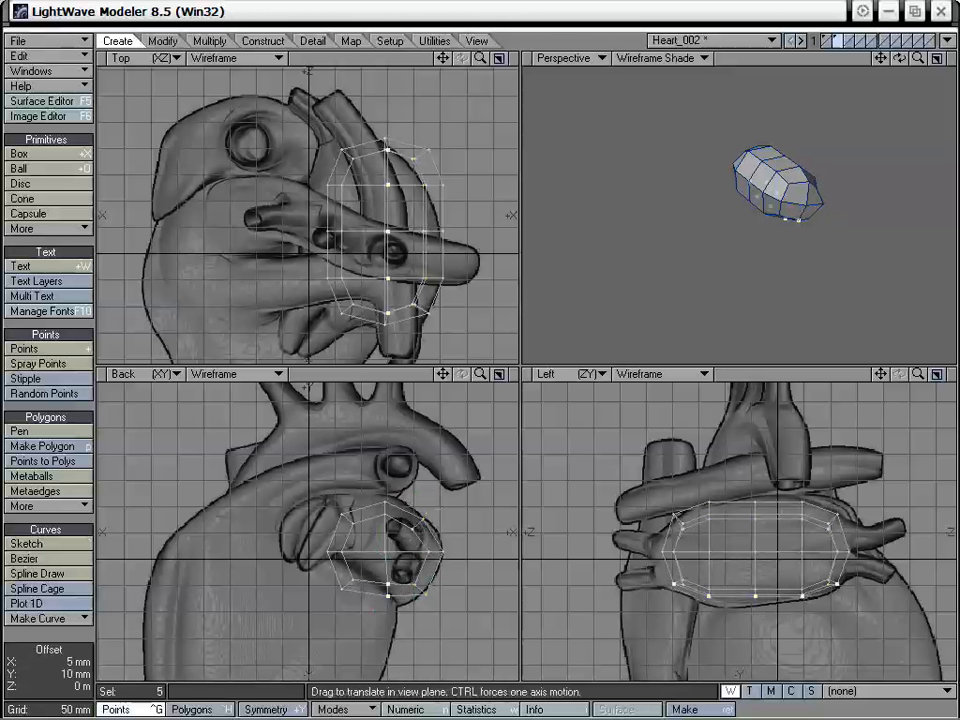
pyautogui.press('space')
pyautogui.moveTo(386, 576); pyautogui.dragTo(399, 573, button='right')
pyautogui.moveTo(352, 571); pyautogui.dragTo(376, 599, button='right')
pyautogui.press('t')
pyautogui.moveTo(376, 599); pyautogui.dragTo(390, 587)
pyautogui.press('space')
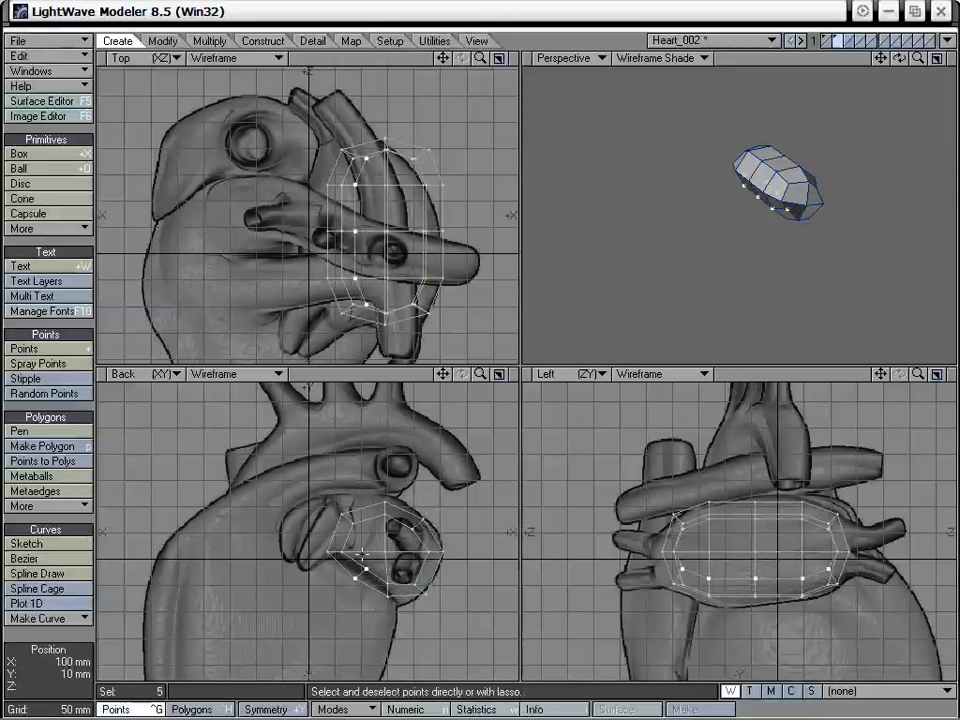
# - Move the mid-height row of points on the -X side slightly inward in the Back view
pyautogui.press('/')
pyautogui.moveTo(353, 541); pyautogui.dragTo(353, 546, button='right')
pyautogui.press('t')
pyautogui.moveTo(369, 548); pyautogui.dragTo(374, 546)
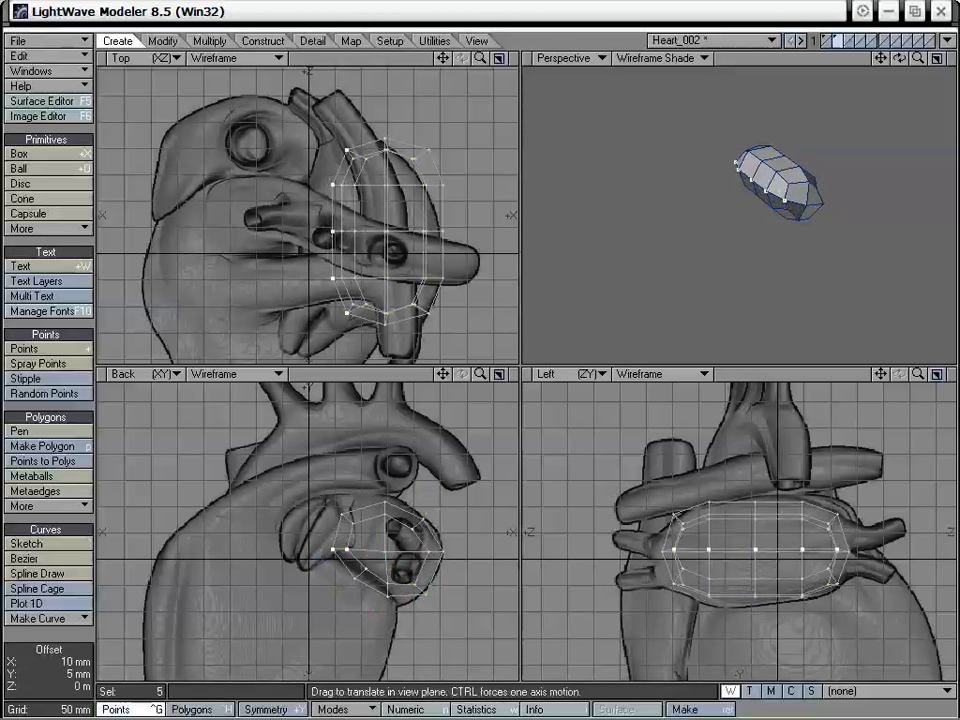
pyautogui.press('space')
# - Move the upper -X row of points in the Back view up to the atrium's upper corner and clear the selection
pyautogui.moveTo(296, 570)
pyautogui.mouseDown(button='right')
pyautogui.moveTo(353, 519)
pyautogui.moveTo(362, 550)
pyautogui.mouseUp(button='right')
pyautogui.moveTo(333, 556)
pyautogui.mouseDown(button='right')
pyautogui.moveTo(356, 503)
pyautogui.moveTo(376, 541)
pyautogui.mouseUp(button='right')
pyautogui.press('t')
pyautogui.moveTo(357, 524); pyautogui.dragTo(368, 536)
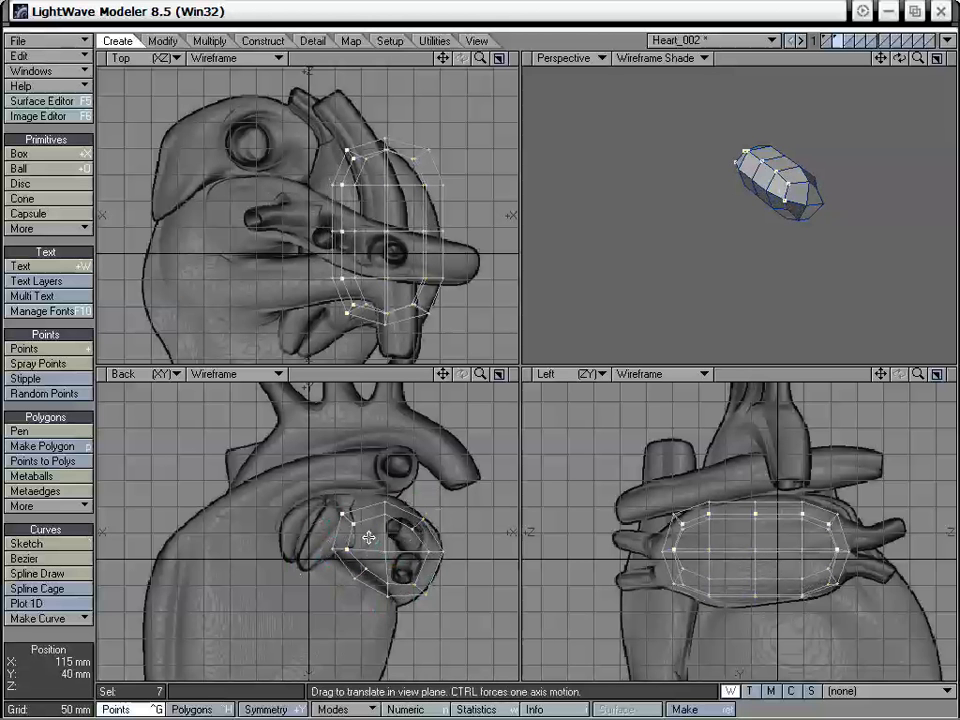
pyautogui.press('space')
pyautogui.press('/')
pyautogui.moveTo(359, 533); pyautogui.dragTo(347, 541, button='right')
pyautogui.press('t')
pyautogui.moveTo(349, 519); pyautogui.dragTo(346, 503)
pyautogui.press('space')
pyautogui.press('/')
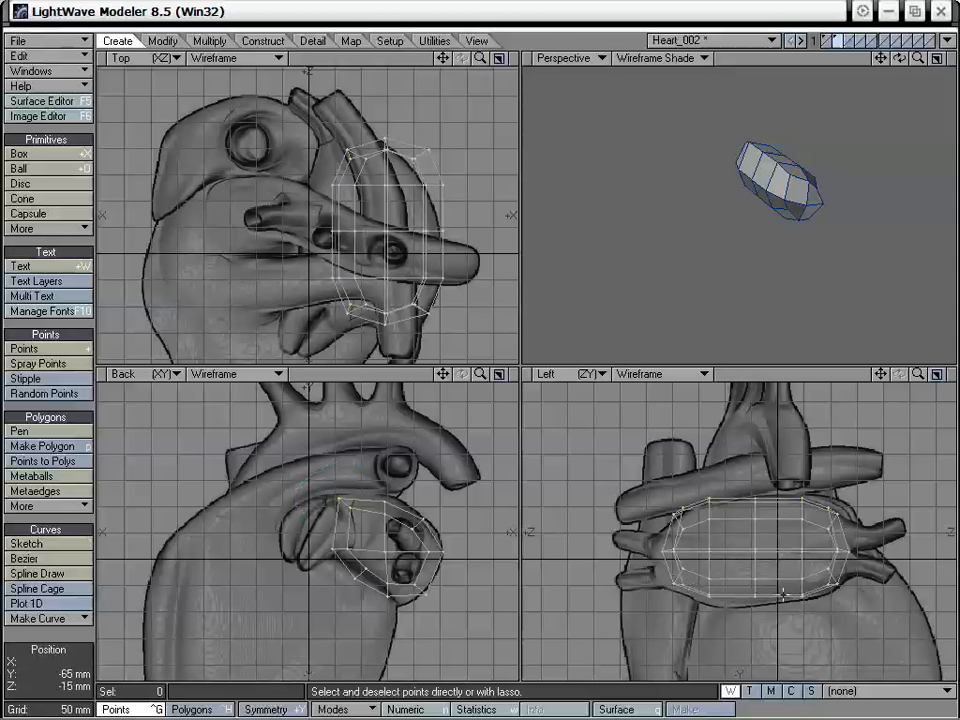
# - Reshape the cage in the Left view using the Drag tool with an influence radius so it follows the atrium outline
pyautogui.hotkey('ctrl', 't')
pyautogui.moveTo(683, 584)
pyautogui.mouseDown()
pyautogui.moveTo(671, 591)
pyautogui.moveTo(679, 592)
pyautogui.mouseUp()
pyautogui.moveTo(672, 597)
pyautogui.mouseDown(button='right')
pyautogui.moveTo(724, 648)
pyautogui.moveTo(774, 670)
pyautogui.mouseUp(button='right')
pyautogui.moveTo(676, 597); pyautogui.dragTo(738, 605)
pyautogui.click(807, 564)
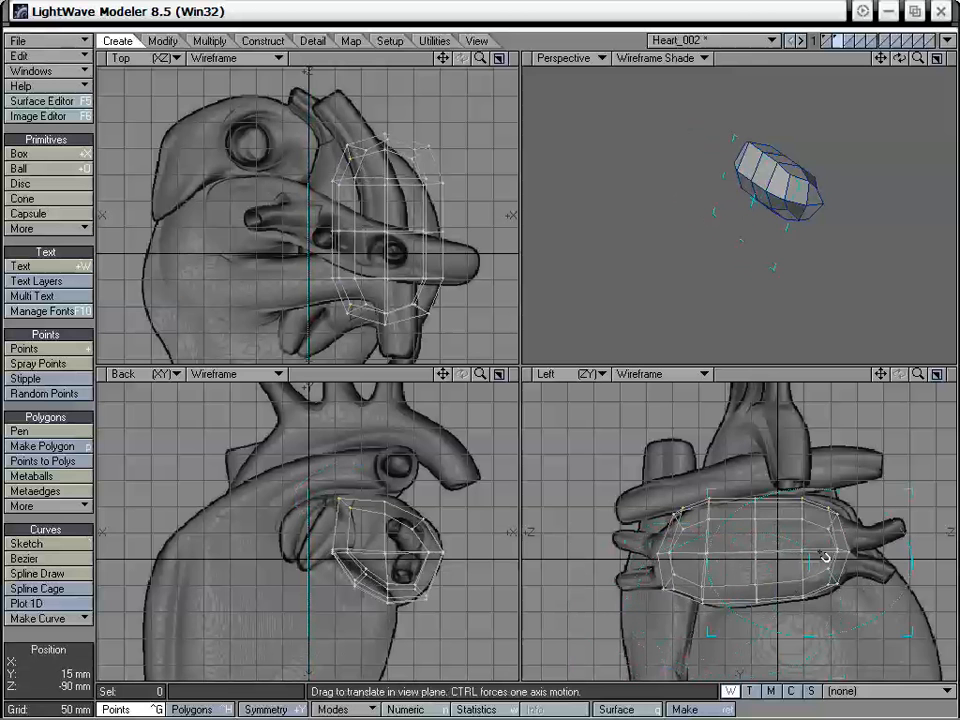
pyautogui.moveTo(846, 551); pyautogui.dragTo(685, 528)
pyautogui.press('space')
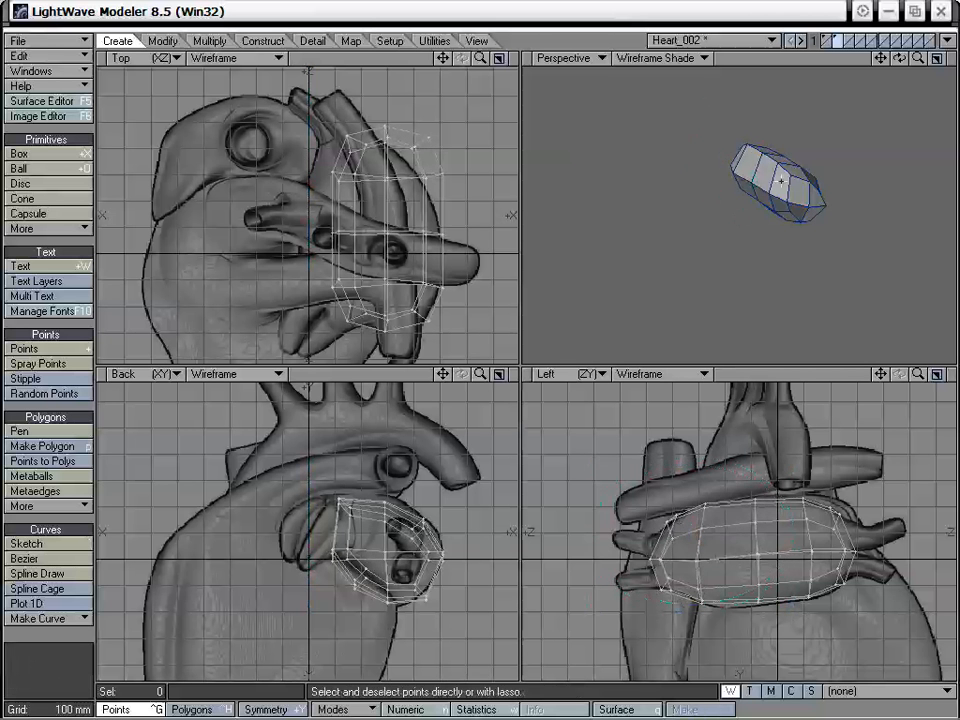
# - Examine the atrium cage in the Perspective view and compare it with the existing heart geometry on the other layer
pyautogui.keyDown('alt'); pyautogui.moveTo(782, 183); pyautogui.dragTo(782, 246); pyautogui.keyUp('alt')
pyautogui.moveTo(881, 59); pyautogui.dragTo(934, 104)
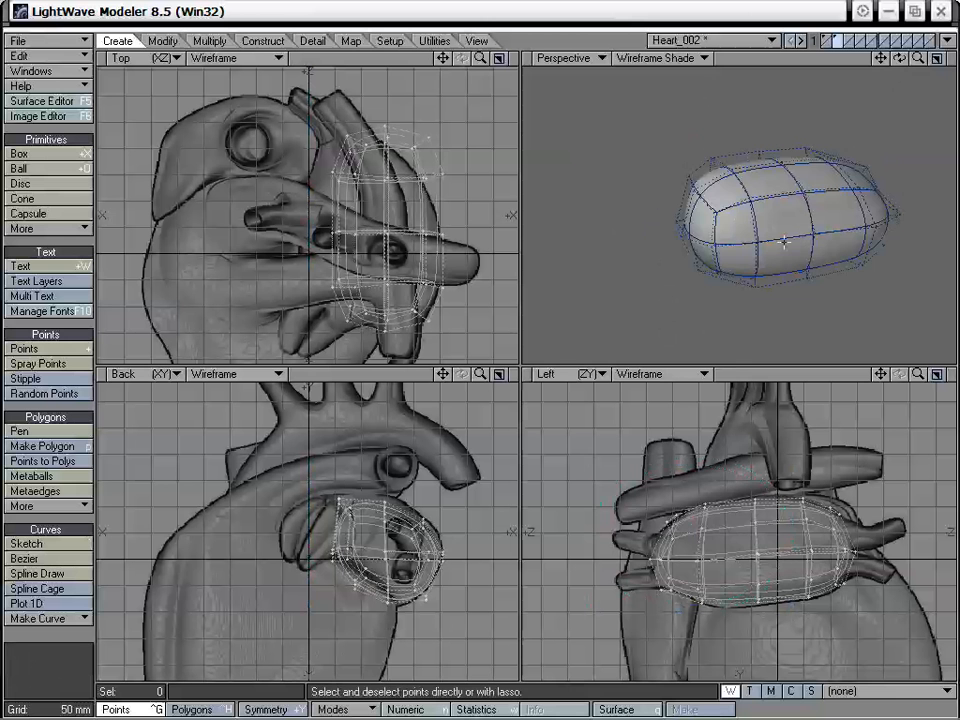
pyautogui.keyDown('alt'); pyautogui.moveTo(780, 248); pyautogui.dragTo(722, 253); pyautogui.keyUp('alt')
pyautogui.click(853, 46)
pyautogui.click(838, 41)
pyautogui.click(832, 46)
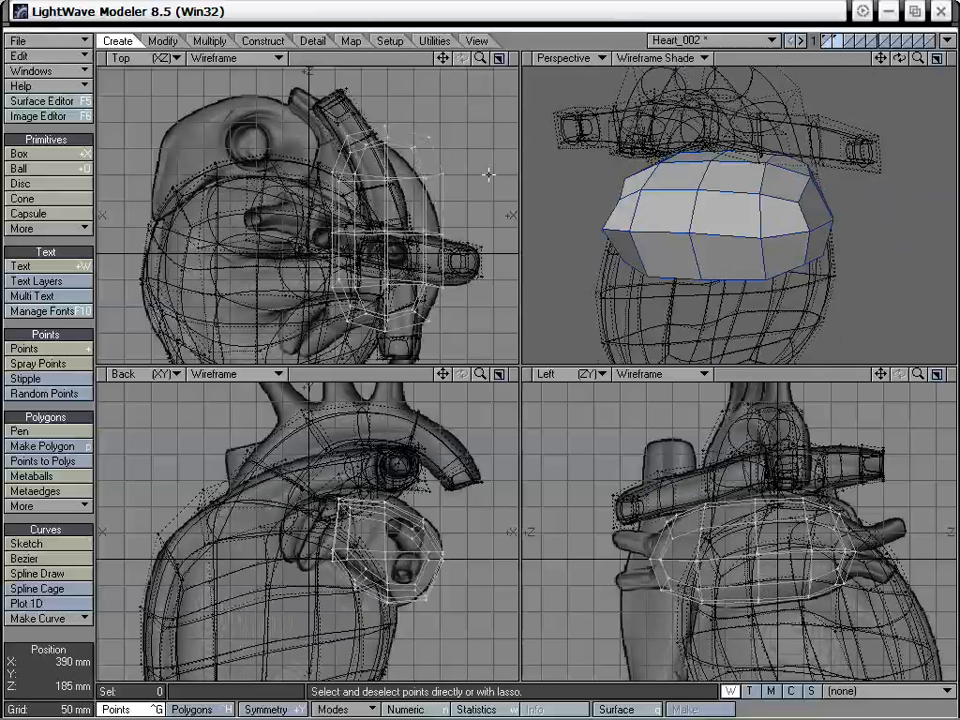
pyautogui.click(839, 44)
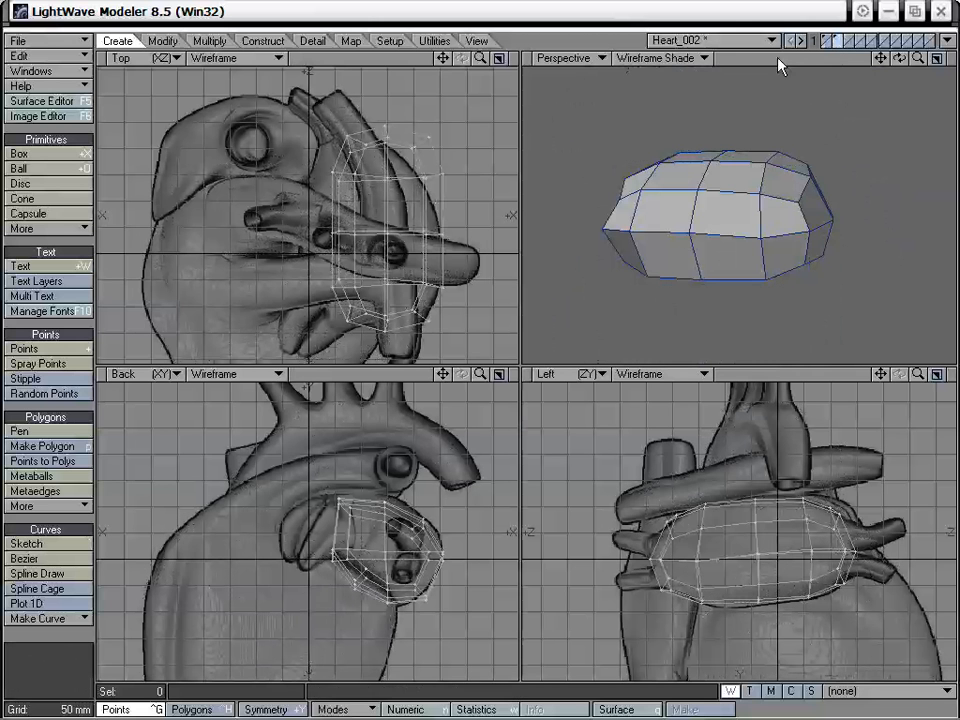
# - Select the points of the cage's +Z end in the Top view, then move and rotate them to follow the atrium's curve
pyautogui.moveTo(456, 147)
pyautogui.mouseDown(button='right')
pyautogui.moveTo(318, 182)
pyautogui.moveTo(447, 180)
pyautogui.mouseUp(button='right')
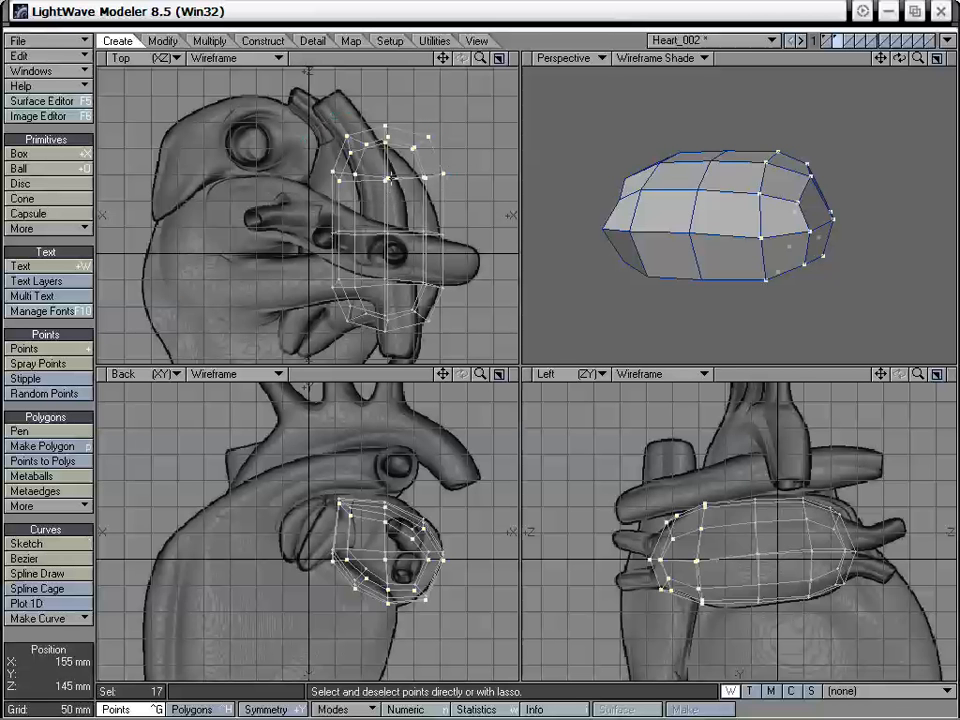
pyautogui.press('t')
pyautogui.moveTo(390, 177)
pyautogui.mouseDown()
pyautogui.moveTo(371, 192)
pyautogui.moveTo(412, 178)
pyautogui.moveTo(403, 177)
pyautogui.mouseUp()
pyautogui.press('y')
pyautogui.press('t')
pyautogui.press('space')
pyautogui.click(430, 158)
pyautogui.hotkey('ctrl', 'h')
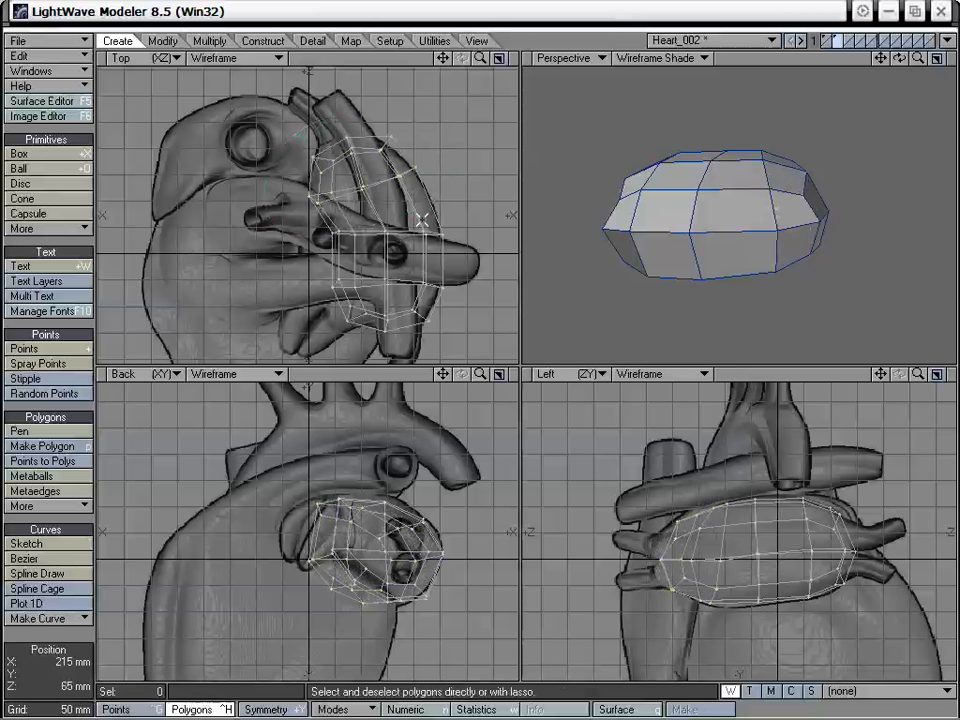
# - Shift the inner and centre points of the two middle cross-sections toward -X in the Top view
pyautogui.hotkey('ctrl', 'g')
pyautogui.moveTo(308, 245); pyautogui.dragTo(400, 243, button='right')
pyautogui.press('t')
pyautogui.moveTo(396, 240)
pyautogui.mouseDown()
pyautogui.moveTo(368, 243)
pyautogui.moveTo(380, 245)
pyautogui.mouseUp()
pyautogui.press('space')
pyautogui.moveTo(391, 206)
pyautogui.mouseDown(button='right')
pyautogui.moveTo(276, 253)
pyautogui.moveTo(394, 247)
pyautogui.moveTo(324, 292)
pyautogui.moveTo(408, 284)
pyautogui.mouseUp(button='right')
pyautogui.press('t')
pyautogui.moveTo(391, 285)
pyautogui.mouseDown()
pyautogui.moveTo(364, 280)
pyautogui.moveTo(375, 282)
pyautogui.mouseUp()
pyautogui.press('space')
# - Move the same middle cross-section points farther toward -X to line up with the rotated end, then deselect them
pyautogui.moveTo(399, 248)
pyautogui.mouseDown(button='right')
pyautogui.moveTo(322, 246)
pyautogui.moveTo(400, 247)
pyautogui.moveTo(384, 256)
pyautogui.moveTo(392, 250)
pyautogui.mouseUp(button='right')
pyautogui.press('t')
pyautogui.moveTo(388, 239); pyautogui.dragTo(377, 239)
pyautogui.press('space')
pyautogui.moveTo(386, 185)
pyautogui.mouseDown(button='right')
pyautogui.moveTo(245, 243)
pyautogui.moveTo(388, 262)
pyautogui.mouseUp(button='right')
pyautogui.moveTo(389, 267)
pyautogui.mouseDown(button='right')
pyautogui.moveTo(315, 262)
pyautogui.moveTo(394, 277)
pyautogui.mouseUp(button='right')
pyautogui.press('t')
pyautogui.moveTo(394, 283); pyautogui.dragTo(378, 283)
pyautogui.press('space')
pyautogui.moveTo(378, 280); pyautogui.dragTo(333, 303, button='right')
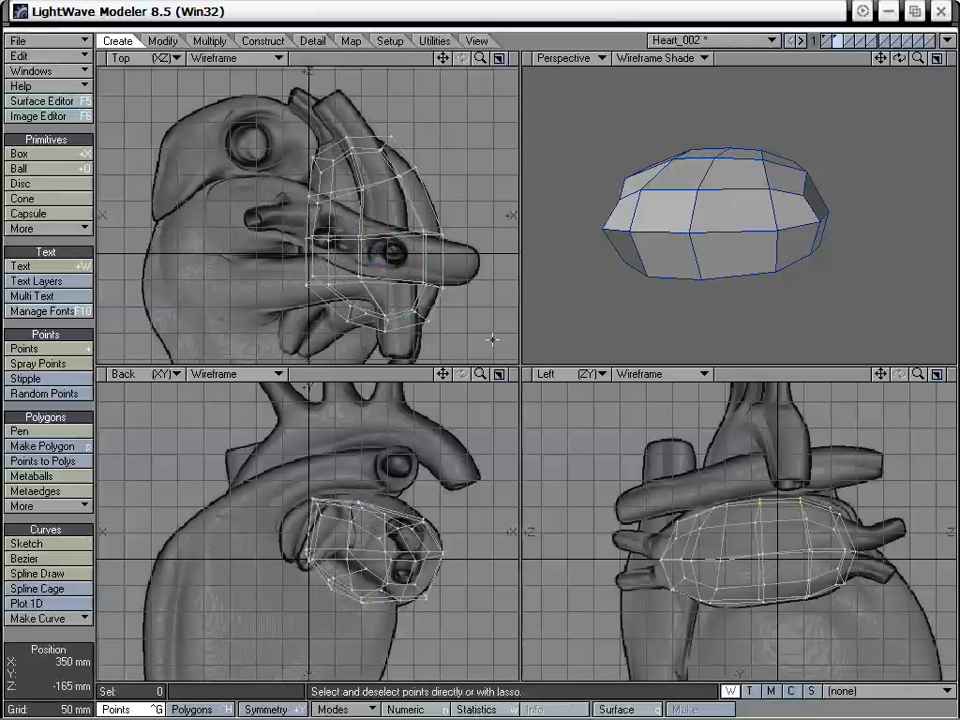
# - Raise the cage's top points in the Back view and fine-tune the upper edge in the Left view
pyautogui.press('t')
pyautogui.moveTo(386, 521); pyautogui.dragTo(371, 493)
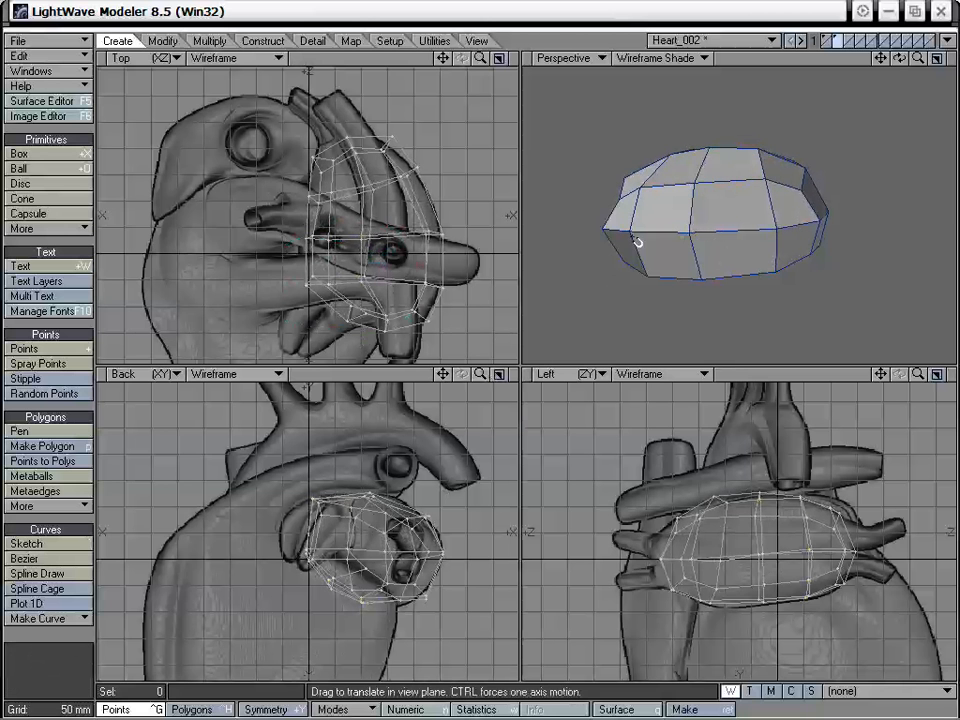
pyautogui.keyDown('alt'); pyautogui.moveTo(637, 242); pyautogui.dragTo(723, 232); pyautogui.keyUp('alt')
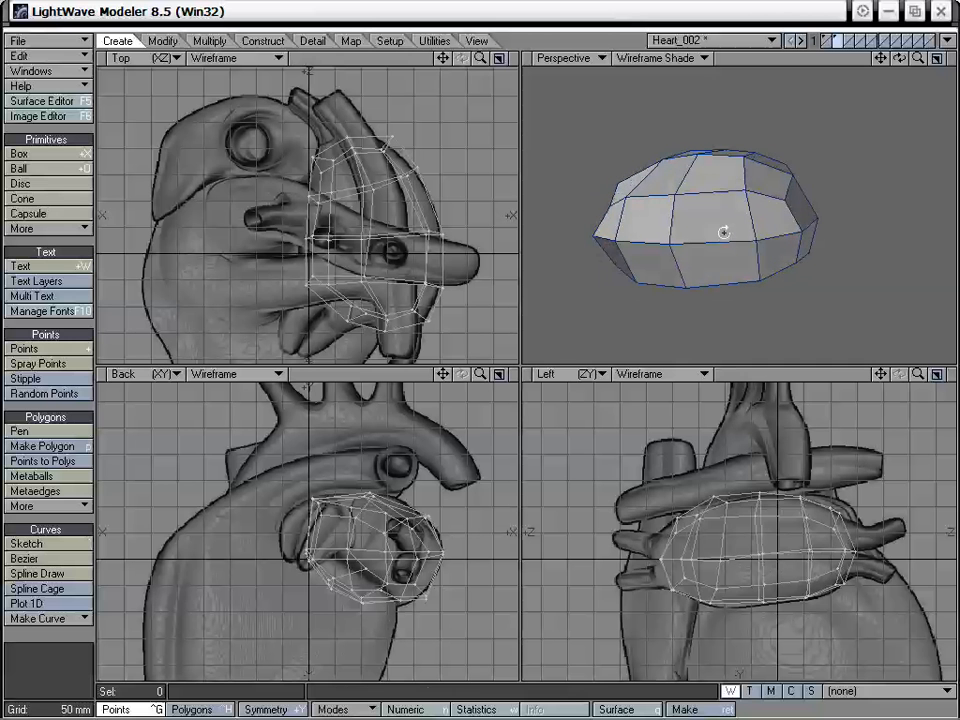
pyautogui.moveTo(759, 493); pyautogui.dragTo(760, 497)
pyautogui.moveTo(348, 138); pyautogui.dragTo(348, 132)
pyautogui.hotkey('ctrl', 'z')
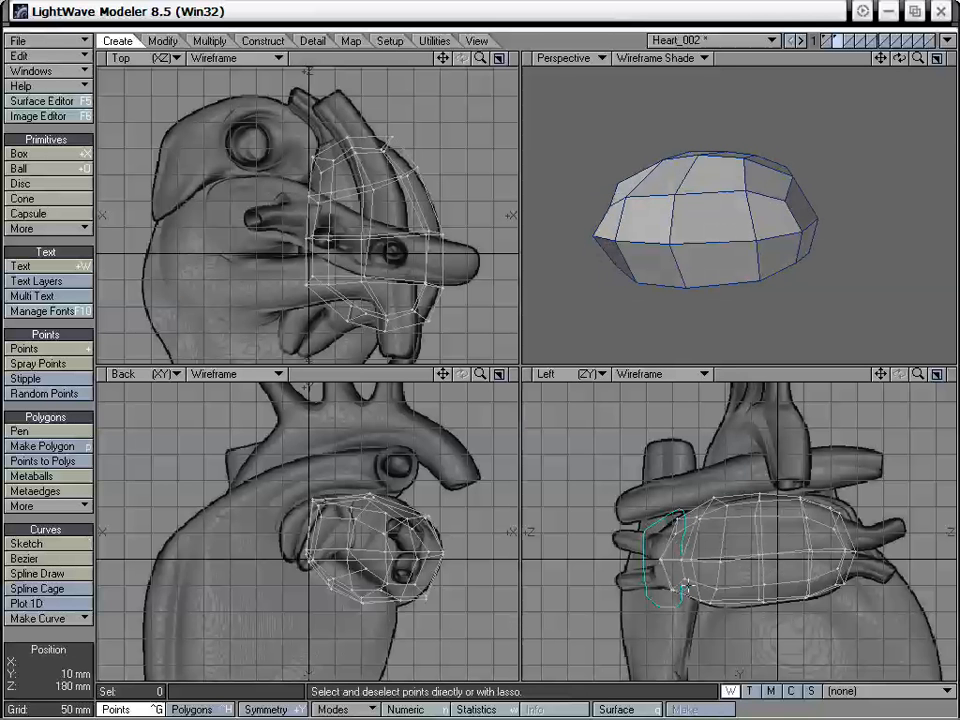
# - Select the points at the cage's +Z end in the Left view and move them outward to the atrium's edge
pyautogui.moveTo(688, 565); pyautogui.dragTo(686, 562, button='right')
pyautogui.click(698, 519)
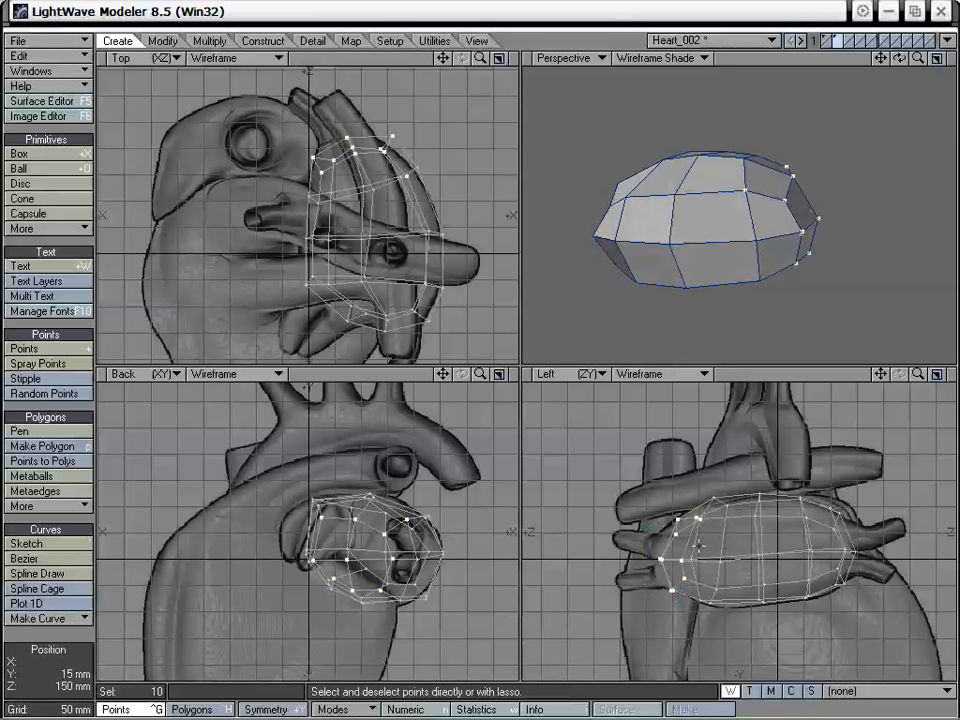
pyautogui.press('t')
pyautogui.moveTo(699, 552); pyautogui.dragTo(691, 552)
pyautogui.press('space')
pyautogui.moveTo(742, 603); pyautogui.dragTo(793, 521, button='right')
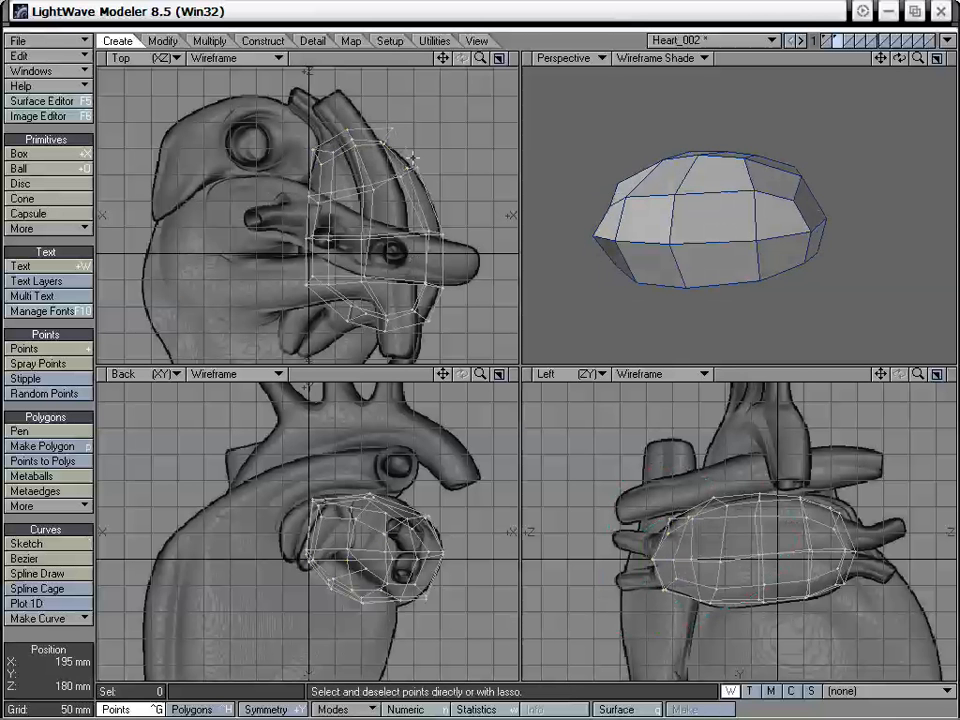
# - Drag the outlying corner point at the cage's +Z end slightly inward in the Top view
pyautogui.moveTo(711, 210)
pyautogui.keyDown('alt'); pyautogui.mouseDown()
pyautogui.moveTo(664, 257)
pyautogui.moveTo(729, 253)
pyautogui.moveTo(722, 263)
pyautogui.mouseUp(); pyautogui.keyUp('alt')
pyautogui.hotkey('ctrl', 't')
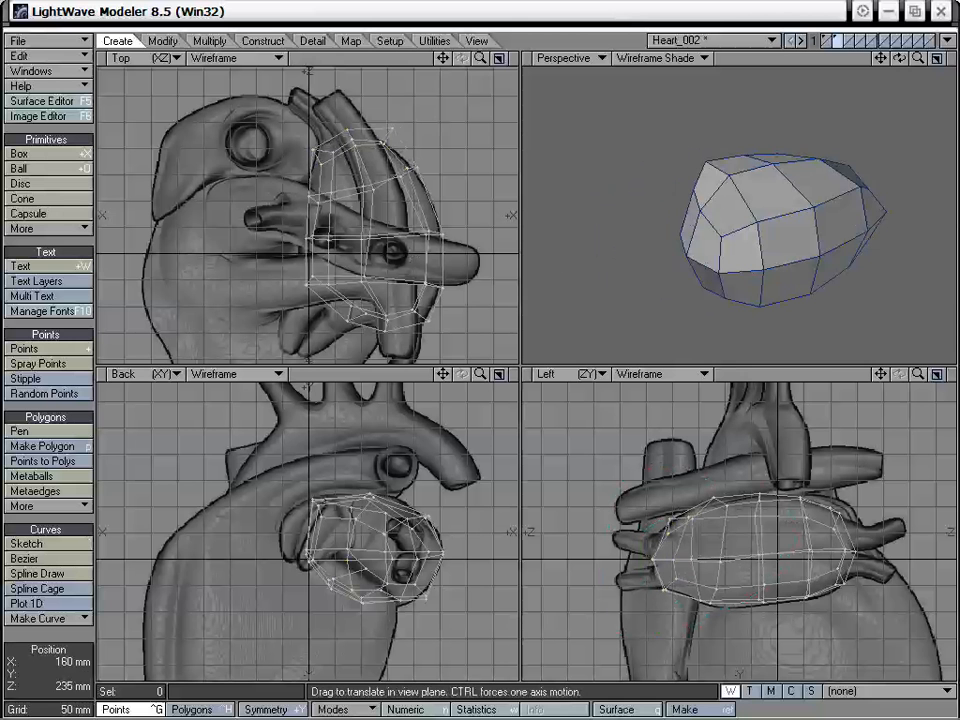
pyautogui.moveTo(392, 129); pyautogui.dragTo(387, 137)
# - Select the two adjacent upper polygons at the cage's -Z end and drag their innermost edge slightly toward -X in the Top view
pyautogui.keyDown('alt'); pyautogui.moveTo(714, 208); pyautogui.dragTo(762, 222); pyautogui.keyUp('alt')
pyautogui.hotkey('ctrl', 't')
pyautogui.hotkey('ctrl', 't')
pyautogui.hotkey('ctrl', 'h')
pyautogui.click(781, 205)
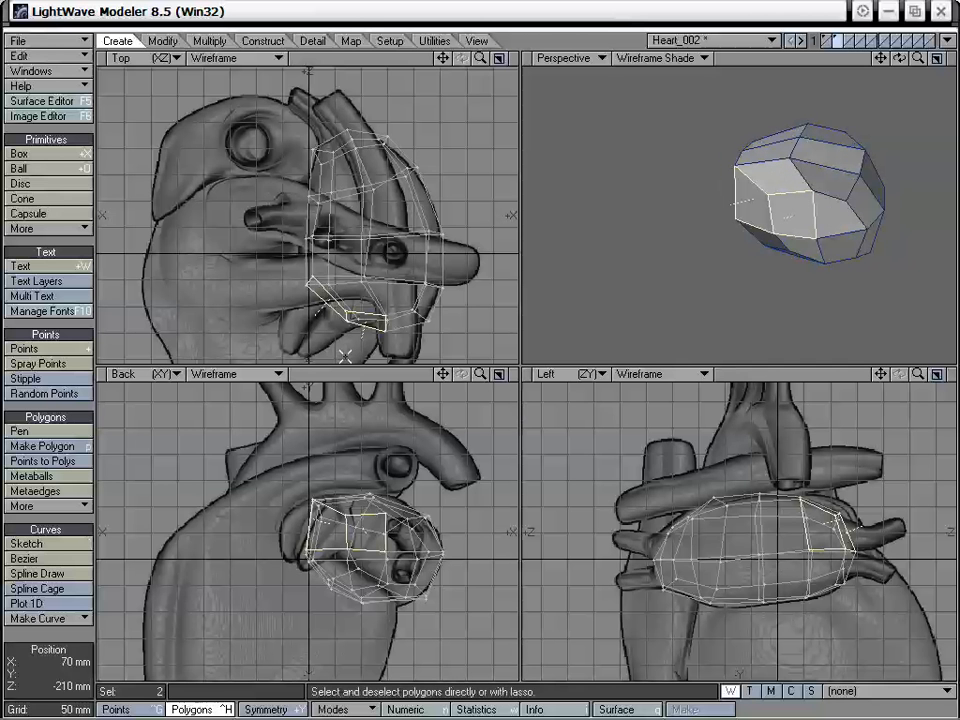
pyautogui.press('t')
pyautogui.moveTo(476, 343); pyautogui.dragTo(471, 338)
pyautogui.moveTo(311, 275); pyautogui.dragTo(308, 272)
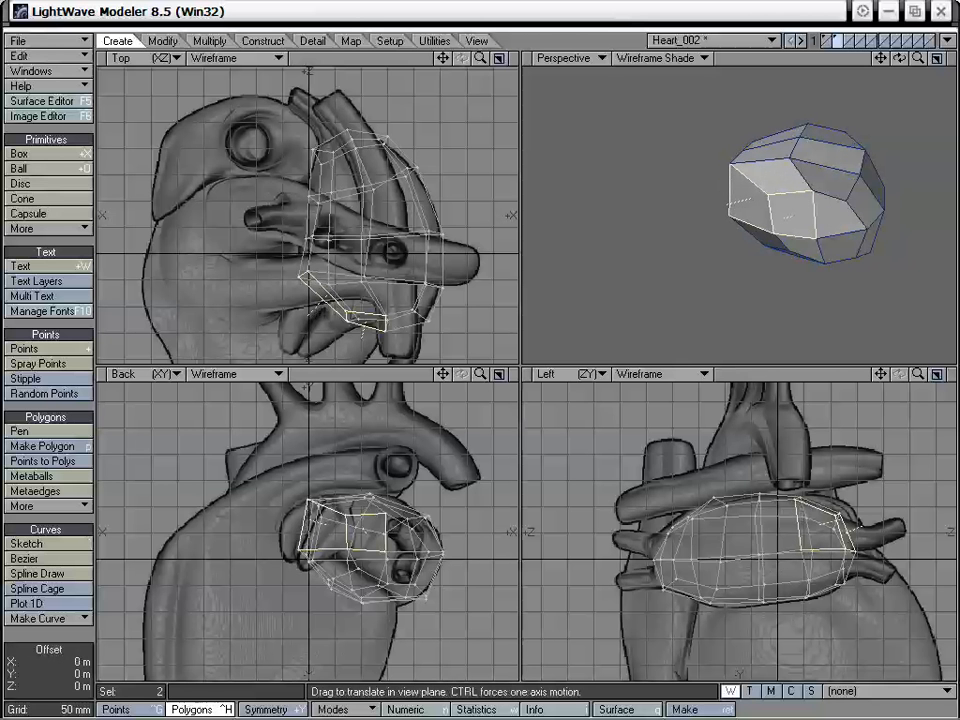
# - Shift the shared and outer edges of the two polygons toward -X in the Top view, align the upper point in the Back view, and deselect
pyautogui.moveTo(347, 313); pyautogui.dragTo(334, 299)
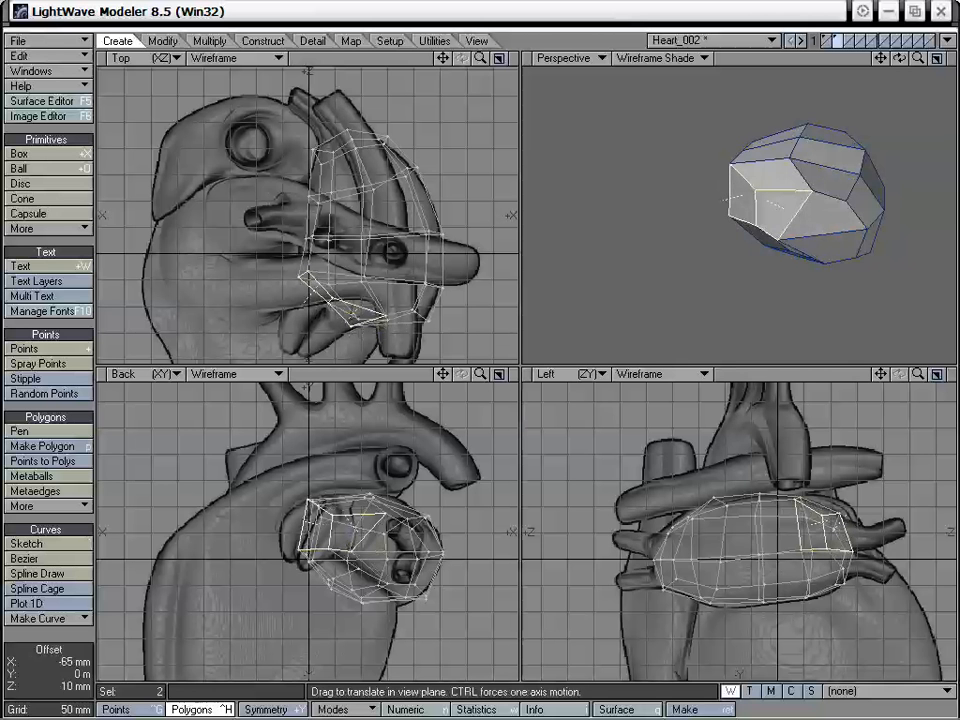
pyautogui.moveTo(384, 329); pyautogui.dragTo(368, 334)
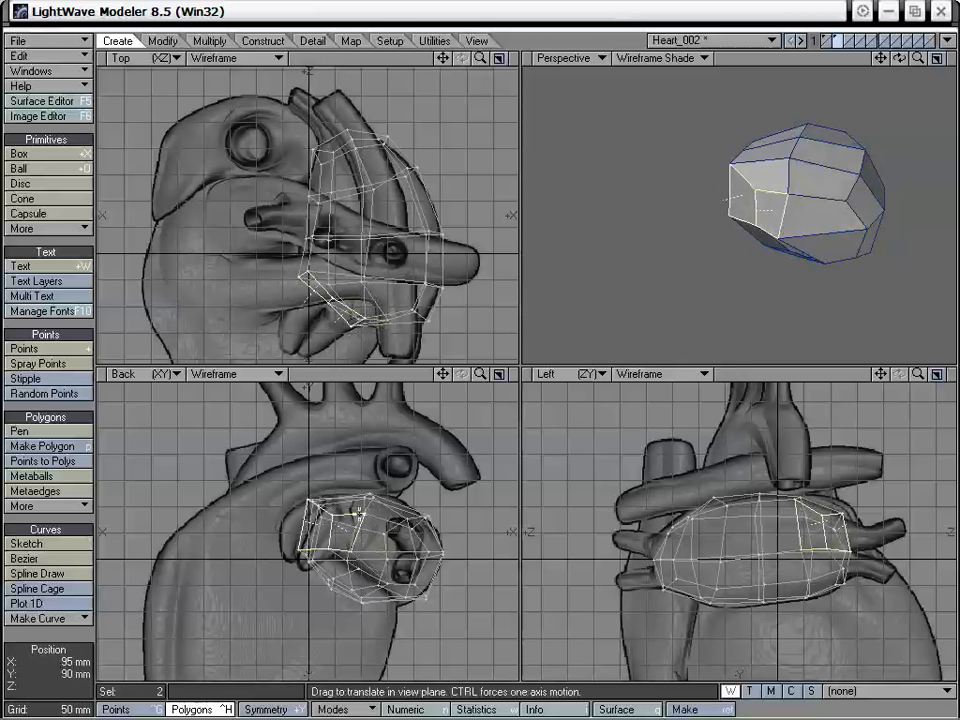
pyautogui.moveTo(357, 511); pyautogui.dragTo(331, 518)
pyautogui.moveTo(842, 228)
pyautogui.keyDown('alt'); pyautogui.mouseDown()
pyautogui.moveTo(874, 169)
pyautogui.moveTo(808, 191)
pyautogui.moveTo(784, 149)
pyautogui.moveTo(795, 122)
pyautogui.mouseUp(); pyautogui.keyUp('alt')
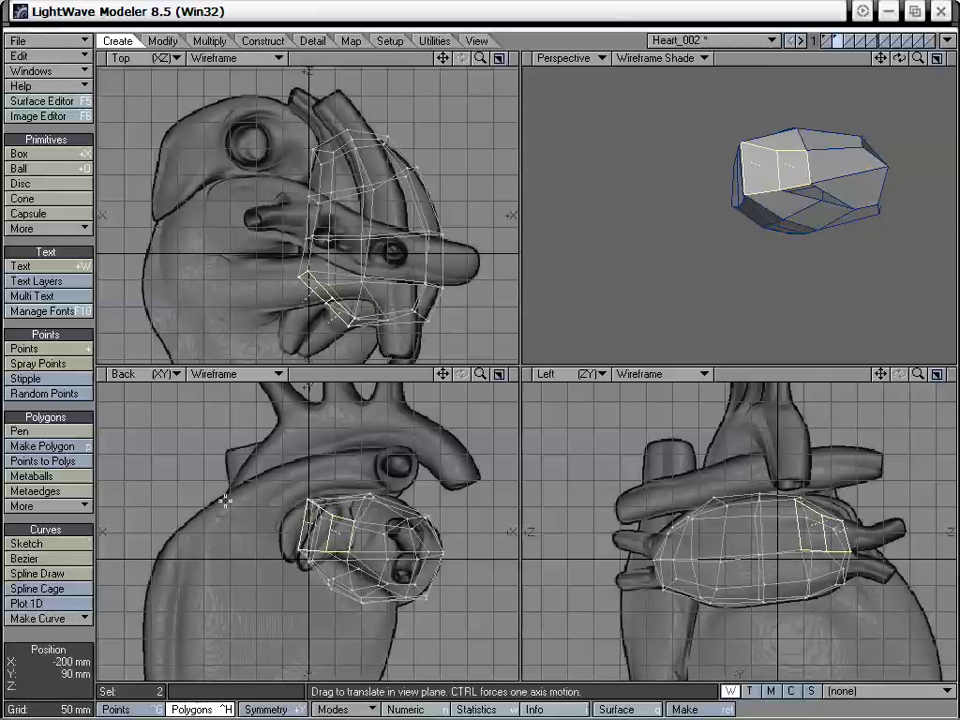
pyautogui.click(66, 522)
# - Select the innermost upper polygon at the cage's -Z end, change the Left view to Right, and center the cage in it
pyautogui.keyDown('alt'); pyautogui.moveTo(846, 196); pyautogui.dragTo(789, 152); pyautogui.keyUp('alt')
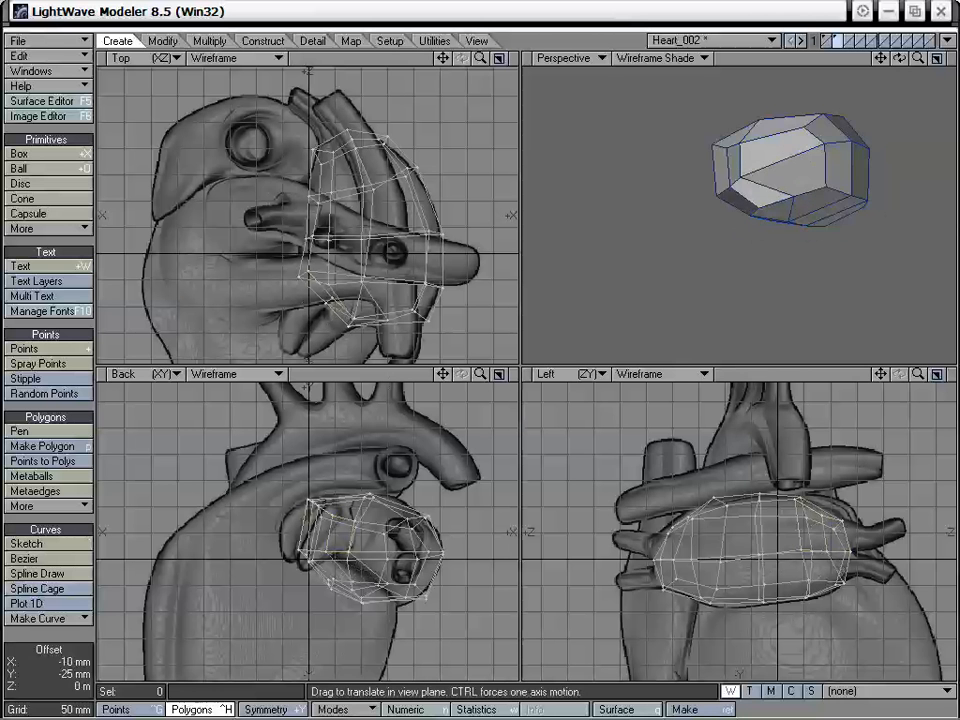
pyautogui.keyDown('alt'); pyautogui.moveTo(754, 208); pyautogui.dragTo(731, 150); pyautogui.keyUp('alt')
pyautogui.keyDown('alt'); pyautogui.moveTo(792, 125); pyautogui.dragTo(787, 160); pyautogui.keyUp('alt')
pyautogui.keyDown('alt'); pyautogui.moveTo(787, 155); pyautogui.dragTo(786, 213); pyautogui.keyUp('alt')
pyautogui.click(754, 191)
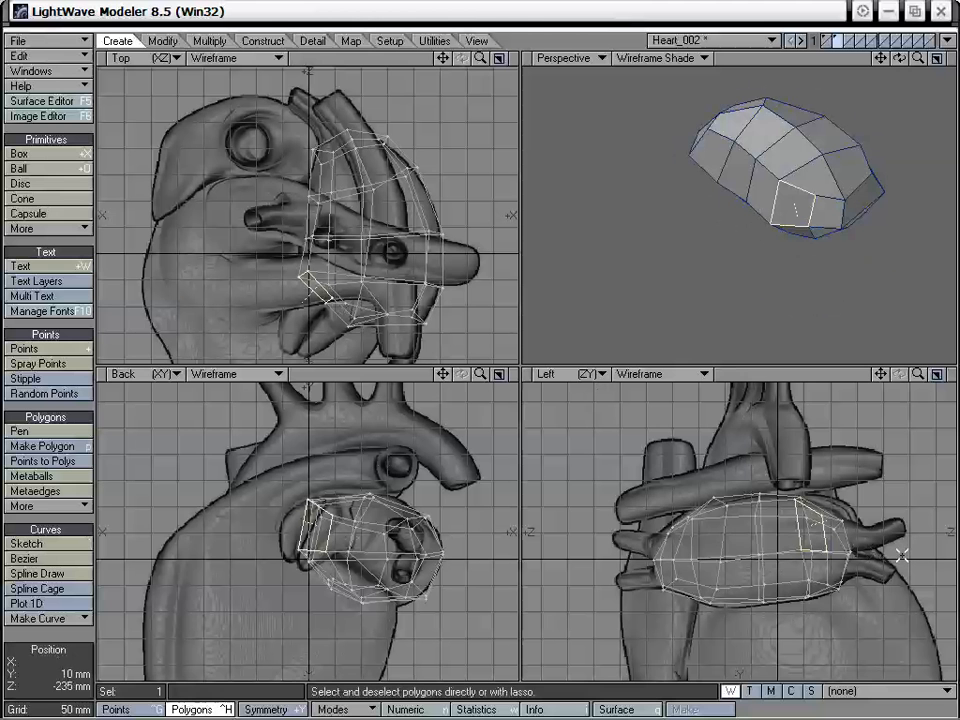
pyautogui.click(552, 374)
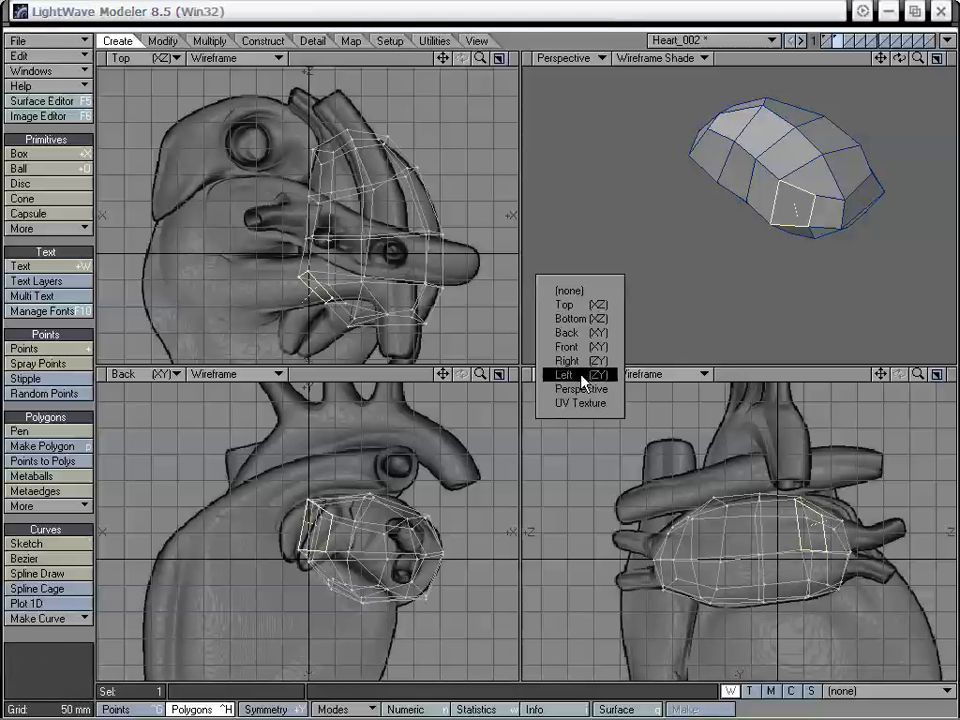
pyautogui.click(566, 358)
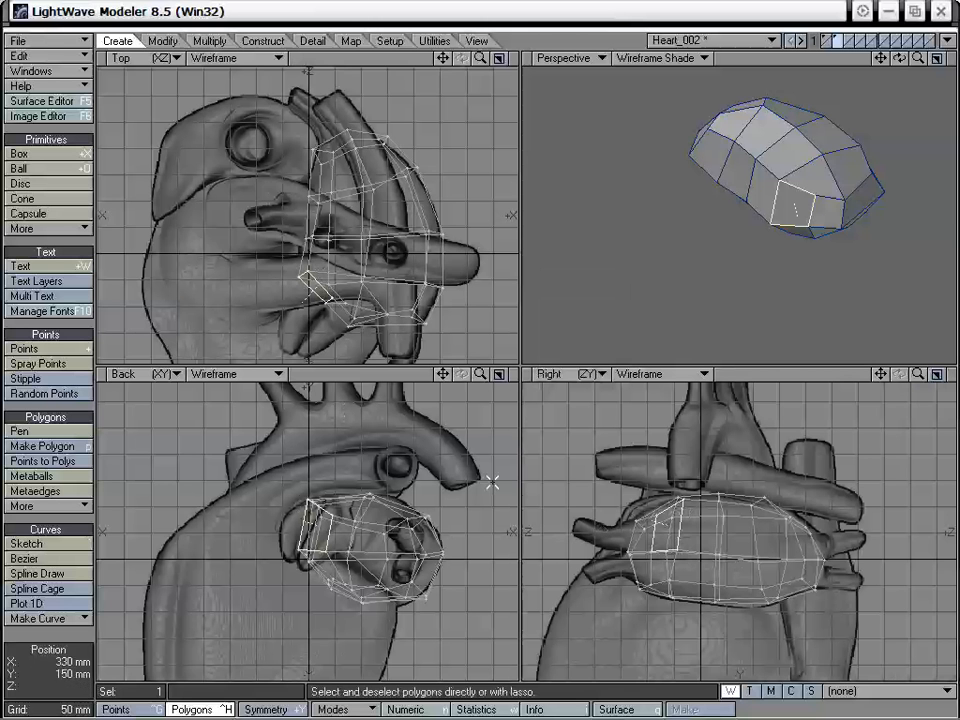
pyautogui.moveTo(880, 374); pyautogui.dragTo(910, 375)
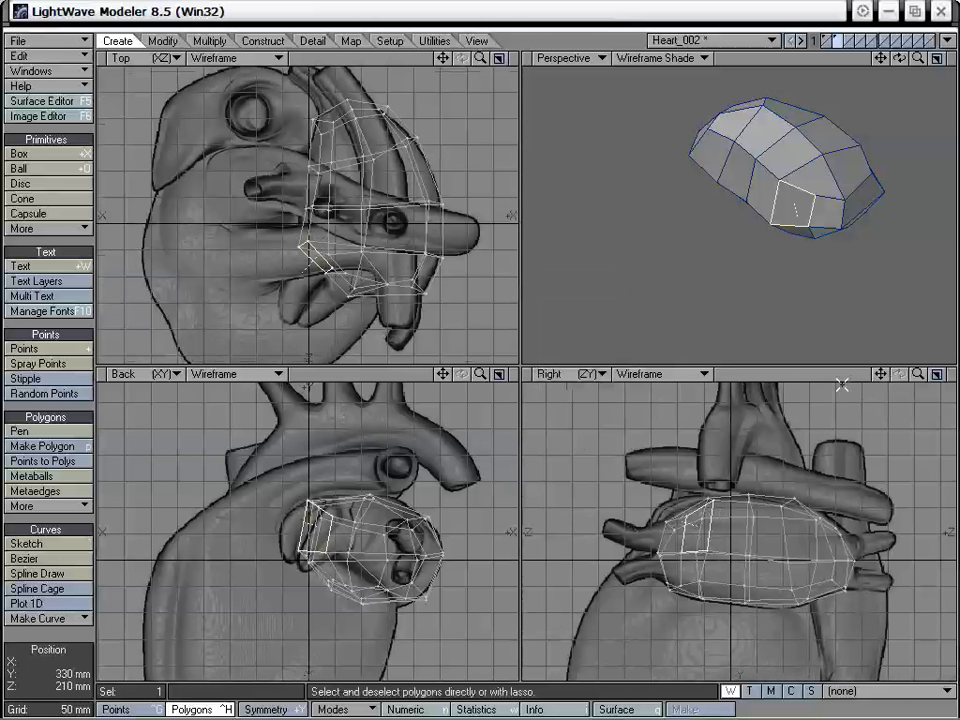
# - Drag the corner points of the selected inner polygon slightly toward +X to tidy its shape, and deselect it
pyautogui.moveTo(664, 251)
pyautogui.keyDown('alt'); pyautogui.mouseDown()
pyautogui.moveTo(676, 276)
pyautogui.moveTo(739, 238)
pyautogui.moveTo(719, 252)
pyautogui.mouseUp(); pyautogui.keyUp('alt')
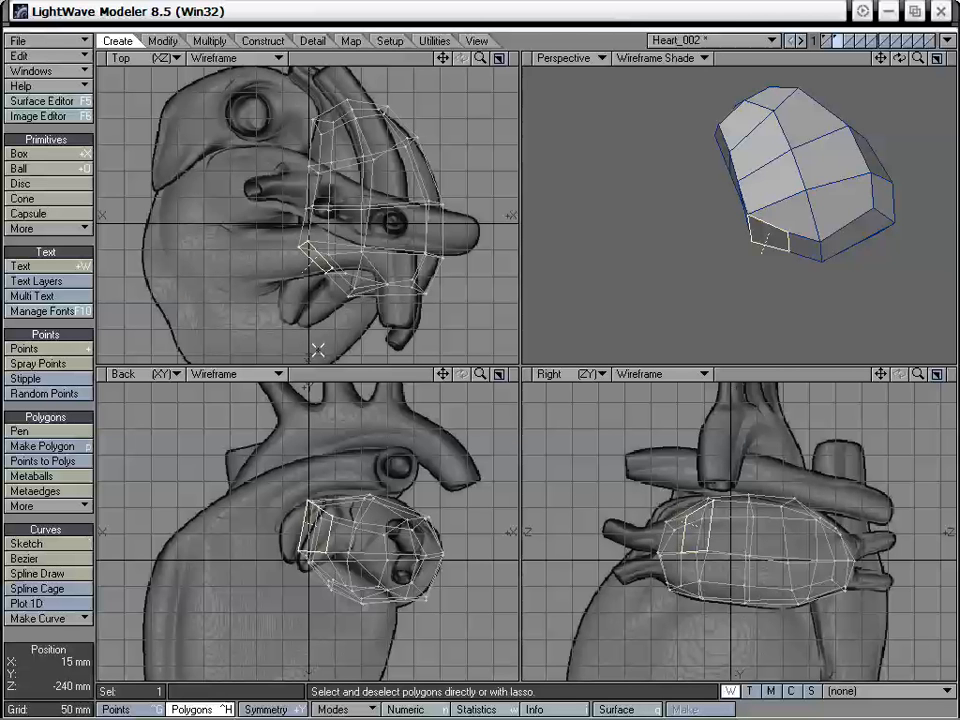
pyautogui.keyDown('alt'); pyautogui.moveTo(746, 238); pyautogui.dragTo(753, 202); pyautogui.keyUp('alt')
pyautogui.press('t')
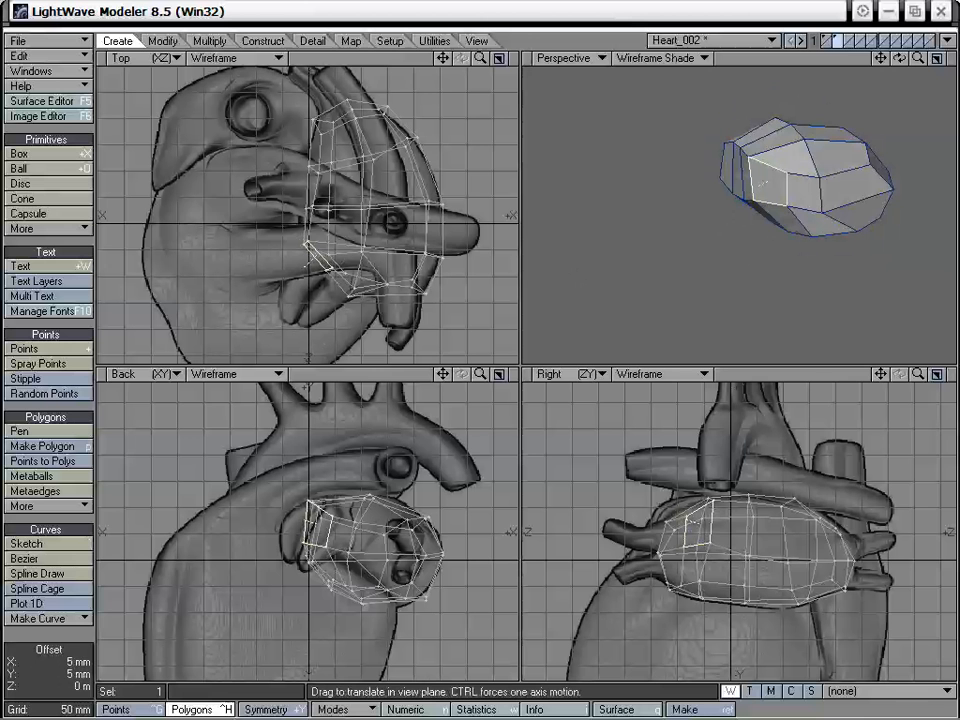
pyautogui.moveTo(748, 157); pyautogui.dragTo(752, 160)
pyautogui.press('space')
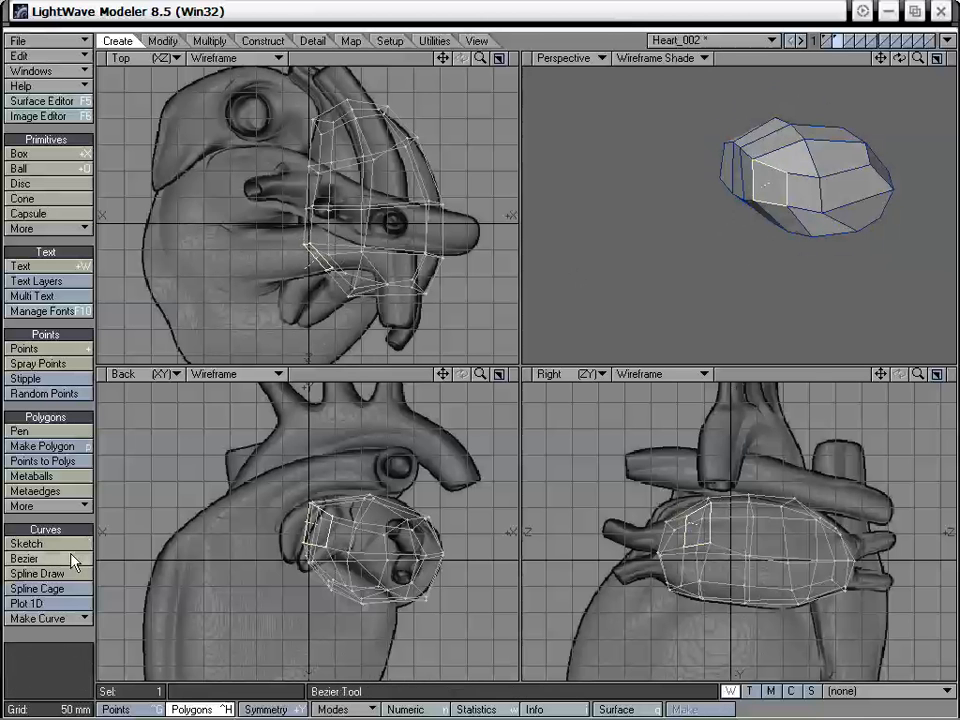
pyautogui.click(63, 518)
# - Show layer 1 together with the atrium to check their fit, and set layer 1 as the background layer behind the atrium
pyautogui.keyDown('shift'); pyautogui.click(827, 39); pyautogui.keyUp('shift')
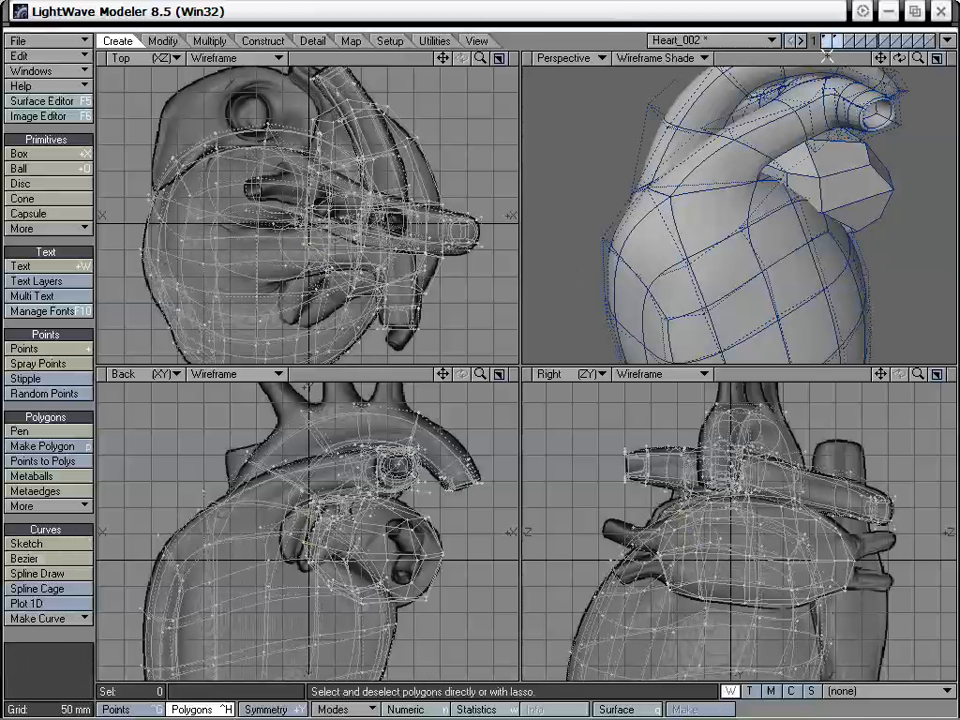
pyautogui.keyDown('alt'); pyautogui.moveTo(806, 185); pyautogui.dragTo(712, 209); pyautogui.keyUp('alt')
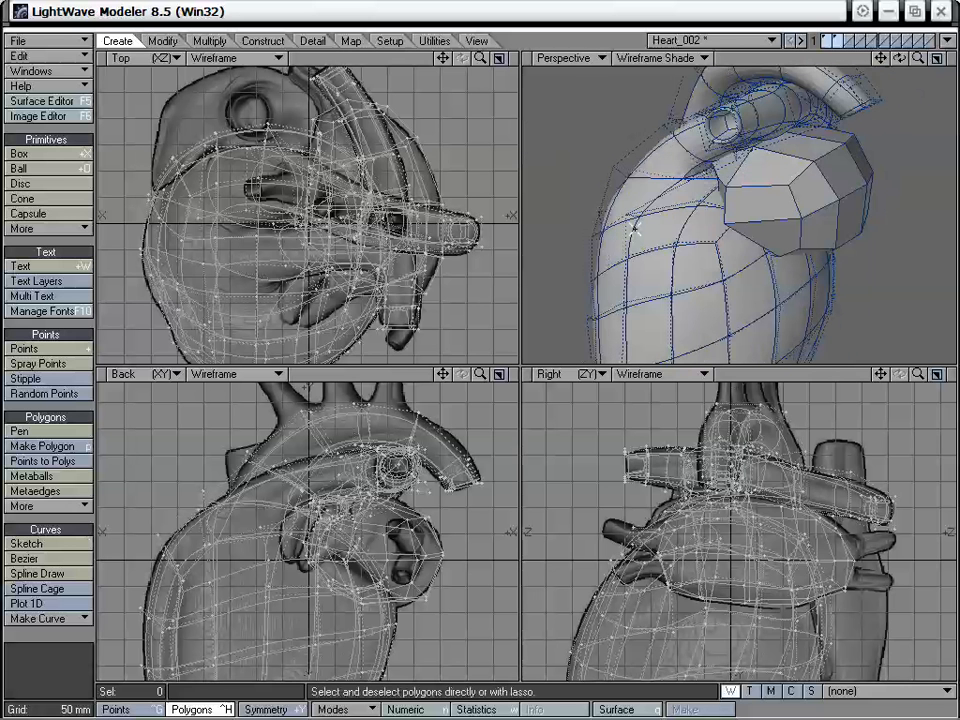
pyautogui.keyDown('alt'); pyautogui.moveTo(623, 232); pyautogui.dragTo(806, 143); pyautogui.keyUp('alt')
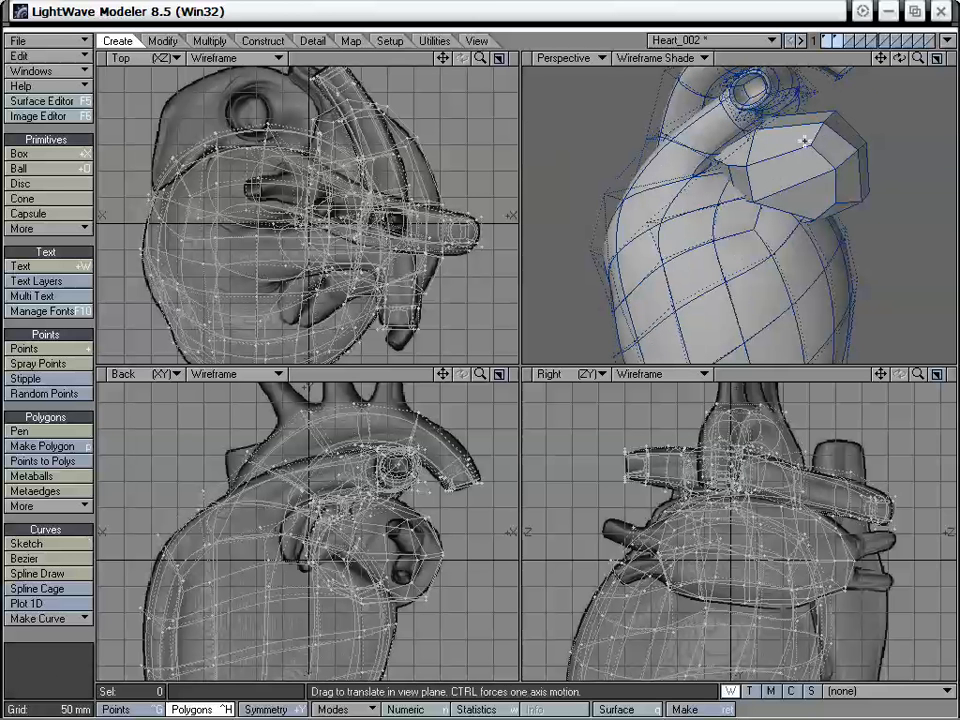
pyautogui.click(834, 38)
pyautogui.keyDown('shift'); pyautogui.click(828, 38); pyautogui.keyUp('shift')
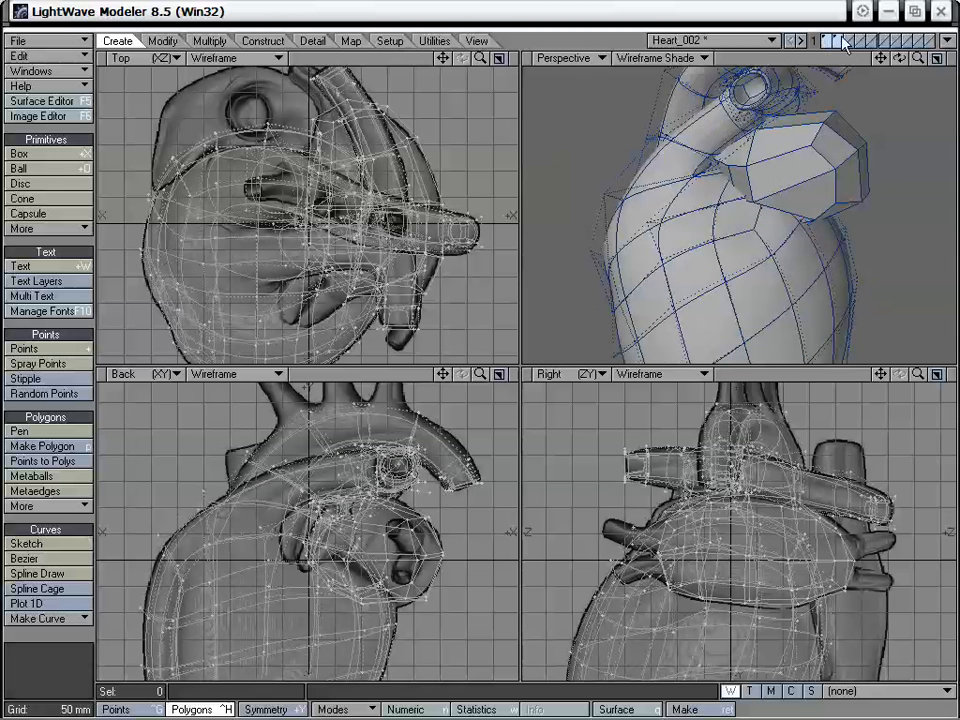
pyautogui.keyDown('alt'); pyautogui.moveTo(764, 104); pyautogui.dragTo(776, 204); pyautogui.keyUp('alt')
pyautogui.click(836, 39)
pyautogui.click(828, 44)
# - Drag the atrium cage's points facing the heart body in the Perspective view to fit them against the background wireframe
pyautogui.hotkey('ctrl', 't')
pyautogui.press('space')
pyautogui.hotkey('ctrl', 't')
pyautogui.press('space')
pyautogui.hotkey('ctrl', 't')
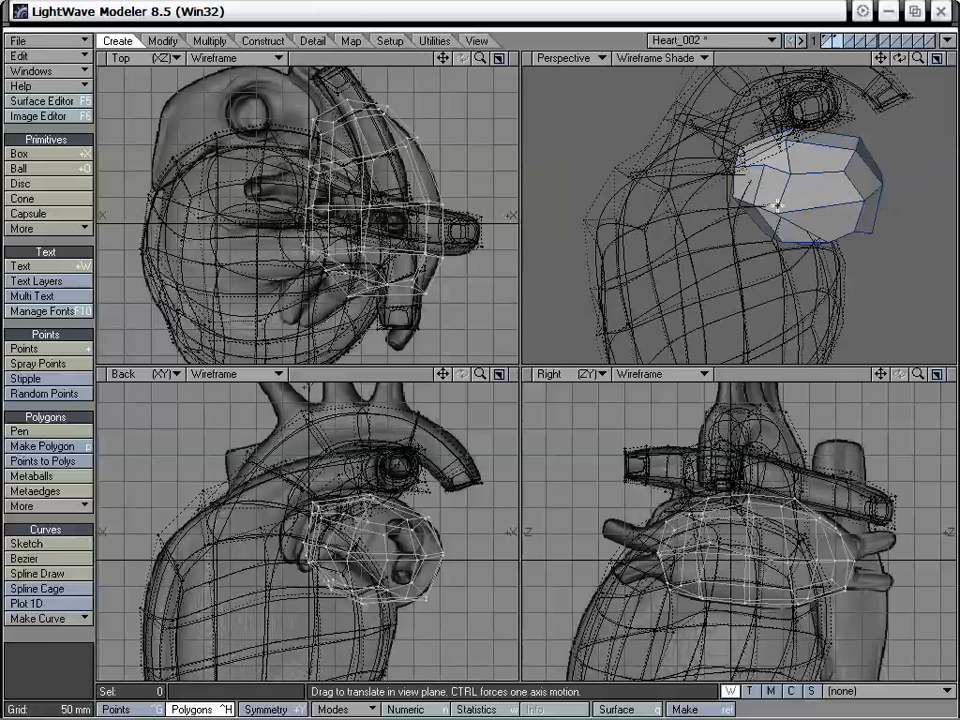
pyautogui.moveTo(739, 154); pyautogui.dragTo(739, 154)
pyautogui.moveTo(770, 213); pyautogui.dragTo(799, 206)
pyautogui.press('space')
pyautogui.hotkey('ctrl', 't')
pyautogui.press('space')
pyautogui.hotkey('ctrl', 't')
pyautogui.press('space')
# - Fine-tune the cage's inner -Z points from several angles so they follow the adjoining heart surface
pyautogui.keyDown('alt'); pyautogui.moveTo(748, 217); pyautogui.dragTo(753, 166); pyautogui.keyUp('alt')
pyautogui.keyDown('alt'); pyautogui.moveTo(754, 174); pyautogui.dragTo(742, 292); pyautogui.keyUp('alt')
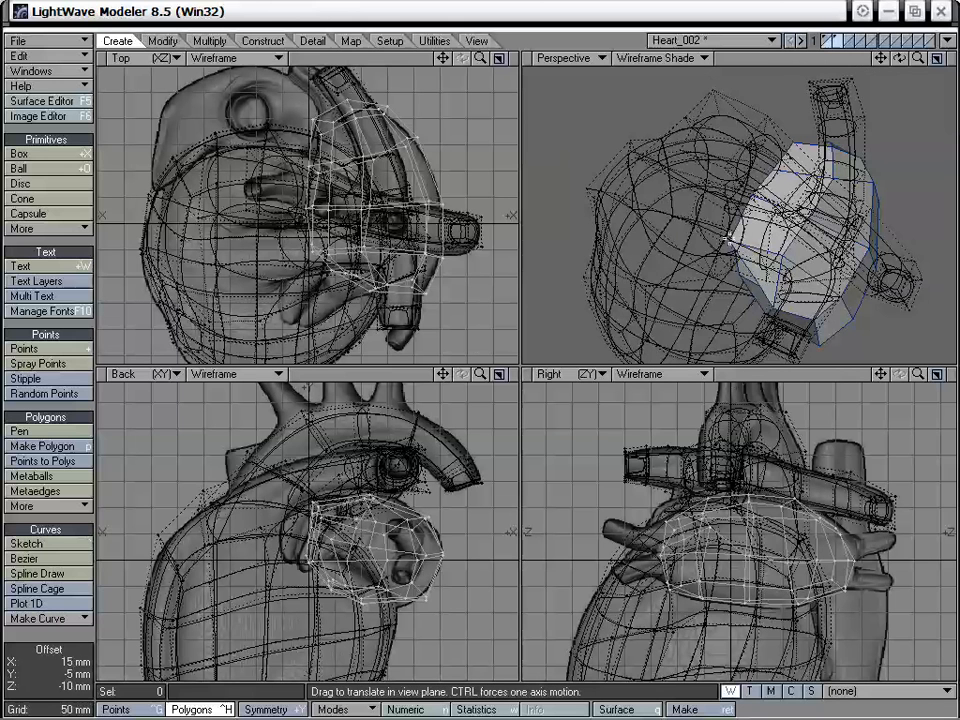
pyautogui.moveTo(728, 238); pyautogui.dragTo(804, 131)
pyautogui.moveTo(769, 173); pyautogui.dragTo(788, 186)
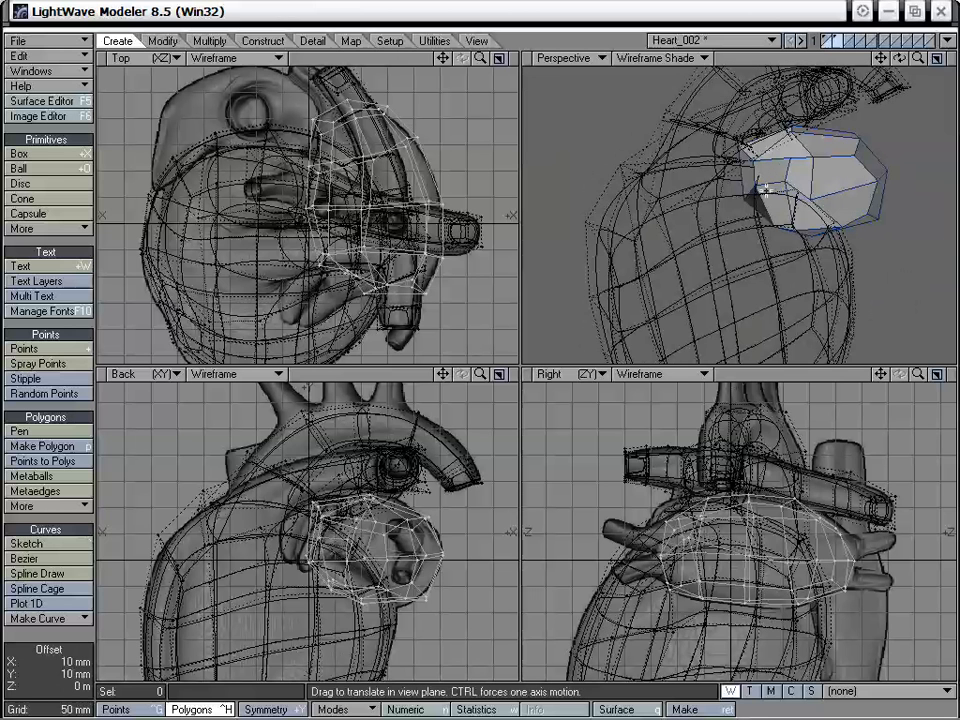
pyautogui.keyDown('alt'); pyautogui.moveTo(707, 172); pyautogui.dragTo(749, 216); pyautogui.keyUp('alt')
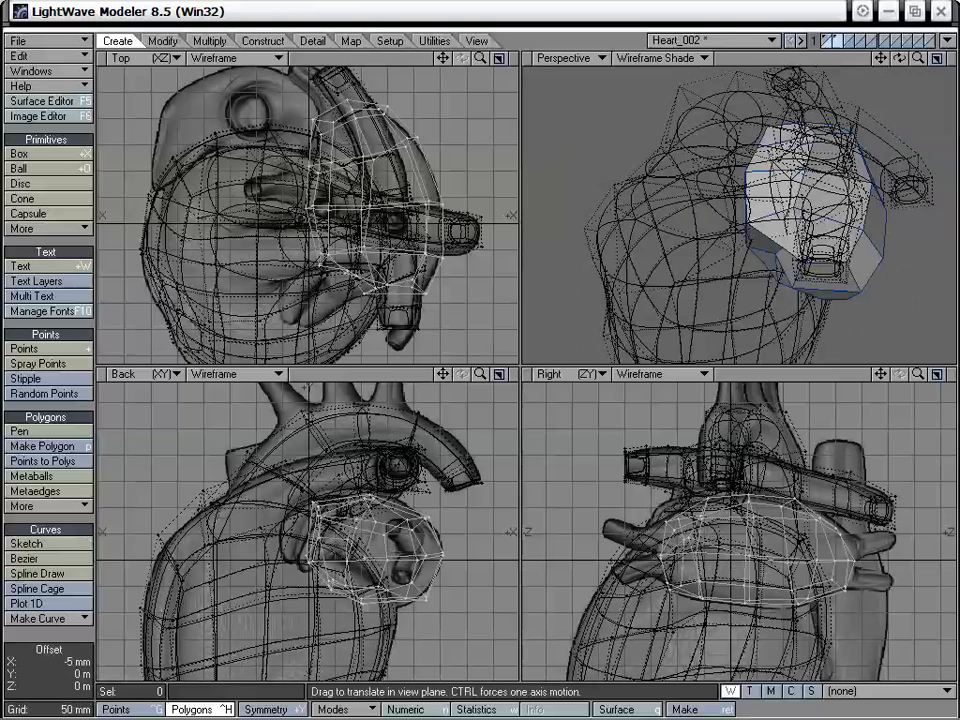
# - Switch to layer 1 and drag the heart body's upper points under the atrium to make room for it
pyautogui.click(828, 38)
pyautogui.keyDown('alt'); pyautogui.moveTo(824, 208); pyautogui.dragTo(699, 175); pyautogui.keyUp('alt')
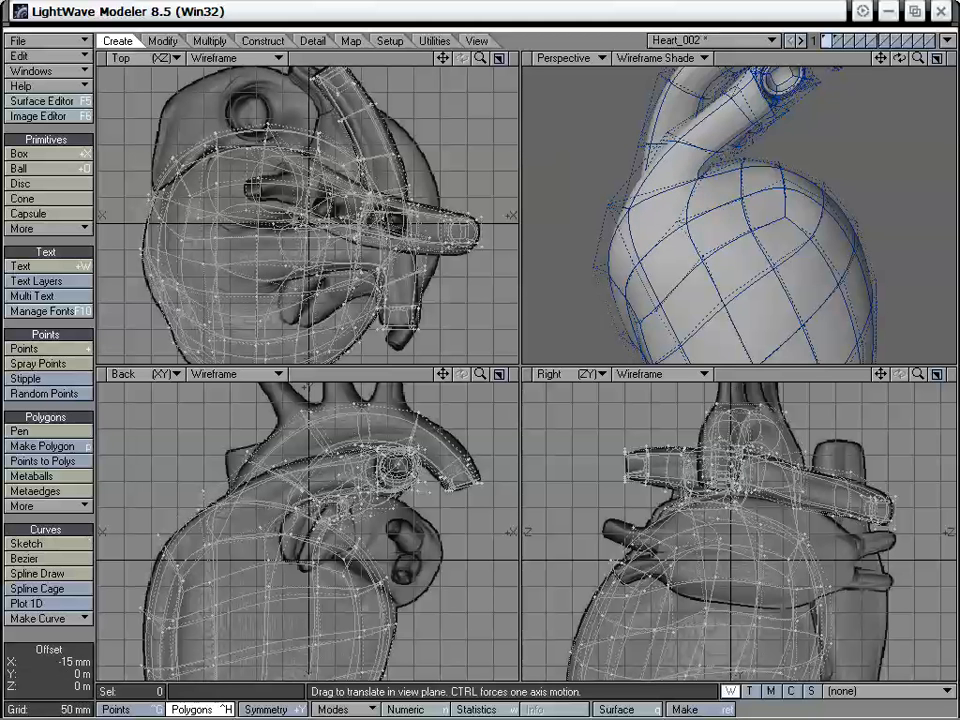
pyautogui.keyDown('alt'); pyautogui.moveTo(767, 176); pyautogui.dragTo(880, 178); pyautogui.keyUp('alt')
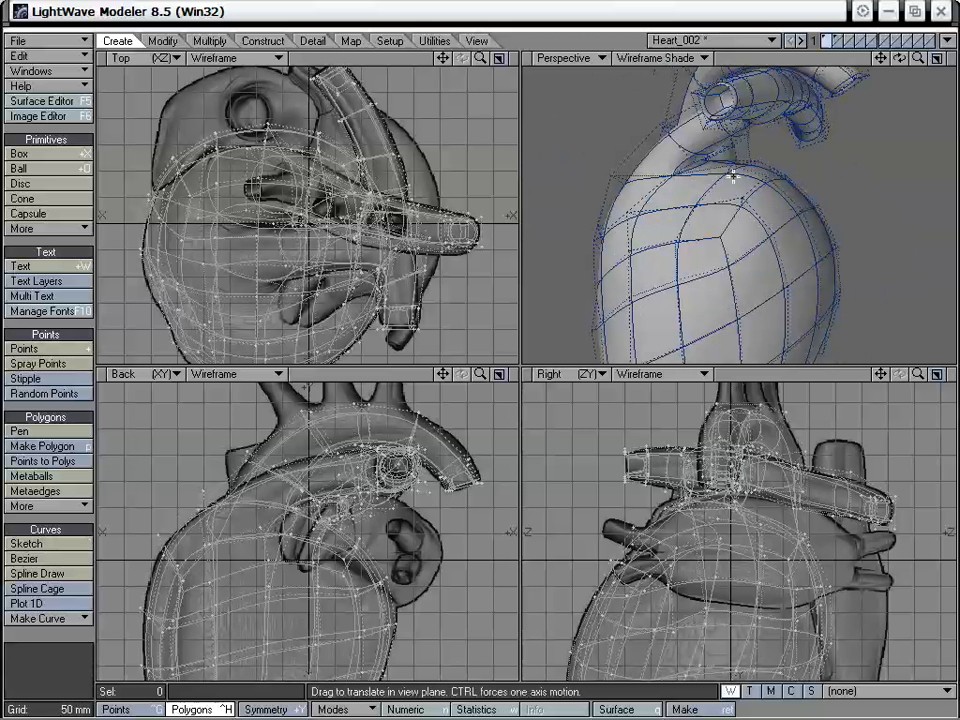
pyautogui.moveTo(733, 176); pyautogui.dragTo(707, 203)
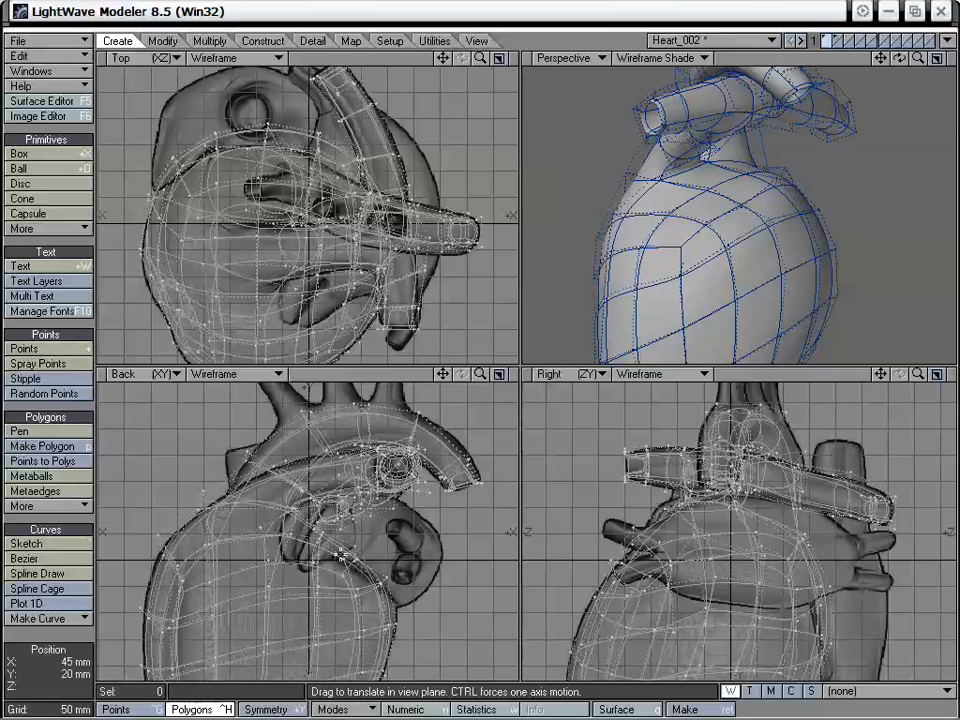
pyautogui.moveTo(676, 238)
pyautogui.keyDown('alt'); pyautogui.mouseDown()
pyautogui.moveTo(733, 201)
pyautogui.moveTo(806, 213)
pyautogui.moveTo(713, 214)
pyautogui.moveTo(678, 240)
pyautogui.mouseUp(); pyautogui.keyUp('alt')
pyautogui.moveTo(734, 214)
pyautogui.keyDown('alt'); pyautogui.mouseDown()
pyautogui.moveTo(669, 206)
pyautogui.moveTo(686, 230)
pyautogui.moveTo(729, 225)
pyautogui.moveTo(730, 195)
pyautogui.moveTo(729, 209)
pyautogui.moveTo(688, 209)
pyautogui.moveTo(728, 190)
pyautogui.mouseUp(); pyautogui.keyUp('alt')
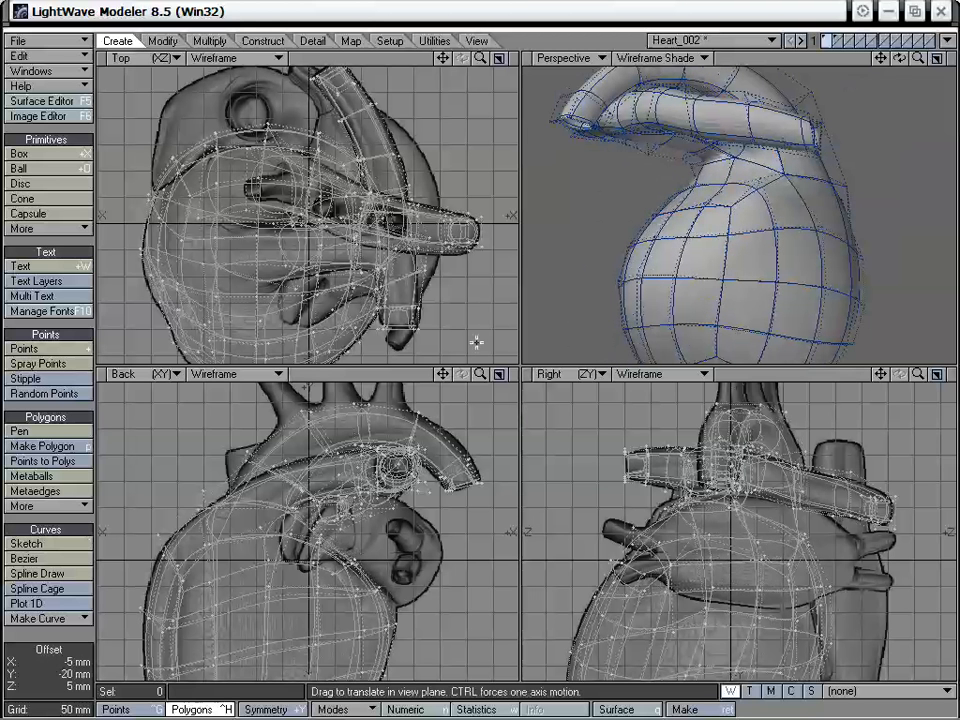
pyautogui.keyDown('alt'); pyautogui.moveTo(677, 223); pyautogui.dragTo(765, 154); pyautogui.keyUp('alt')
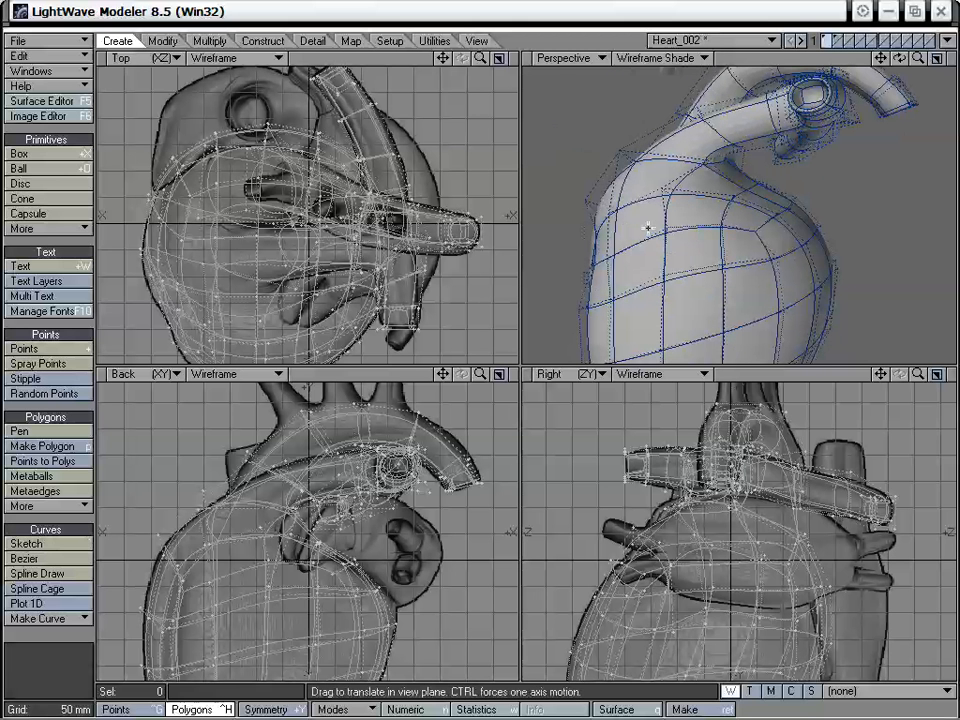
# - Display both layers to adjust the points where the atrium meets the heart body, and return to the atrium layer alone
pyautogui.keyDown('alt'); pyautogui.moveTo(647, 228); pyautogui.dragTo(575, 128); pyautogui.keyUp('alt')
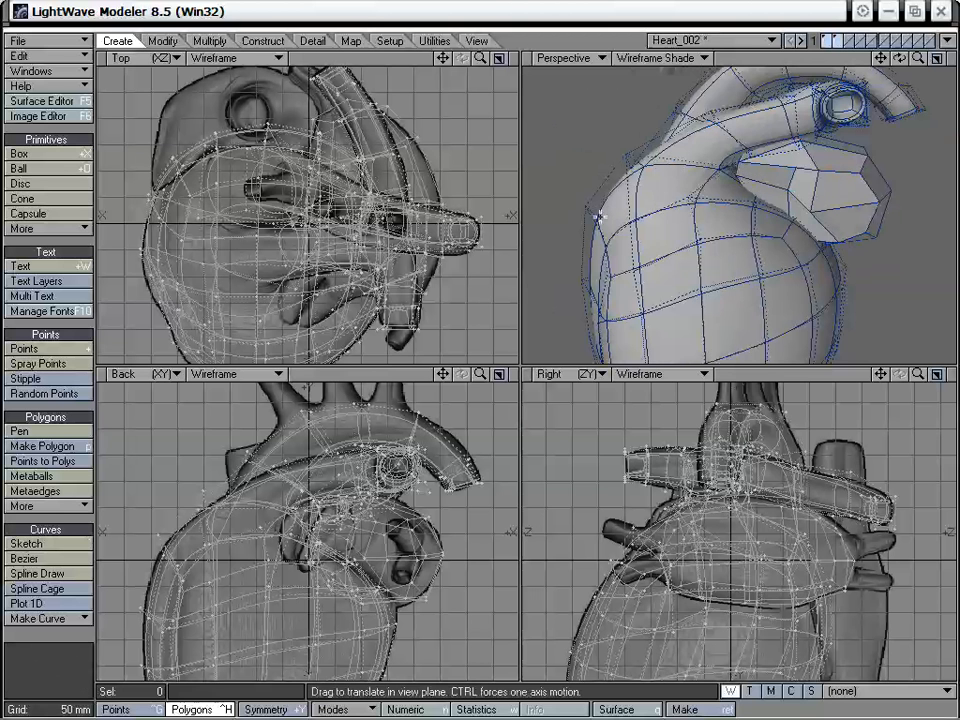
pyautogui.keyDown('alt'); pyautogui.moveTo(737, 190); pyautogui.dragTo(566, 134); pyautogui.keyUp('alt')
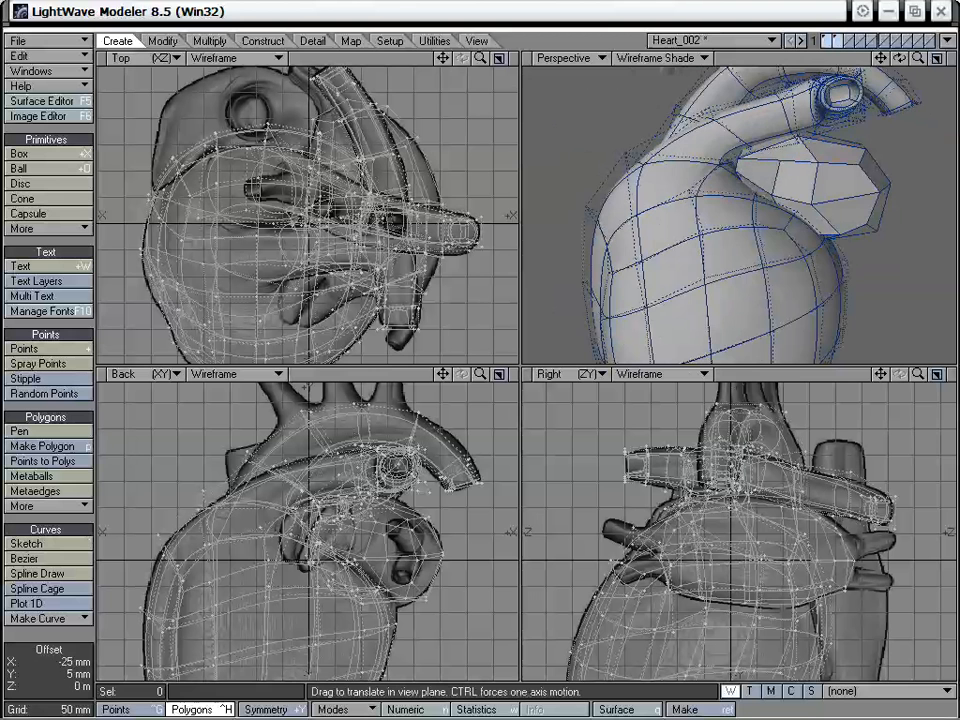
pyautogui.keyDown('alt'); pyautogui.moveTo(793, 160); pyautogui.dragTo(746, 249); pyautogui.keyUp('alt')
pyautogui.click(837, 40)
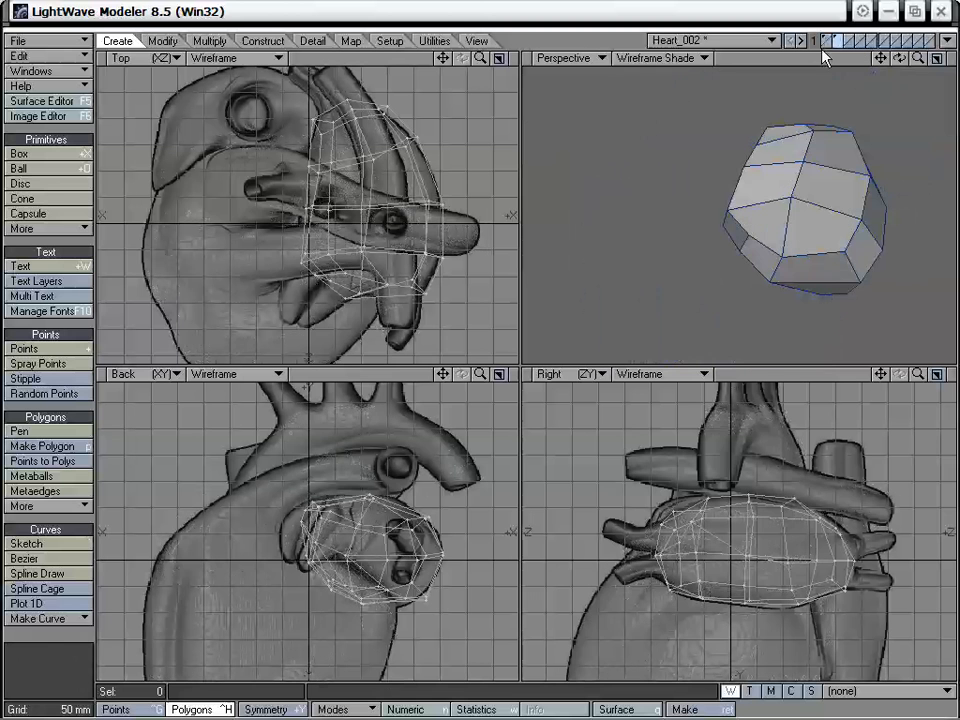
# - Select the small inner polygon at the atrium's -Z end and drag its corner points into a squarer face
pyautogui.click(738, 236)
pyautogui.keyDown('alt'); pyautogui.moveTo(755, 240); pyautogui.dragTo(789, 189); pyautogui.keyUp('alt')
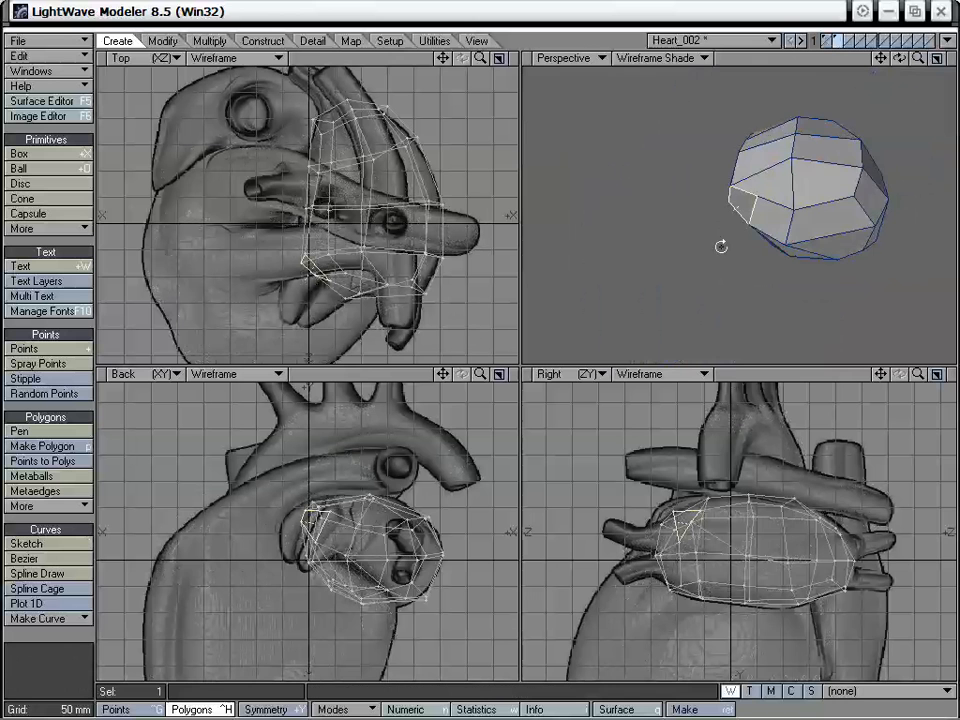
pyautogui.press('t')
pyautogui.keyDown('alt'); pyautogui.moveTo(722, 246); pyautogui.dragTo(737, 192); pyautogui.keyUp('alt')
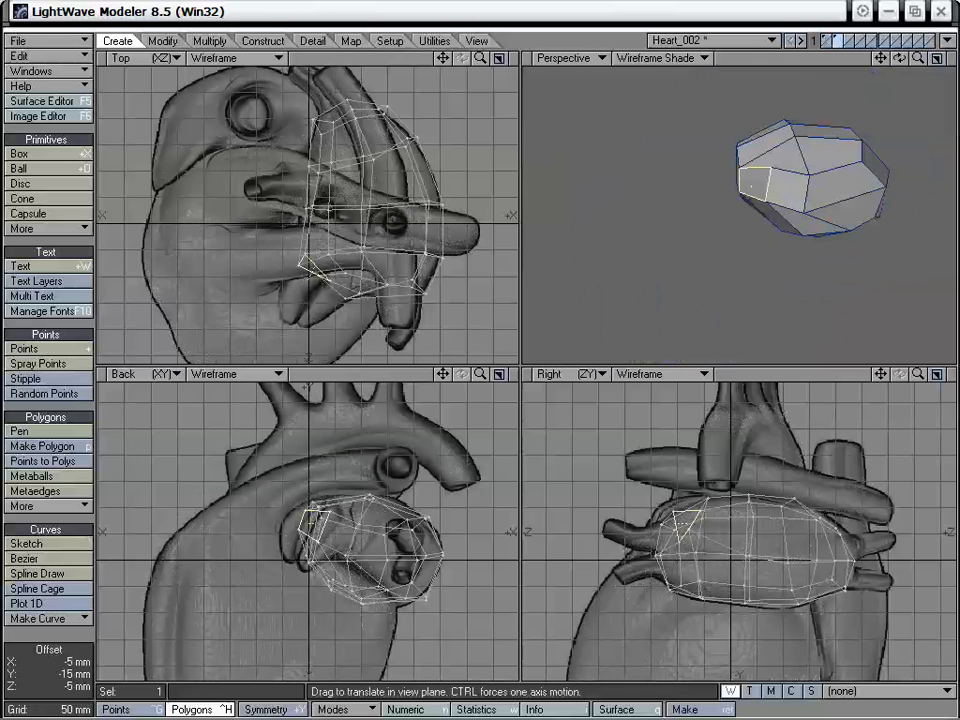
pyautogui.keyDown('alt'); pyautogui.moveTo(375, 254); pyautogui.dragTo(382, 217); pyautogui.keyUp('alt')
# - Smooth Shift the selected polygon and move the new face toward -X and -Z along the appendage in the Top view
pyautogui.moveTo(480, 58); pyautogui.dragTo(504, 58)
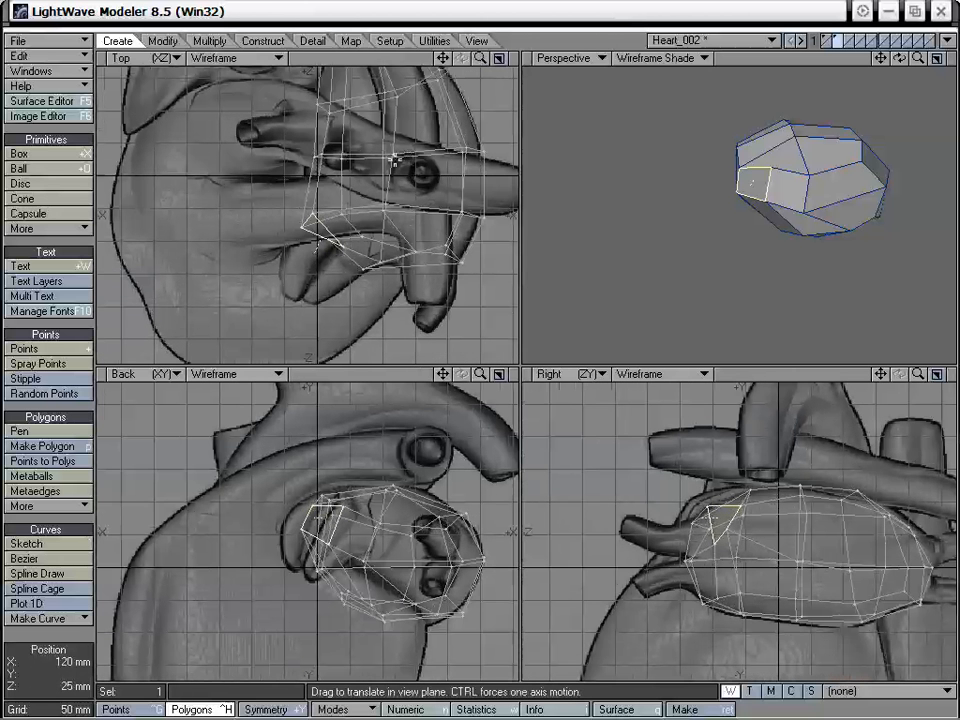
pyautogui.press('f')
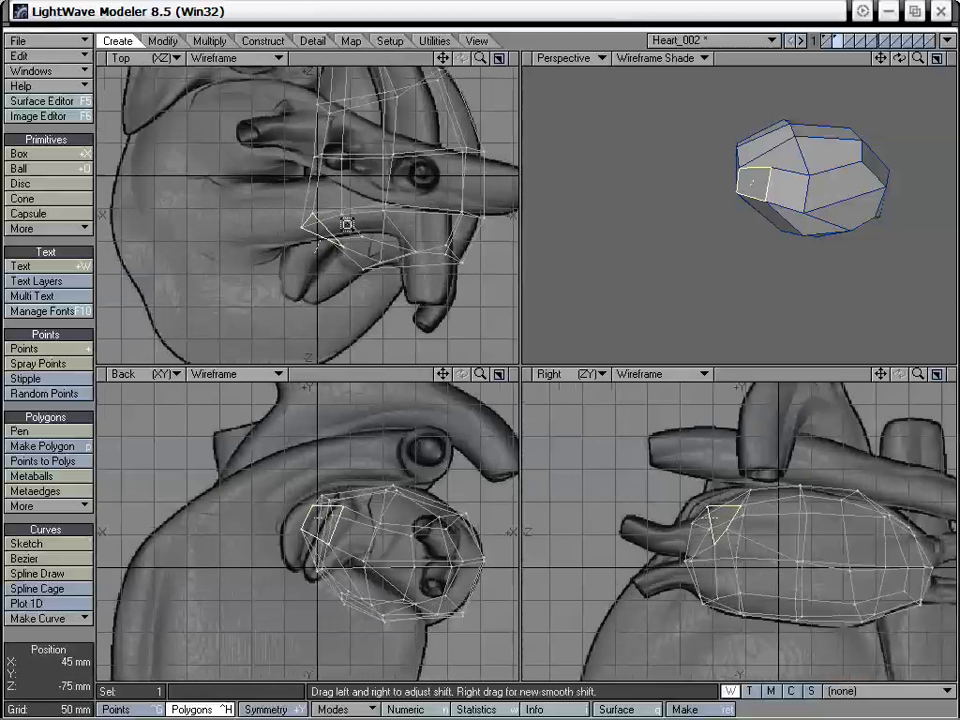
pyautogui.click(347, 225)
pyautogui.press('t')
pyautogui.moveTo(345, 230); pyautogui.dragTo(321, 260)
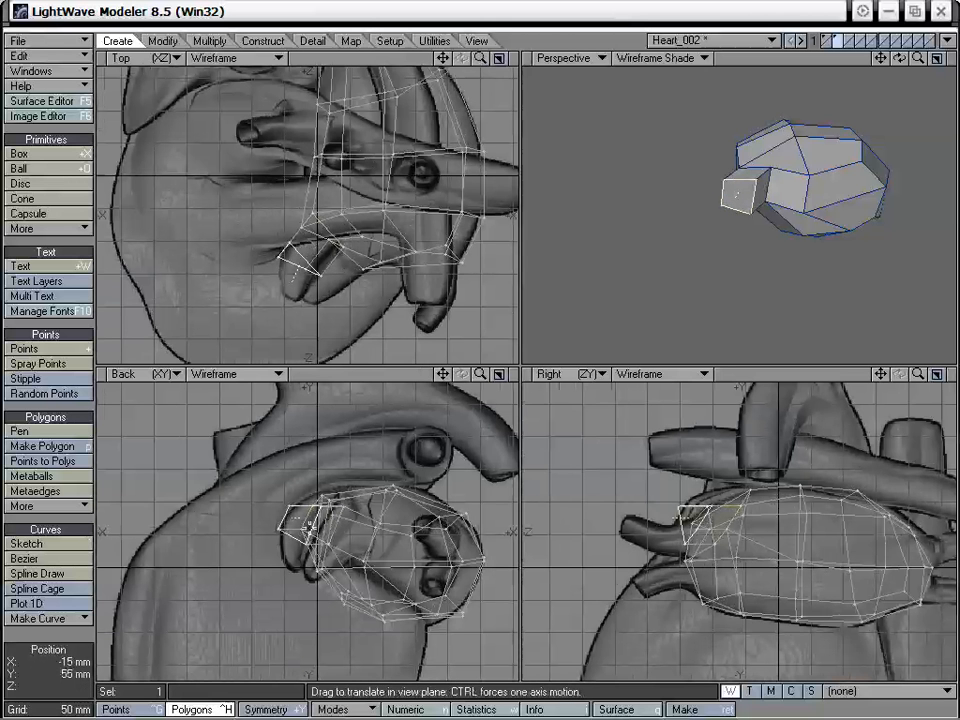
# - Shrink the extruded appendage face, flatten it along Z in the Right view and move it back into place
pyautogui.moveTo(321, 507); pyautogui.dragTo(289, 528)
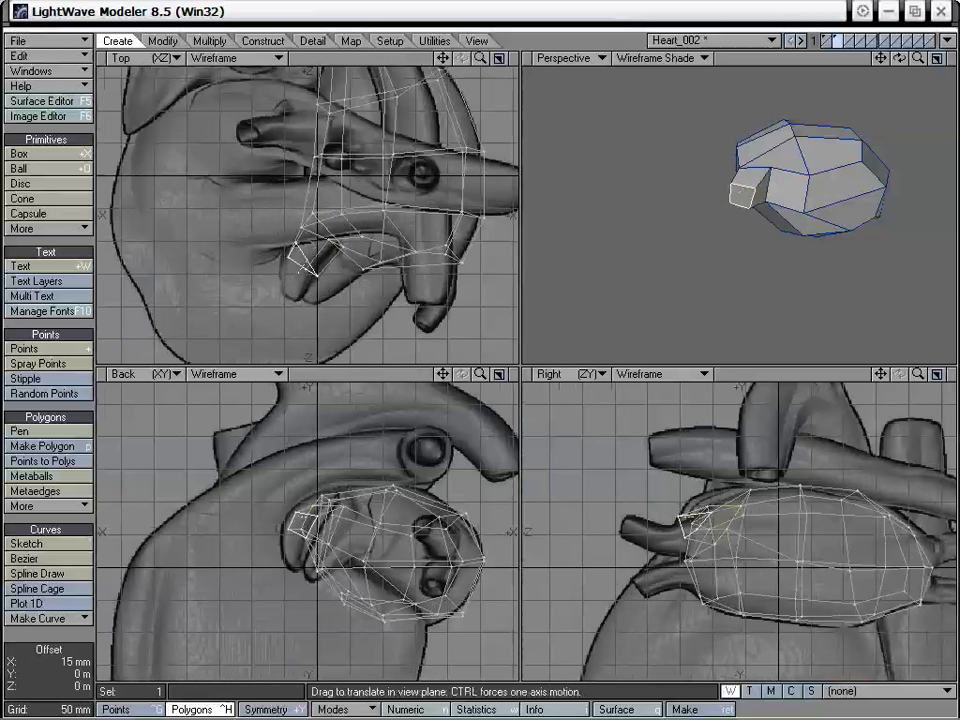
pyautogui.press('h')
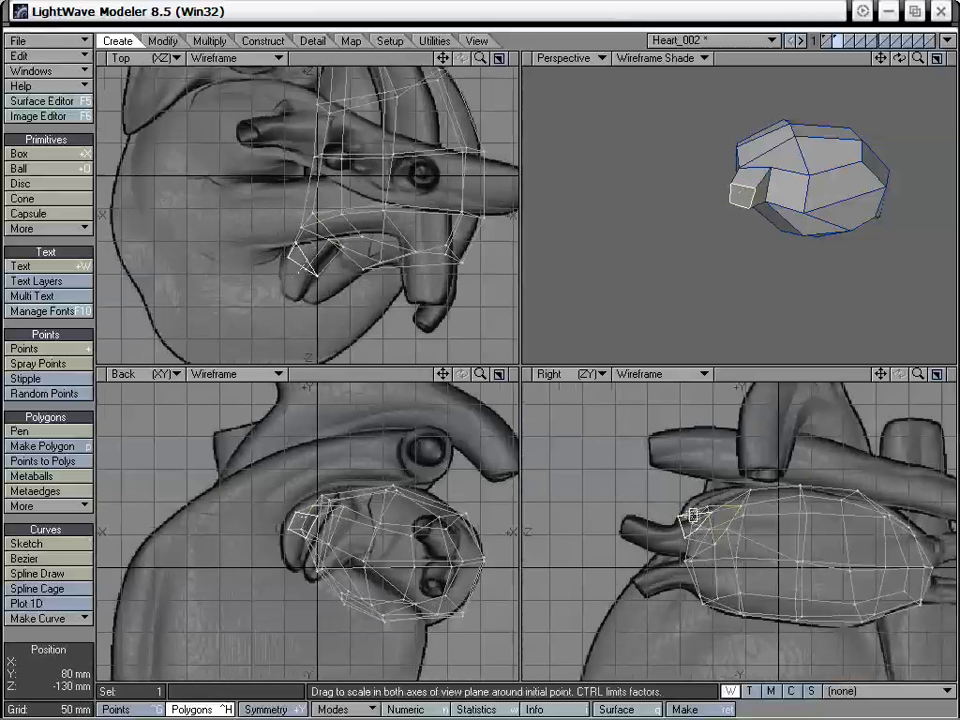
pyautogui.keyDown('ctrl'); pyautogui.moveTo(696, 518); pyautogui.dragTo(612, 518); pyautogui.keyUp('ctrl')
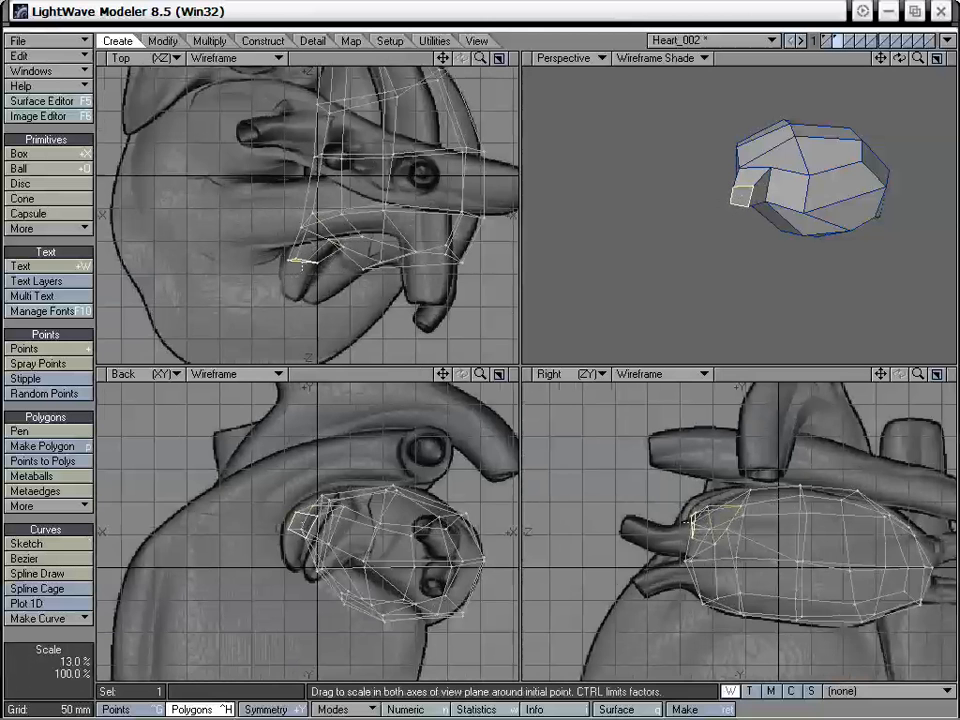
pyautogui.press('t')
pyautogui.moveTo(711, 551)
pyautogui.mouseDown()
pyautogui.moveTo(692, 565)
pyautogui.moveTo(719, 538)
pyautogui.moveTo(706, 548)
pyautogui.mouseUp()
# - Rotate the appendage face in the Top view to match the appendage's direction and shift it into position over the Back view drawing
pyautogui.press('y')
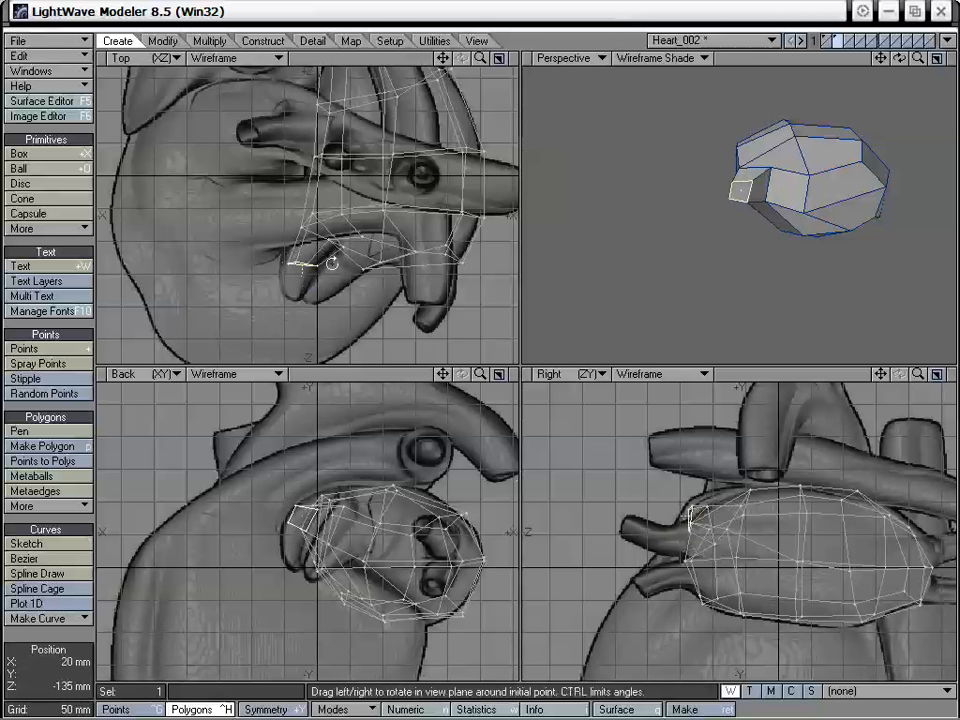
pyautogui.moveTo(301, 262)
pyautogui.mouseDown()
pyautogui.moveTo(324, 262)
pyautogui.moveTo(298, 249)
pyautogui.moveTo(336, 268)
pyautogui.moveTo(295, 253)
pyautogui.mouseUp()
pyautogui.press('t')
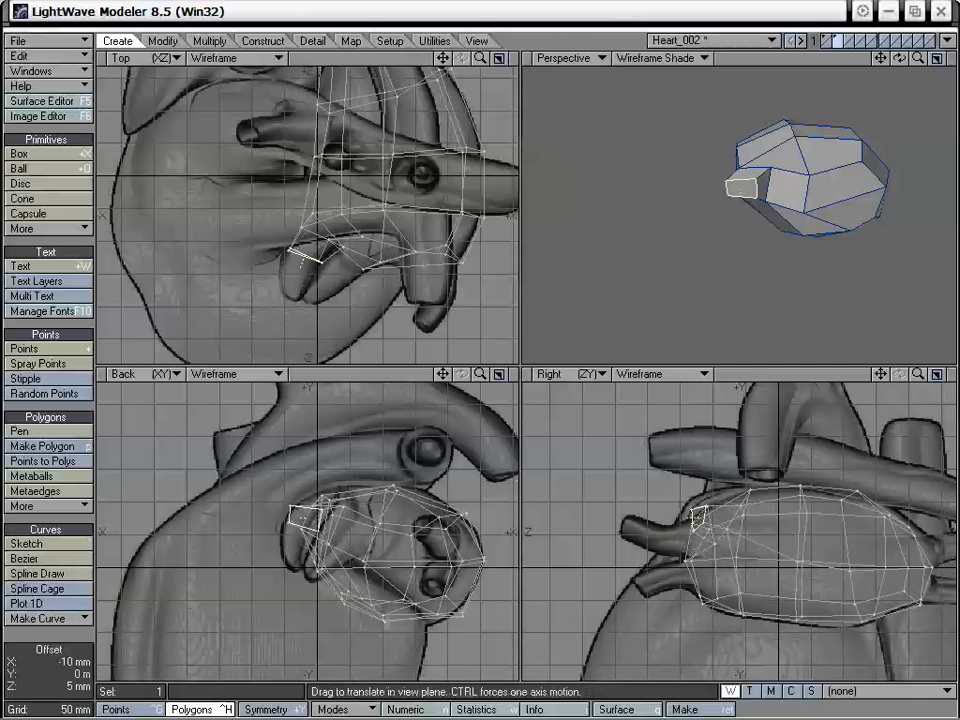
pyautogui.moveTo(353, 298)
pyautogui.keyDown('alt'); pyautogui.mouseDown()
pyautogui.moveTo(362, 274)
pyautogui.moveTo(346, 280)
pyautogui.mouseUp(); pyautogui.keyUp('alt')
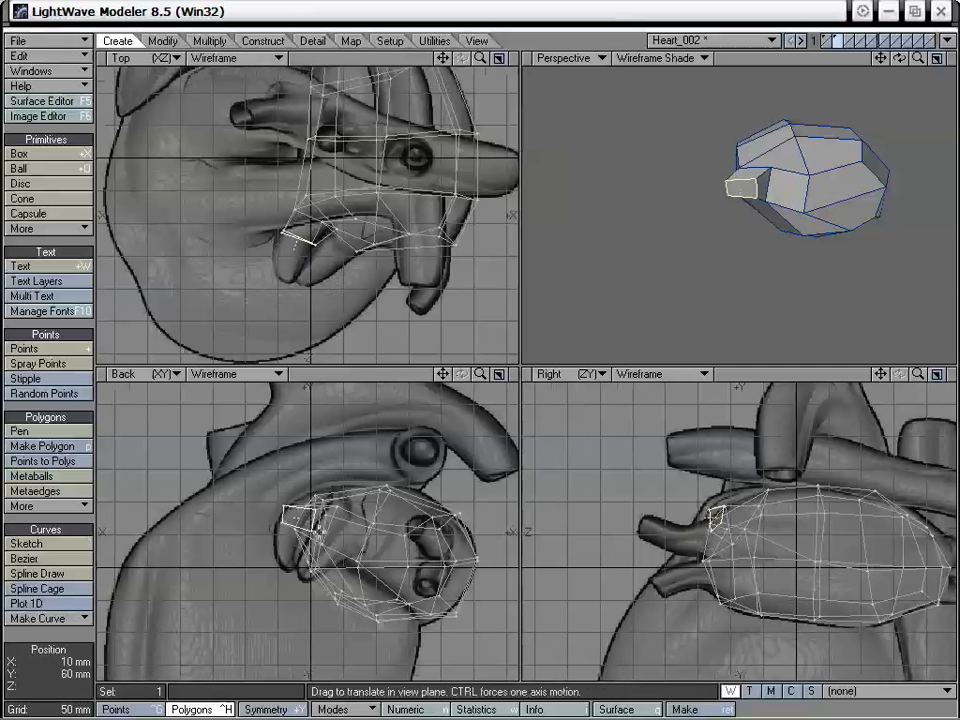
pyautogui.moveTo(312, 505); pyautogui.dragTo(322, 502)
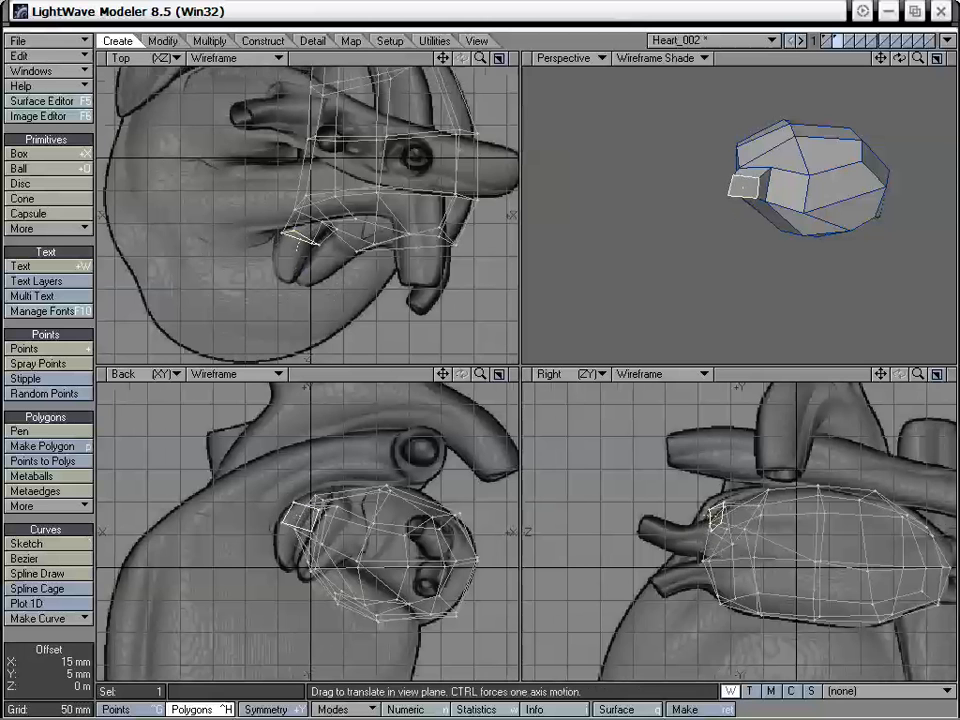
# - Smooth Shift the appendage face again, move it toward -Z and down to the appendage's tip, and scale it smaller
pyautogui.hotkey('shift', 'f')
pyautogui.click(296, 245)
pyautogui.press('t')
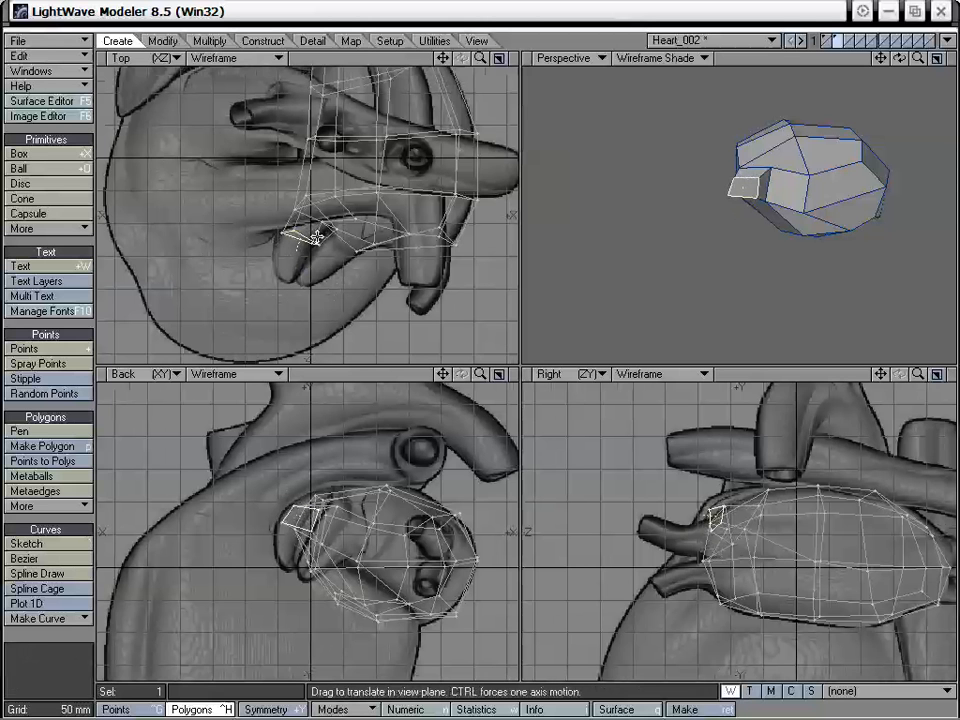
pyautogui.moveTo(297, 243); pyautogui.dragTo(285, 281)
pyautogui.hotkey('shift', 'h')
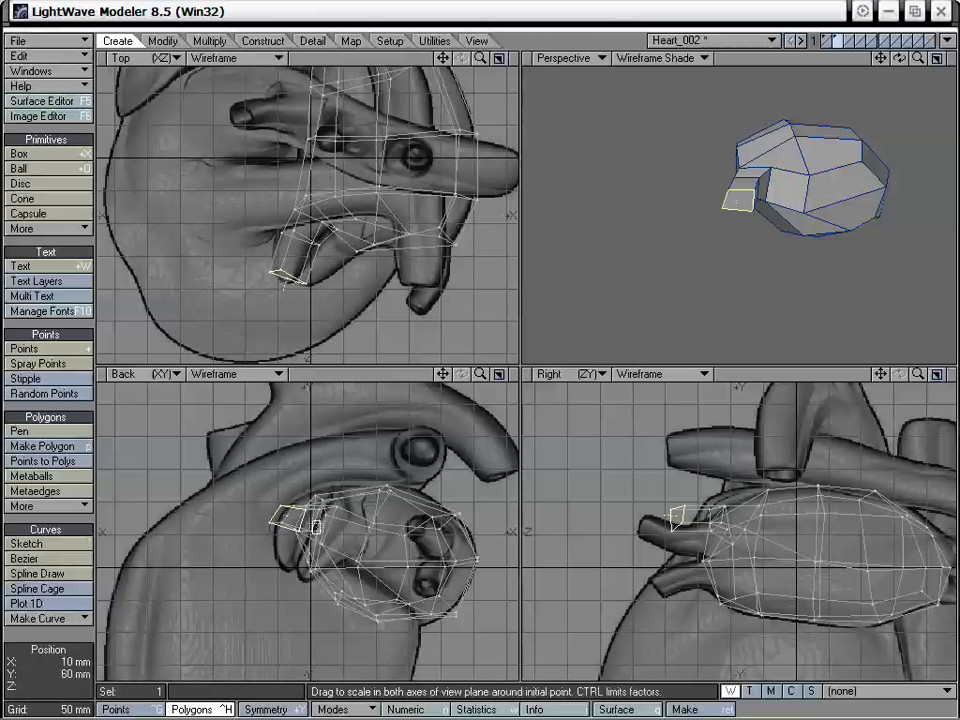
pyautogui.moveTo(291, 518); pyautogui.dragTo(286, 561)
pyautogui.press('t')
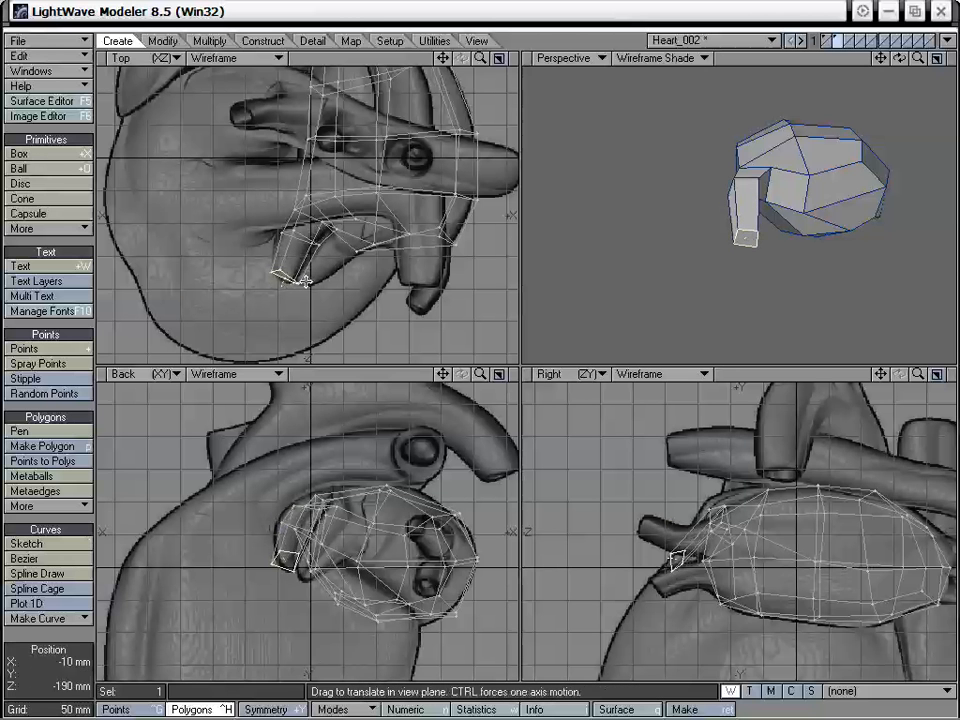
pyautogui.moveTo(299, 283); pyautogui.dragTo(276, 275)
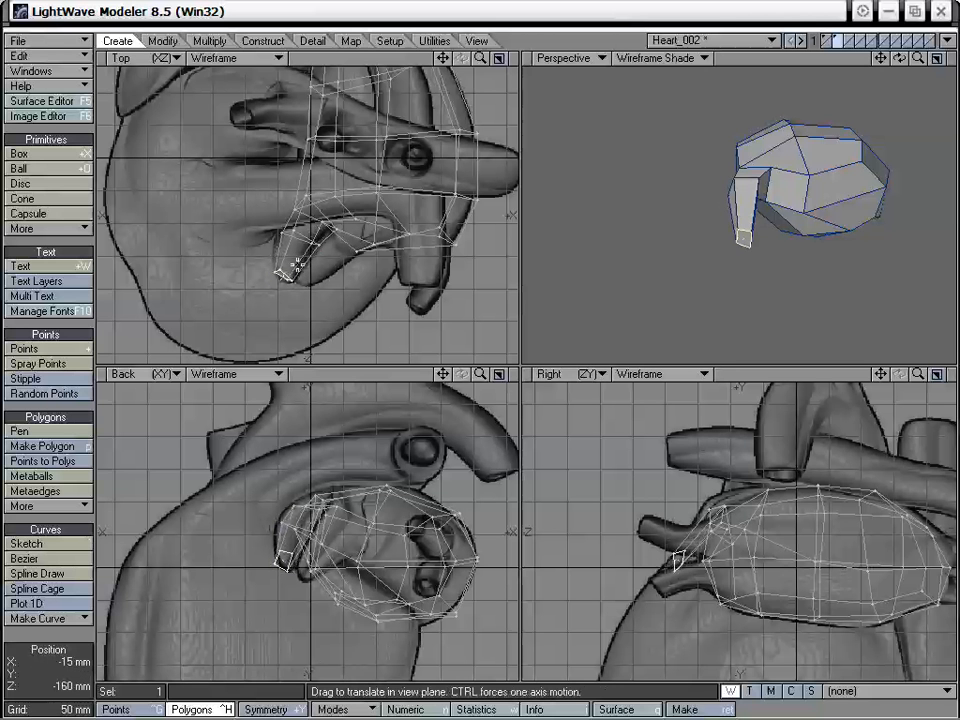
# - Select the points on the inner side of the appendage's bend in the Top view and move them toward -X, then clear the selection
pyautogui.press('space')
pyautogui.moveTo(318, 256)
pyautogui.mouseDown(button='right')
pyautogui.moveTo(253, 283)
pyautogui.moveTo(326, 266)
pyautogui.moveTo(322, 248)
pyautogui.mouseUp(button='right')
pyautogui.hotkey('ctrl', 'g')
pyautogui.press('t')
pyautogui.moveTo(314, 244); pyautogui.dragTo(307, 247)
pyautogui.press('space')
pyautogui.press('/')
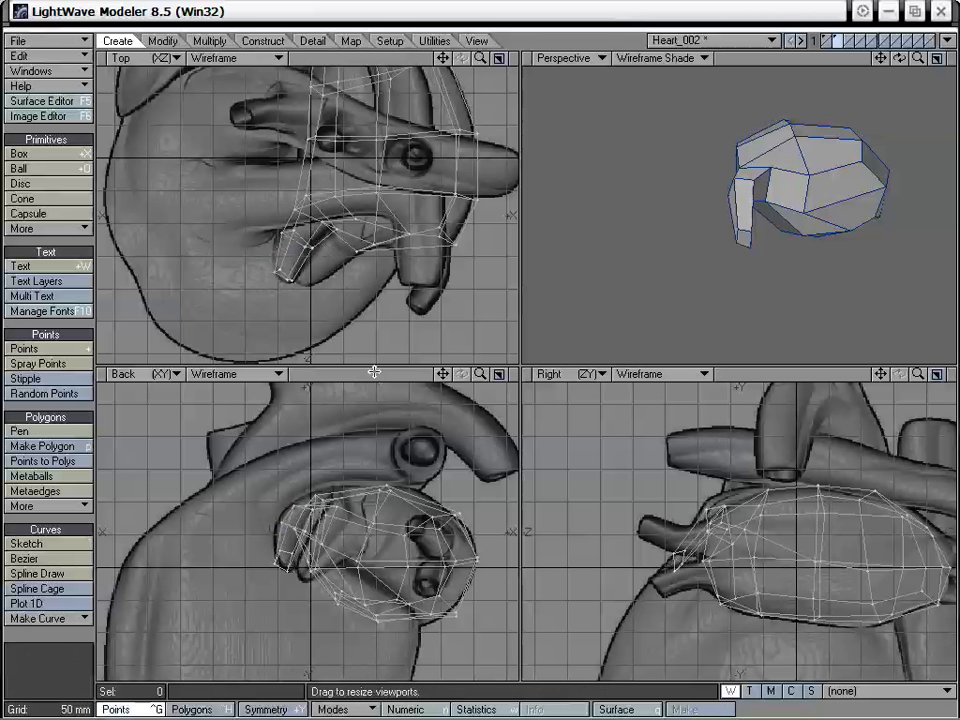
# - Drag the appendage's tip and upper points in the Back and Perspective views to follow the drawn outline
pyautogui.hotkey('ctrl', 't')
pyautogui.moveTo(288, 571)
pyautogui.mouseDown()
pyautogui.moveTo(293, 557)
pyautogui.moveTo(278, 552)
pyautogui.moveTo(281, 566)
pyautogui.moveTo(283, 555)
pyautogui.mouseUp()
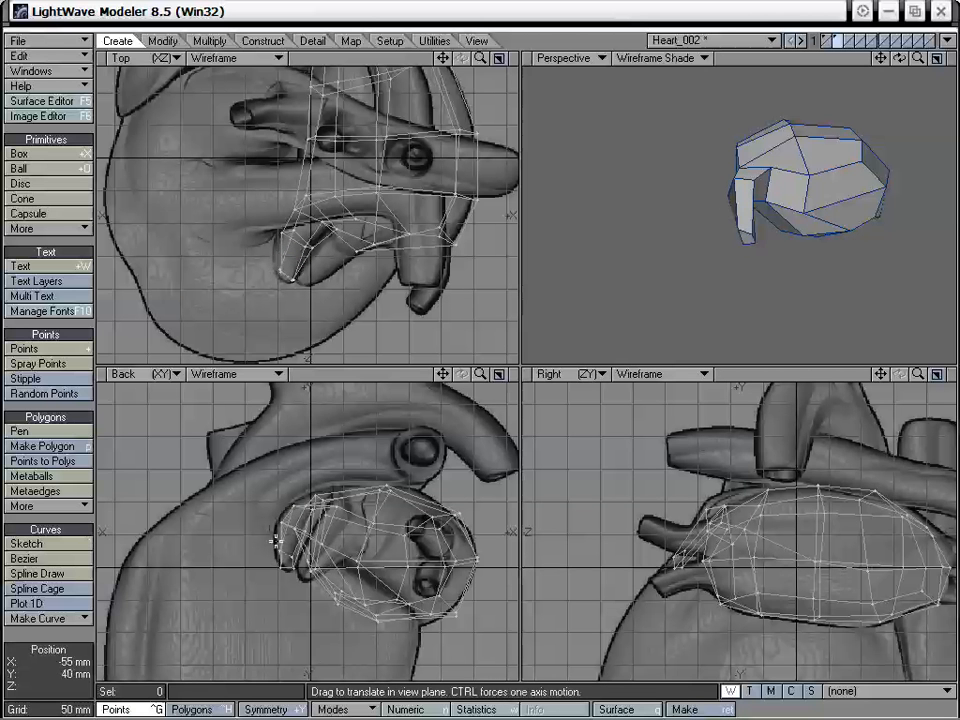
pyautogui.moveTo(293, 508); pyautogui.dragTo(287, 507)
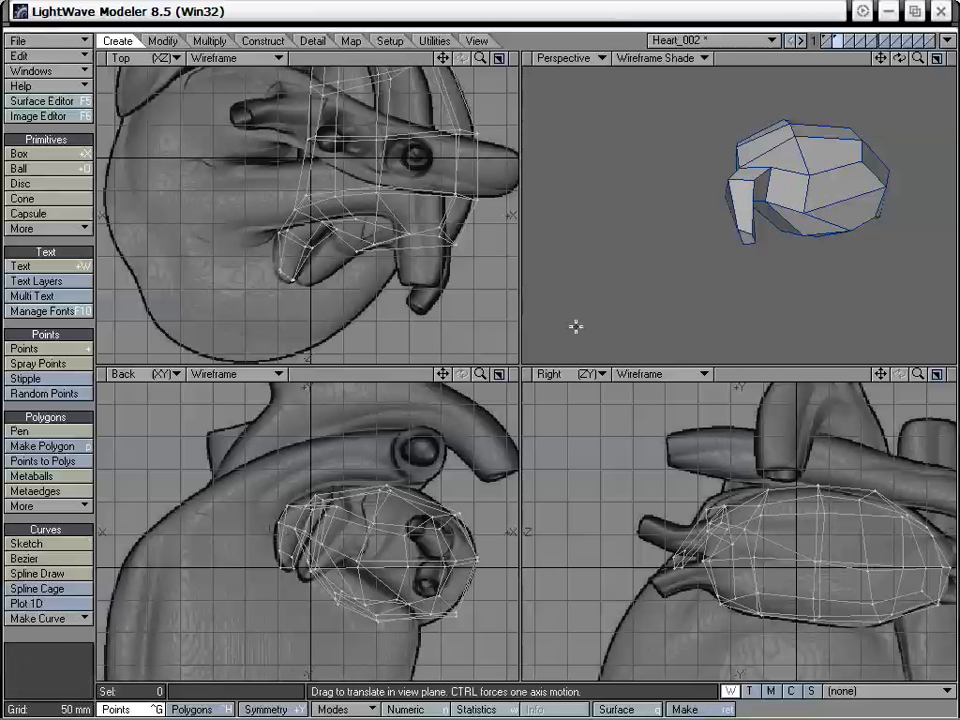
pyautogui.keyDown('alt'); pyautogui.moveTo(694, 206); pyautogui.dragTo(752, 229); pyautogui.keyUp('alt')
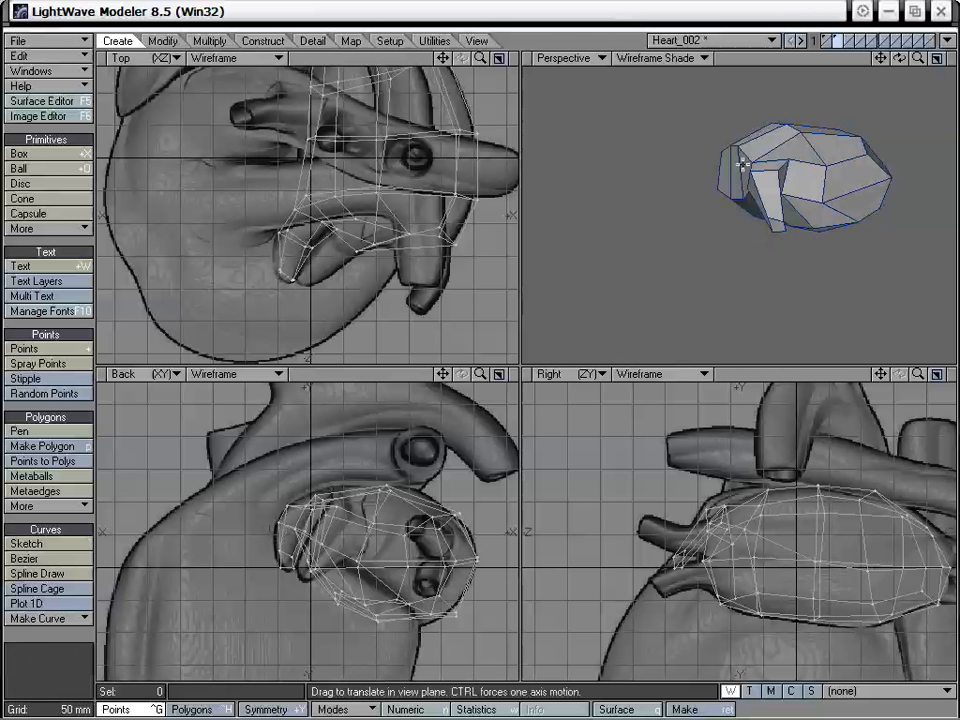
pyautogui.moveTo(747, 166); pyautogui.dragTo(752, 157)
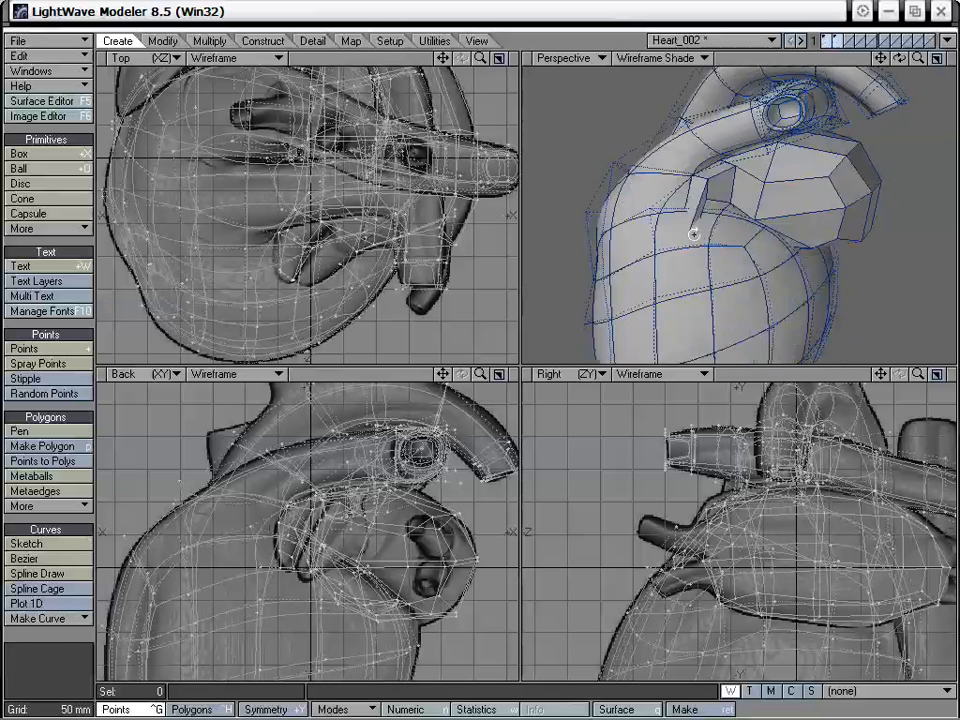
# - Display the heart body together with the atrium and adjust points where the appendage meets the body in the Perspective view
pyautogui.keyDown('alt'); pyautogui.moveTo(693, 233); pyautogui.dragTo(739, 206); pyautogui.keyUp('alt')
pyautogui.keyDown('alt'); pyautogui.moveTo(737, 210); pyautogui.dragTo(796, 242); pyautogui.keyUp('alt')
pyautogui.moveTo(846, 212); pyautogui.dragTo(816, 193)
pyautogui.keyDown('alt'); pyautogui.moveTo(740, 277); pyautogui.dragTo(810, 194); pyautogui.keyUp('alt')
pyautogui.keyDown('alt'); pyautogui.moveTo(876, 222); pyautogui.dragTo(742, 270); pyautogui.keyUp('alt')
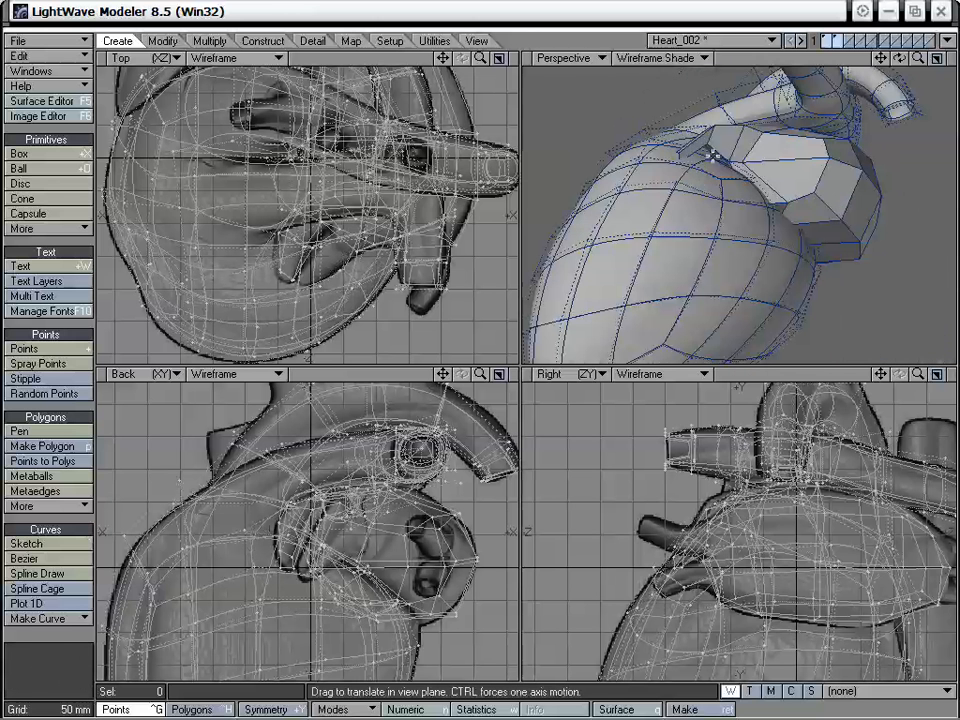
pyautogui.moveTo(687, 165); pyautogui.dragTo(740, 245)
pyautogui.moveTo(711, 235); pyautogui.dragTo(736, 220)
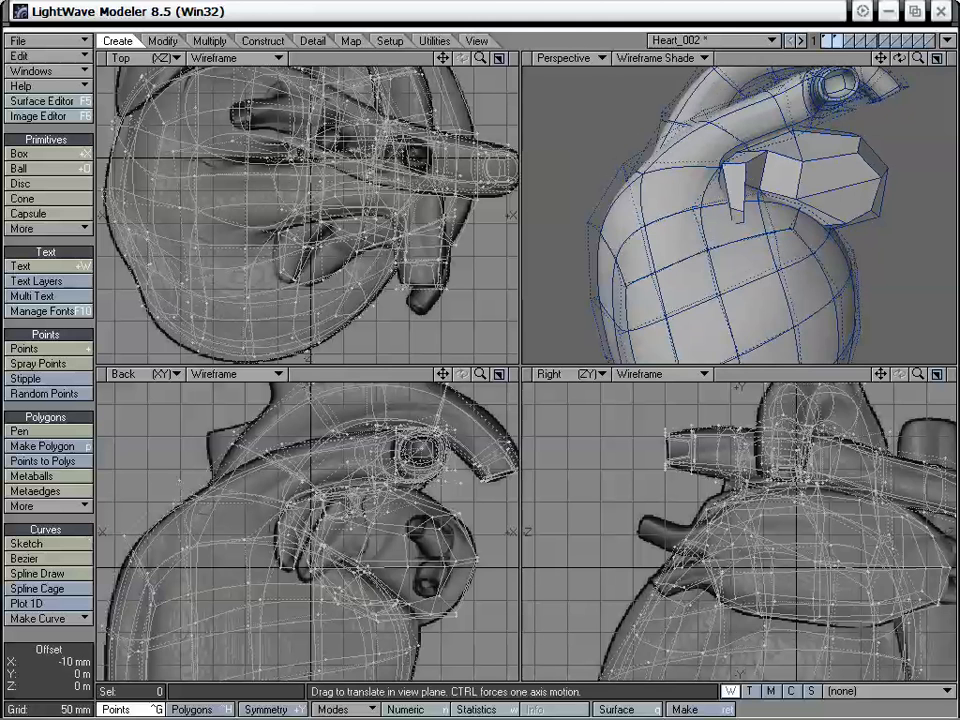
# - Check the atrium's fit with the heart body as a background layer, and bring both layers back to the foreground
pyautogui.press('space')
pyautogui.click(833, 43)
pyautogui.press('z')
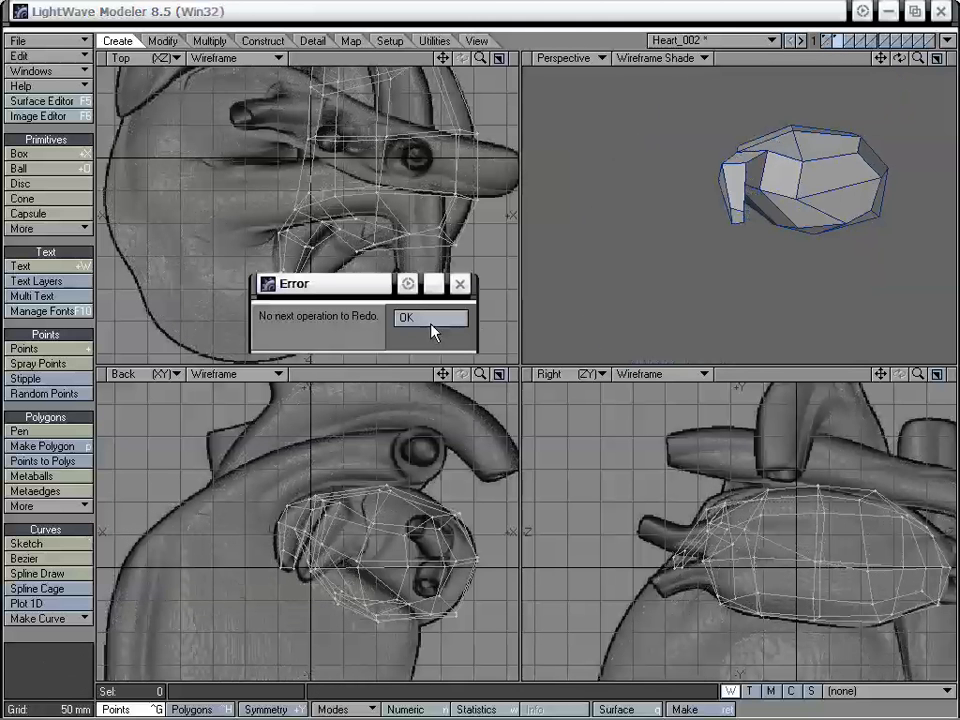
pyautogui.click(432, 331)
pyautogui.click(835, 47)
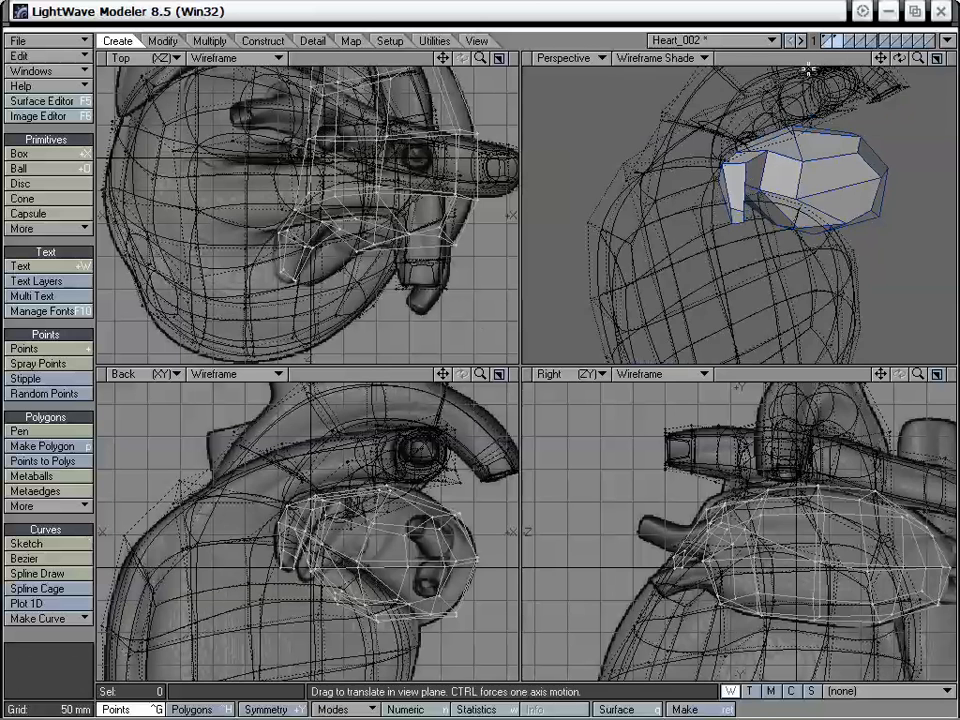
pyautogui.keyDown('alt'); pyautogui.moveTo(750, 158); pyautogui.dragTo(694, 180); pyautogui.keyUp('alt')
pyautogui.keyDown('alt'); pyautogui.moveTo(704, 177); pyautogui.dragTo(772, 250); pyautogui.keyUp('alt')
pyautogui.keyDown('shift'); pyautogui.click(825, 38); pyautogui.keyUp('shift')
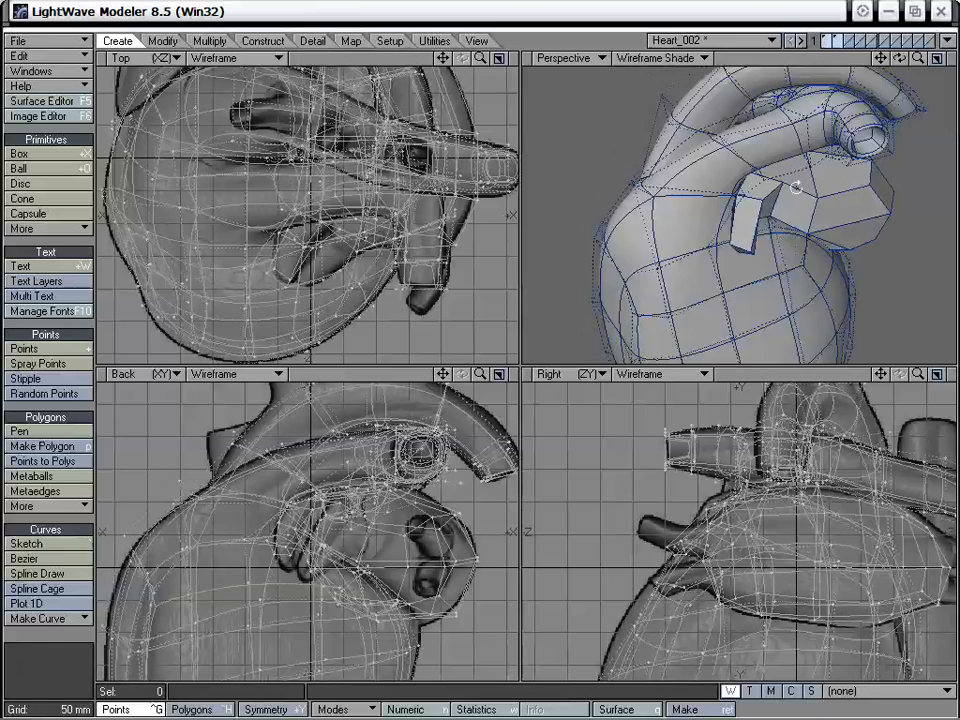
# - Convert the atrium cage to subpatches on its own layer and display it together with the heart body
pyautogui.moveTo(797, 184)
pyautogui.keyDown('alt'); pyautogui.mouseDown()
pyautogui.moveTo(788, 170)
pyautogui.moveTo(789, 261)
pyautogui.moveTo(769, 208)
pyautogui.moveTo(742, 180)
pyautogui.moveTo(754, 194)
pyautogui.moveTo(732, 182)
pyautogui.moveTo(680, 180)
pyautogui.moveTo(783, 214)
pyautogui.moveTo(793, 206)
pyautogui.mouseUp(); pyautogui.keyUp('alt')
pyautogui.click(836, 39)
pyautogui.press('Tab')
pyautogui.keyDown('shift'); pyautogui.click(826, 41); pyautogui.keyUp('shift')
pyautogui.keyDown('alt'); pyautogui.moveTo(838, 205); pyautogui.dragTo(773, 242); pyautogui.keyUp('alt')
# - Drag the points around the appendage's base close up in the Perspective view to fit the smoothed surface against the heart body
pyautogui.moveTo(918, 60); pyautogui.dragTo(956, 60)
pyautogui.keyDown('alt'); pyautogui.moveTo(795, 190); pyautogui.dragTo(750, 170); pyautogui.keyUp('alt')
pyautogui.moveTo(880, 60); pyautogui.dragTo(870, 120)
pyautogui.keyDown('alt'); pyautogui.moveTo(790, 236); pyautogui.dragTo(779, 196); pyautogui.keyUp('alt')
pyautogui.keyDown('alt'); pyautogui.moveTo(735, 154); pyautogui.dragTo(728, 299); pyautogui.keyUp('alt')
pyautogui.keyDown('alt'); pyautogui.moveTo(766, 202); pyautogui.dragTo(799, 249); pyautogui.keyUp('alt')
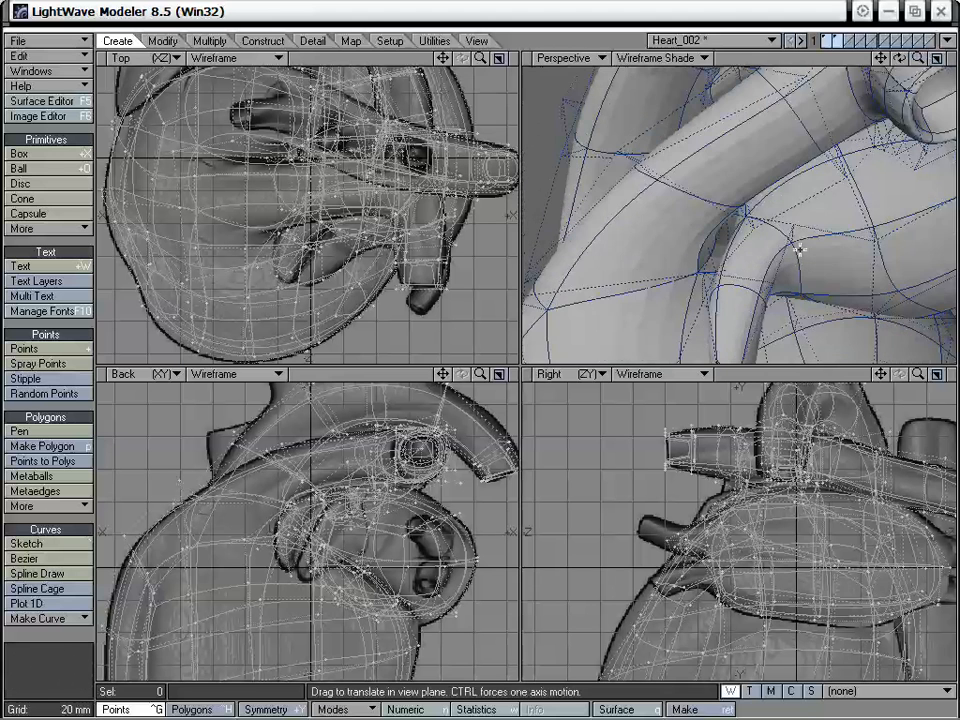
pyautogui.press('space')
# - Show only the atrium layer, select the polygon beside the appendage's base, Smooth Shift it and move the new face toward -X and -Z
pyautogui.click(826, 45)
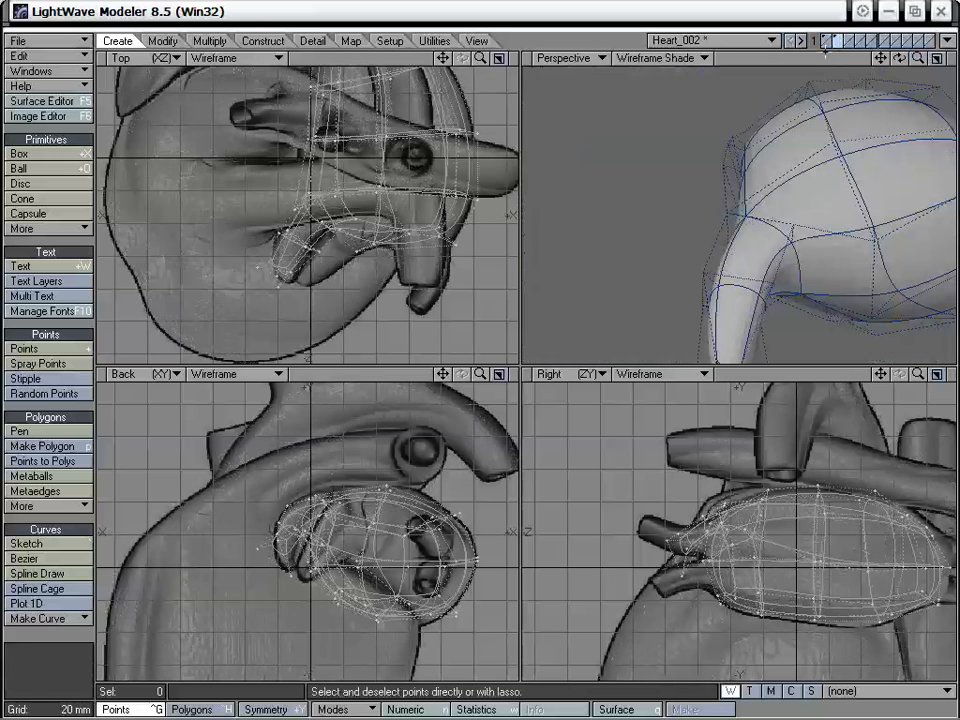
pyautogui.hotkey('ctrl', 'h')
pyautogui.click(816, 266)
pyautogui.keyDown('alt'); pyautogui.moveTo(816, 266); pyautogui.dragTo(802, 235); pyautogui.keyUp('alt')
pyautogui.moveTo(918, 58); pyautogui.dragTo(867, 10)
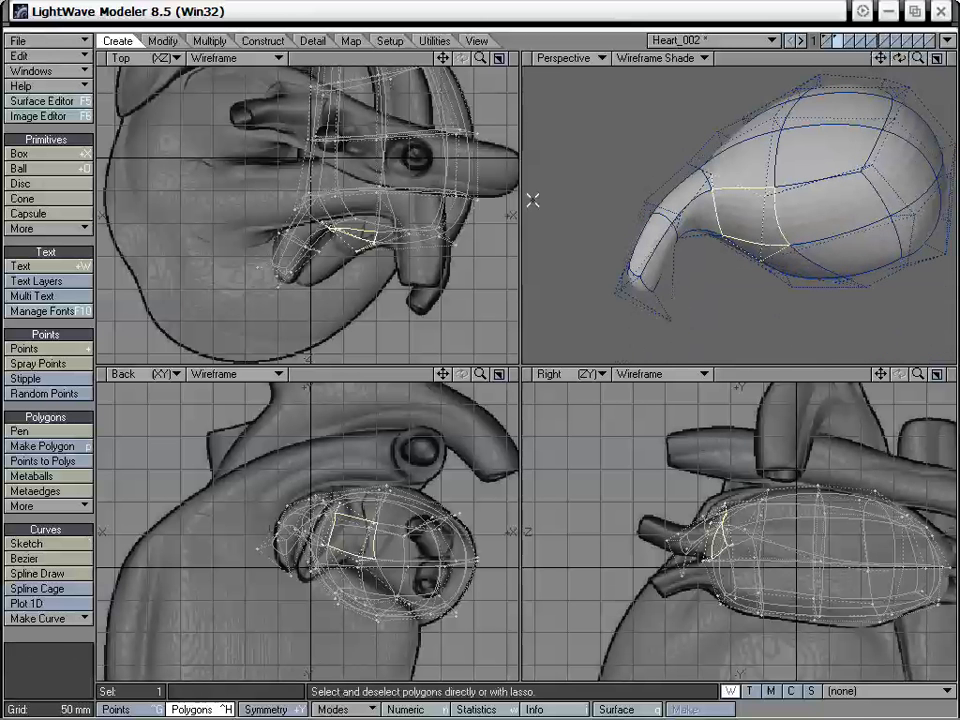
pyautogui.keyDown('alt'); pyautogui.moveTo(532, 200); pyautogui.dragTo(773, 205); pyautogui.keyUp('alt')
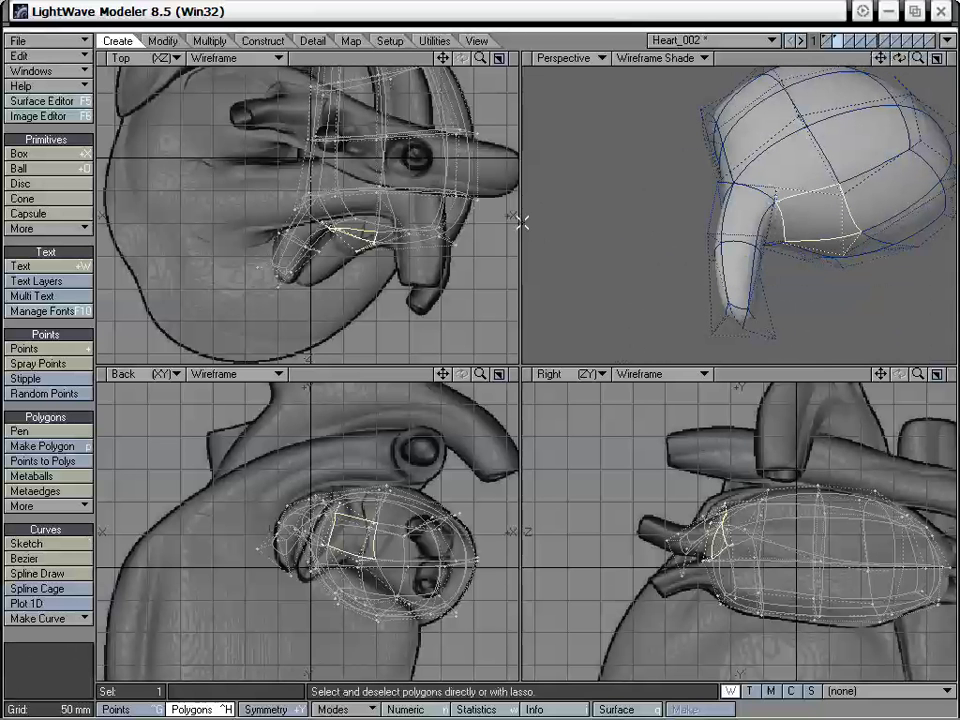
pyautogui.hotkey('shift', 'f')
pyautogui.click(379, 212)
pyautogui.press('t')
pyautogui.moveTo(366, 238); pyautogui.dragTo(343, 268)
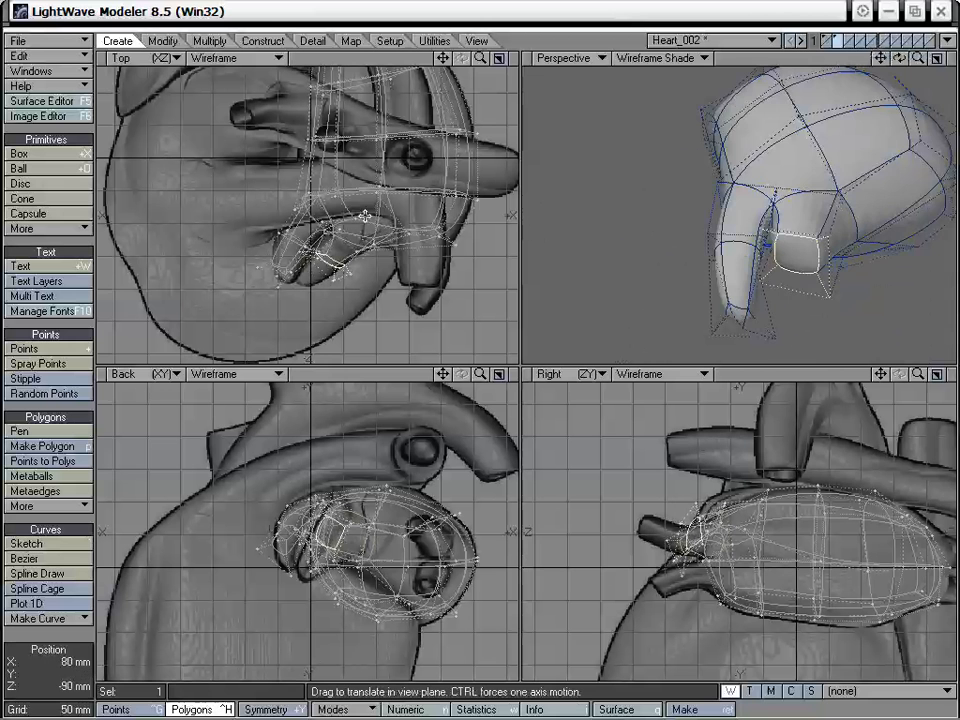
# - Flatten the second lobe's end face along Z, rotate it in the Top view and stretch it slightly in the Back view
pyautogui.moveTo(735, 245)
pyautogui.keyDown('alt'); pyautogui.mouseDown()
pyautogui.moveTo(765, 250)
pyautogui.moveTo(740, 265)
pyautogui.mouseUp(); pyautogui.keyUp('alt')
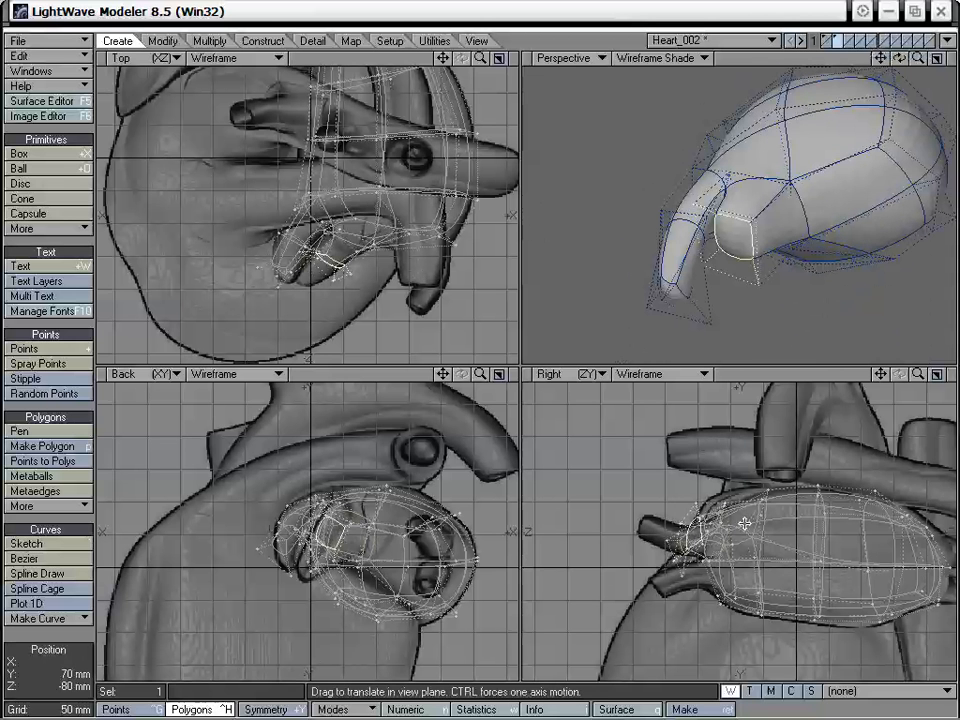
pyautogui.hotkey('shift', 'h')
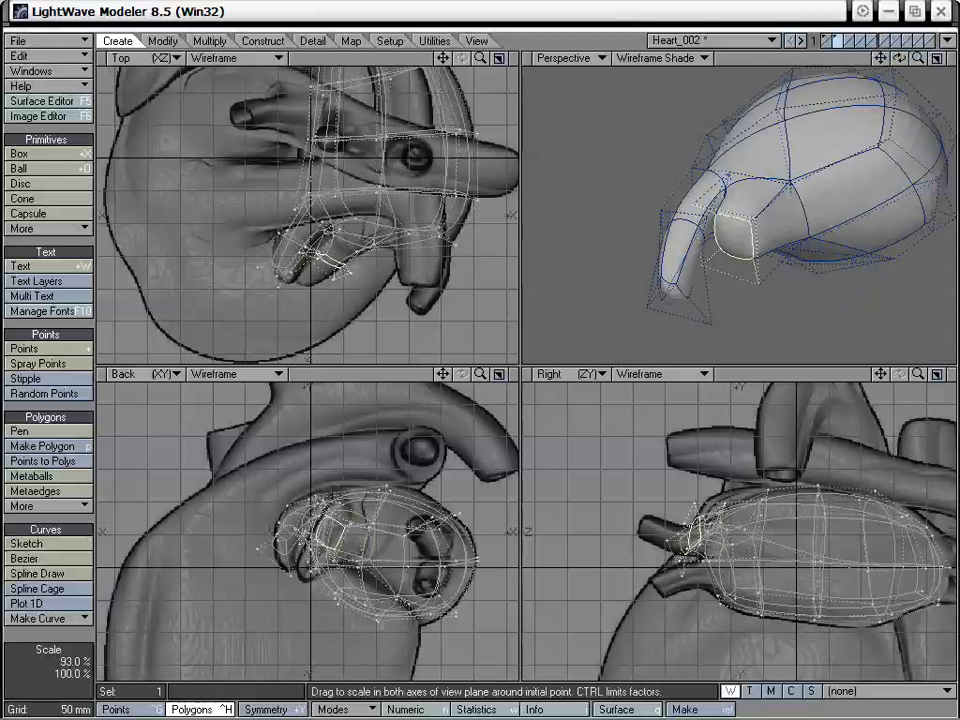
pyautogui.keyDown('ctrl'); pyautogui.moveTo(688, 538); pyautogui.dragTo(628, 538); pyautogui.keyUp('ctrl')
pyautogui.press('y')
pyautogui.moveTo(323, 264)
pyautogui.mouseDown()
pyautogui.moveTo(339, 263)
pyautogui.moveTo(328, 268)
pyautogui.mouseUp()
pyautogui.press('t')
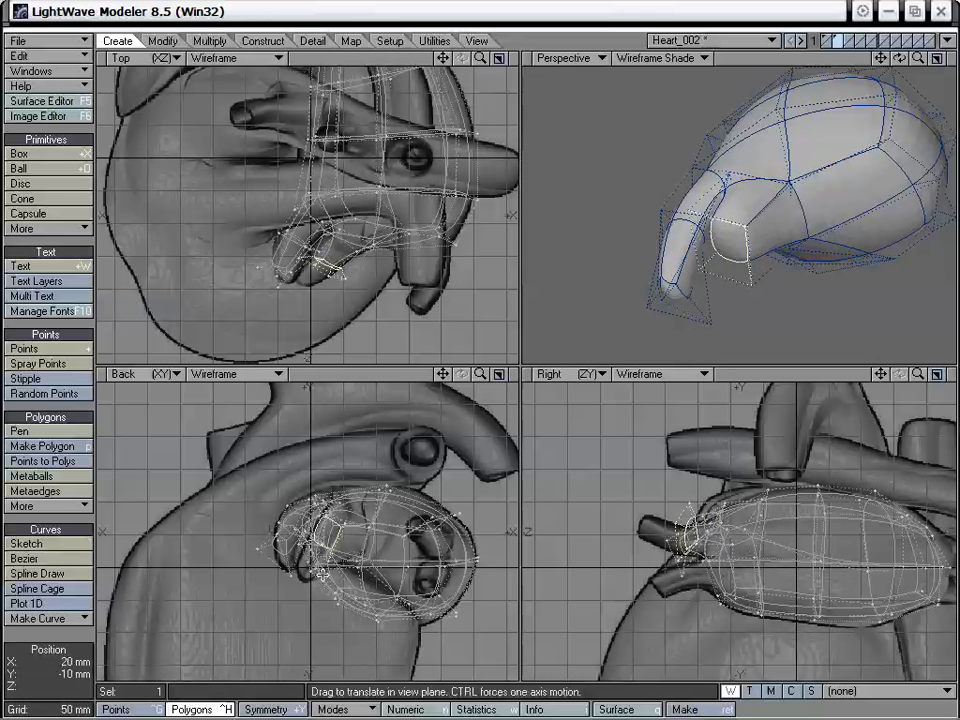
pyautogui.press('h')
pyautogui.moveTo(331, 528); pyautogui.dragTo(338, 531)
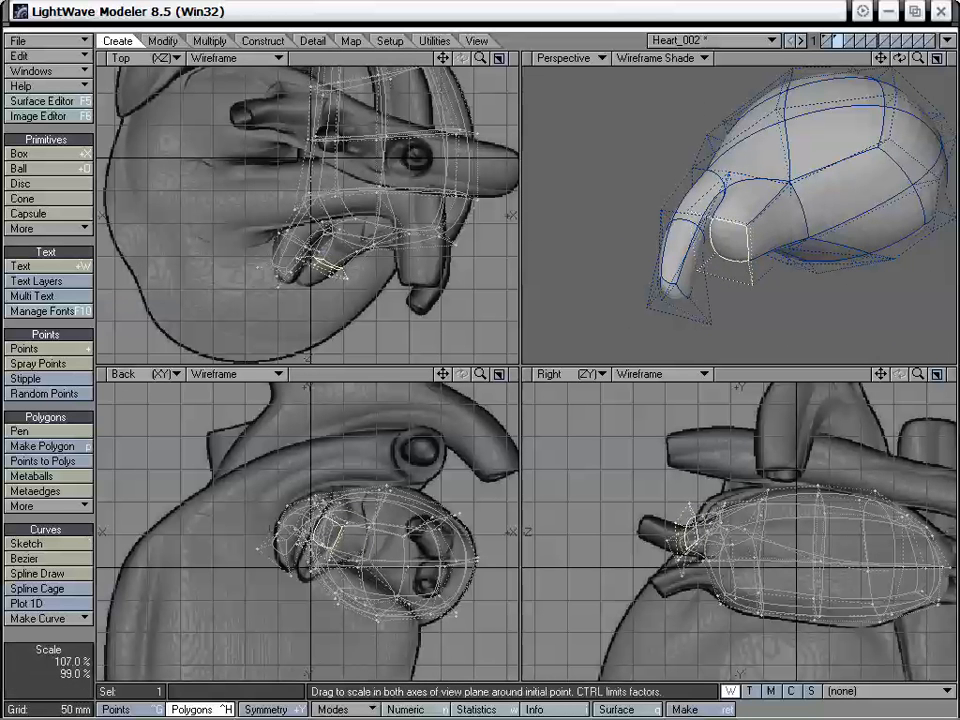
# - Smooth Shift the second lobe's end face, move it toward -X and -Z, and lower it to the lobe's tip in the Back view
pyautogui.hotkey('shift', 'f')
pyautogui.click(346, 303)
pyautogui.press('t')
pyautogui.moveTo(336, 272); pyautogui.dragTo(312, 297)
pyautogui.press('h')
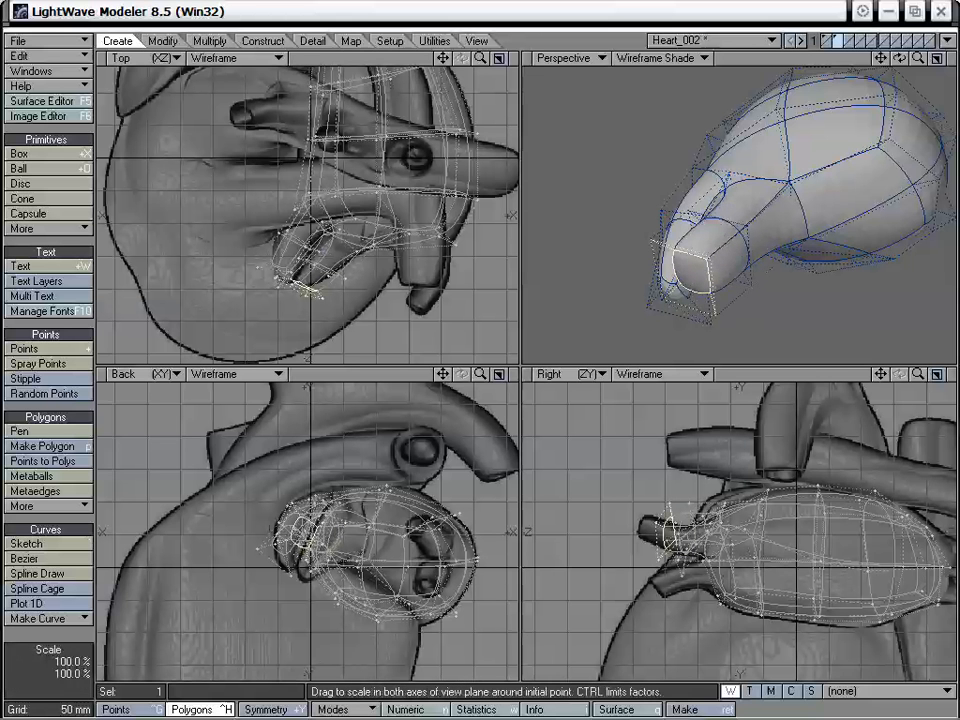
pyautogui.moveTo(308, 530); pyautogui.dragTo(318, 560)
pyautogui.press('t')
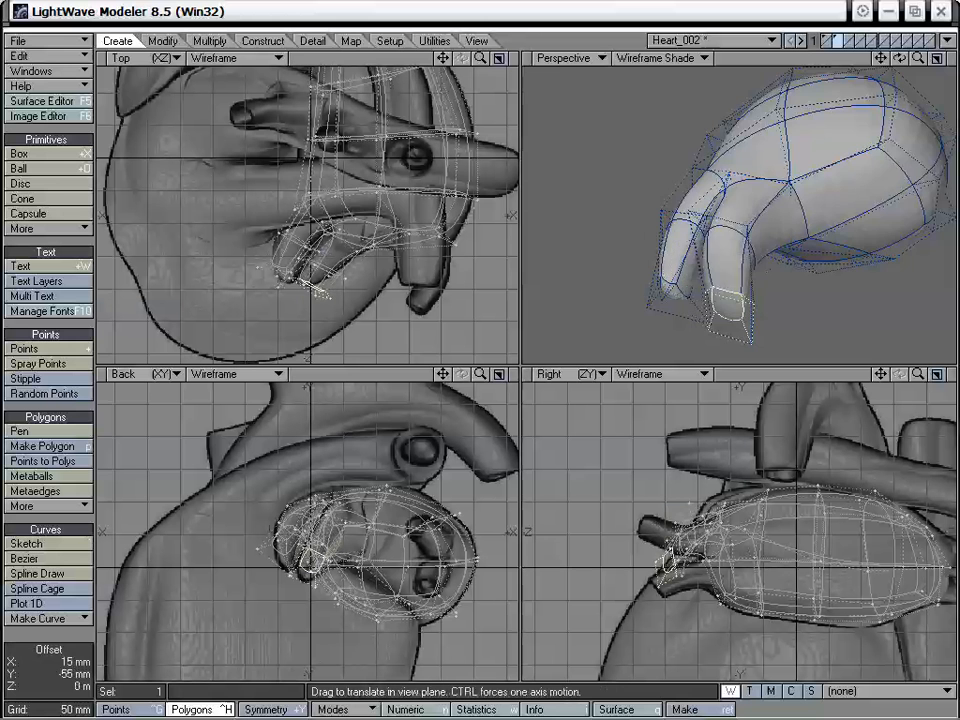
# - Drag the second lobe's tip points in the Perspective view to taper it toward the first lobe, and deselect the end face
pyautogui.keyDown('alt'); pyautogui.moveTo(644, 352); pyautogui.dragTo(780, 275); pyautogui.keyUp('alt')
pyautogui.moveTo(846, 327); pyautogui.dragTo(813, 310)
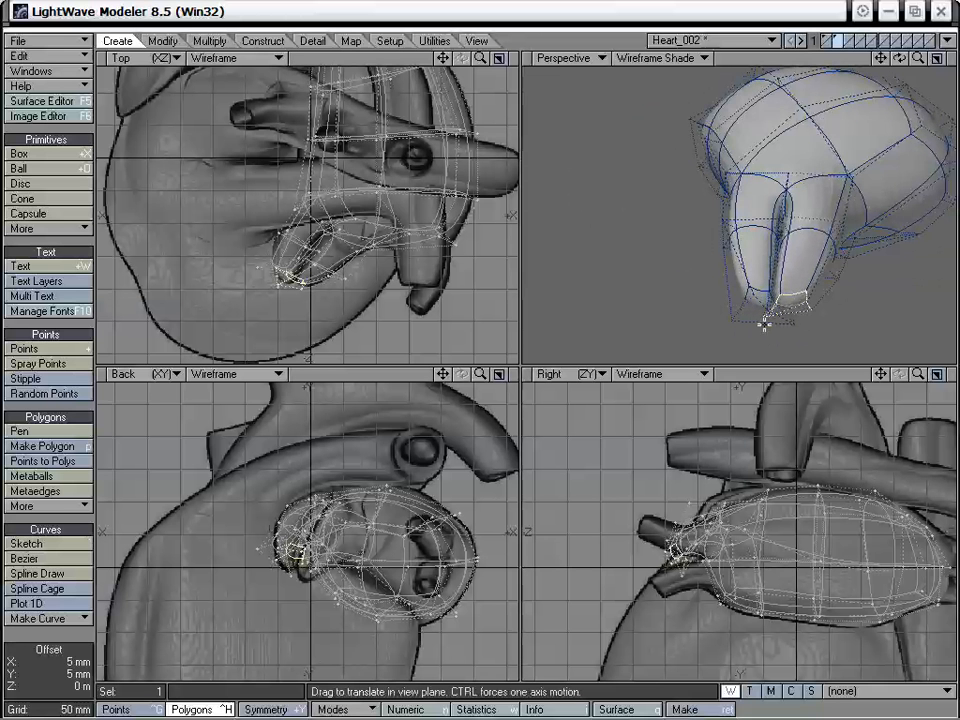
pyautogui.keyDown('alt'); pyautogui.moveTo(763, 325); pyautogui.dragTo(575, 297); pyautogui.keyUp('alt')
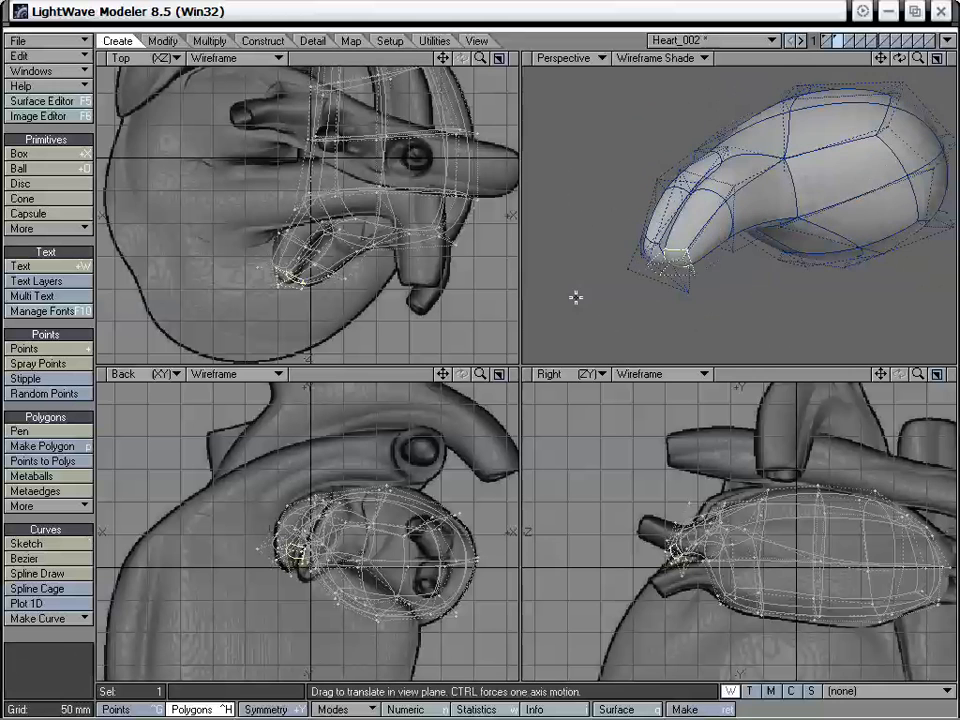
pyautogui.press('space')
pyautogui.click(67, 518)
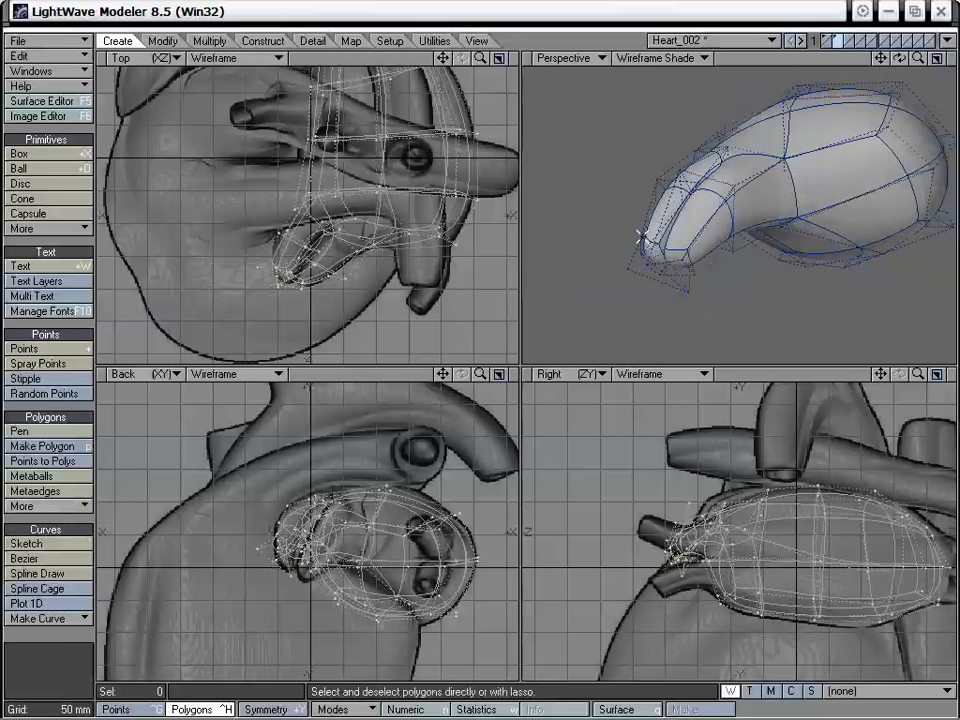
# - Show the heart body together with the atrium and drag the appendage lobes' points in the Perspective view to fit them against the body
pyautogui.keyDown('shift'); pyautogui.click(827, 40); pyautogui.keyUp('shift')
pyautogui.keyDown('alt'); pyautogui.moveTo(778, 208); pyautogui.dragTo(735, 154); pyautogui.keyUp('alt')
pyautogui.press('t')
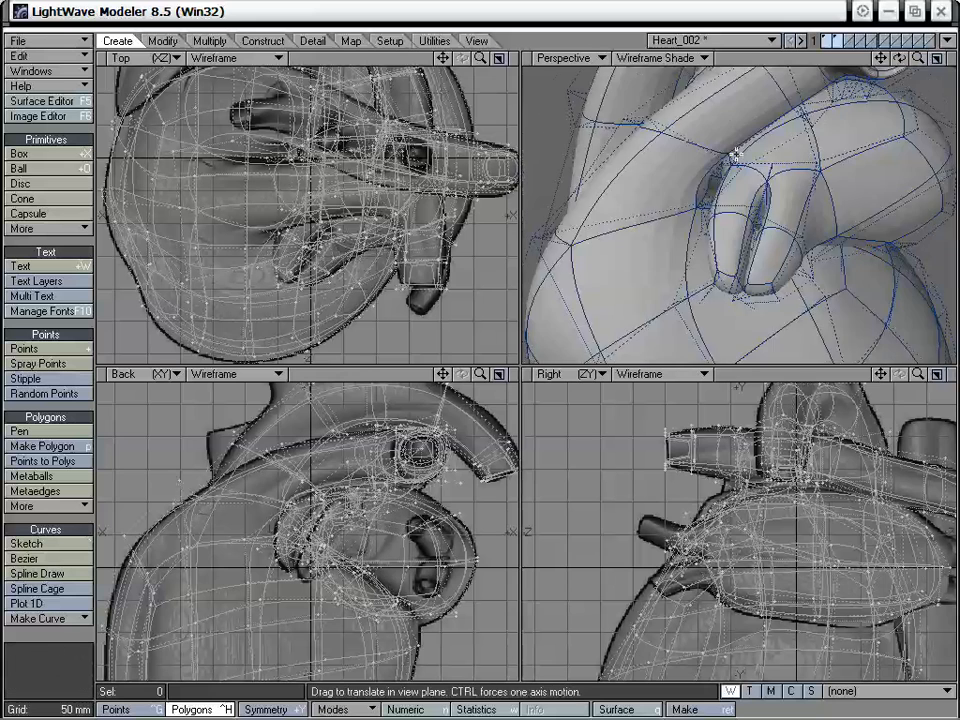
pyautogui.moveTo(817, 163); pyautogui.dragTo(716, 208)
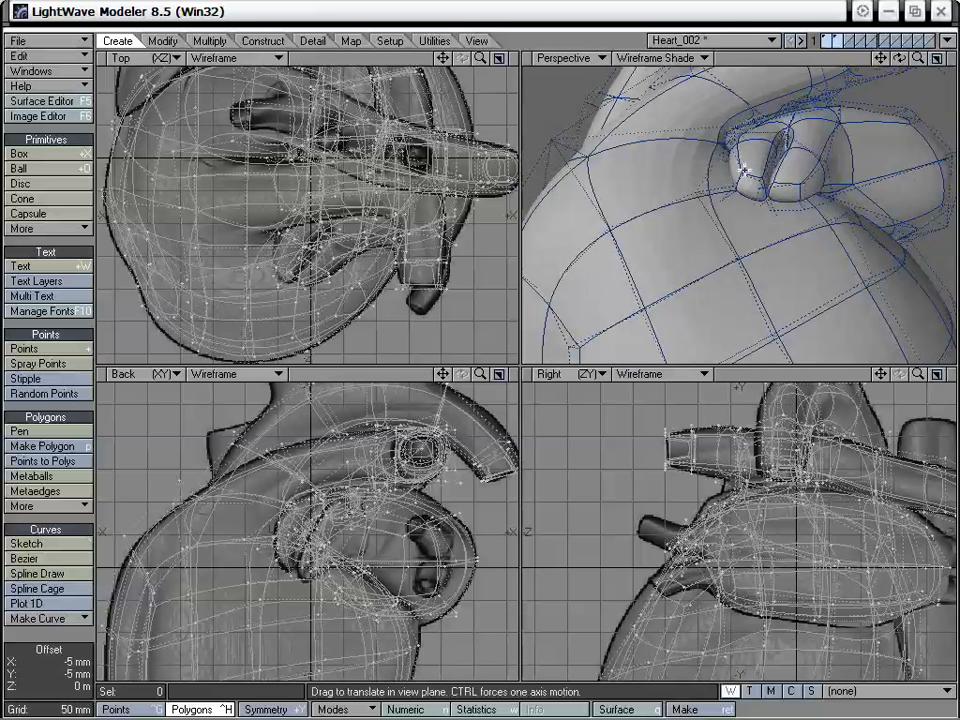
pyautogui.keyDown('alt'); pyautogui.moveTo(788, 193); pyautogui.dragTo(822, 285); pyautogui.keyUp('alt')
pyautogui.keyDown('alt'); pyautogui.moveTo(829, 186); pyautogui.dragTo(790, 298); pyautogui.keyUp('alt')
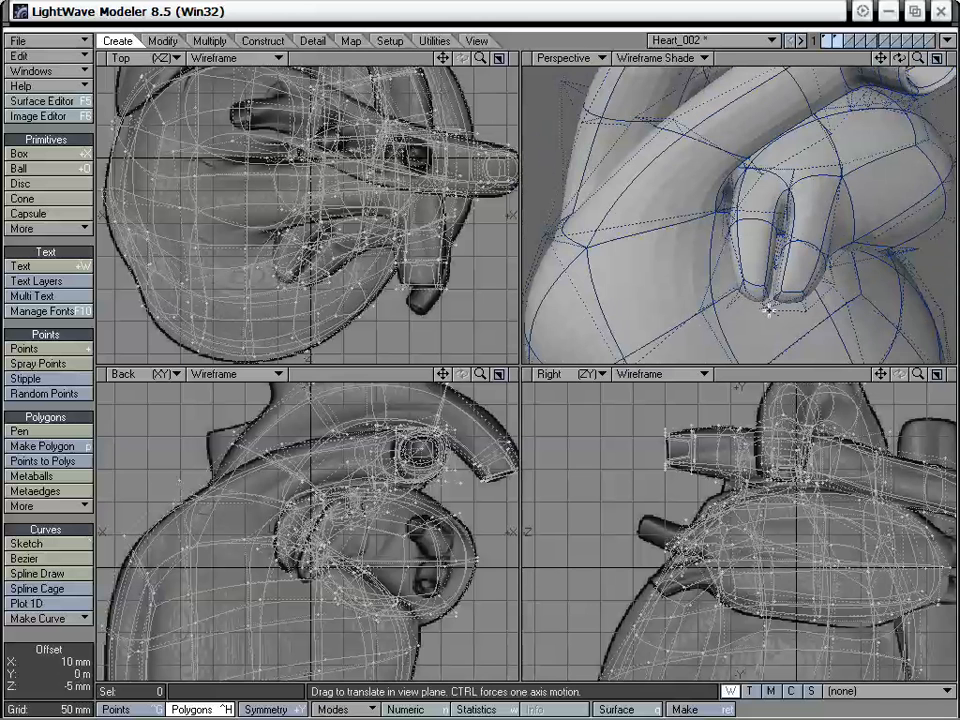
pyautogui.moveTo(793, 213); pyautogui.dragTo(747, 155)
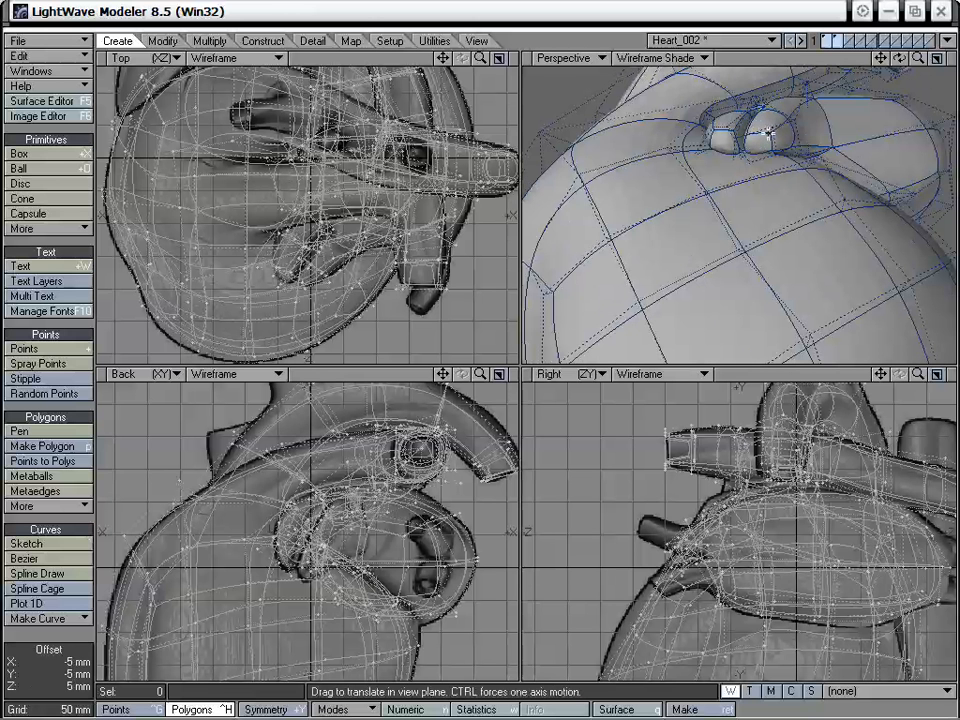
pyautogui.keyDown('alt'); pyautogui.moveTo(752, 135); pyautogui.dragTo(822, 22); pyautogui.keyUp('alt')
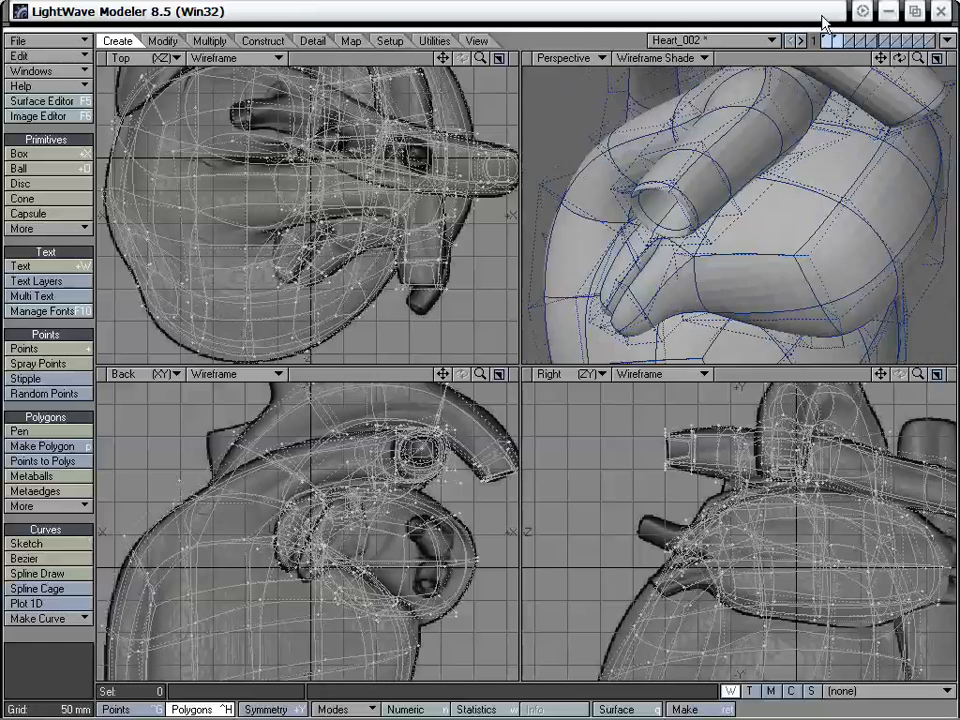
# - Show only the atrium layer, try a Smooth Shift of the polygon on the atrium's top, and undo it
pyautogui.click(836, 42)
pyautogui.keyDown('alt'); pyautogui.moveTo(730, 224); pyautogui.dragTo(558, 346); pyautogui.keyUp('alt')
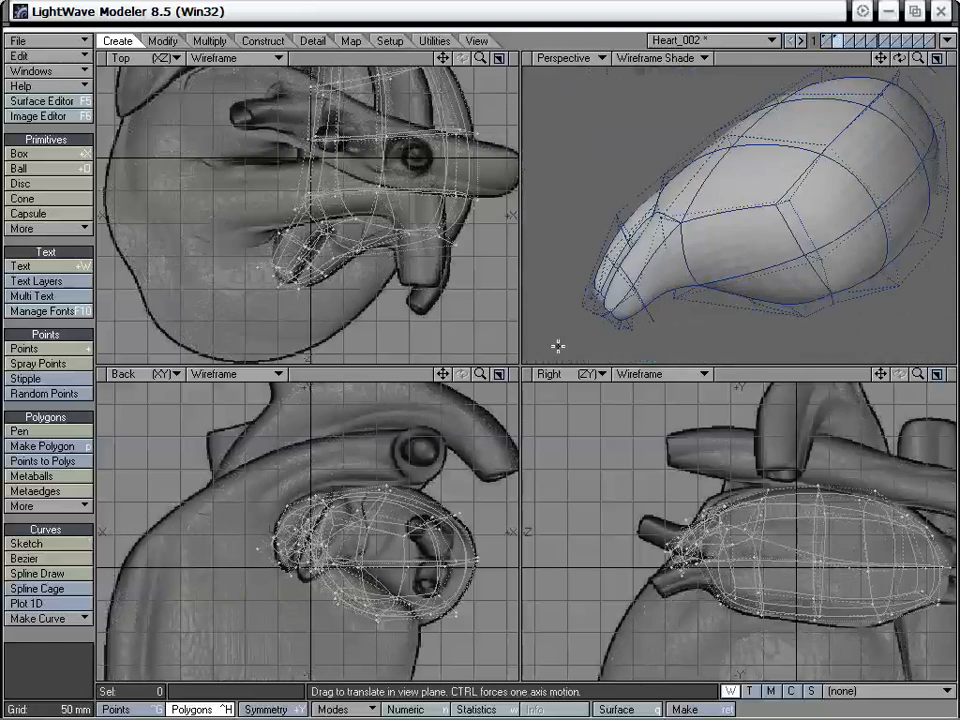
pyautogui.moveTo(443, 373); pyautogui.dragTo(376, 437)
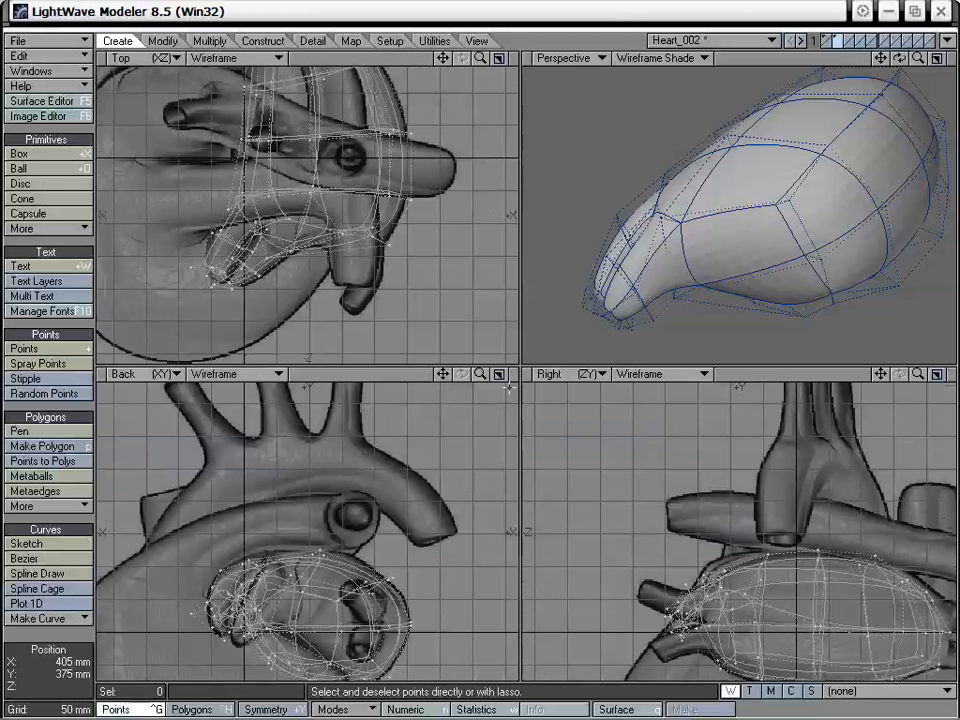
pyautogui.click(808, 122)
pyautogui.moveTo(881, 58); pyautogui.dragTo(871, 100)
pyautogui.hotkey('shift', 'f')
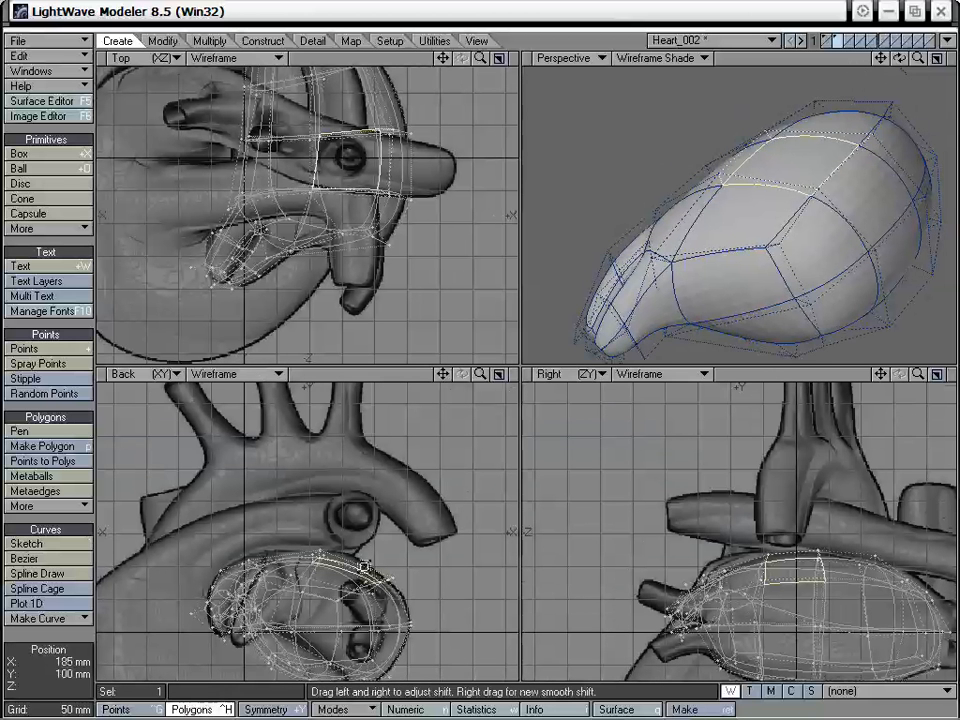
pyautogui.moveTo(383, 563); pyautogui.dragTo(529, 545)
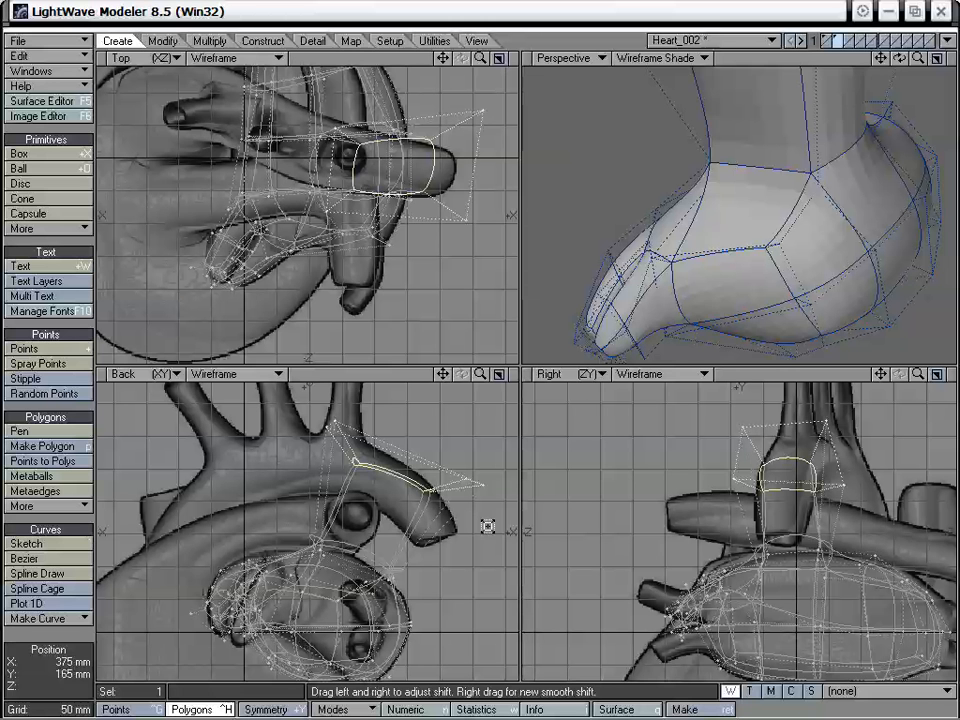
pyautogui.press('u')
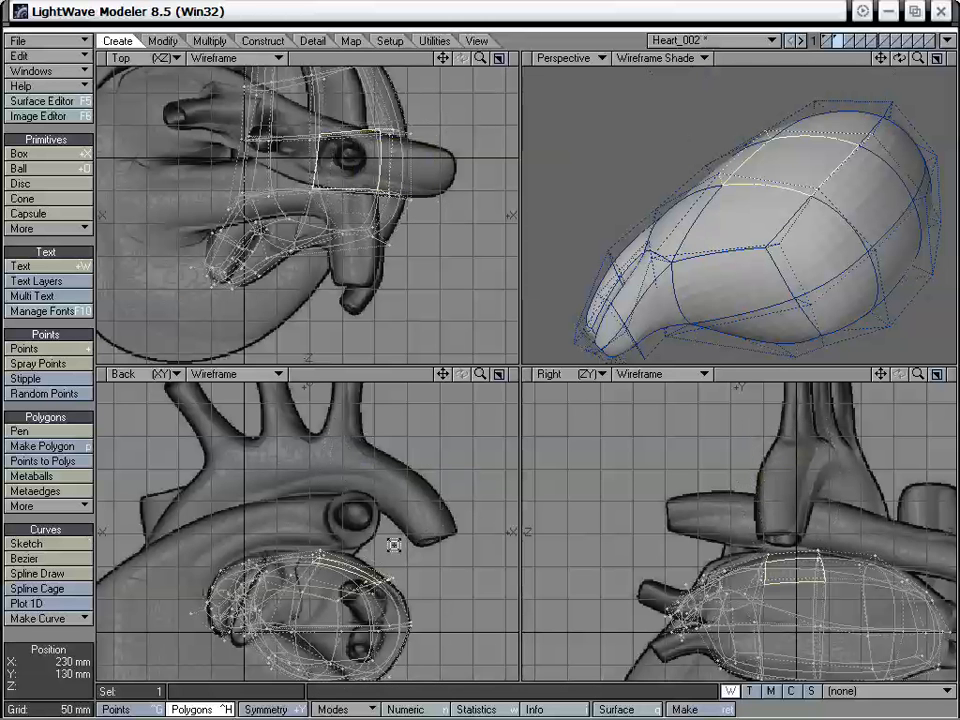
# - Try extending the atrium's top polygon and moving the new face upward, undo both operations and deselect the polygon
pyautogui.press('e')
pyautogui.press('t')
pyautogui.moveTo(361, 582); pyautogui.dragTo(387, 501)
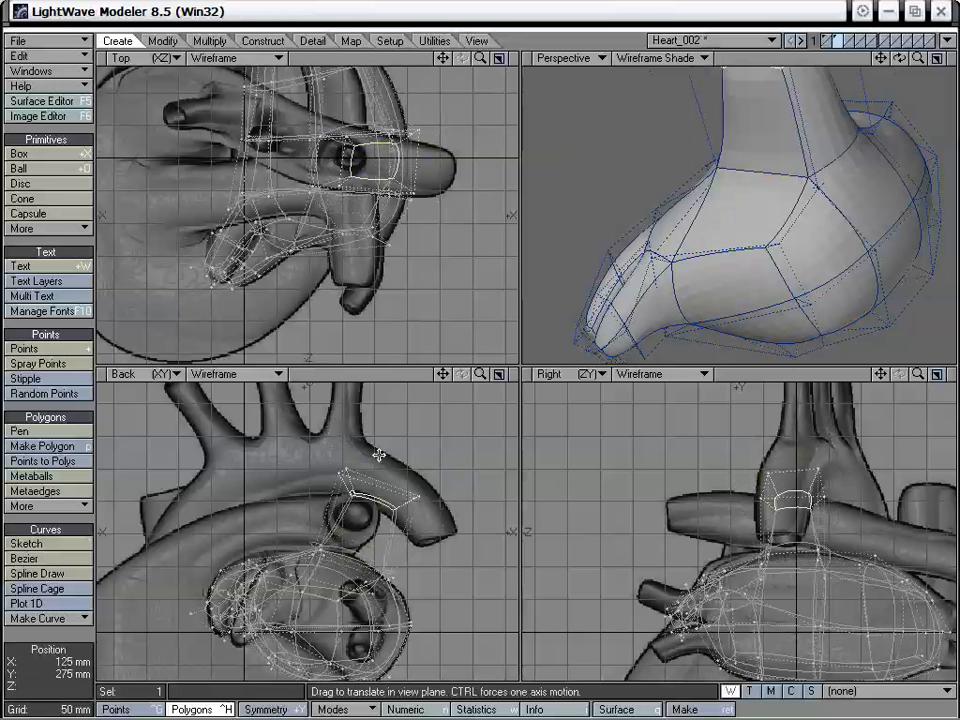
pyautogui.press('u')
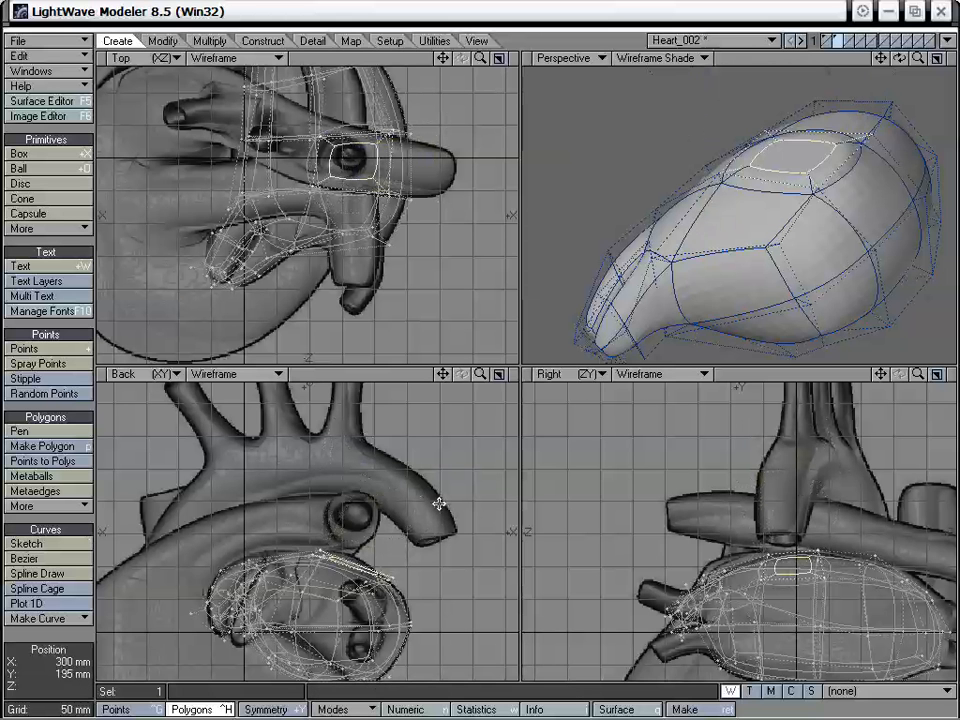
pyautogui.press('u')
pyautogui.keyDown('alt'); pyautogui.moveTo(660, 240); pyautogui.dragTo(696, 236); pyautogui.keyUp('alt')
pyautogui.press('space')
pyautogui.click(68, 640)
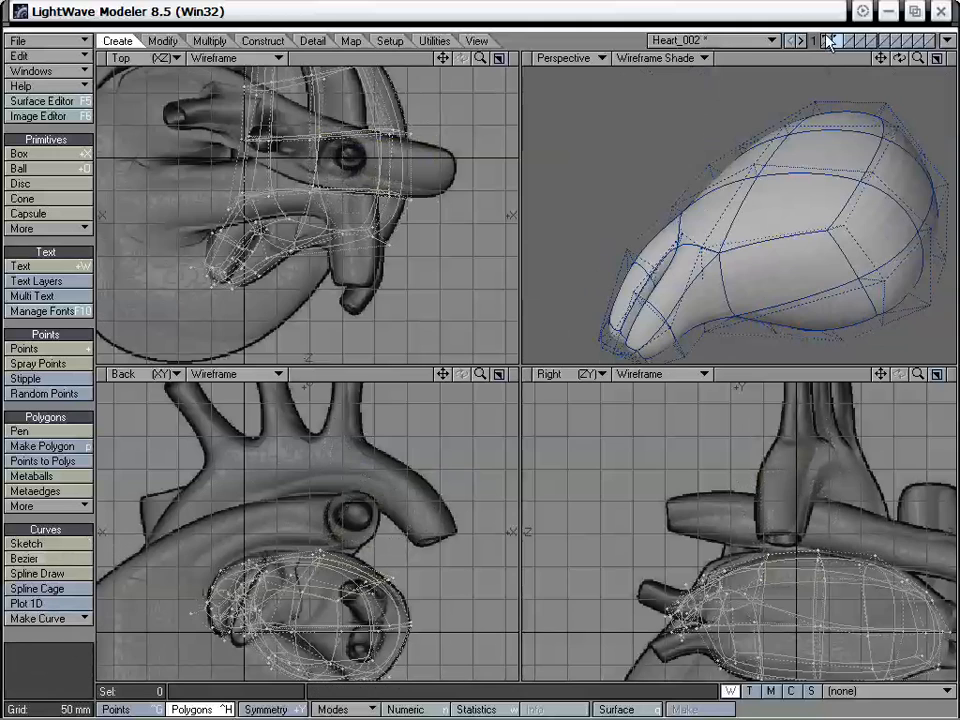
# - Show the heart body with the atrium, fit the whole model in the views and drag atrium points to fit against the body
pyautogui.keyDown('shift'); pyautogui.click(828, 38); pyautogui.keyUp('shift')
pyautogui.keyDown('alt'); pyautogui.moveTo(800, 108); pyautogui.dragTo(762, 152); pyautogui.keyUp('alt')
pyautogui.press('a')
pyautogui.moveTo(775, 186); pyautogui.dragTo(786, 182)
pyautogui.moveTo(899, 58); pyautogui.dragTo(682, 180)
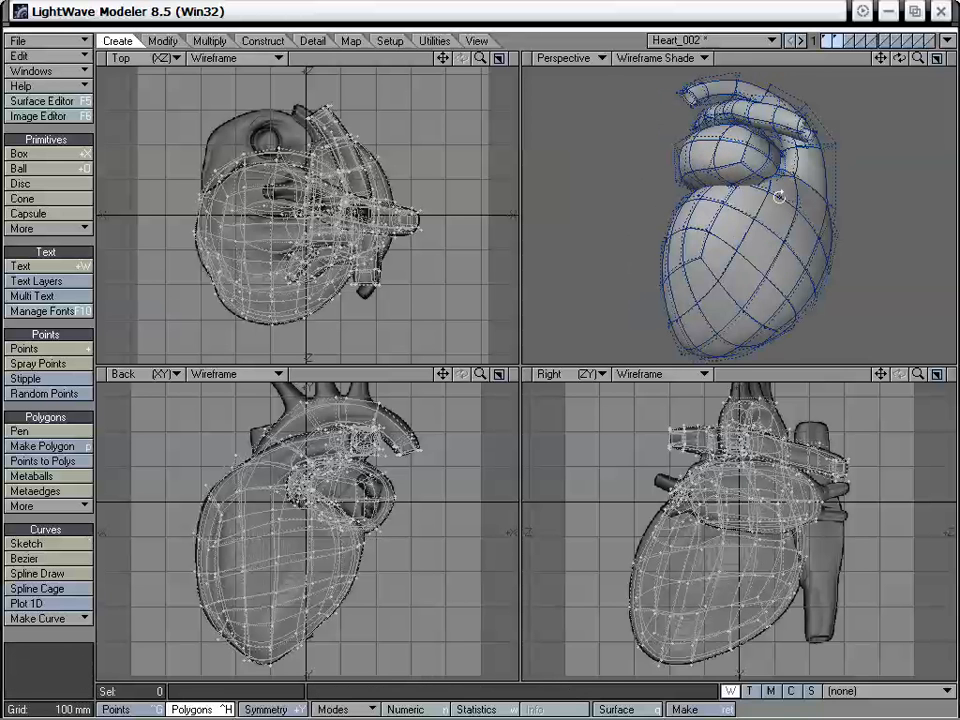
pyautogui.keyDown('alt'); pyautogui.moveTo(780, 193); pyautogui.dragTo(631, 213); pyautogui.keyUp('alt')
pyautogui.moveTo(679, 185); pyautogui.dragTo(789, 173)
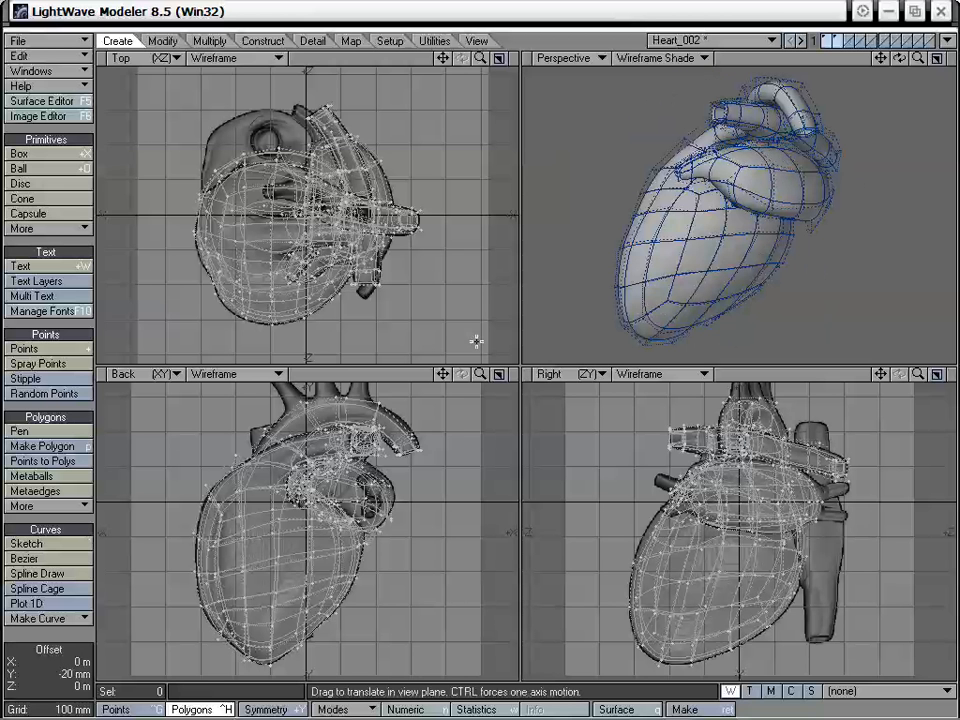
# - Refine the atrium's rounded shape from several angles by dragging its points vertically in the Perspective view
pyautogui.keyDown('alt'); pyautogui.moveTo(752, 248); pyautogui.dragTo(887, 211); pyautogui.keyUp('alt')
pyautogui.moveTo(811, 167); pyautogui.dragTo(811, 176)
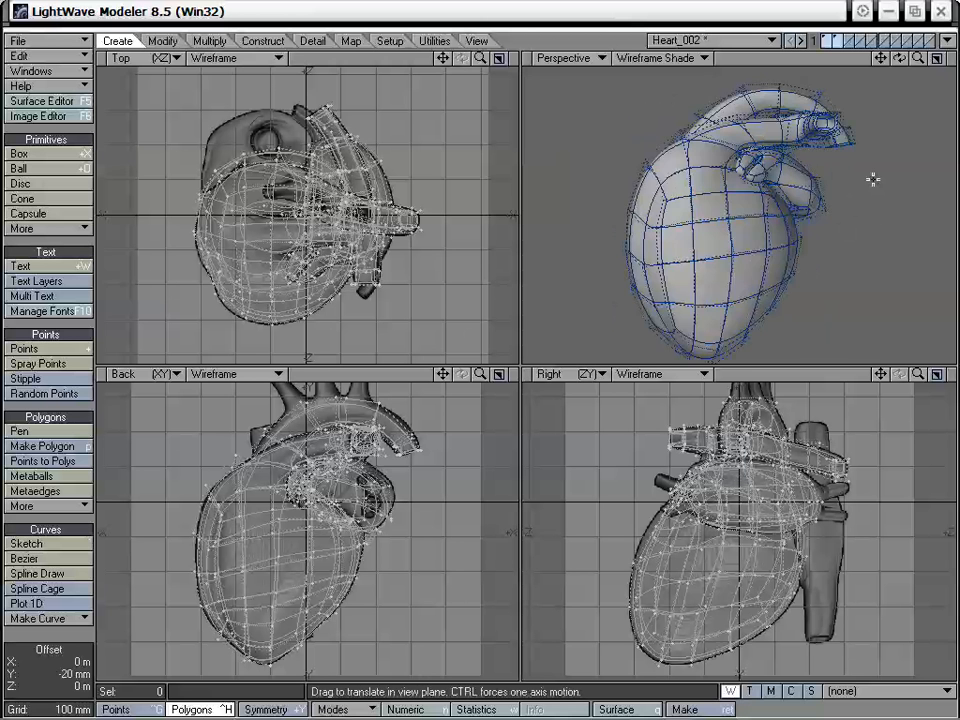
pyautogui.keyDown('alt'); pyautogui.moveTo(873, 179); pyautogui.dragTo(620, 239); pyautogui.keyUp('alt')
pyautogui.keyDown('alt'); pyautogui.moveTo(628, 168); pyautogui.dragTo(725, 222); pyautogui.keyUp('alt')
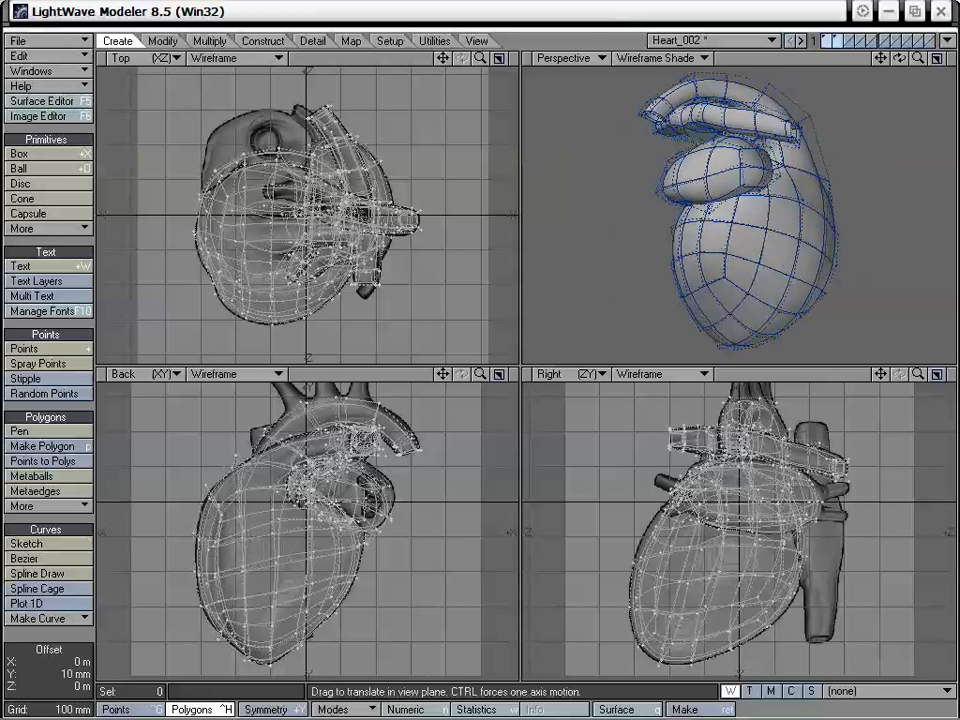
pyautogui.keyDown('alt'); pyautogui.moveTo(725, 143); pyautogui.dragTo(764, 168); pyautogui.keyUp('alt')
pyautogui.moveTo(764, 164); pyautogui.dragTo(715, 219)
pyautogui.moveTo(722, 162); pyautogui.dragTo(662, 229)
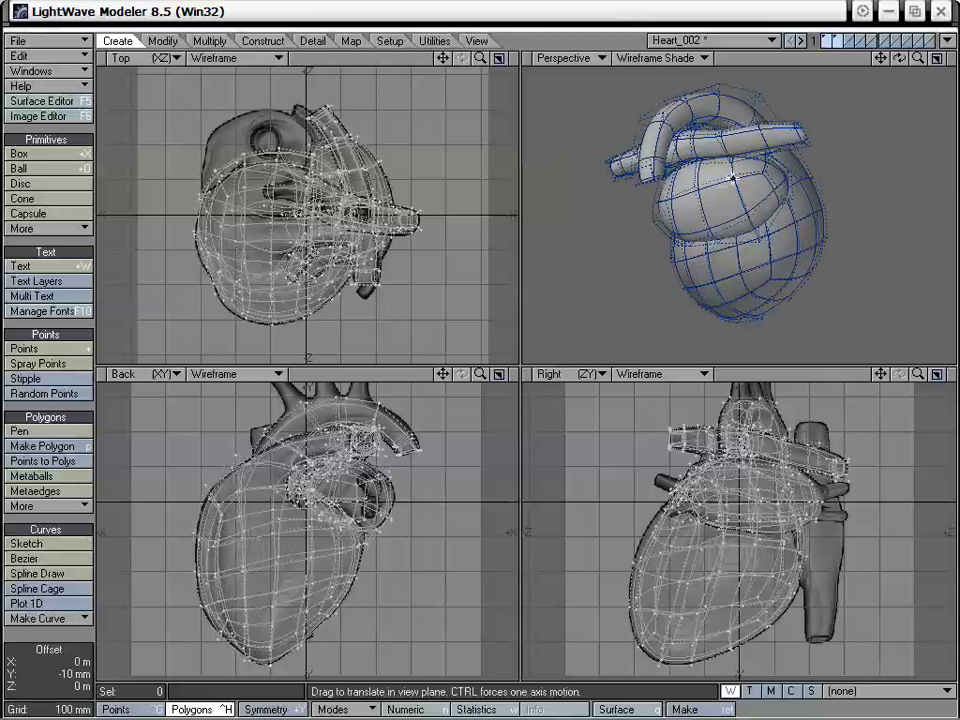
pyautogui.keyDown('alt'); pyautogui.moveTo(733, 178); pyautogui.dragTo(778, 229); pyautogui.keyUp('alt')
# - Show only the atrium layer and subdivide its subpatch cage once
pyautogui.click(837, 42)
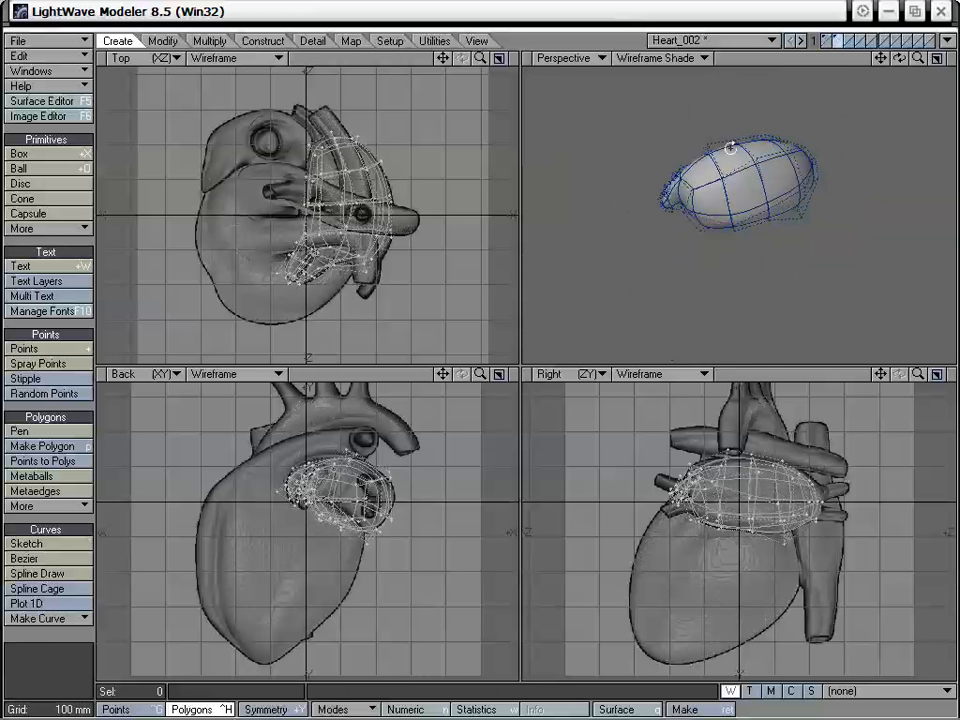
pyautogui.keyDown('alt'); pyautogui.moveTo(731, 148); pyautogui.dragTo(752, 220); pyautogui.keyUp('alt')
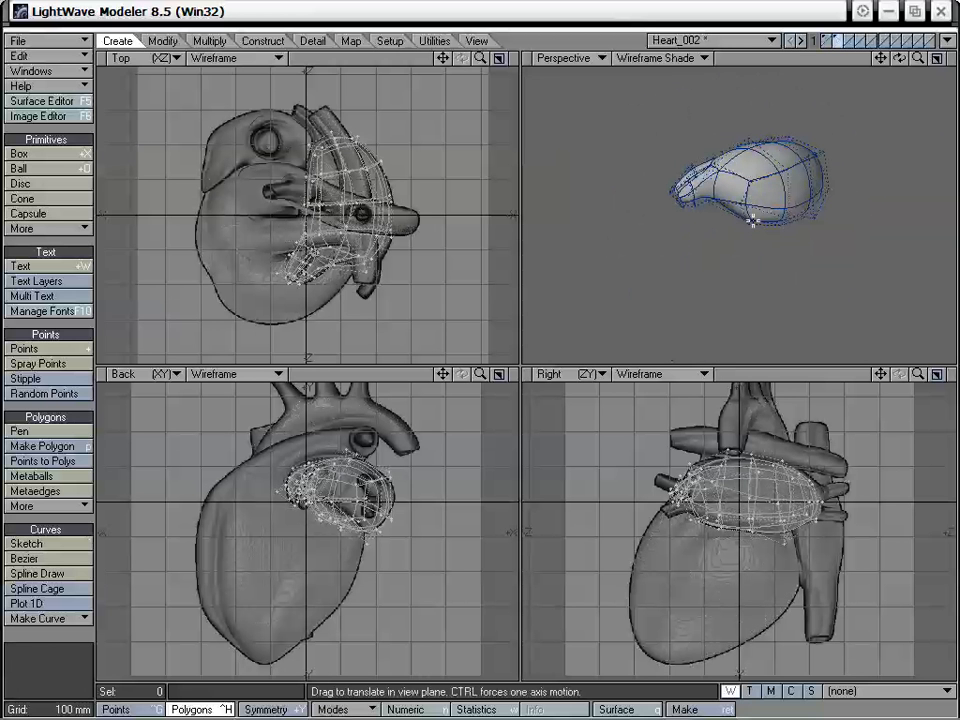
pyautogui.hotkey('shift', 'd')
pyautogui.click(516, 302)
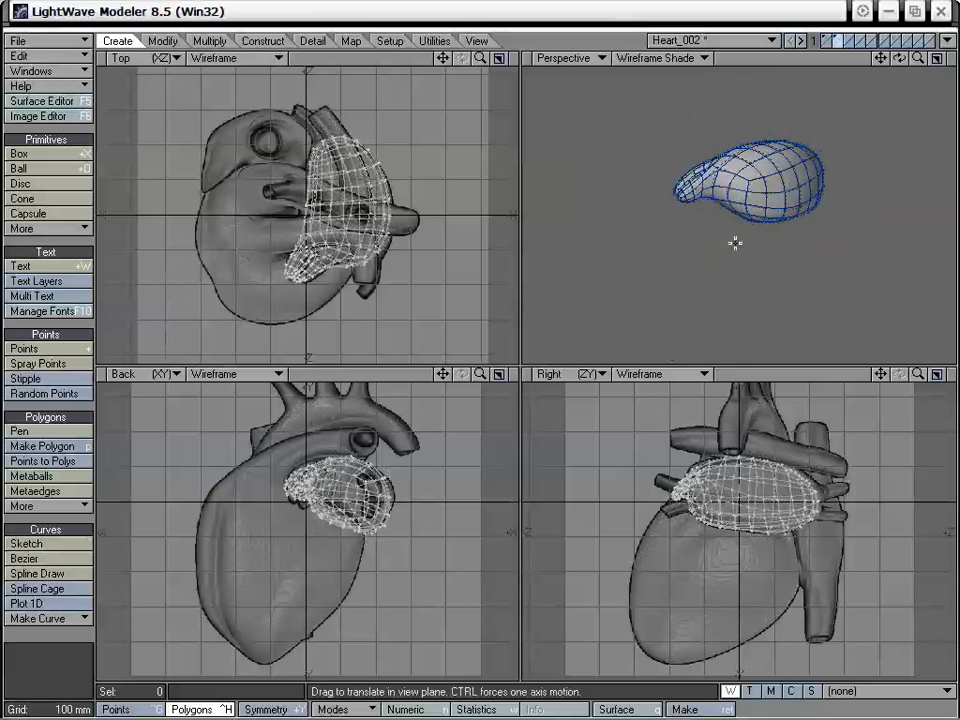
# - Pull the atrium's rear end about 20 mm toward +Z and 10 mm toward +Y in the Right view with a soft falloff
pyautogui.keyDown('alt'); pyautogui.moveTo(785, 235); pyautogui.dragTo(759, 216); pyautogui.keyUp('alt')
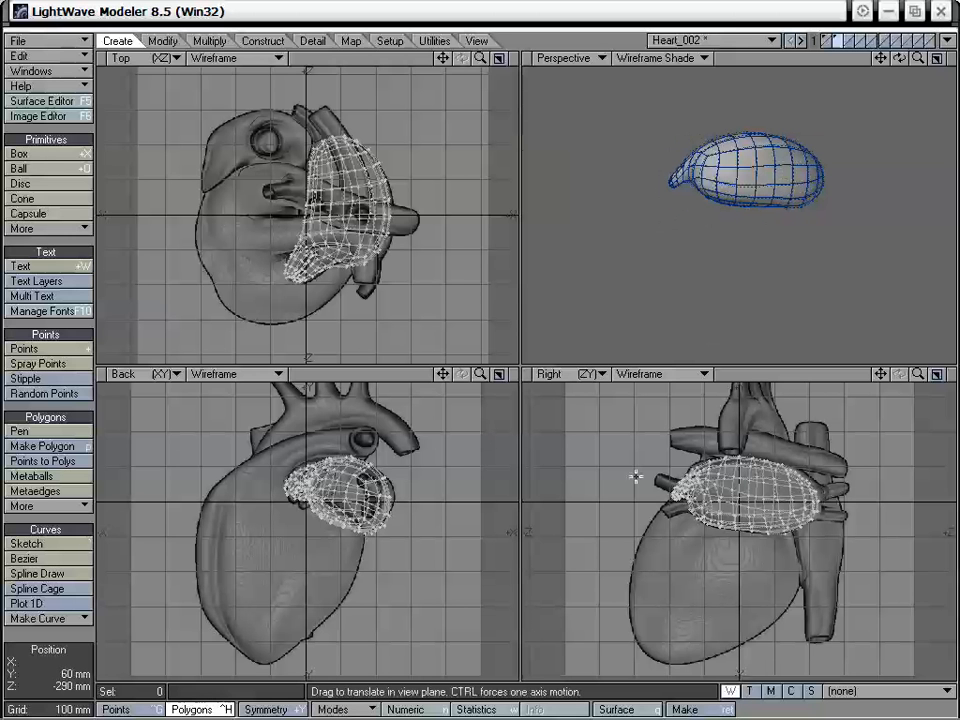
pyautogui.keyDown('alt'); pyautogui.moveTo(767, 238); pyautogui.dragTo(688, 214); pyautogui.keyUp('alt')
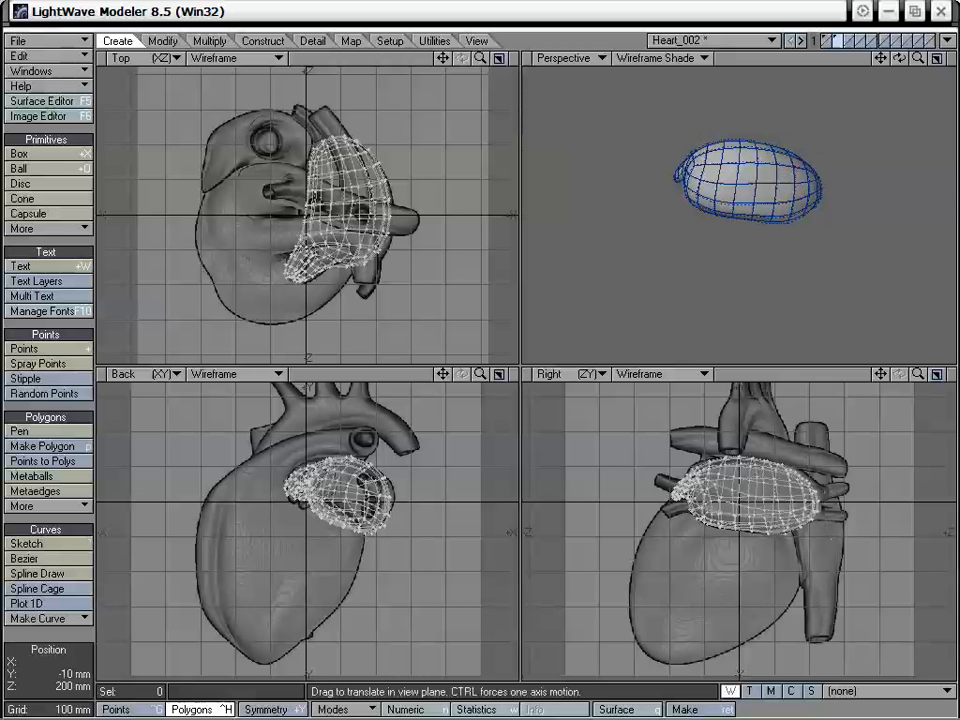
pyautogui.moveTo(815, 508)
pyautogui.mouseDown()
pyautogui.moveTo(806, 499)
pyautogui.moveTo(813, 504)
pyautogui.mouseUp()
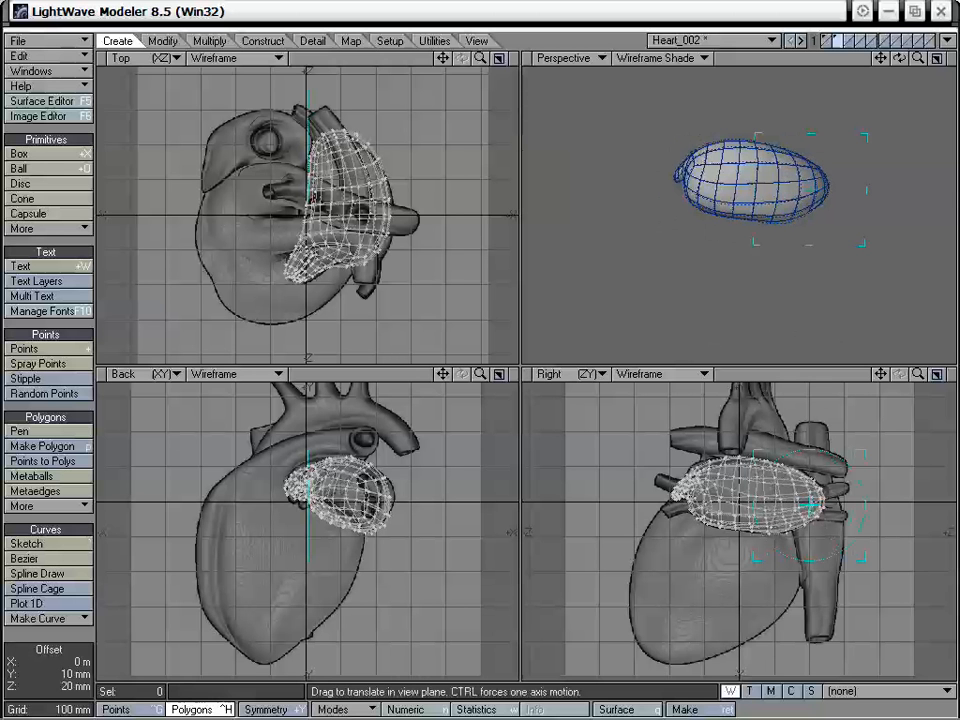
pyautogui.press('space')
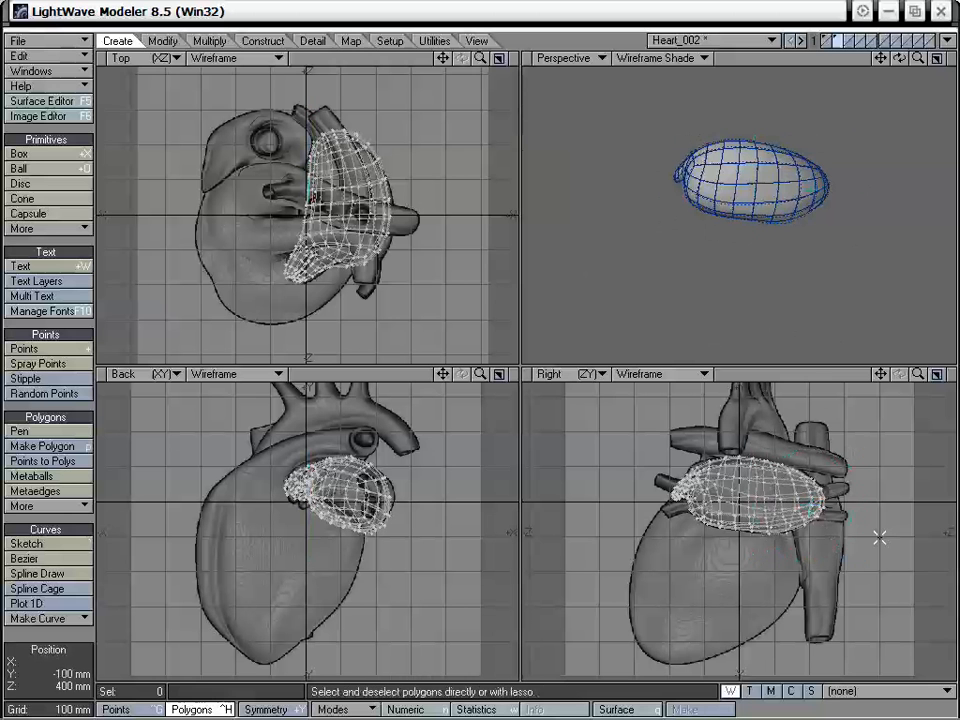
pyautogui.keyDown('alt'); pyautogui.moveTo(730, 177); pyautogui.dragTo(816, 203); pyautogui.keyUp('alt')
# - Show the heart body with the subdivided atrium and drag atrium points in the Perspective view to refine the fit
pyautogui.keyDown('shift'); pyautogui.click(827, 41); pyautogui.keyUp('shift')
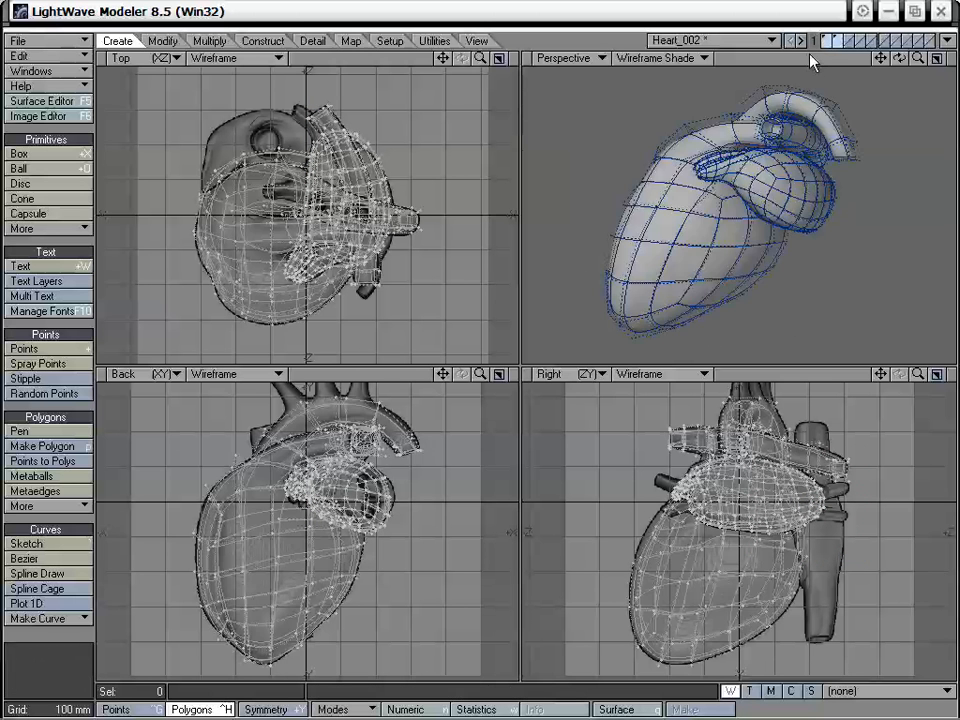
pyautogui.keyDown('alt'); pyautogui.moveTo(711, 216); pyautogui.dragTo(752, 240); pyautogui.keyUp('alt')
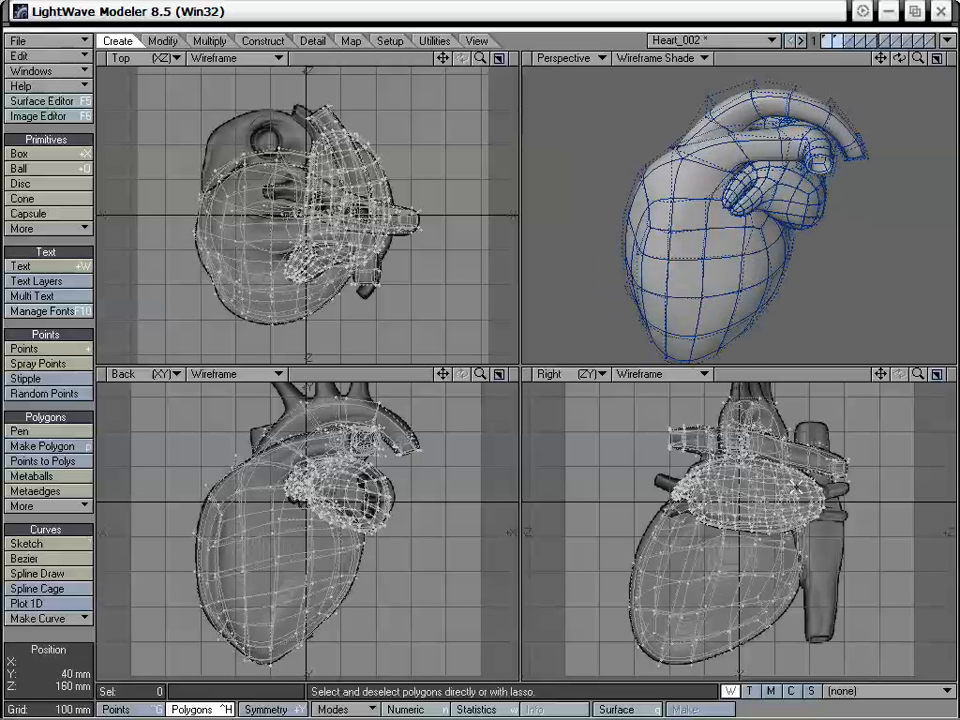
pyautogui.keyDown('alt'); pyautogui.moveTo(746, 362); pyautogui.dragTo(846, 210); pyautogui.keyUp('alt')
pyautogui.keyDown('alt'); pyautogui.moveTo(776, 222); pyautogui.dragTo(727, 253); pyautogui.keyUp('alt')
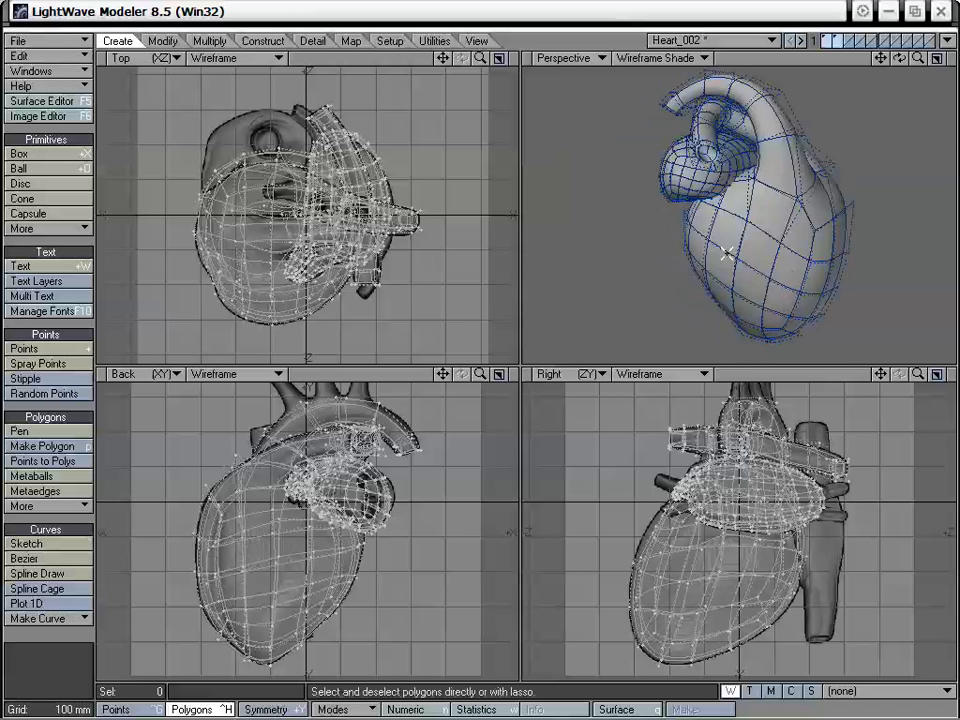
pyautogui.moveTo(675, 232)
pyautogui.keyDown('alt'); pyautogui.mouseDown()
pyautogui.moveTo(776, 208)
pyautogui.moveTo(791, 192)
pyautogui.moveTo(788, 257)
pyautogui.moveTo(786, 236)
pyautogui.moveTo(754, 214)
pyautogui.moveTo(756, 240)
pyautogui.moveTo(760, 222)
pyautogui.moveTo(696, 167)
pyautogui.moveTo(744, 204)
pyautogui.moveTo(772, 180)
pyautogui.moveTo(802, 186)
pyautogui.moveTo(748, 188)
pyautogui.moveTo(778, 214)
pyautogui.moveTo(767, 233)
pyautogui.moveTo(762, 210)
pyautogui.moveTo(800, 165)
pyautogui.moveTo(754, 227)
pyautogui.moveTo(774, 217)
pyautogui.moveTo(729, 236)
pyautogui.moveTo(765, 124)
pyautogui.moveTo(787, 205)
pyautogui.mouseUp(); pyautogui.keyUp('alt')
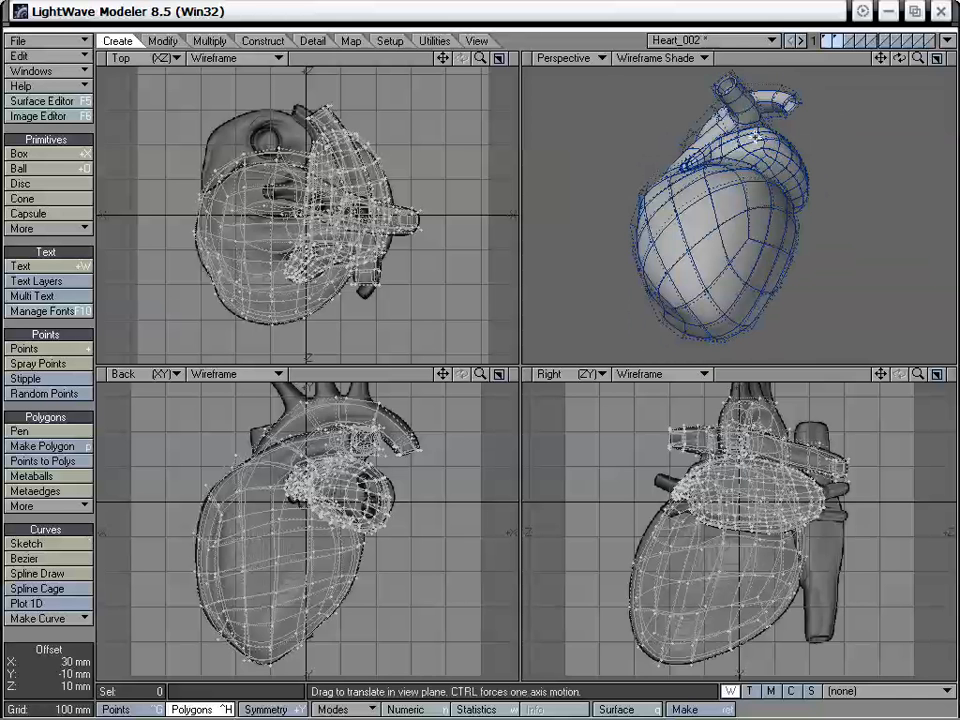
pyautogui.keyDown('alt'); pyautogui.moveTo(787, 205); pyautogui.dragTo(751, 228); pyautogui.keyUp('alt')
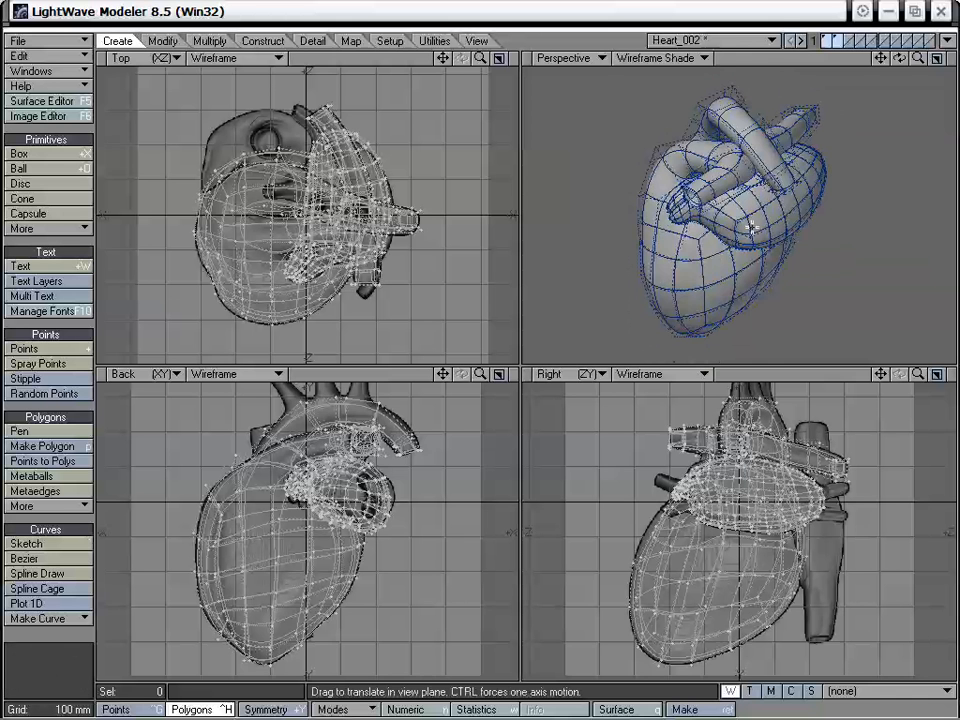
# - Drag points on the atrium's side beside the appendage's base in close-up to even out its surface, and drop the Drag tool
pyautogui.moveTo(918, 58); pyautogui.dragTo(945, 62)
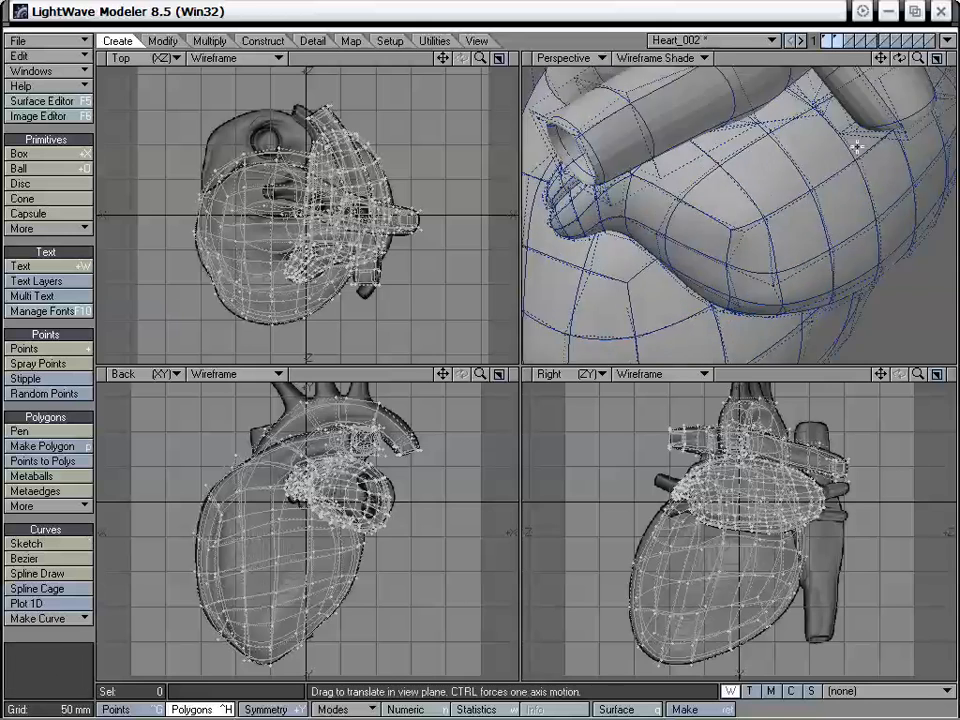
pyautogui.keyDown('alt'); pyautogui.moveTo(857, 146); pyautogui.dragTo(627, 262); pyautogui.keyUp('alt')
pyautogui.keyDown('alt'); pyautogui.keyDown('shift'); pyautogui.moveTo(571, 215); pyautogui.dragTo(732, 276); pyautogui.keyUp('shift'); pyautogui.keyUp('alt')
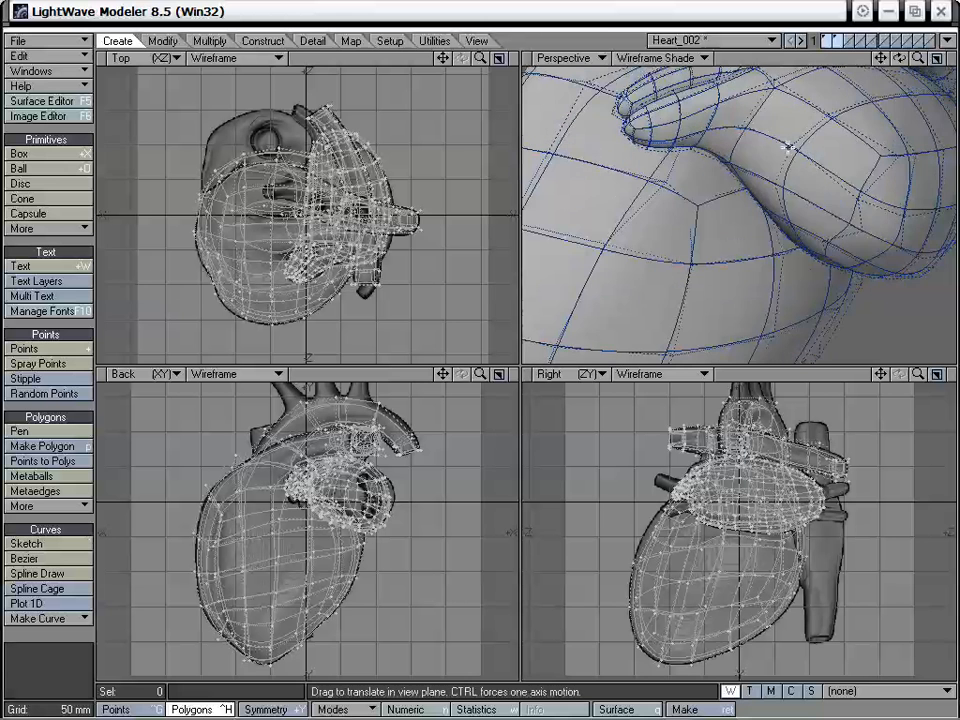
pyautogui.moveTo(788, 147)
pyautogui.mouseDown()
pyautogui.moveTo(781, 154)
pyautogui.moveTo(788, 147)
pyautogui.mouseUp()
pyautogui.keyDown('alt'); pyautogui.moveTo(837, 197); pyautogui.dragTo(797, 126); pyautogui.keyUp('alt')
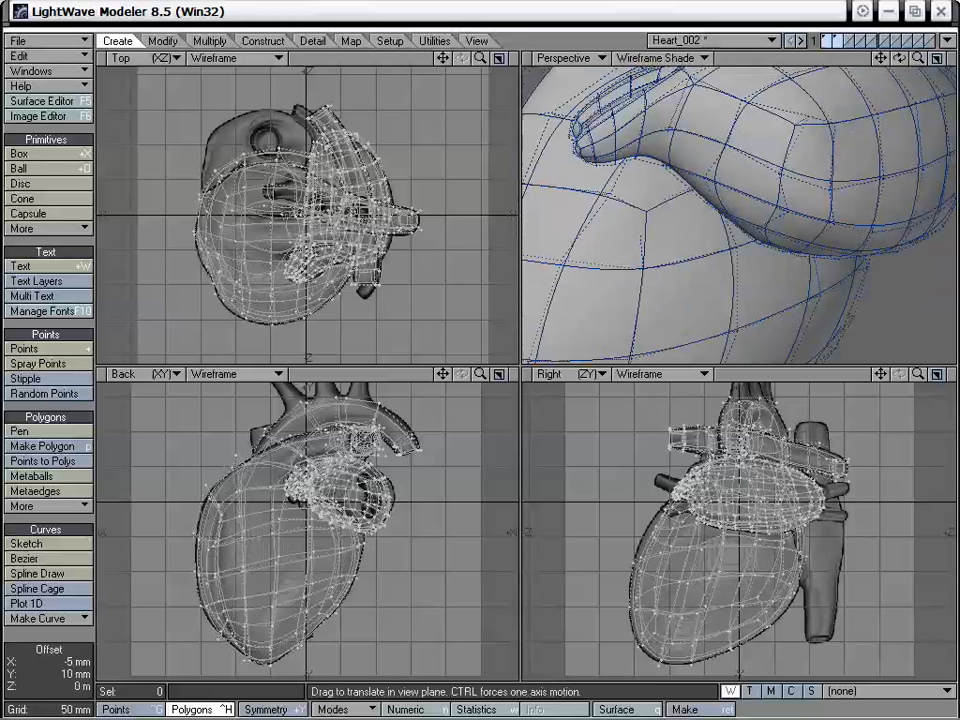
pyautogui.moveTo(780, 173); pyautogui.dragTo(779, 163)
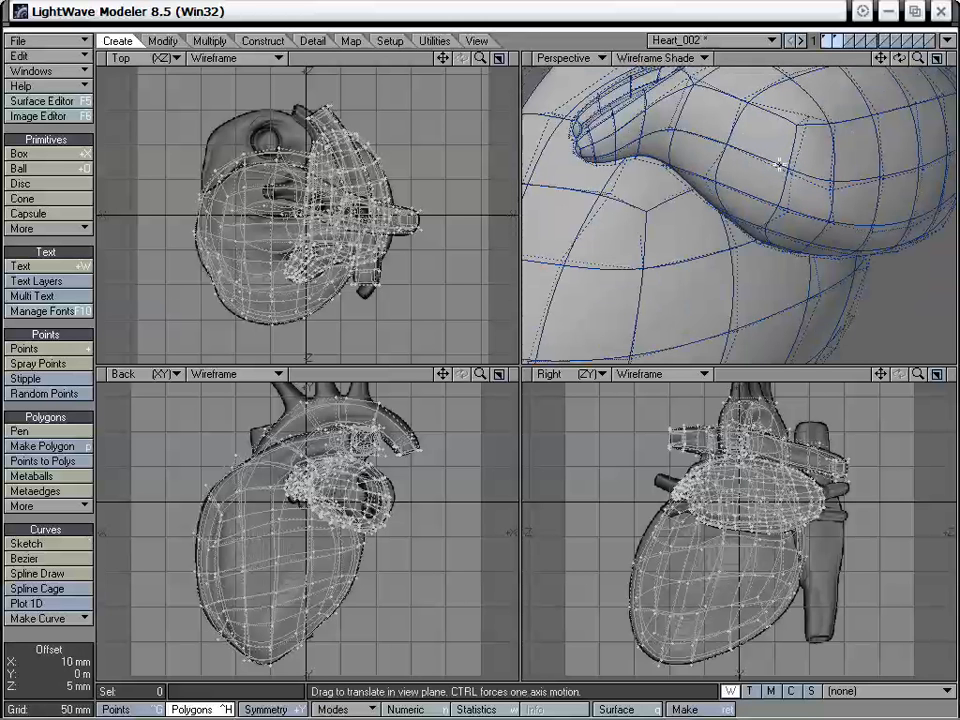
pyautogui.press('space')
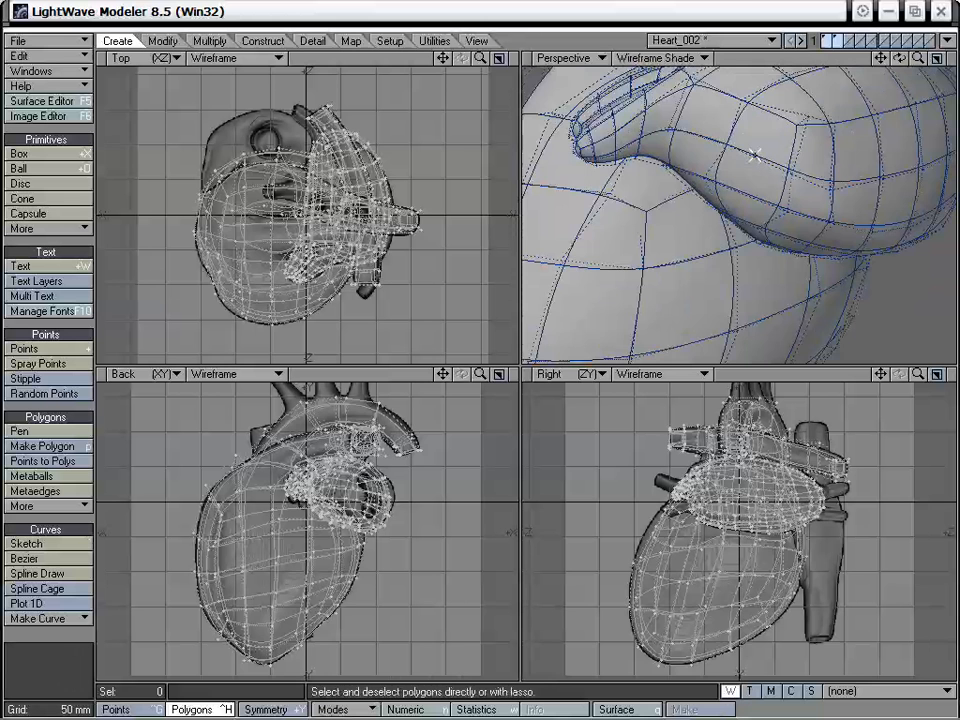
# - Isolate the atrium layer and move one side polygon beside the appendage's base about -10 mm in X, 5 mm in Y and -5 mm in Z
pyautogui.click(838, 42)
pyautogui.keyDown('alt'); pyautogui.moveTo(828, 190); pyautogui.dragTo(791, 231); pyautogui.keyUp('alt')
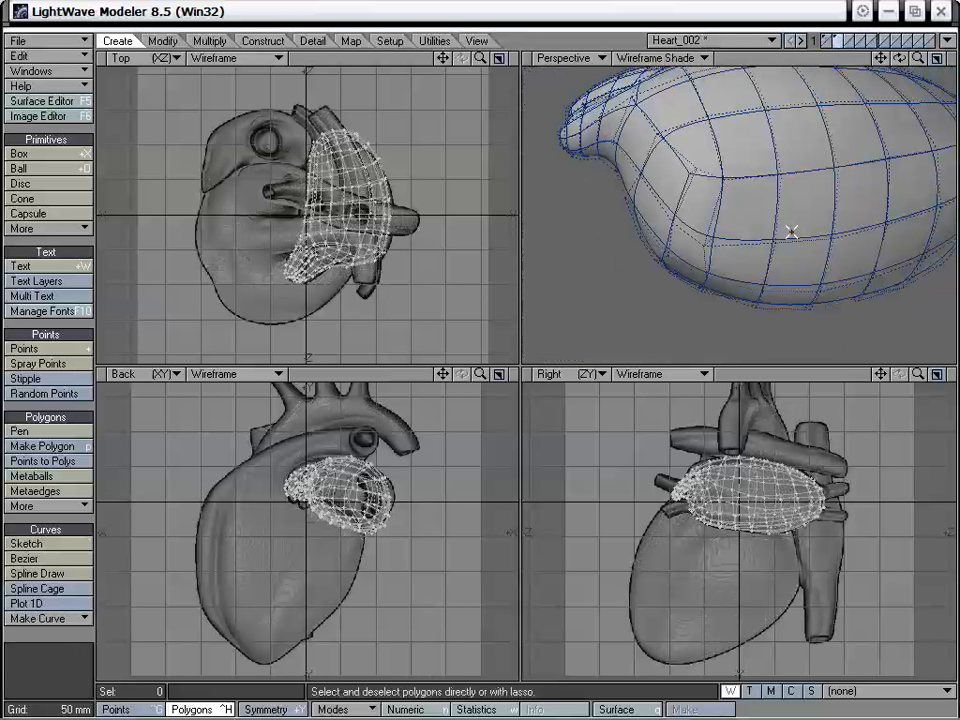
pyautogui.moveTo(446, 374); pyautogui.dragTo(438, 400)
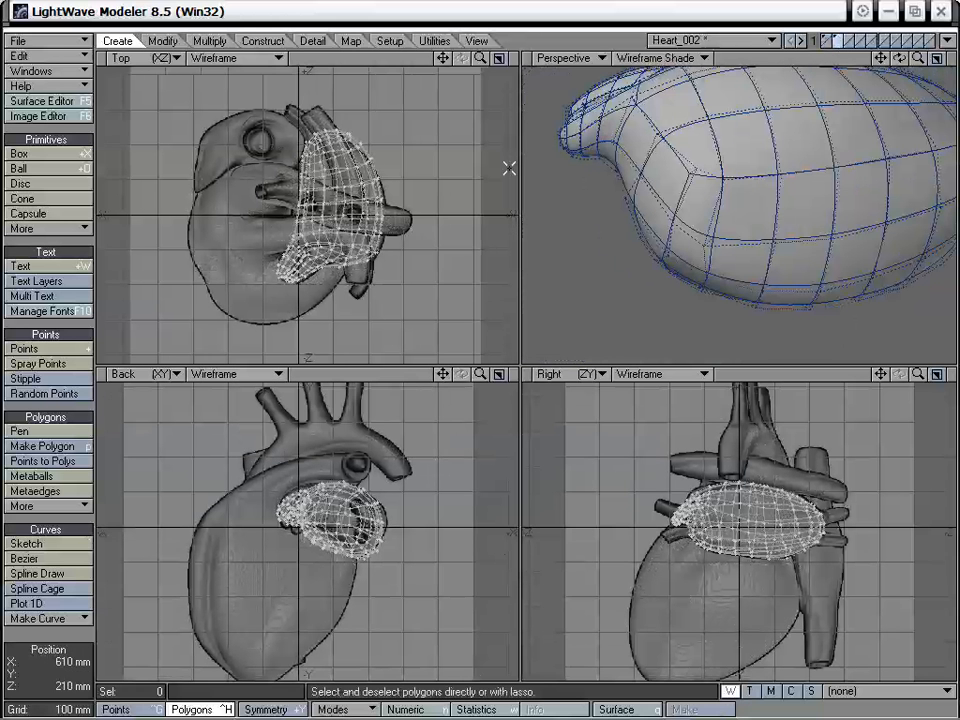
pyautogui.moveTo(481, 58); pyautogui.dragTo(510, 58)
pyautogui.moveTo(444, 59); pyautogui.dragTo(396, 55)
pyautogui.keyDown('alt'); pyautogui.moveTo(692, 133); pyautogui.dragTo(768, 190); pyautogui.keyUp('alt')
pyautogui.click(765, 126)
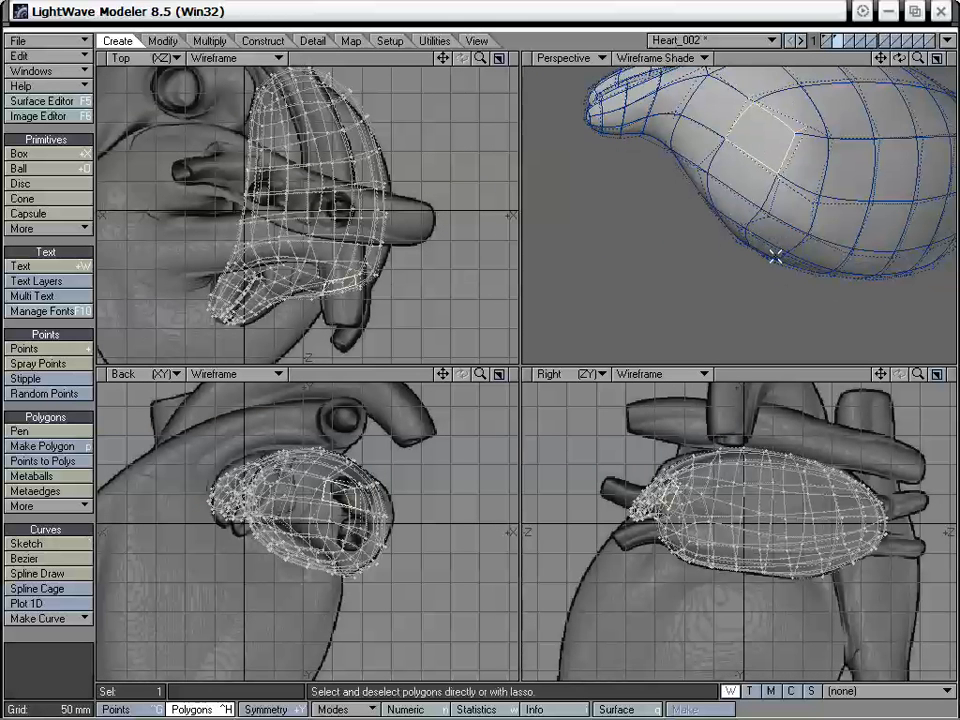
pyautogui.keyDown('alt'); pyautogui.moveTo(758, 236); pyautogui.dragTo(650, 205); pyautogui.keyUp('alt')
pyautogui.press('t')
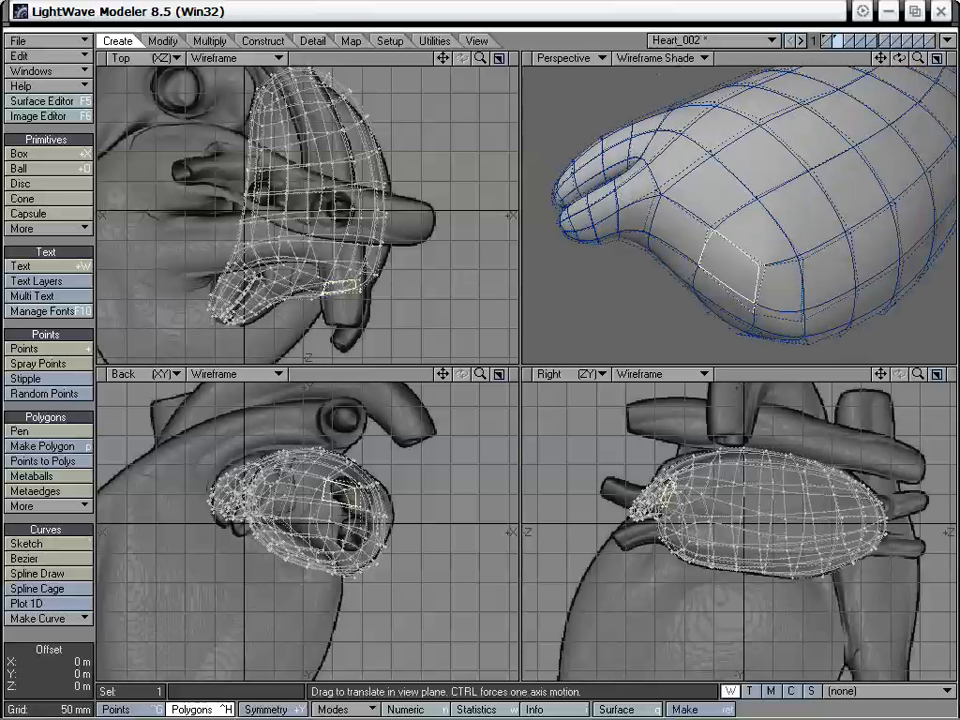
pyautogui.moveTo(730, 267); pyautogui.dragTo(787, 239)
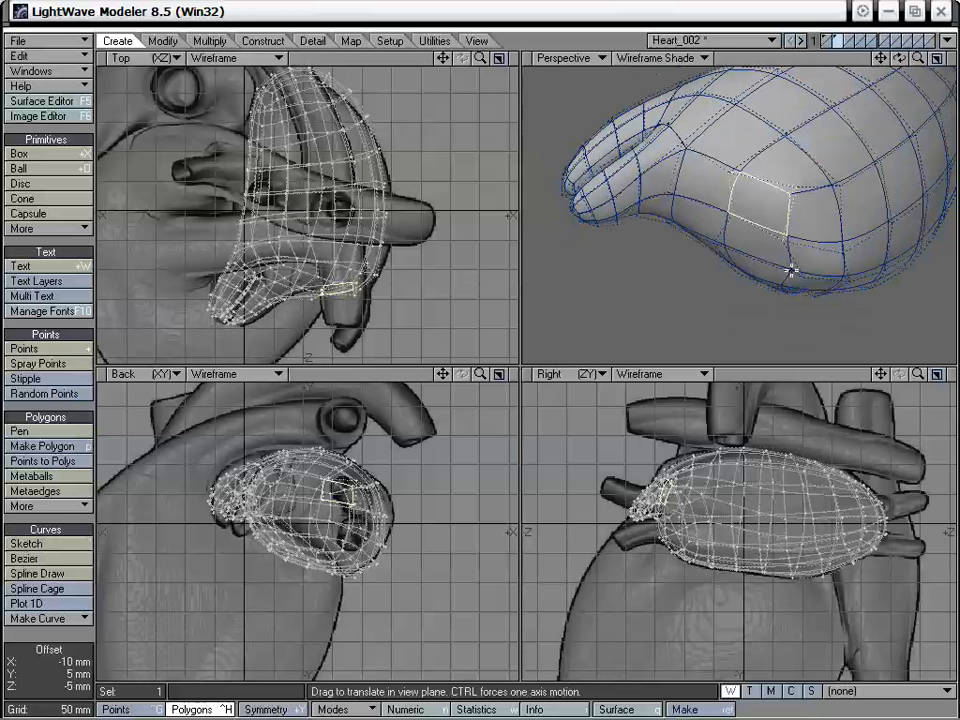
pyautogui.press('space')
# - Deselect the polygon and drag the surrounding points on the atrium's side to even out the quads beside the appendage
pyautogui.moveTo(811, 212)
pyautogui.mouseDown(button='right')
pyautogui.moveTo(683, 143)
pyautogui.moveTo(815, 262)
pyautogui.mouseUp(button='right')
pyautogui.hotkey('ctrl', 't')
pyautogui.moveTo(795, 276)
pyautogui.mouseDown()
pyautogui.moveTo(785, 272)
pyautogui.moveTo(808, 311)
pyautogui.moveTo(801, 237)
pyautogui.mouseUp()
pyautogui.press('space')
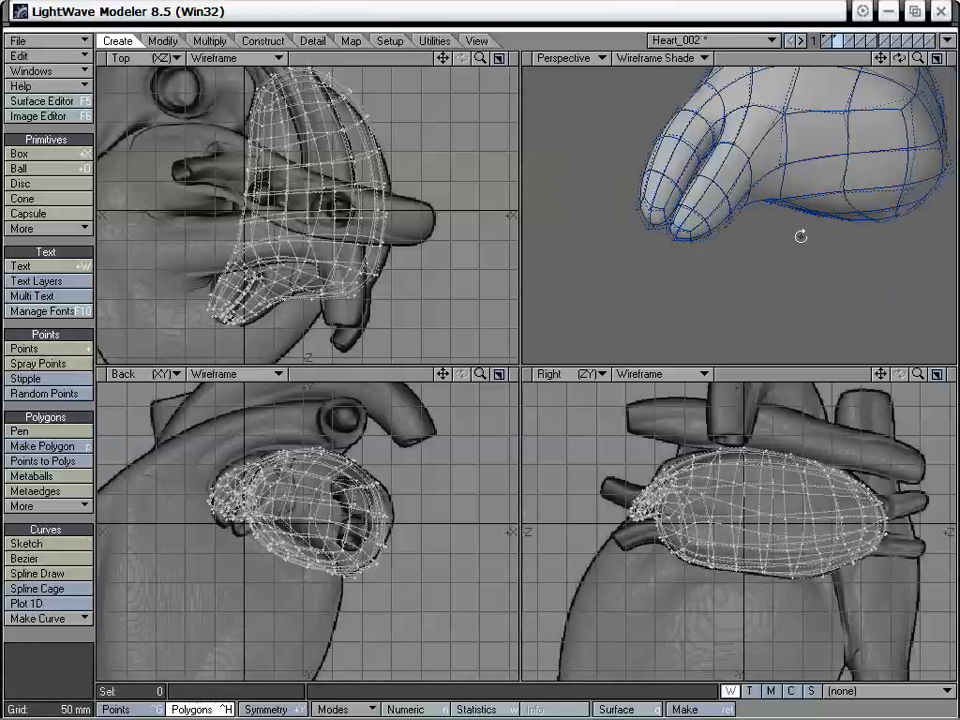
pyautogui.hotkey('ctrl', 't')
pyautogui.moveTo(855, 182); pyautogui.dragTo(859, 183)
pyautogui.keyDown('alt'); pyautogui.moveTo(862, 184); pyautogui.dragTo(674, 230); pyautogui.keyUp('alt')
# - Rotate and shift the two selected polygons at the atrium's front corner in the Top view, and clear the selection
pyautogui.press('y')
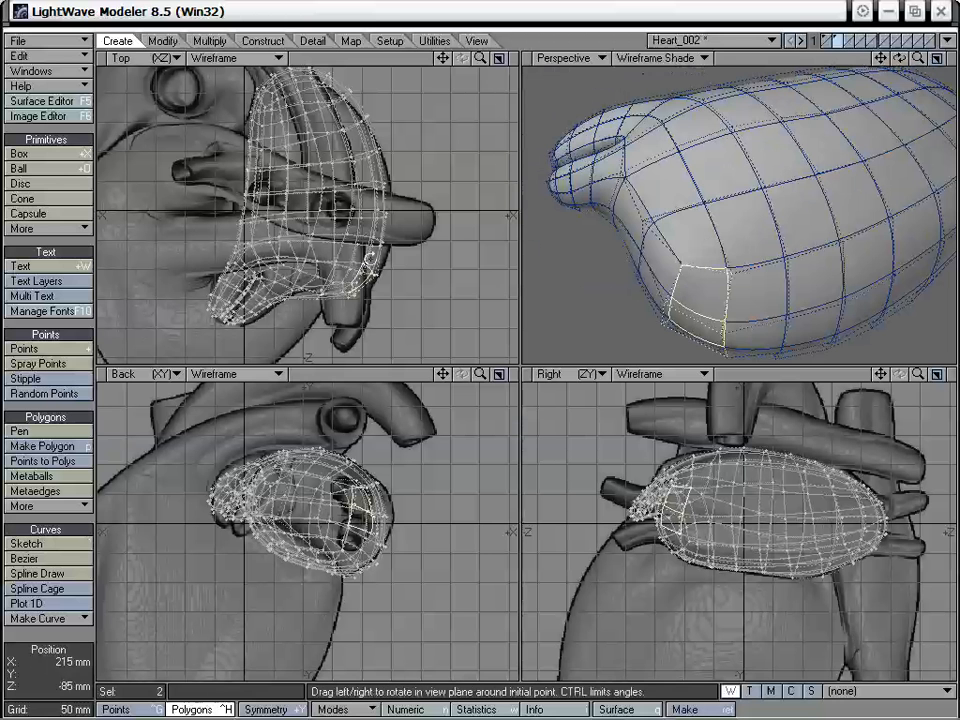
pyautogui.moveTo(366, 272)
pyautogui.mouseDown()
pyautogui.moveTo(345, 272)
pyautogui.moveTo(363, 271)
pyautogui.mouseUp()
pyautogui.press('t')
pyautogui.press('/')
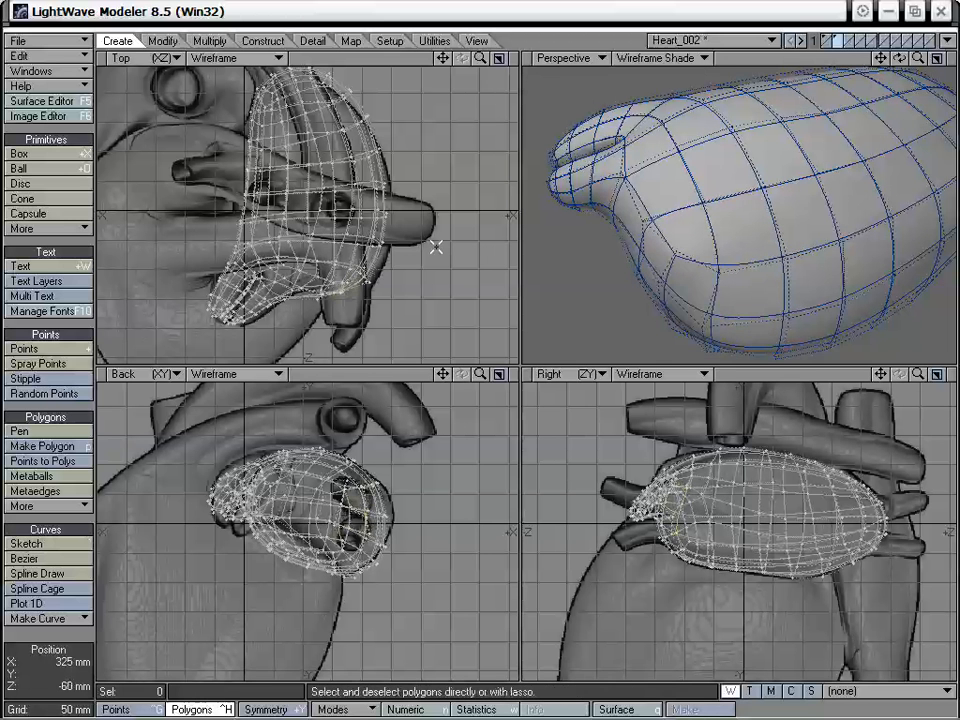
# - Adjust a point of the front-corner polygon in the Perspective view to square up the base for a vessel
pyautogui.keyDown('alt'); pyautogui.moveTo(624, 284); pyautogui.dragTo(722, 238); pyautogui.keyUp('alt')
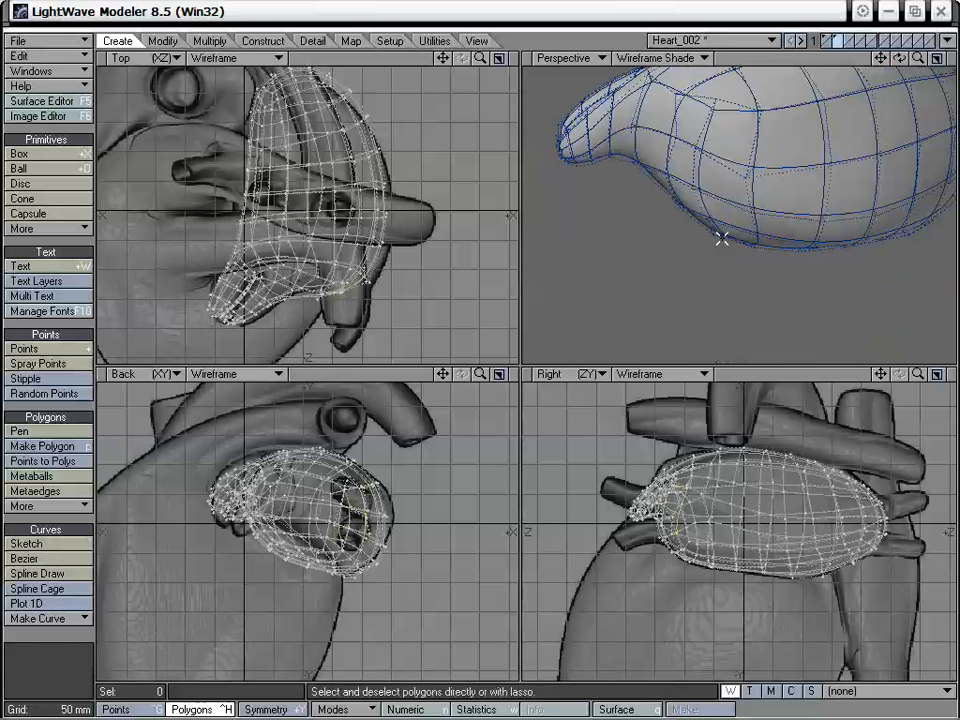
pyautogui.press('t')
pyautogui.moveTo(702, 191)
pyautogui.mouseDown()
pyautogui.moveTo(754, 203)
pyautogui.moveTo(757, 165)
pyautogui.moveTo(756, 189)
pyautogui.moveTo(698, 202)
pyautogui.mouseUp()
pyautogui.press('space')
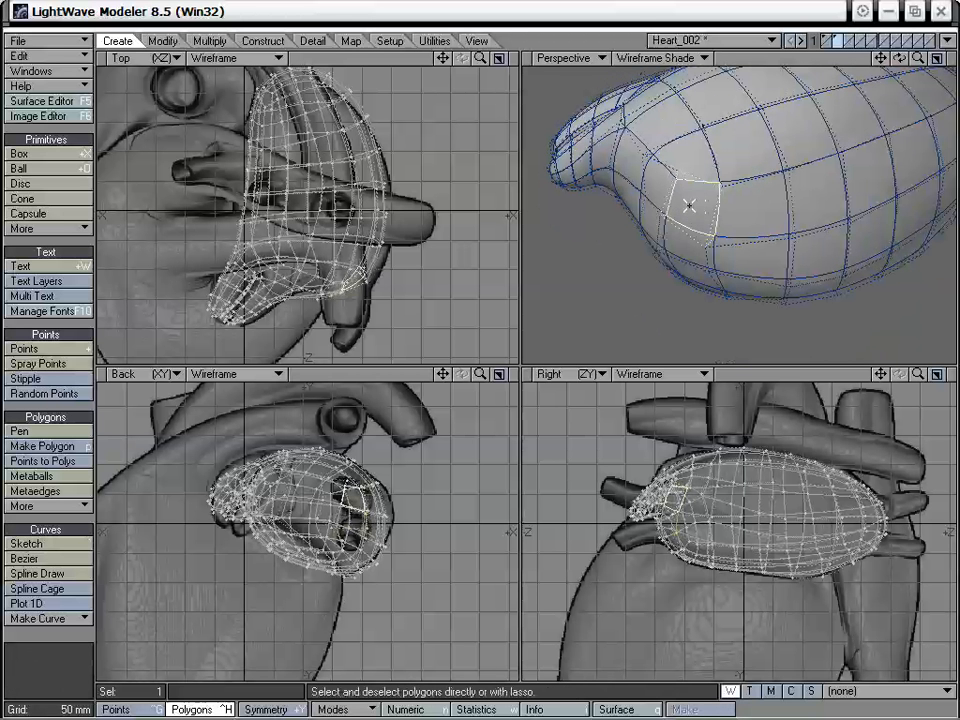
# - Smooth Shift the front-corner polygon beside the appendage and pull it outward toward -Z in the Top view
pyautogui.press('f')
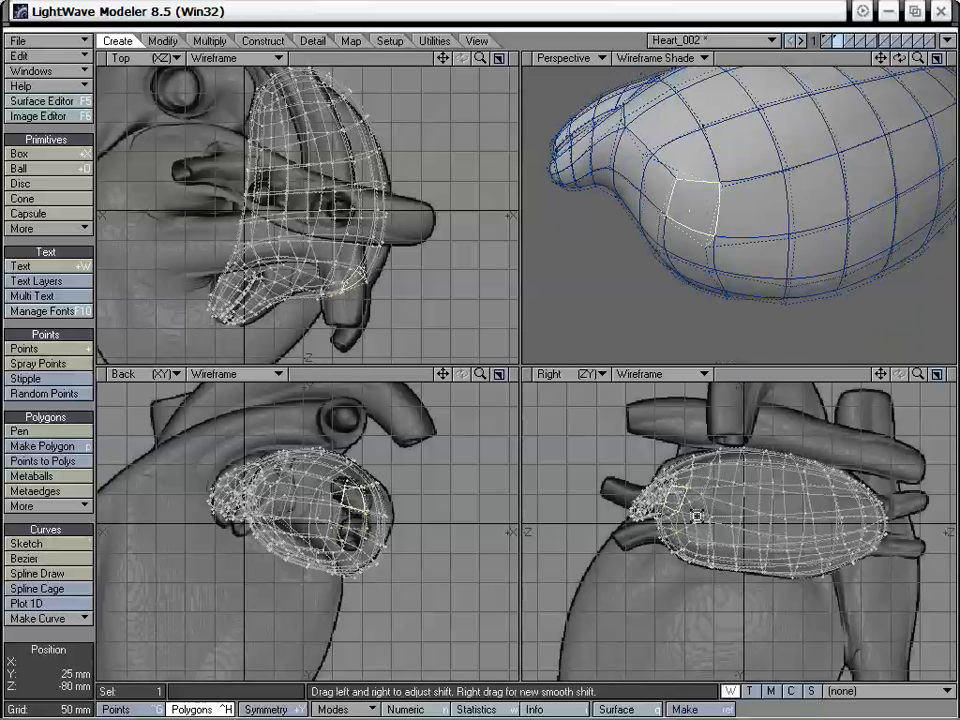
pyautogui.moveTo(697, 515); pyautogui.dragTo(697, 503)
pyautogui.press('t')
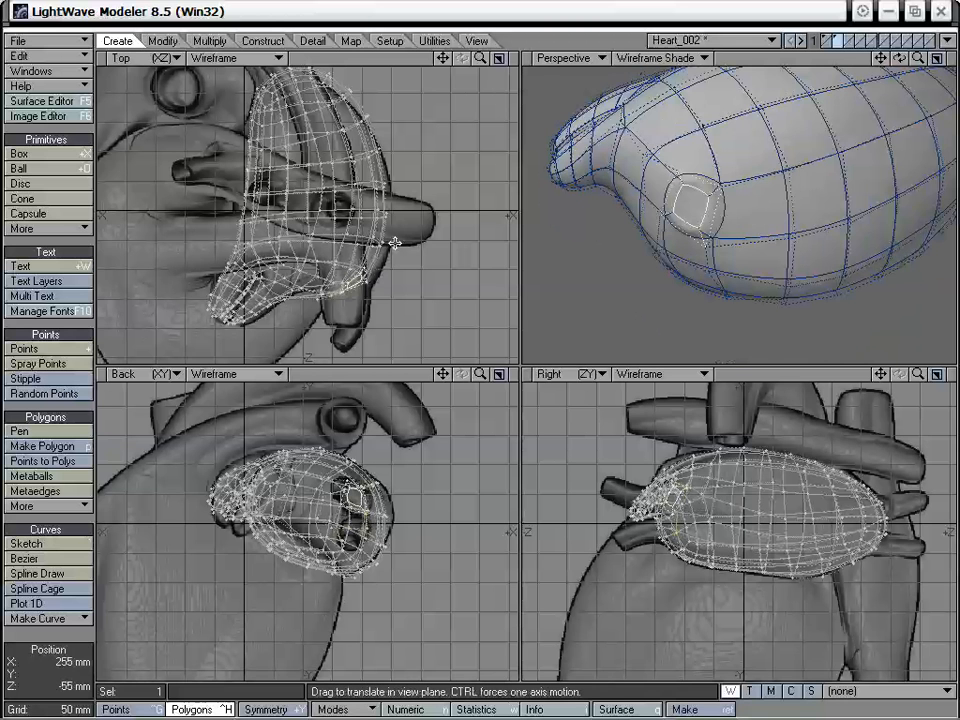
pyautogui.moveTo(350, 285); pyautogui.dragTo(356, 311)
# - Rotate the shifted vessel end in the Top view and move it about -5 mm in X and 10 mm in Z
pyautogui.press('y')
pyautogui.press('t')
pyautogui.keyDown('alt'); pyautogui.moveTo(690, 238); pyautogui.dragTo(615, 311); pyautogui.keyUp('alt')
pyautogui.press('y')
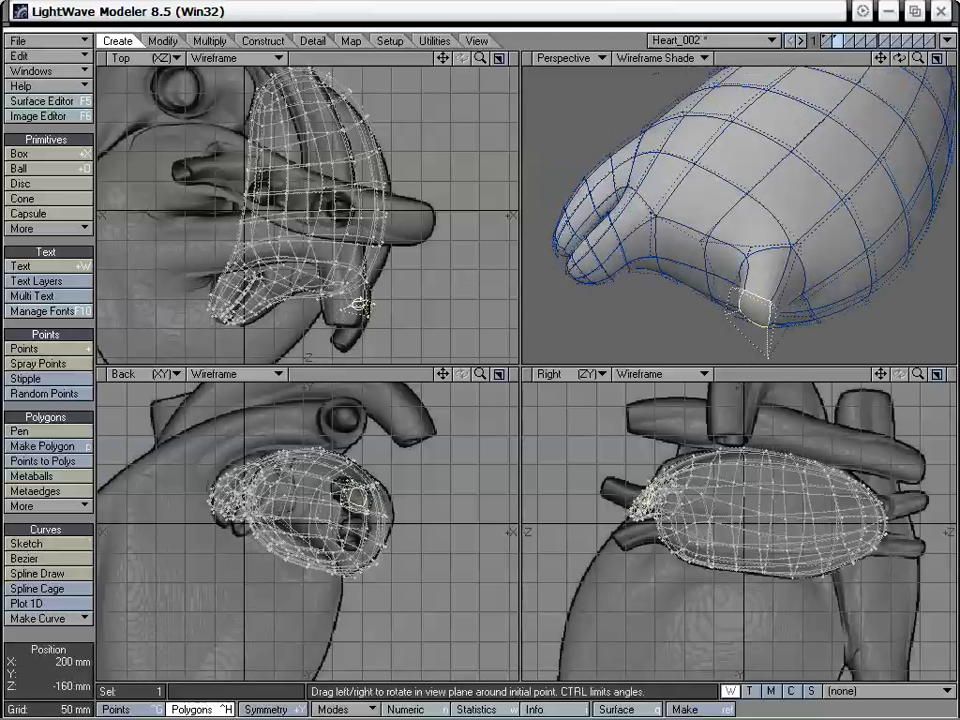
pyautogui.moveTo(360, 301); pyautogui.dragTo(369, 305)
pyautogui.press('t')
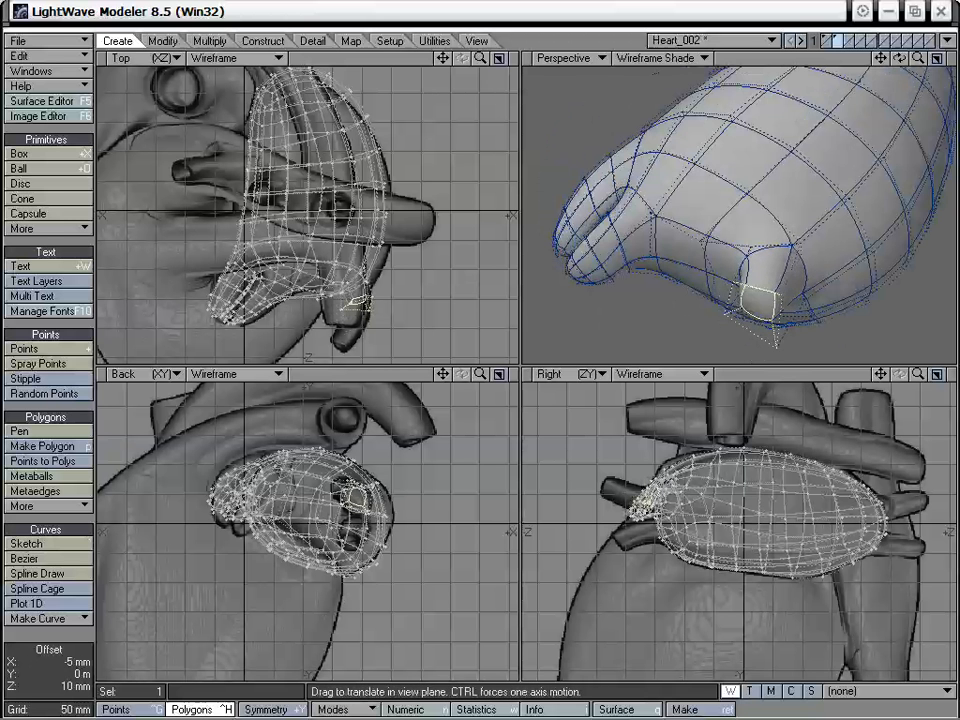
pyautogui.keyDown('alt'); pyautogui.moveTo(690, 290); pyautogui.dragTo(790, 282); pyautogui.keyUp('alt')
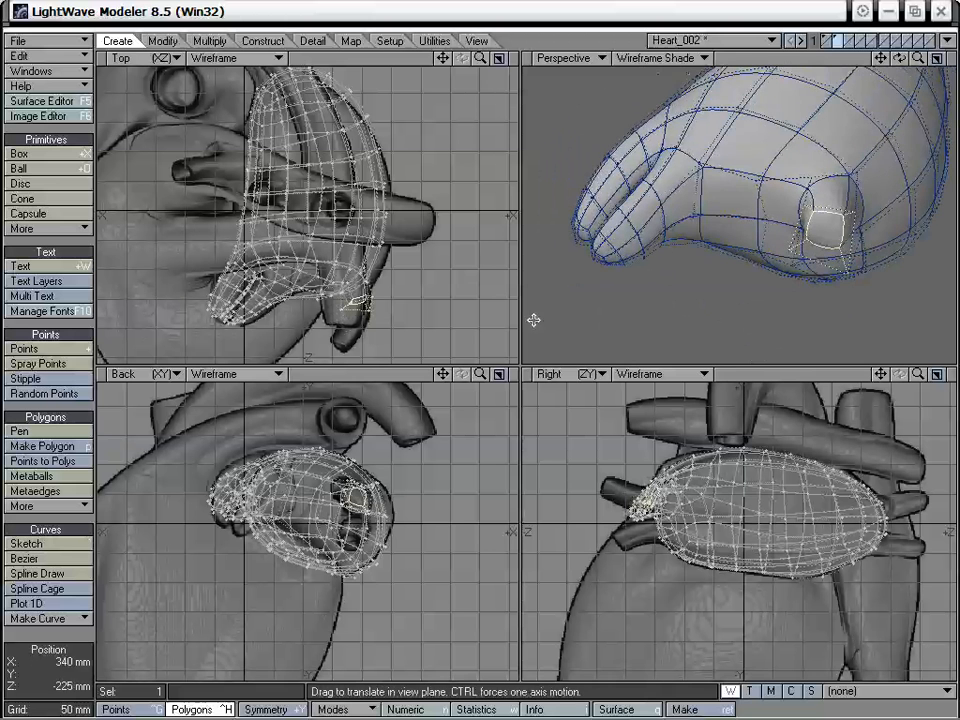
# - Smooth Shift the vessel's end into a second segment, angling it along the background vessel in the Top view and adjusting its height in the Right view
pyautogui.hotkey('shift', 'f')
pyautogui.click(373, 311)
pyautogui.press('t')
pyautogui.moveTo(371, 302); pyautogui.dragTo(357, 326)
pyautogui.press('y')
pyautogui.press('t')
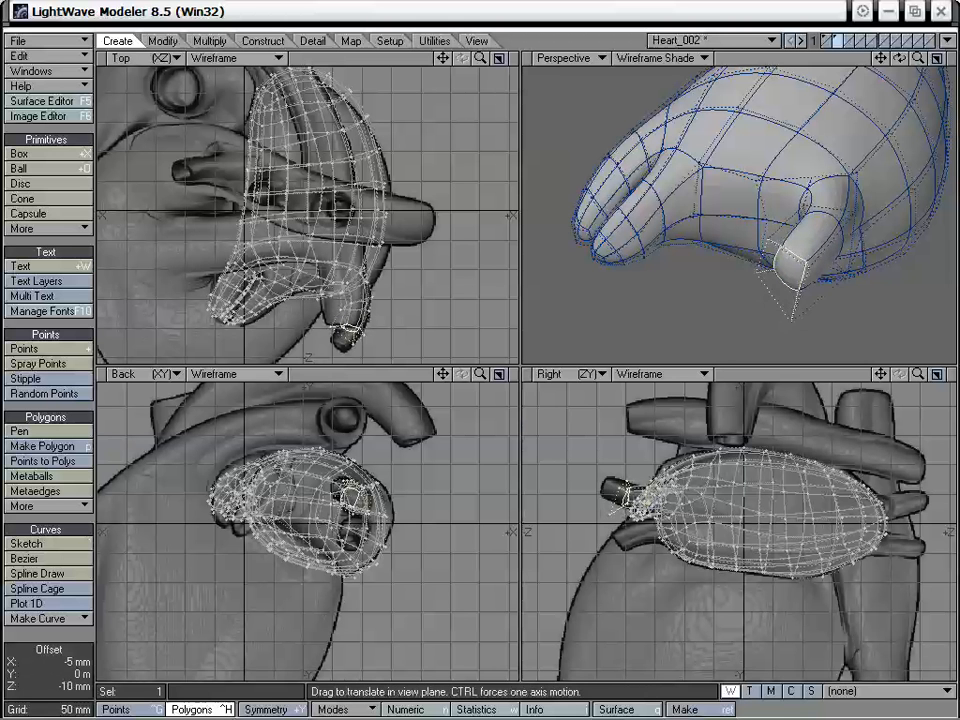
pyautogui.moveTo(633, 496); pyautogui.dragTo(635, 494)
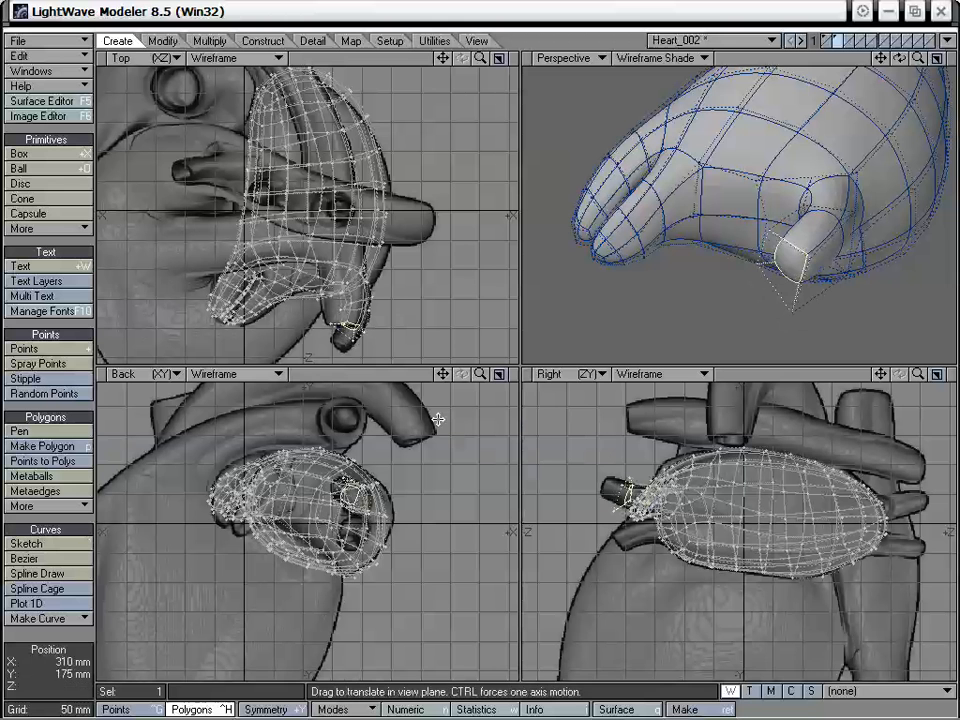
# - Smooth Shift a third vessel segment out to the background vessel's tip and align its end in the Top and Right views
pyautogui.hotkey('shift', 'f')
pyautogui.click(375, 332)
pyautogui.press('t')
pyautogui.moveTo(373, 326); pyautogui.dragTo(361, 347)
pyautogui.press('space')
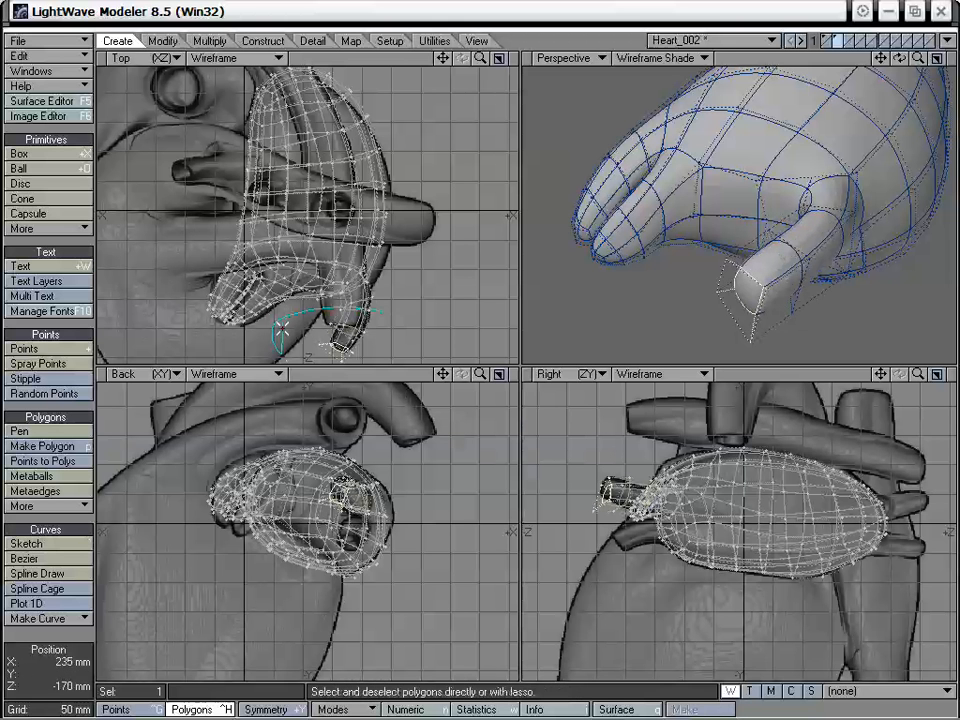
pyautogui.press('t')
pyautogui.moveTo(605, 494); pyautogui.dragTo(606, 488)
# - Deselect the vessel's end polygon and drag a point below the vessel's base about 10 mm toward +Y
pyautogui.keyDown('alt'); pyautogui.moveTo(730, 205); pyautogui.dragTo(739, 237); pyautogui.keyUp('alt')
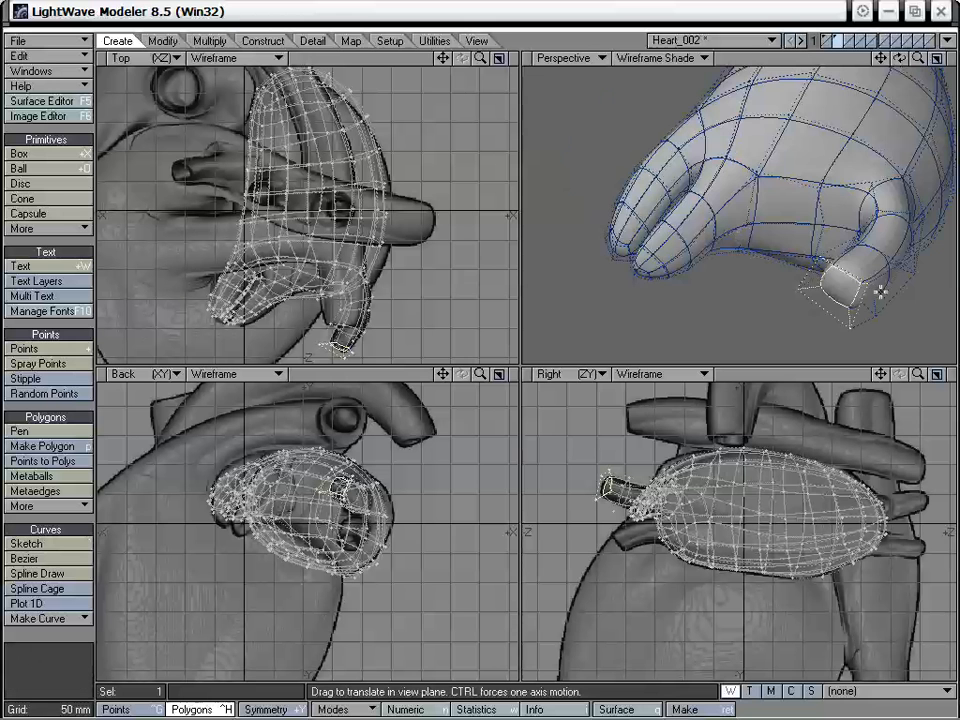
pyautogui.moveTo(870, 285); pyautogui.dragTo(775, 250)
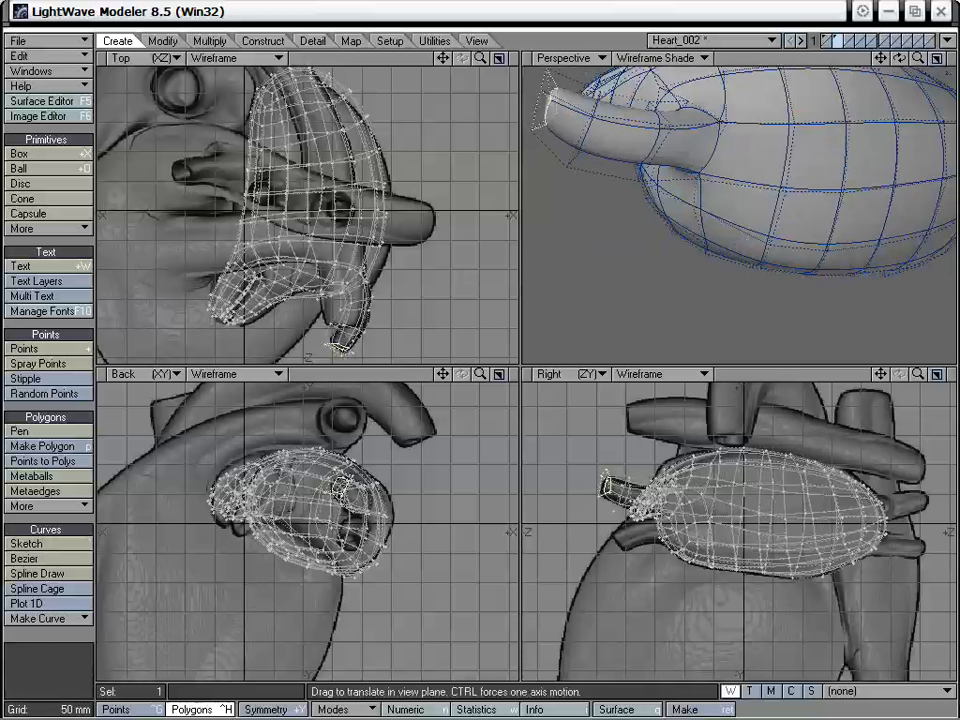
pyautogui.moveTo(881, 58); pyautogui.dragTo(884, 150)
pyautogui.keyDown('alt'); pyautogui.moveTo(684, 226); pyautogui.dragTo(738, 200); pyautogui.keyUp('alt')
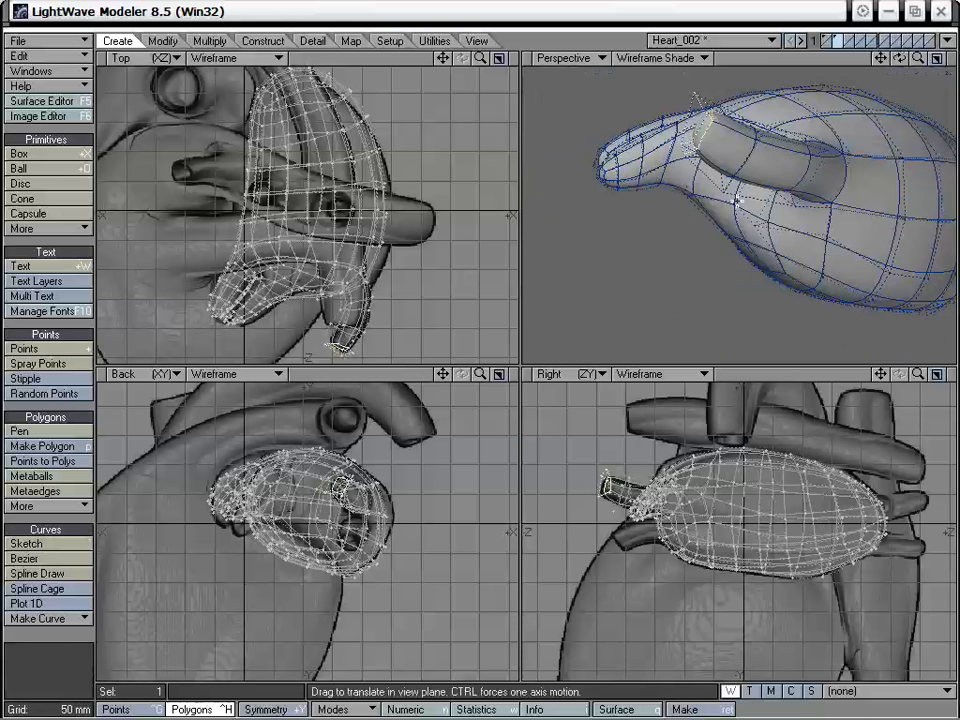
pyautogui.press('space')
pyautogui.click(75, 518)
pyautogui.press('t')
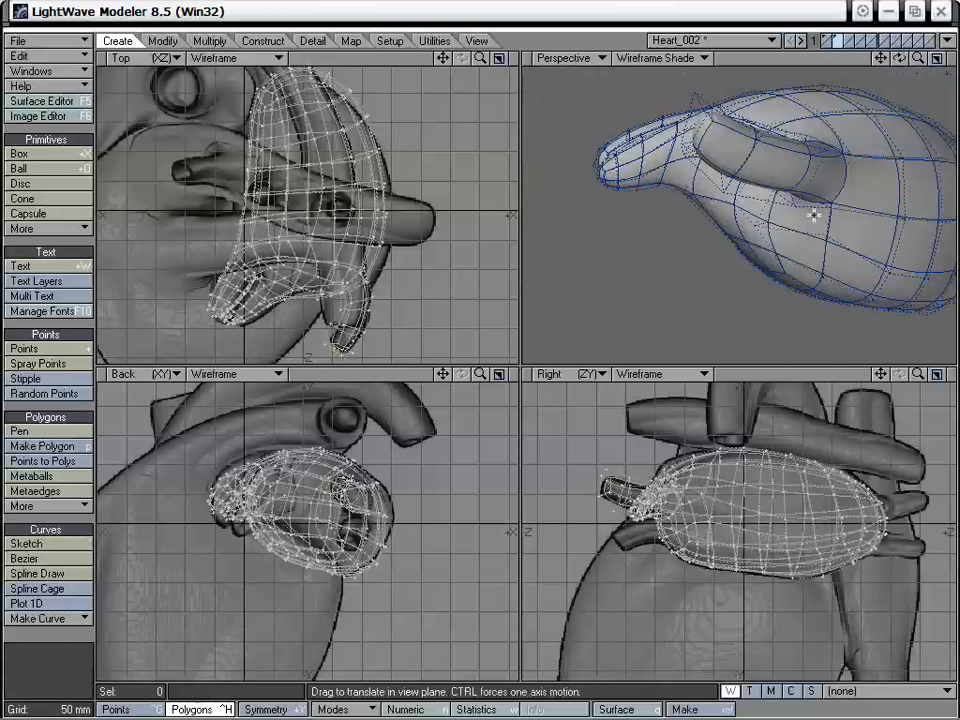
pyautogui.keyDown('alt'); pyautogui.moveTo(812, 214); pyautogui.dragTo(837, 223); pyautogui.keyUp('alt')
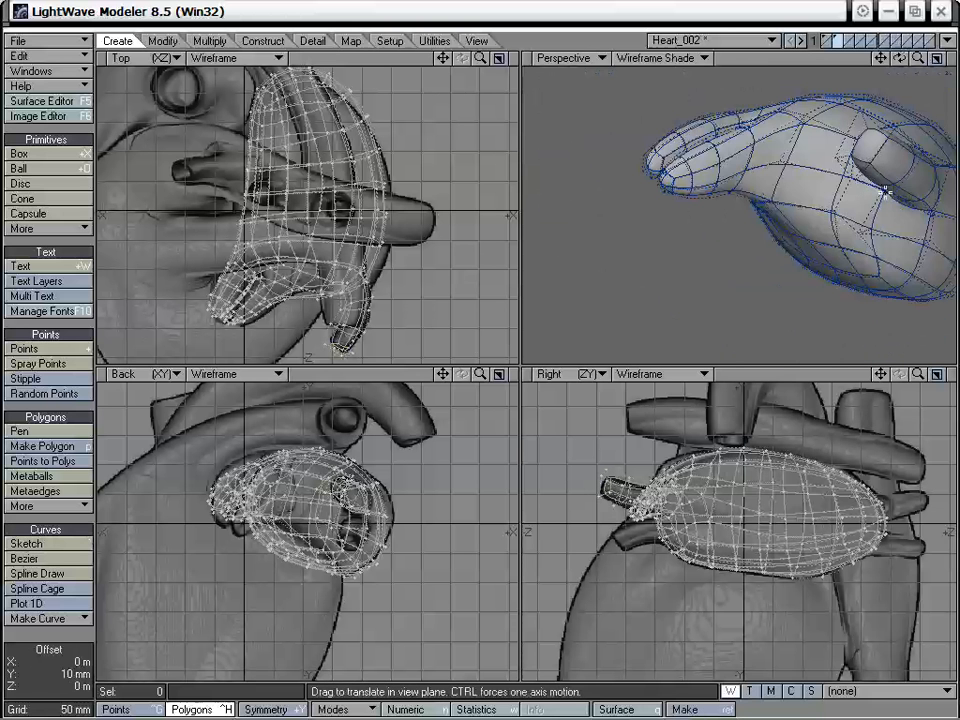
# - Drag points around the vessel and its tip in the Perspective view to refine its shape
pyautogui.press('space')
pyautogui.keyDown('alt'); pyautogui.moveTo(885, 192); pyautogui.dragTo(830, 185); pyautogui.keyUp('alt')
pyautogui.keyDown('alt'); pyautogui.moveTo(607, 209); pyautogui.dragTo(796, 266); pyautogui.keyUp('alt')
pyautogui.press('t')
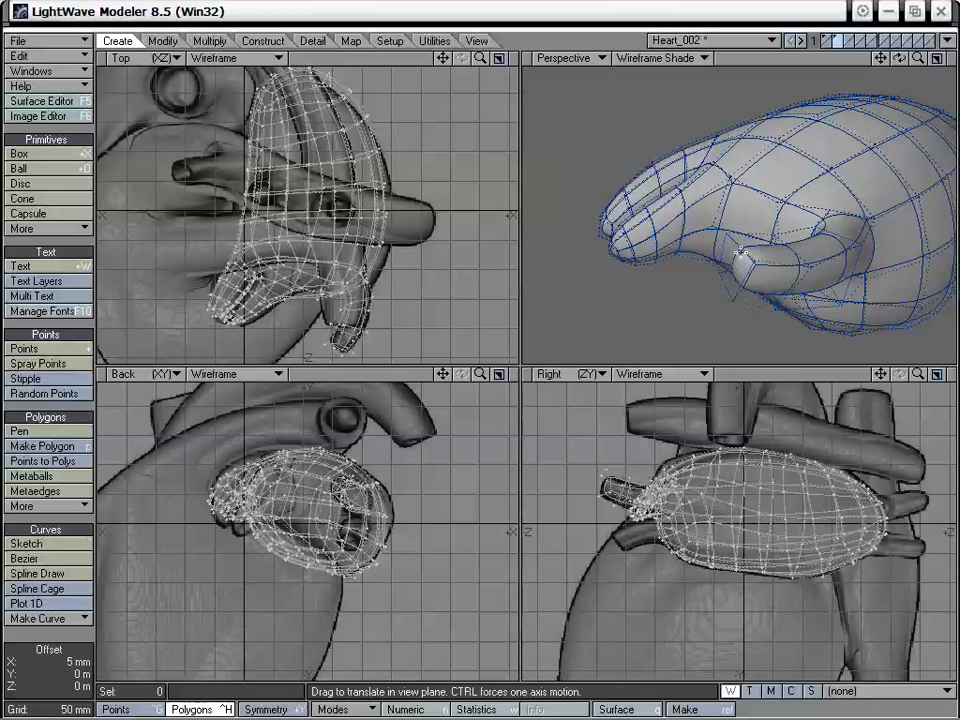
pyautogui.keyDown('alt'); pyautogui.moveTo(738, 253); pyautogui.dragTo(733, 224); pyautogui.keyUp('alt')
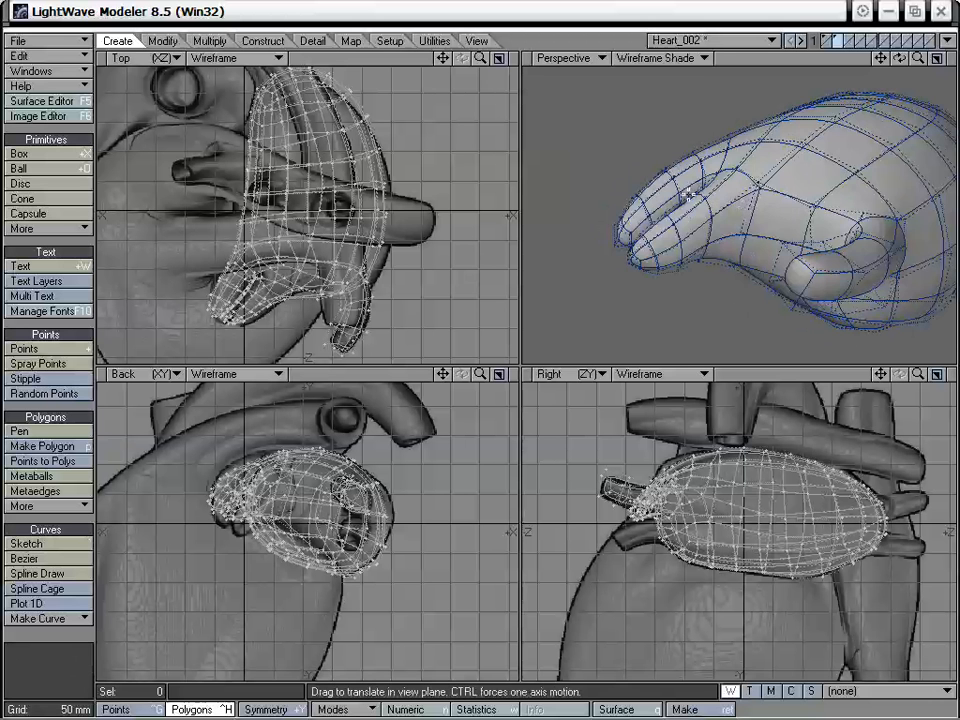
# - Fit the views to the vessel's selected polygons, clear the selection and drag points near its base to refine the joint
pyautogui.keyDown('alt'); pyautogui.moveTo(676, 182); pyautogui.dragTo(735, 203); pyautogui.keyUp('alt')
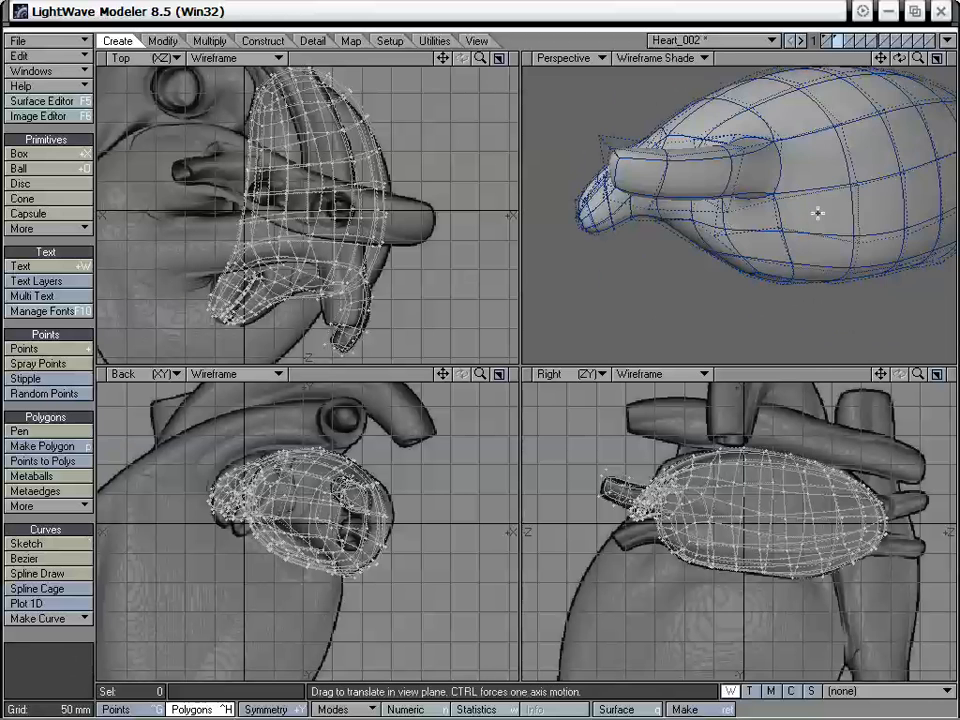
pyautogui.keyDown('alt'); pyautogui.moveTo(817, 212); pyautogui.dragTo(632, 233); pyautogui.keyUp('alt')
pyautogui.keyDown('alt'); pyautogui.moveTo(632, 233); pyautogui.dragTo(823, 219); pyautogui.keyUp('alt')
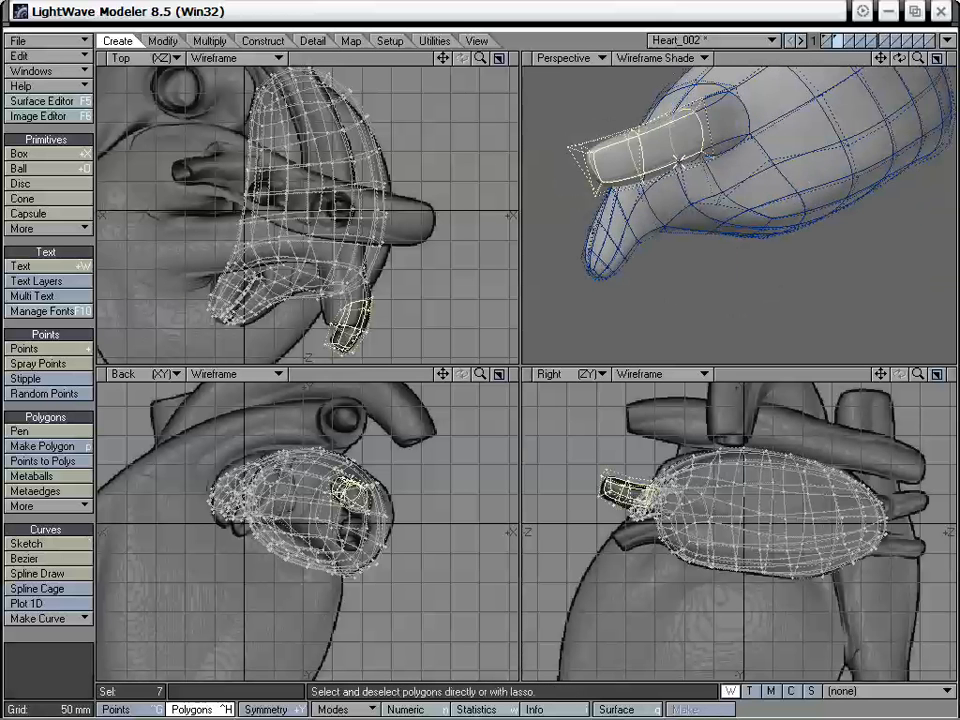
pyautogui.hotkey('shift', 'a')
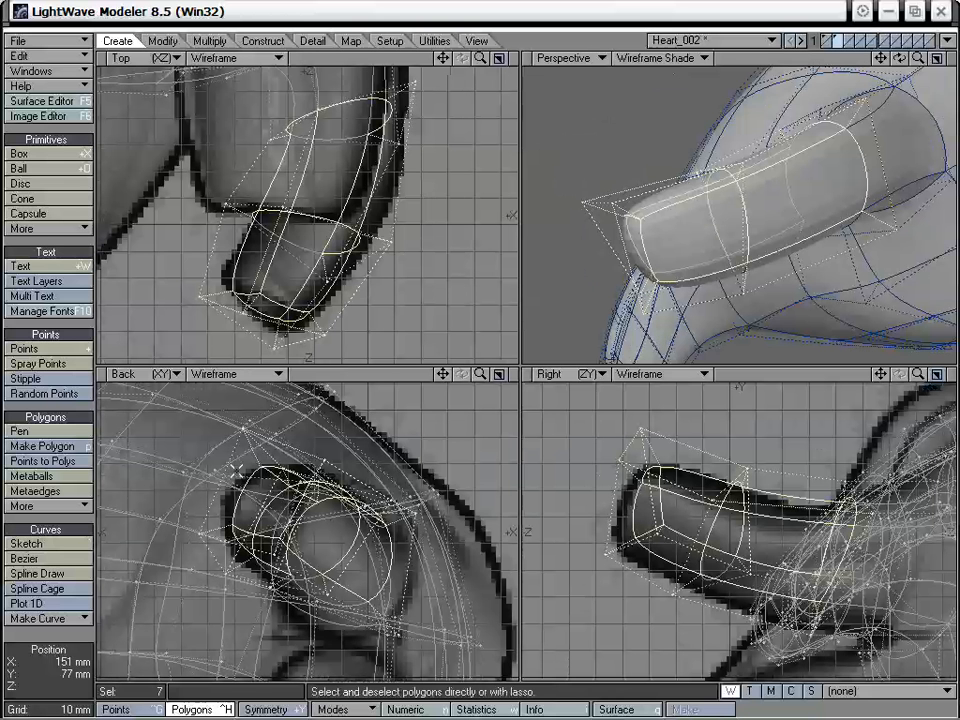
pyautogui.click(73, 406)
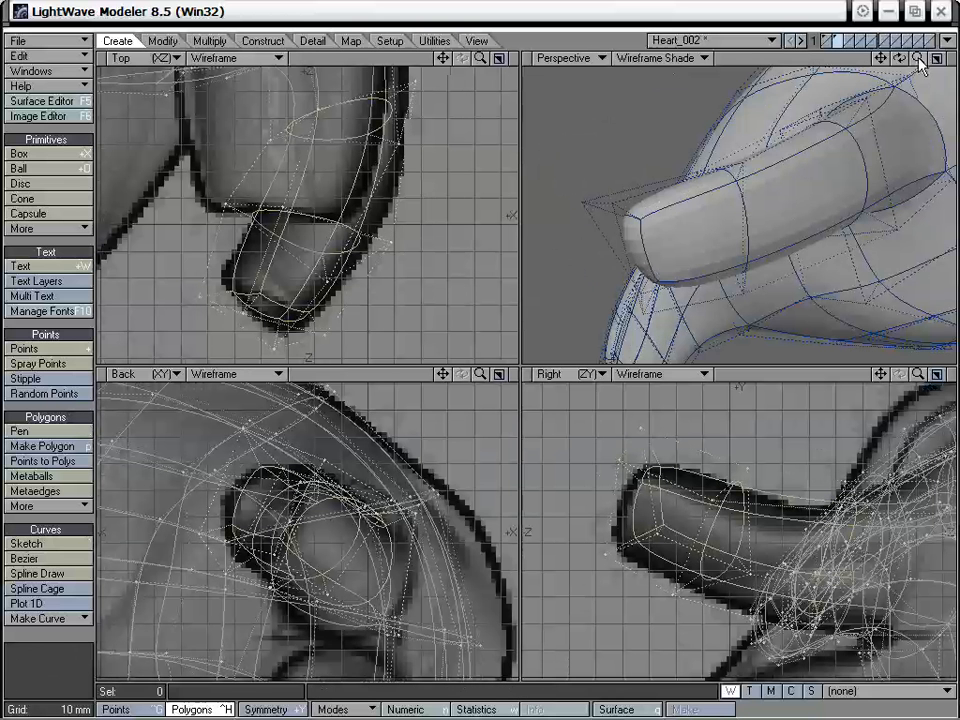
pyautogui.moveTo(919, 61); pyautogui.dragTo(880, 64)
pyautogui.keyDown('alt'); pyautogui.moveTo(745, 202); pyautogui.dragTo(729, 187); pyautogui.keyUp('alt')
pyautogui.moveTo(708, 230); pyautogui.dragTo(780, 228)
pyautogui.moveTo(687, 251); pyautogui.dragTo(692, 242)
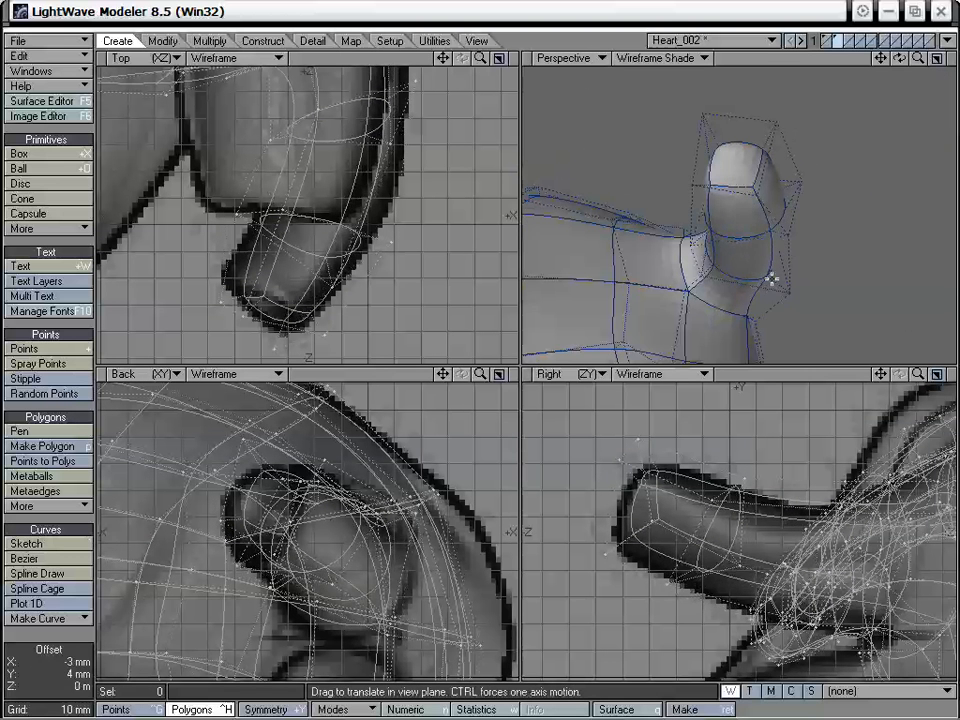
# - Drag points on the vessel's tip, middle rings and underside in the Perspective view to round out the tube
pyautogui.keyDown('alt'); pyautogui.moveTo(769, 276); pyautogui.dragTo(790, 263); pyautogui.keyUp('alt')
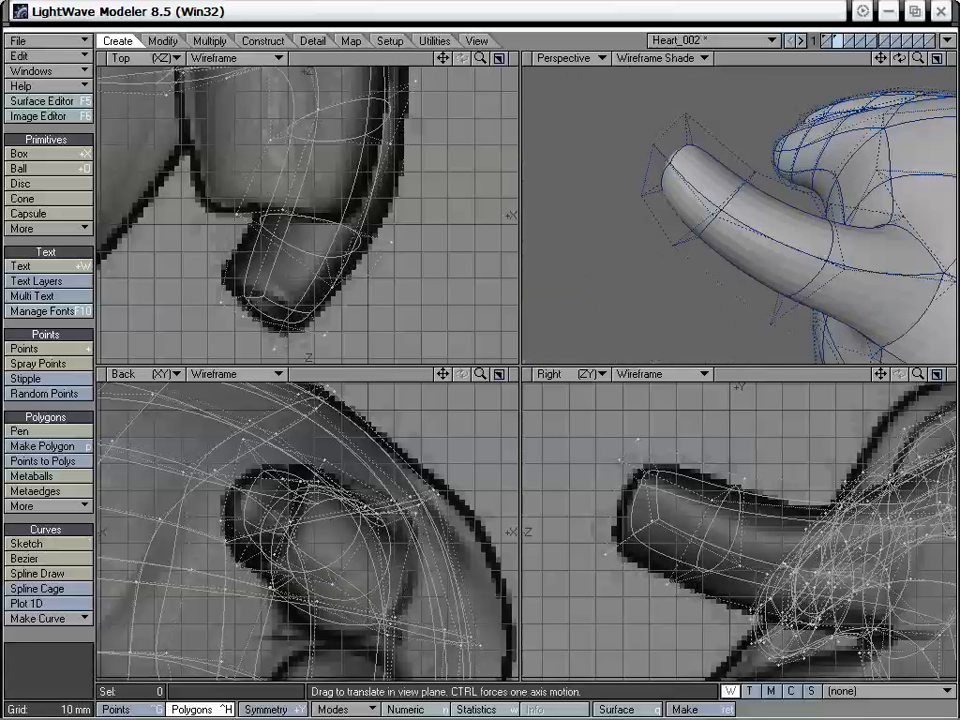
pyautogui.moveTo(671, 162); pyautogui.dragTo(668, 170)
pyautogui.keyDown('alt'); pyautogui.moveTo(668, 270); pyautogui.dragTo(766, 250); pyautogui.keyUp('alt')
pyautogui.moveTo(752, 184); pyautogui.dragTo(724, 159)
pyautogui.moveTo(744, 235); pyautogui.dragTo(746, 217)
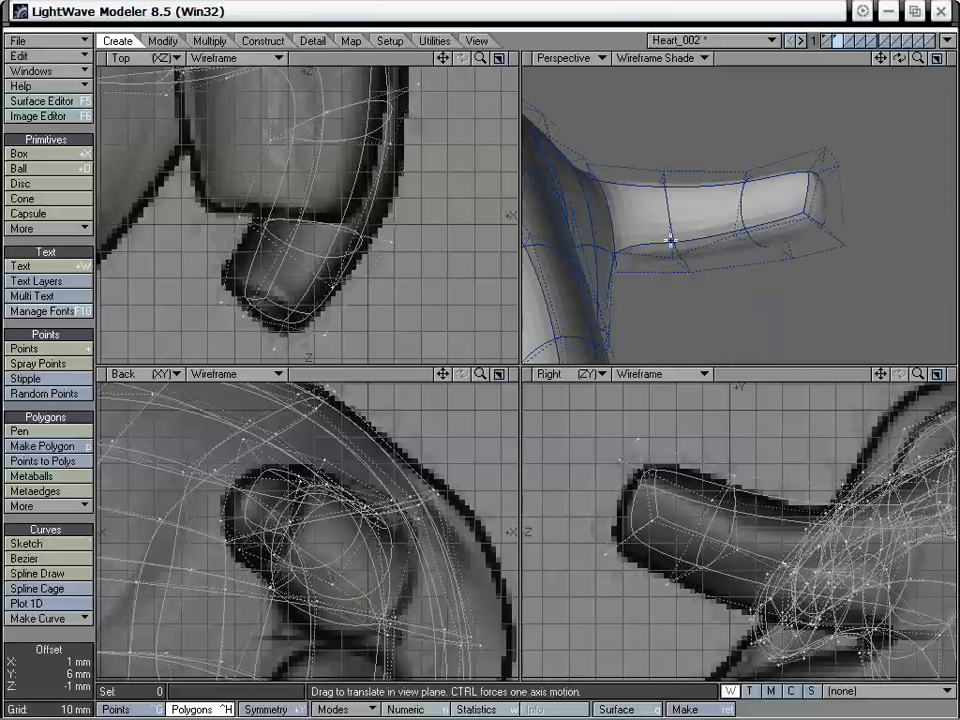
pyautogui.moveTo(671, 241); pyautogui.dragTo(673, 210)
pyautogui.keyDown('alt'); pyautogui.moveTo(673, 215); pyautogui.dragTo(778, 213); pyautogui.keyUp('alt')
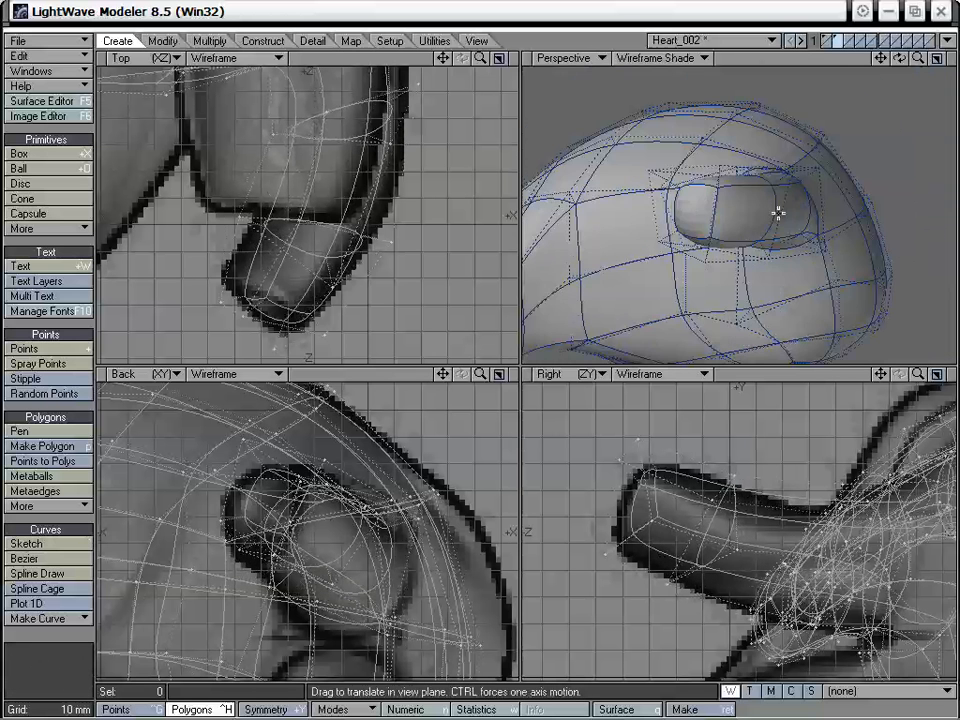
# - Smooth Shift the polygon at the vessel's free end and scale the new face to about 75% by 66%
pyautogui.press('space')
pyautogui.click(699, 204)
pyautogui.keyDown('alt'); pyautogui.moveTo(700, 207); pyautogui.dragTo(774, 238); pyautogui.keyUp('alt')
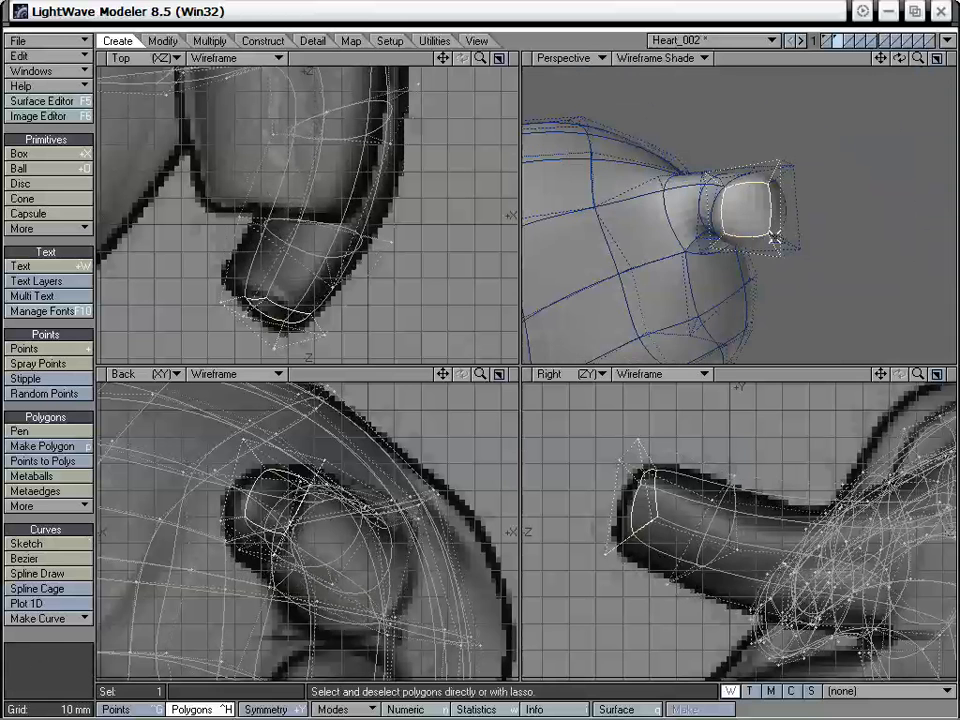
pyautogui.press('f')
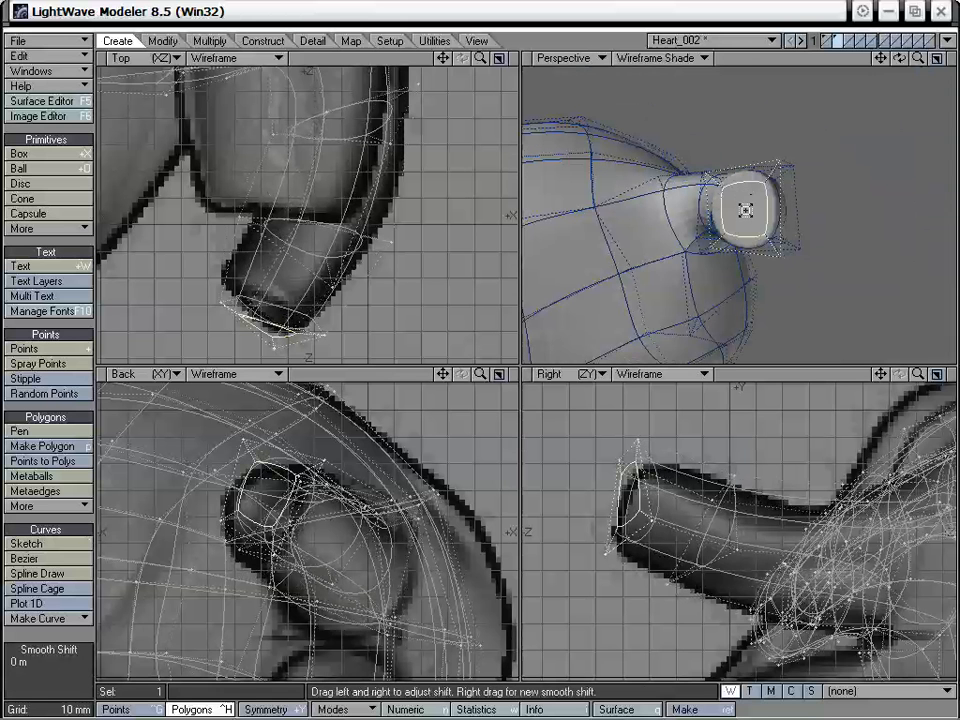
pyautogui.press('h')
pyautogui.moveTo(744, 206); pyautogui.dragTo(719, 240)
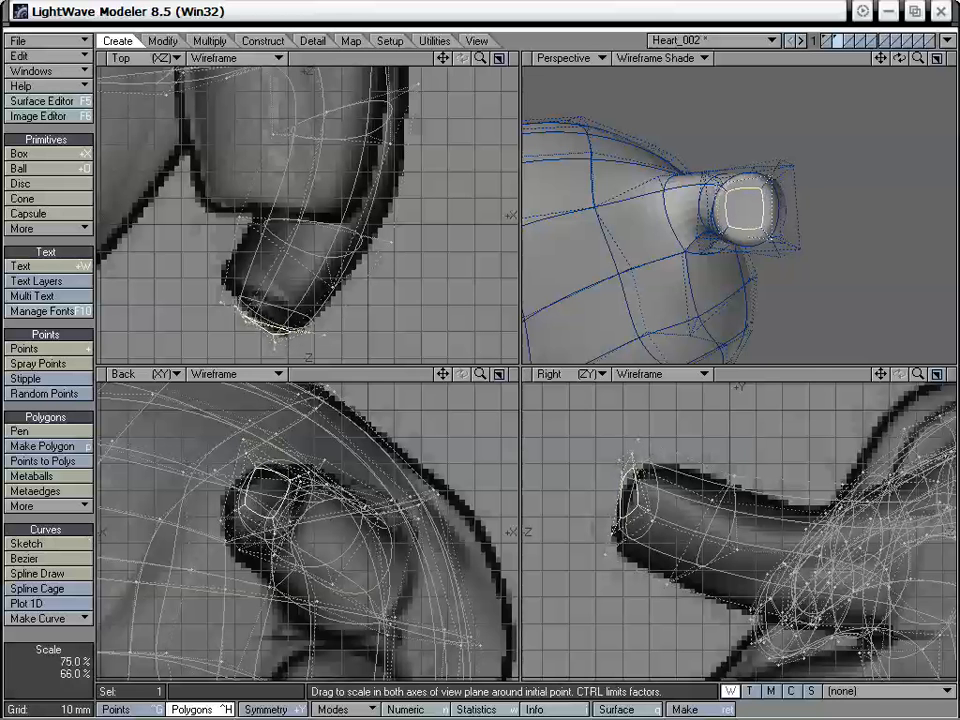
# - Smooth Shift the end polygon again, move it back inside the tube to hollow the vessel's opening, and clear the selection
pyautogui.hotkey('shift', 'f')
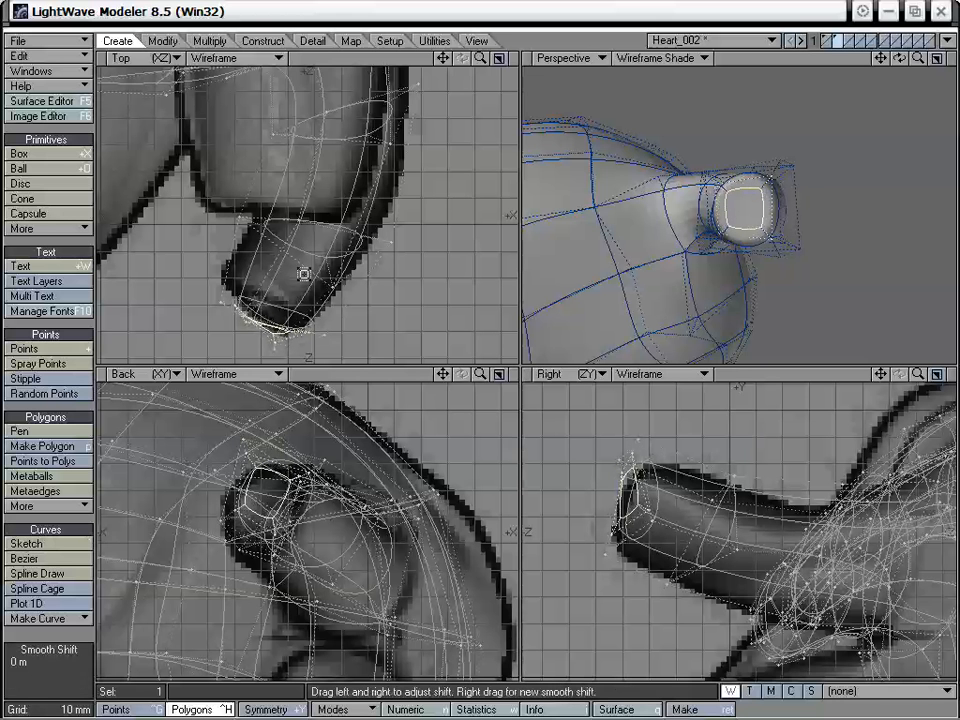
pyautogui.click(304, 274)
pyautogui.press('t')
pyautogui.moveTo(285, 296); pyautogui.dragTo(319, 237)
pyautogui.moveTo(296, 441); pyautogui.dragTo(290, 457)
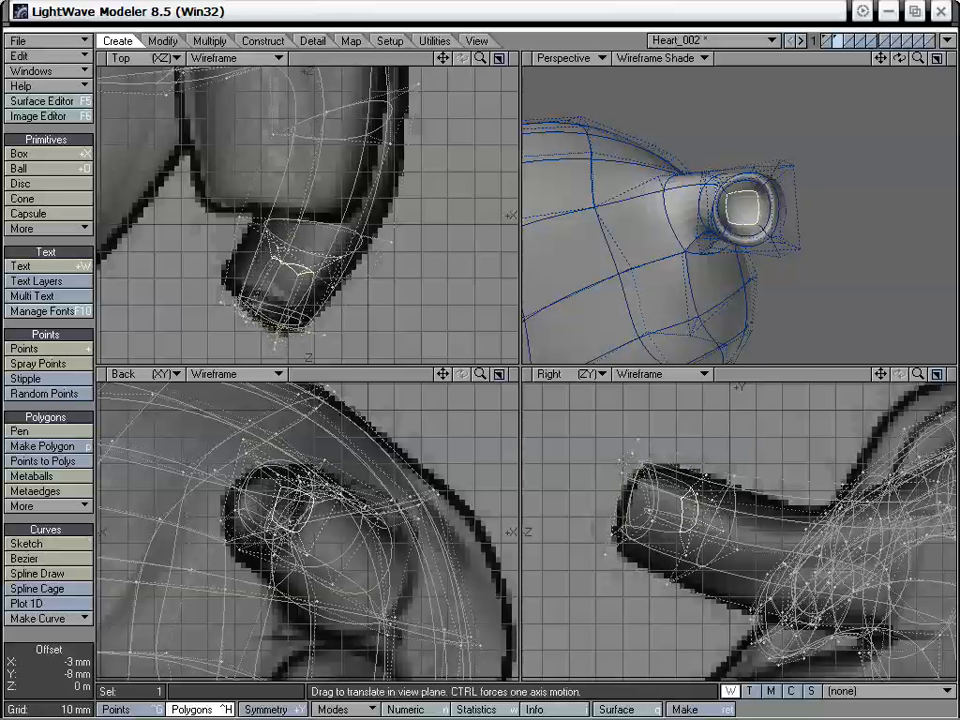
pyautogui.keyDown('alt'); pyautogui.moveTo(773, 153); pyautogui.dragTo(770, 190); pyautogui.keyUp('alt')
pyautogui.press('space')
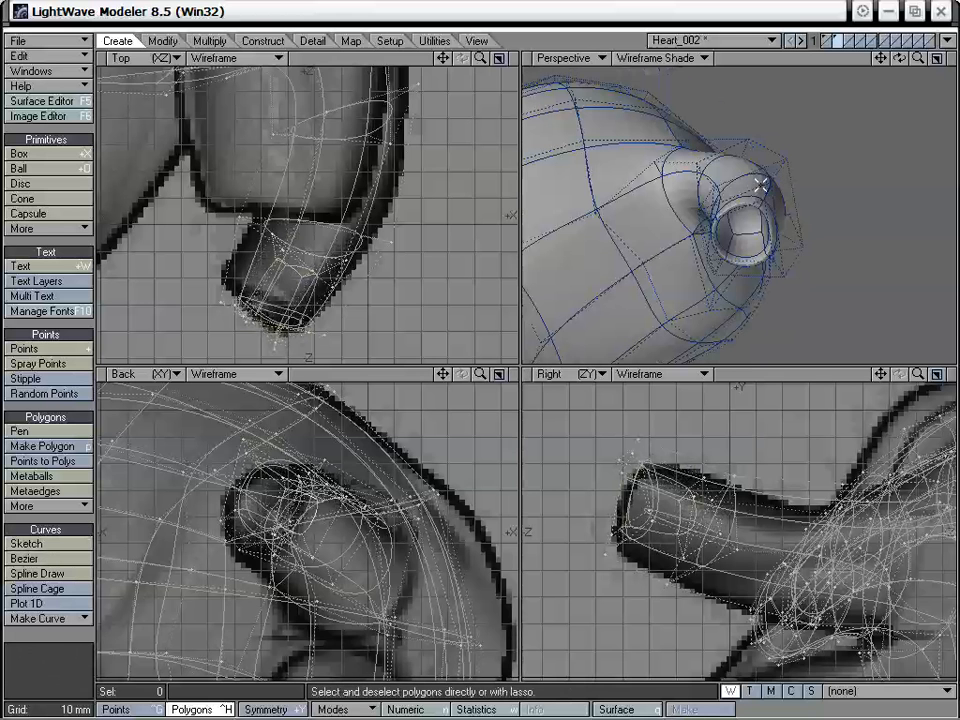
# - Drag points around the vessel's hollow end in an enlarged Perspective view to round out its rim
pyautogui.press('0')
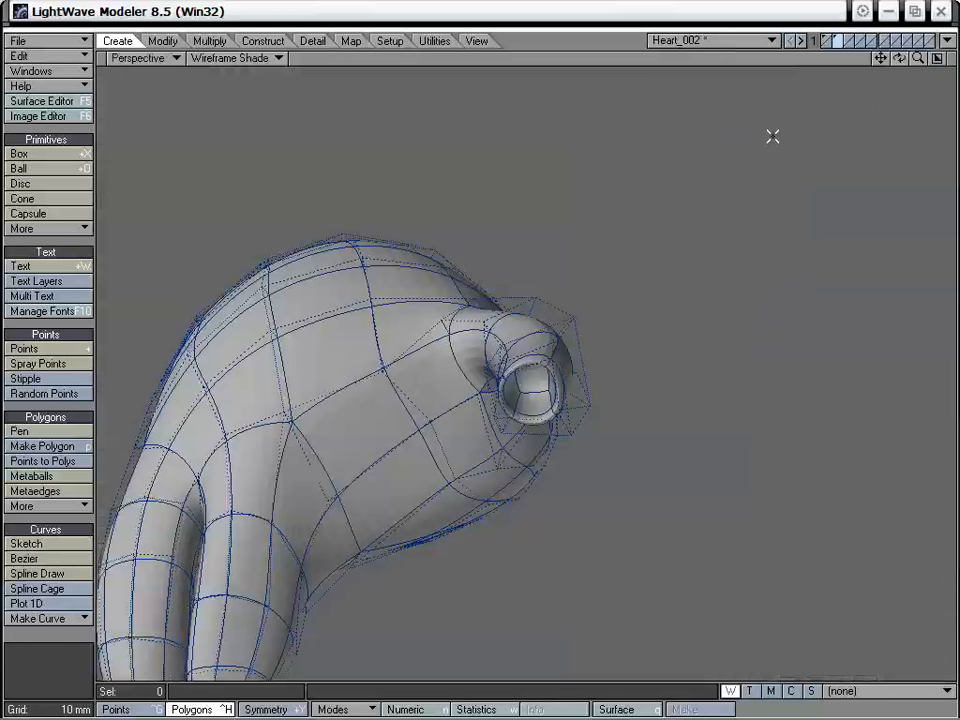
pyautogui.moveTo(918, 59); pyautogui.dragTo(944, 59)
pyautogui.keyDown('alt'); pyautogui.moveTo(700, 274); pyautogui.dragTo(591, 336); pyautogui.keyUp('alt')
pyautogui.press('t')
pyautogui.moveTo(492, 330); pyautogui.dragTo(495, 334)
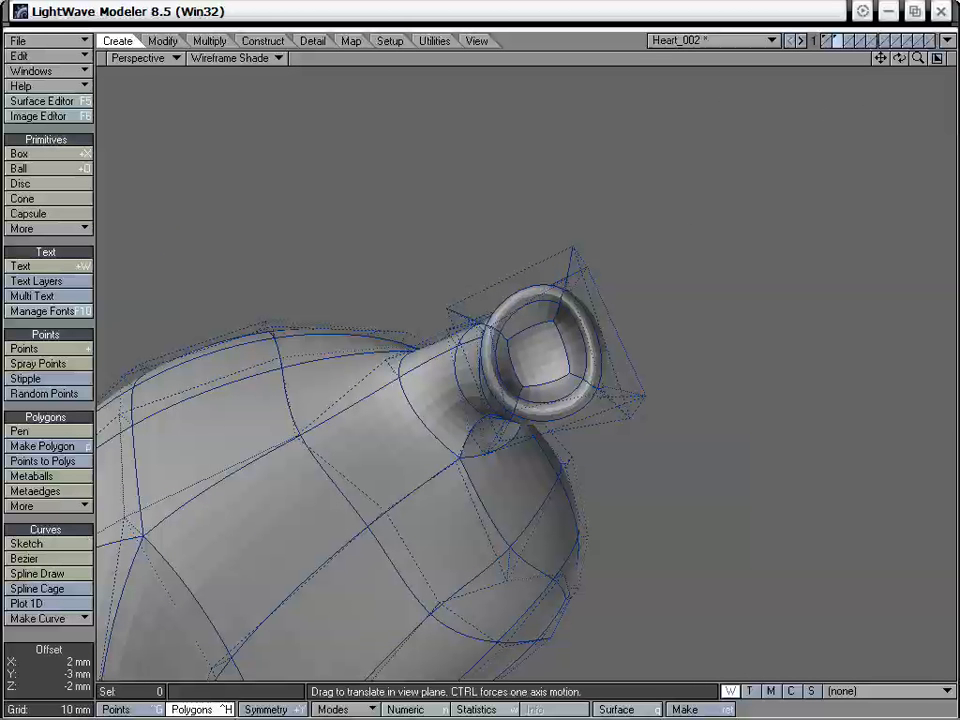
pyautogui.moveTo(522, 407); pyautogui.dragTo(520, 396)
pyautogui.moveTo(584, 374); pyautogui.dragTo(438, 412)
pyautogui.moveTo(574, 311); pyautogui.dragTo(556, 322)
pyautogui.keyDown('alt'); pyautogui.moveTo(476, 341); pyautogui.dragTo(593, 384); pyautogui.keyUp('alt')
pyautogui.moveTo(597, 333)
pyautogui.mouseDown()
pyautogui.moveTo(536, 335)
pyautogui.moveTo(572, 359)
pyautogui.moveTo(586, 337)
pyautogui.mouseUp()
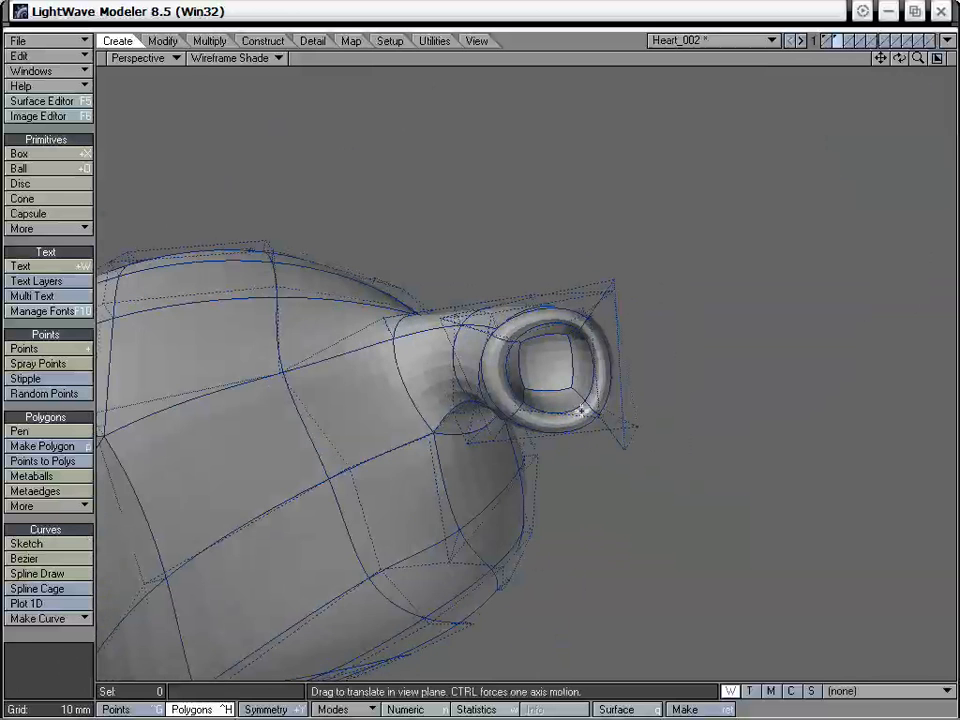
pyautogui.moveTo(583, 407); pyautogui.dragTo(429, 422)
pyautogui.keyDown('alt'); pyautogui.moveTo(759, 304); pyautogui.dragTo(704, 218); pyautogui.keyUp('alt')
pyautogui.keyDown('alt'); pyautogui.moveTo(802, 157); pyautogui.dragTo(690, 316); pyautogui.keyUp('alt')
pyautogui.moveTo(917, 59); pyautogui.dragTo(530, 379)
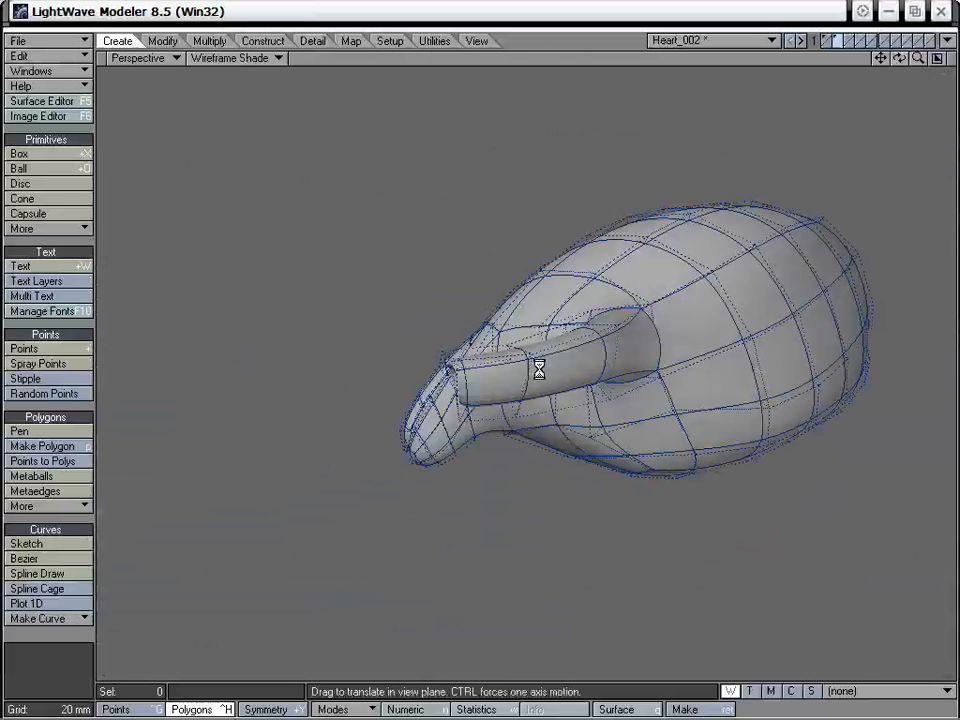
# - Select the 16 points of the vessel's outer end and move them slightly down in the Right view to fit the background image
pyautogui.press('0')
pyautogui.press('a')
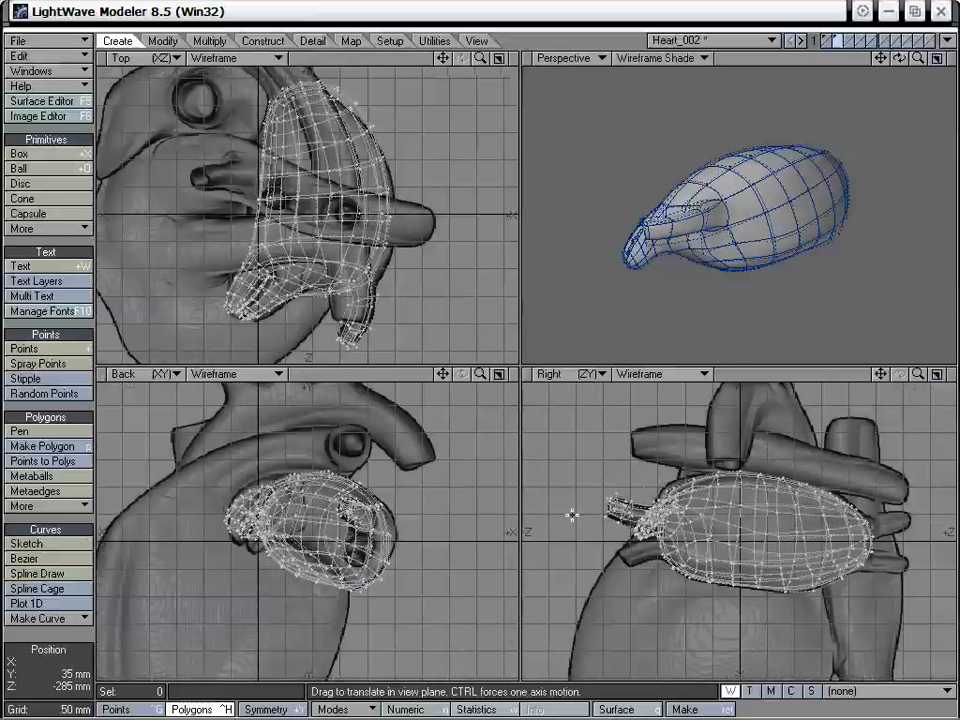
pyautogui.moveTo(879, 374)
pyautogui.mouseDown()
pyautogui.moveTo(893, 392)
pyautogui.moveTo(901, 384)
pyautogui.moveTo(876, 398)
pyautogui.mouseUp()
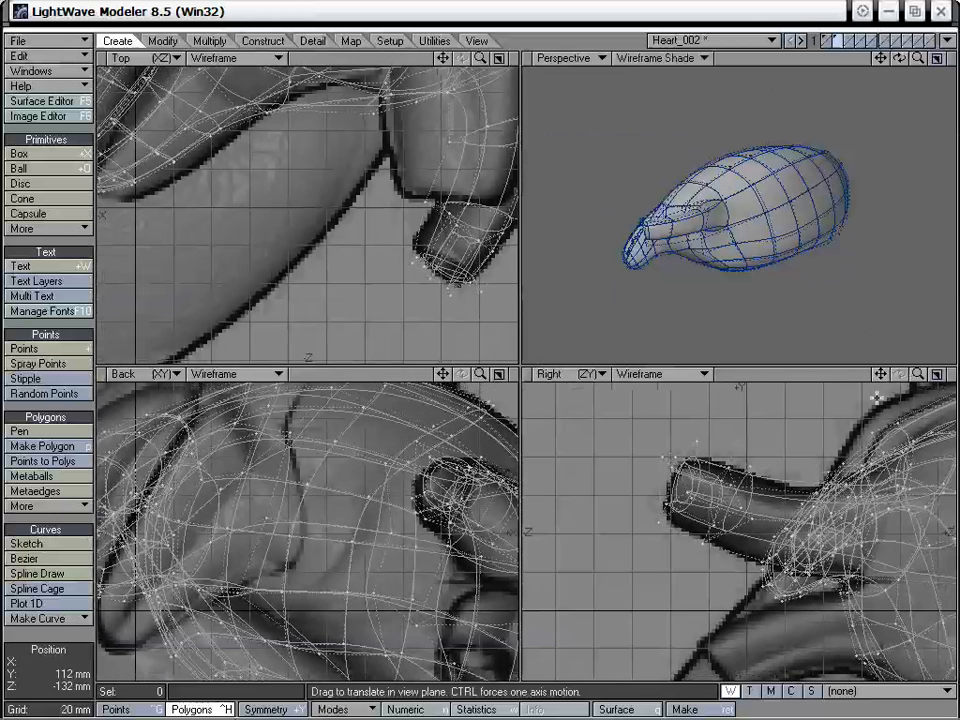
pyautogui.press('space')
pyautogui.press('space')
pyautogui.press('space')
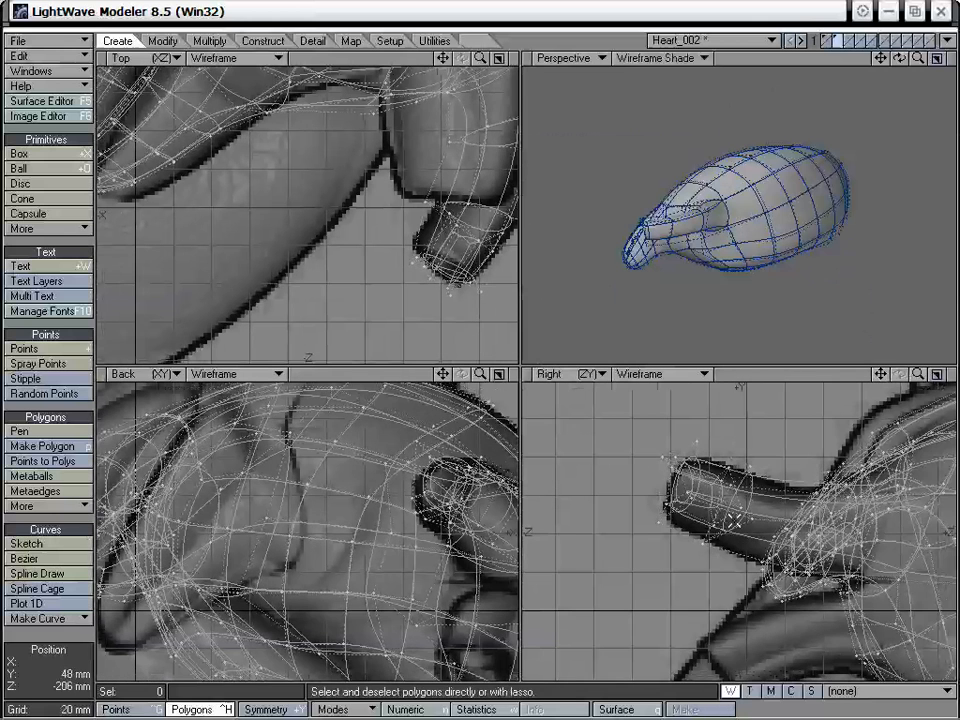
pyautogui.press('space')
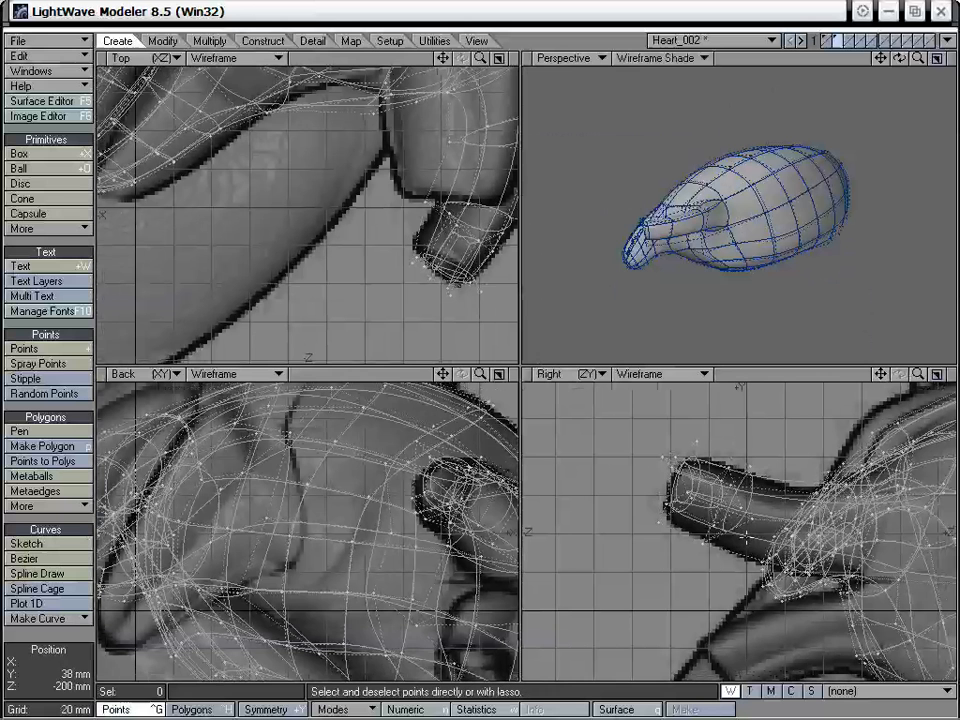
pyautogui.moveTo(745, 540); pyautogui.dragTo(637, 425, button='right')
pyautogui.moveTo(705, 571); pyautogui.dragTo(710, 568, button='right')
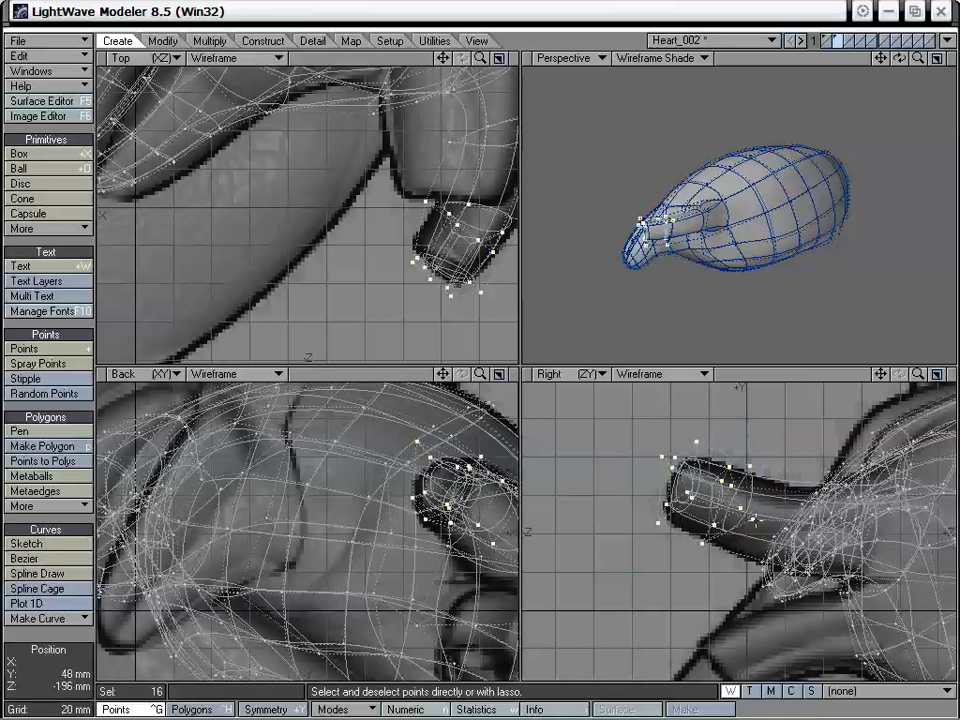
pyautogui.press('t')
pyautogui.moveTo(726, 489); pyautogui.dragTo(726, 497)
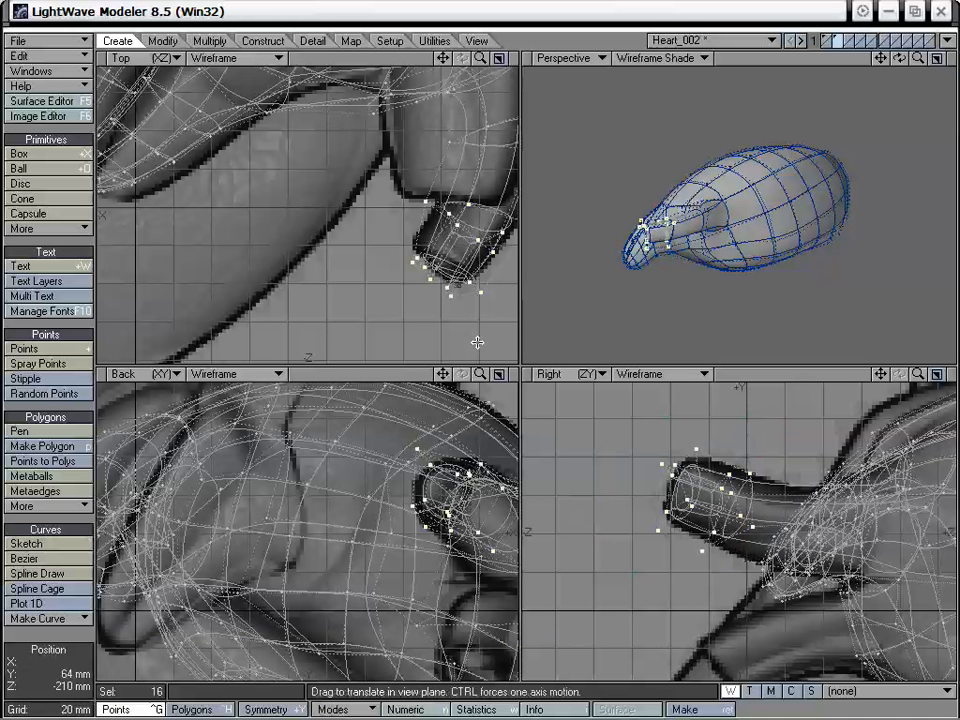
pyautogui.press('space')
pyautogui.moveTo(746, 500)
pyautogui.mouseDown(button='right')
pyautogui.moveTo(552, 573)
pyautogui.moveTo(790, 470)
pyautogui.mouseUp(button='right')
pyautogui.keyDown('alt'); pyautogui.moveTo(654, 291); pyautogui.dragTo(703, 268); pyautogui.keyUp('alt')
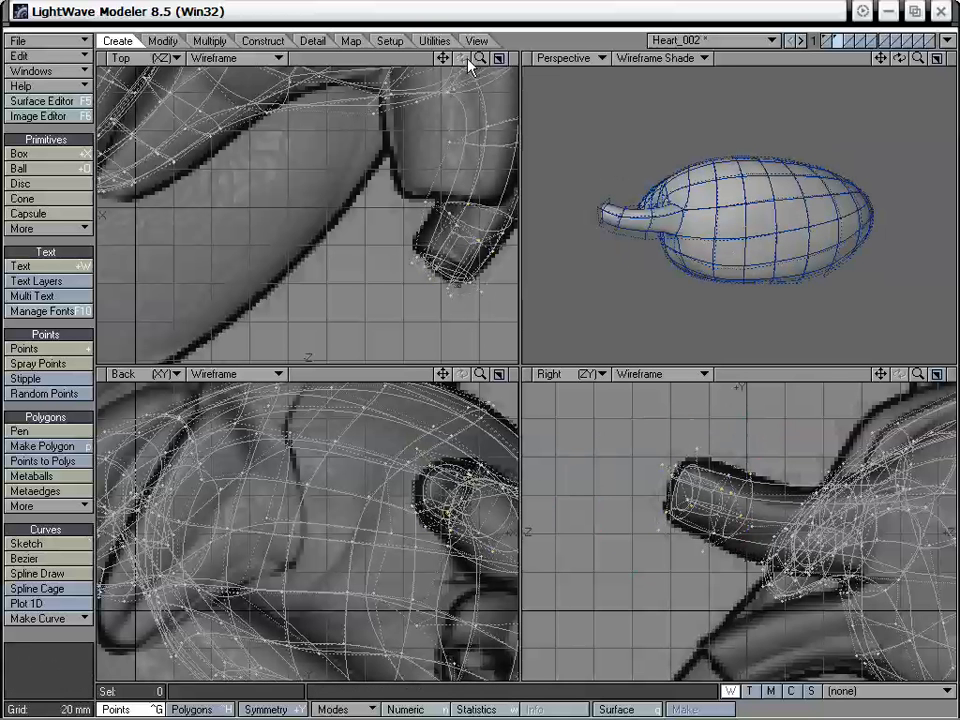
# - Select the four points of the ring at the vessel's base, move them about -8 mm in Y and -2 mm in Z, and deselect them
pyautogui.moveTo(442, 57); pyautogui.dragTo(450, 249)
pyautogui.moveTo(444, 189)
pyautogui.mouseDown(button='right')
pyautogui.moveTo(435, 268)
pyautogui.moveTo(468, 264)
pyautogui.mouseUp(button='right')
pyautogui.press('t')
pyautogui.moveTo(600, 428); pyautogui.dragTo(596, 447)
pyautogui.moveTo(767, 521); pyautogui.dragTo(767, 517)
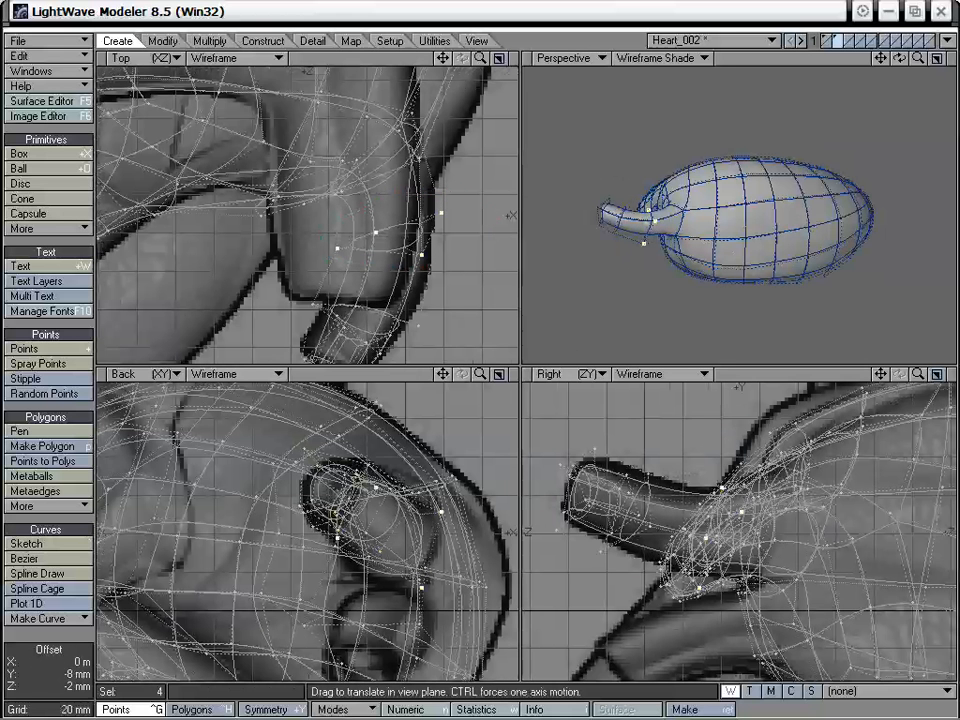
pyautogui.click(70, 517)
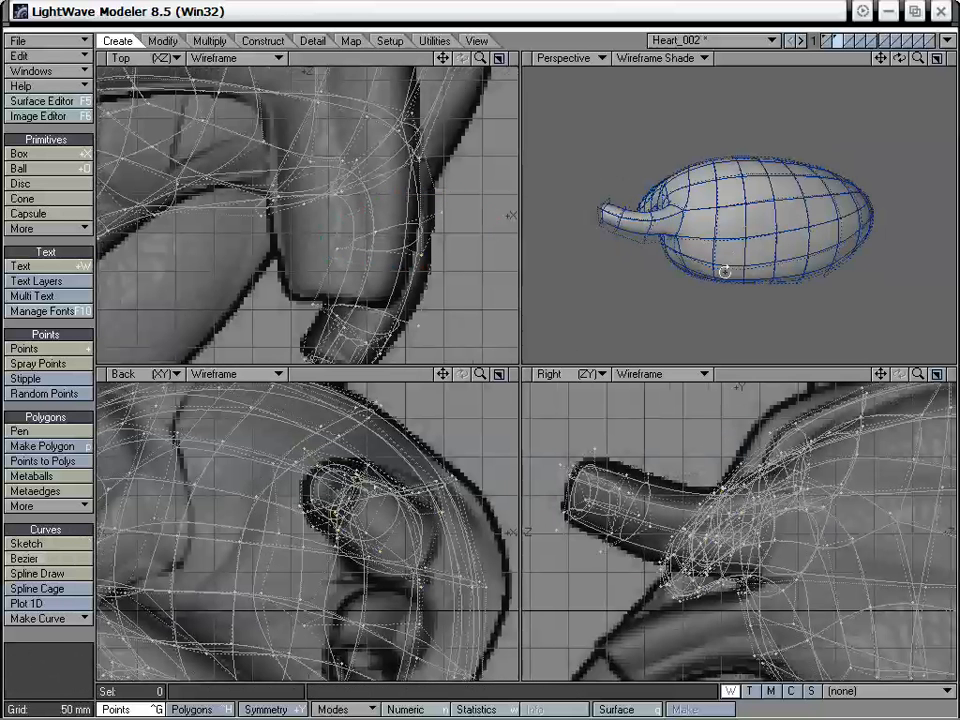
# - Examine the atrium and its new vessel from several angles and compare them with the background images
pyautogui.keyDown('alt'); pyautogui.moveTo(724, 272); pyautogui.dragTo(655, 200); pyautogui.keyUp('alt')
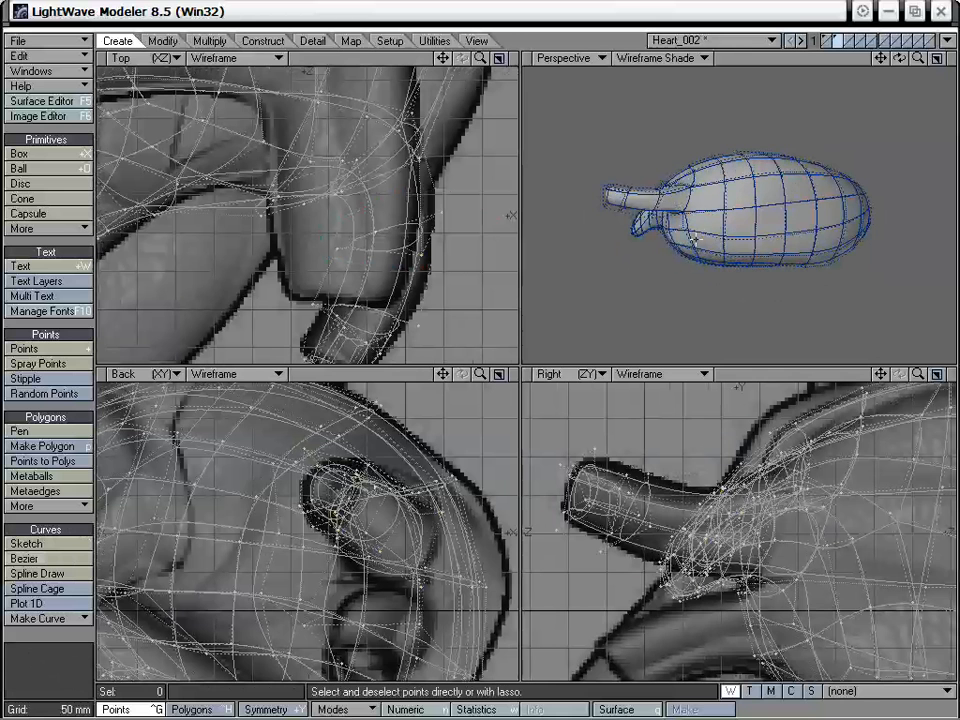
pyautogui.moveTo(917, 58); pyautogui.dragTo(885, 58)
pyautogui.moveTo(480, 59); pyautogui.dragTo(478, 345)
pyautogui.moveTo(443, 58); pyautogui.dragTo(435, 132)
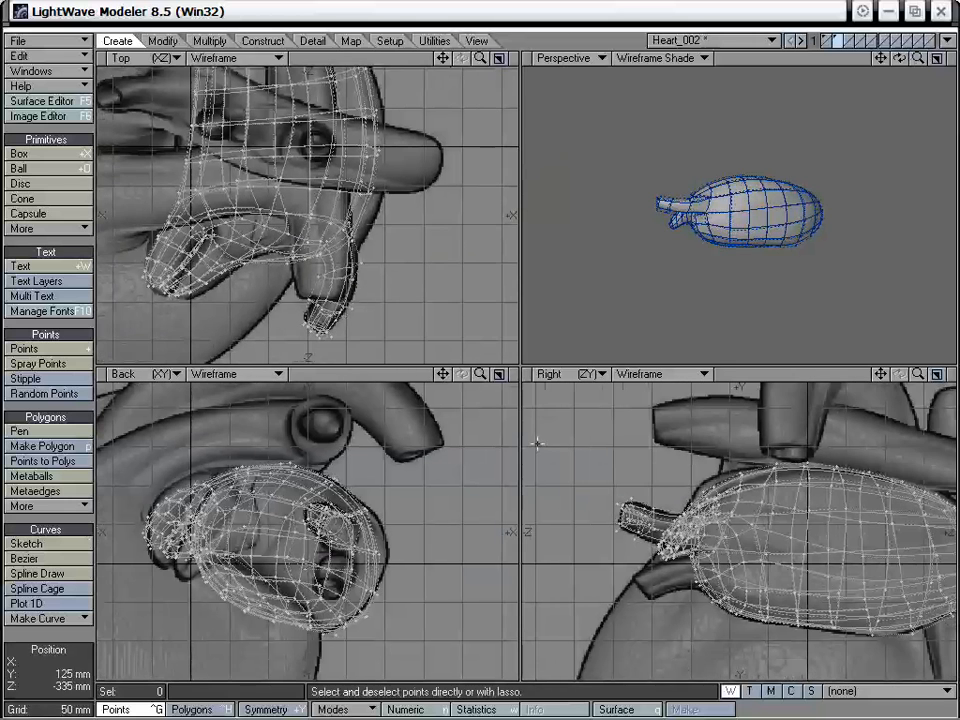
pyautogui.moveTo(881, 373); pyautogui.dragTo(881, 356)
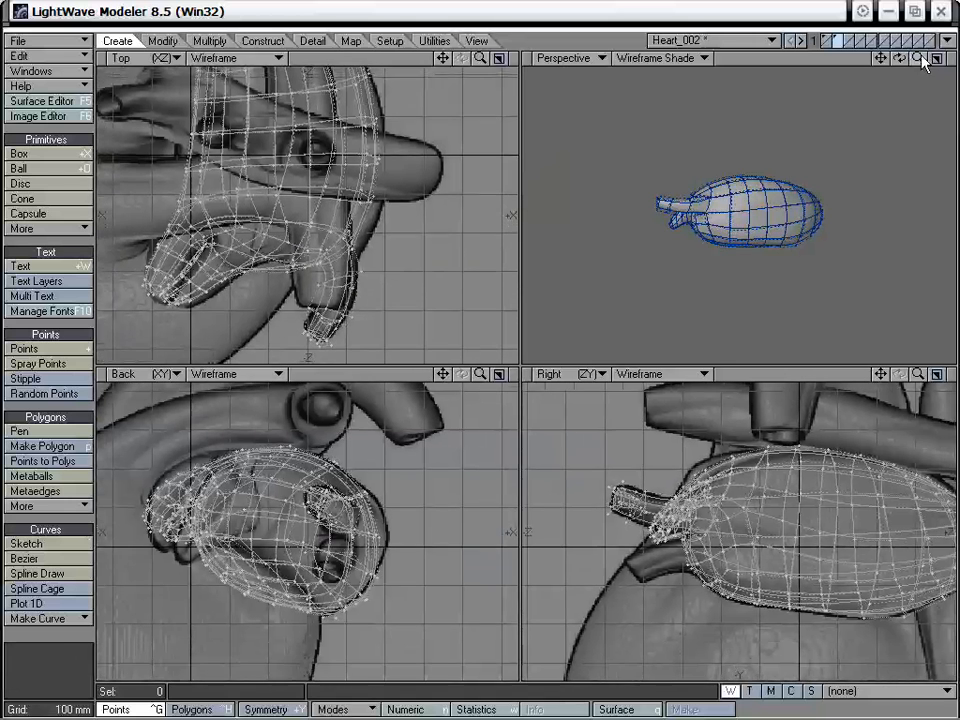
pyautogui.moveTo(918, 59); pyautogui.dragTo(953, 59)
pyautogui.moveTo(881, 58); pyautogui.dragTo(930, 62)
pyautogui.keyDown('alt'); pyautogui.moveTo(680, 225); pyautogui.dragTo(743, 211); pyautogui.keyUp('alt')
pyautogui.hotkey('ctrl', 't')
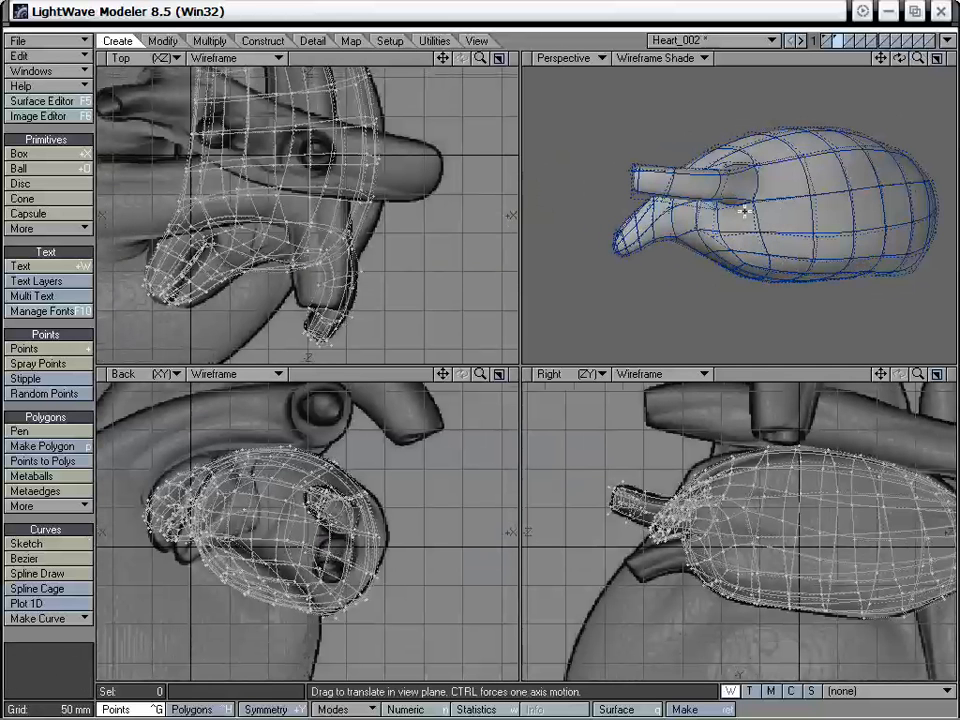
pyautogui.keyDown('alt'); pyautogui.moveTo(644, 179); pyautogui.dragTo(731, 234); pyautogui.keyUp('alt')
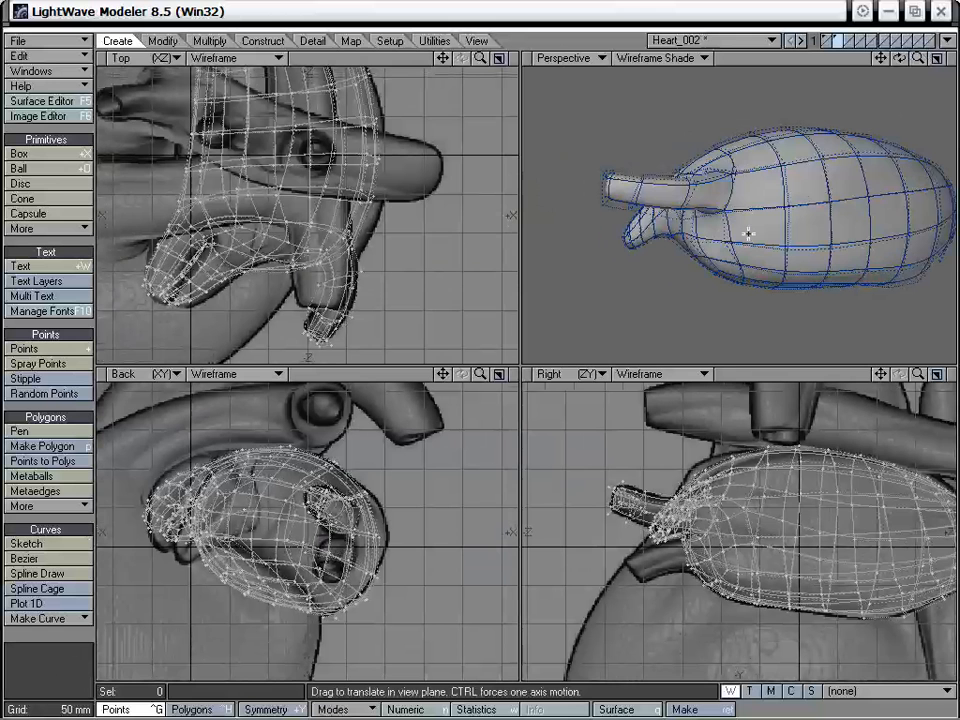
pyautogui.keyDown('alt'); pyautogui.moveTo(752, 210); pyautogui.dragTo(843, 238); pyautogui.keyUp('alt')
# - Select the vessel's 21 polygons, copy them into the empty third layer, and show the atrium's layer in the background
pyautogui.hotkey('ctrl', 'h')
pyautogui.moveTo(862, 160)
pyautogui.keyDown('shift'); pyautogui.mouseDown()
pyautogui.moveTo(841, 173)
pyautogui.moveTo(881, 146)
pyautogui.moveTo(638, 147)
pyautogui.mouseUp(); pyautogui.keyUp('shift')
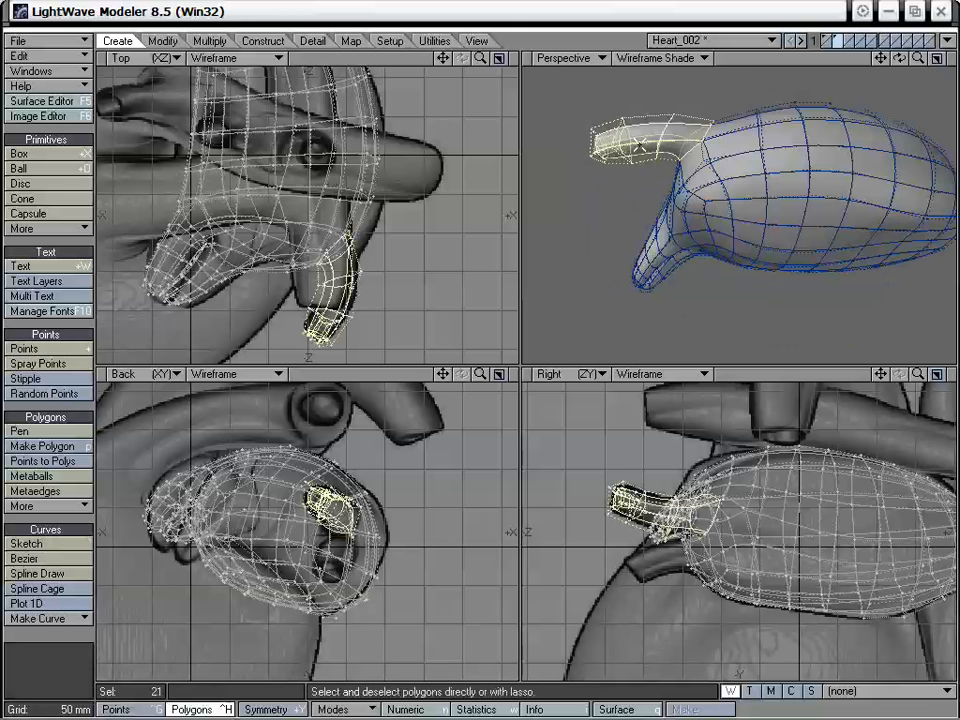
pyautogui.keyDown('alt'); pyautogui.moveTo(668, 107); pyautogui.dragTo(828, 207); pyautogui.keyUp('alt')
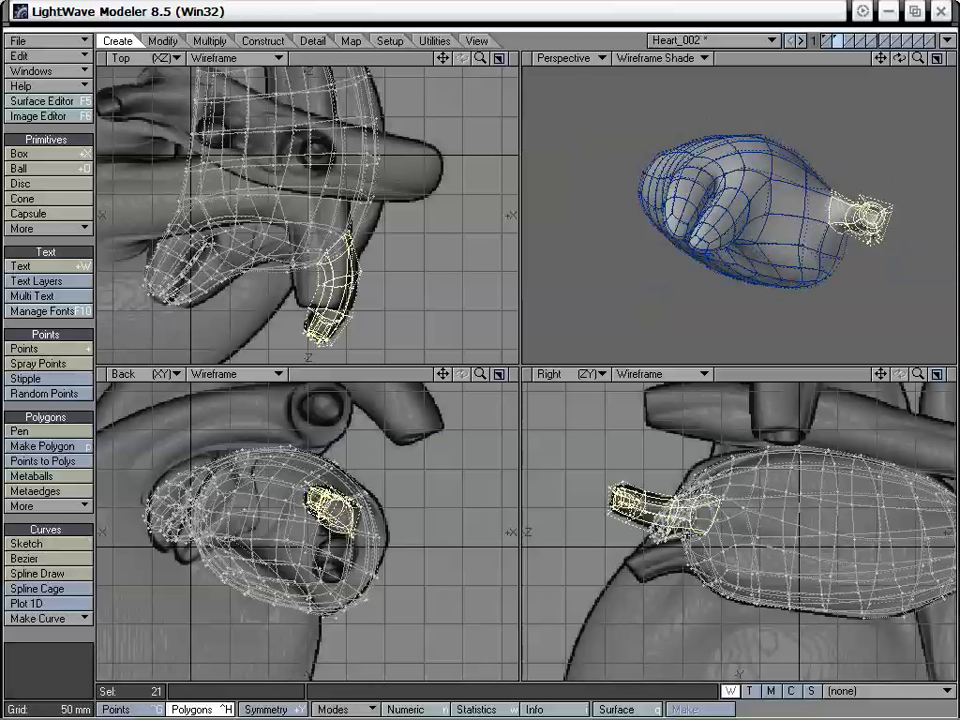
pyautogui.keyDown('alt'); pyautogui.moveTo(870, 215); pyautogui.dragTo(742, 230); pyautogui.keyUp('alt')
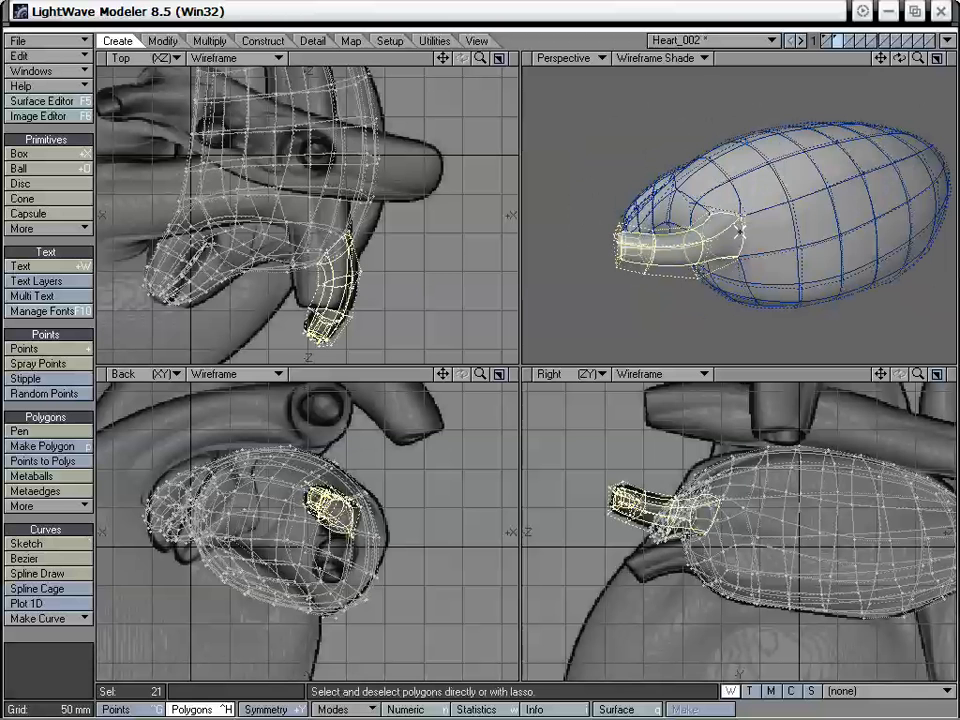
pyautogui.click(849, 40)
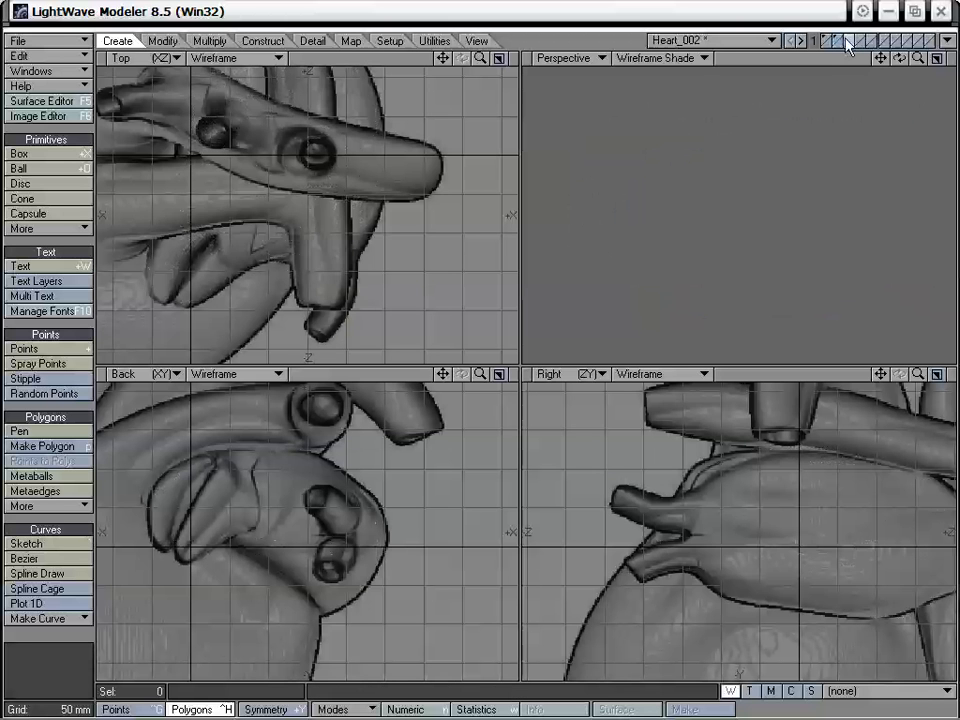
pyautogui.click(847, 42)
pyautogui.click(839, 47)
pyautogui.keyDown('alt'); pyautogui.moveTo(758, 282); pyautogui.dragTo(726, 205); pyautogui.keyUp('alt')
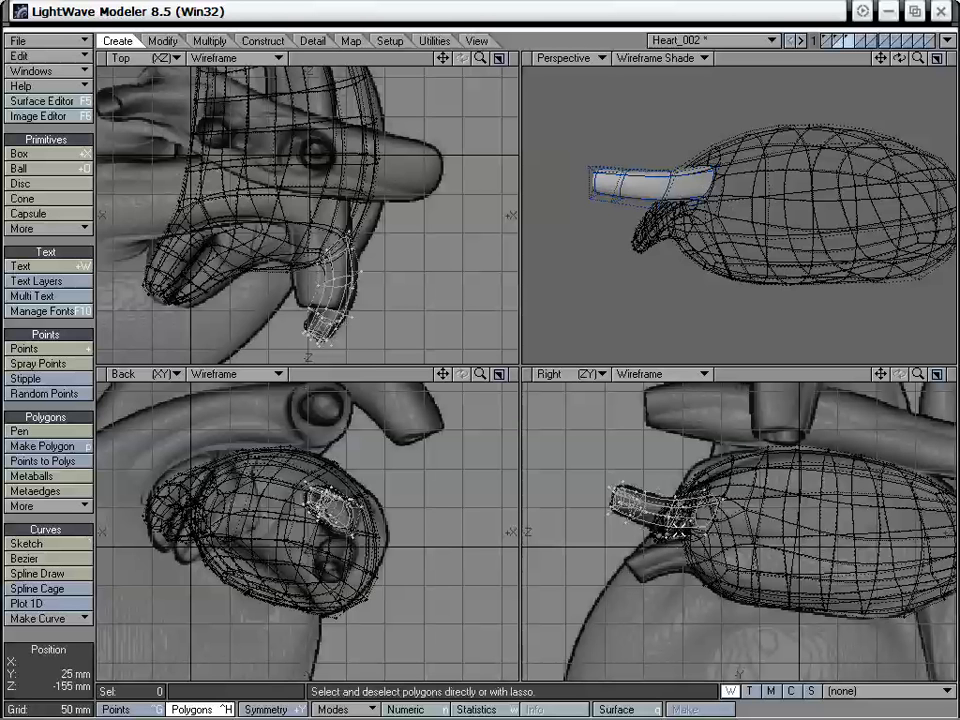
# - Move the copied vessel up in the Right view and mirror it across a horizontal plane at about Y 30 mm
pyautogui.press('t')
pyautogui.moveTo(679, 527); pyautogui.dragTo(679, 500)
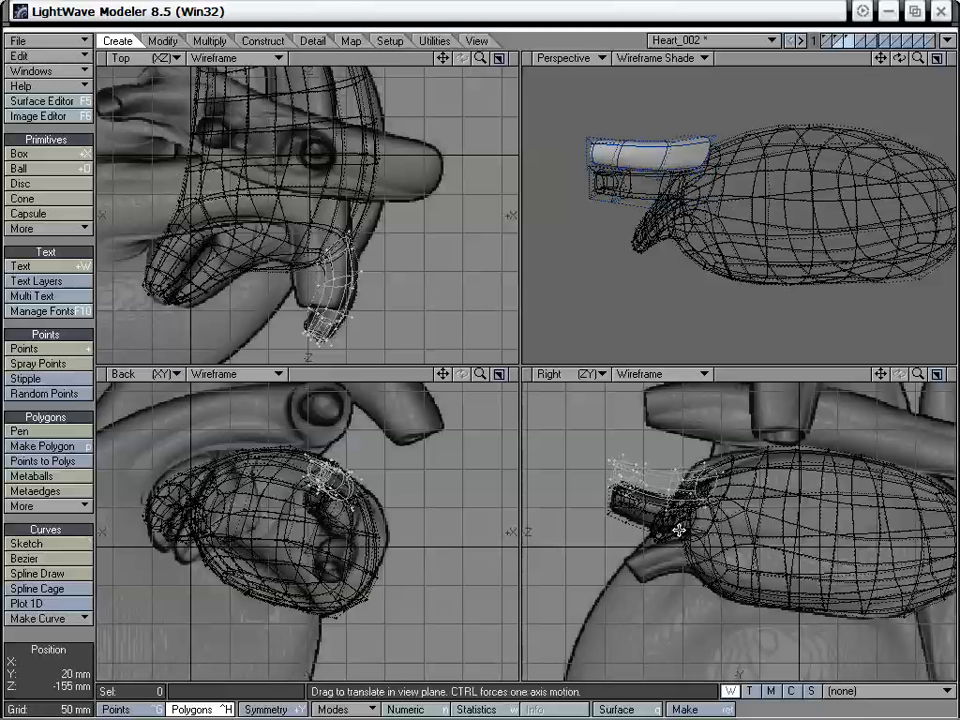
pyautogui.hotkey('shift', 'v')
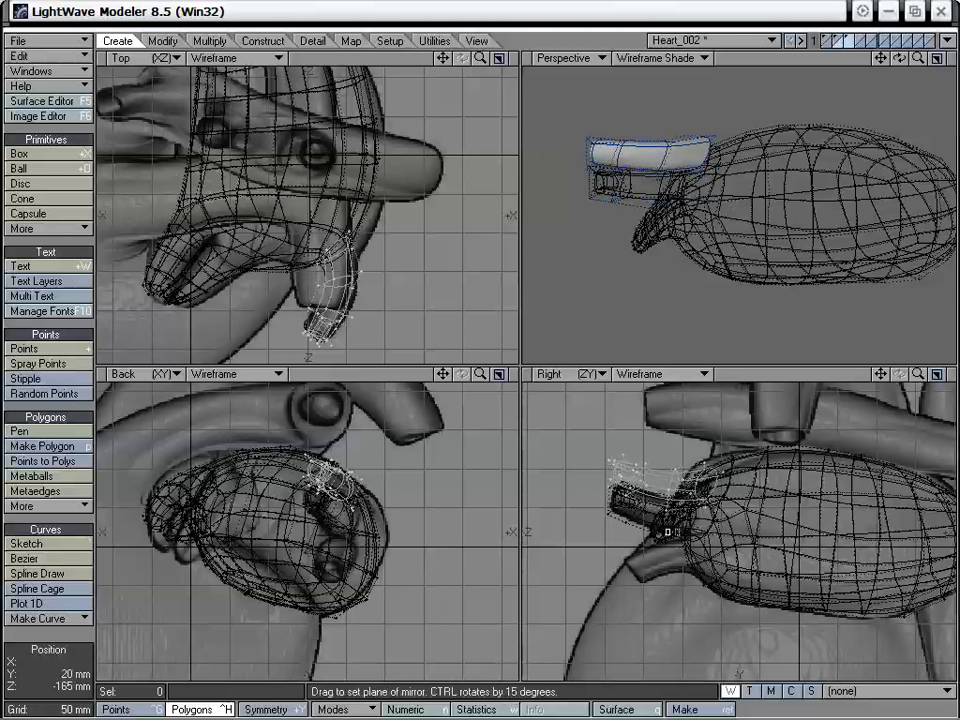
pyautogui.moveTo(663, 521); pyautogui.dragTo(685, 521)
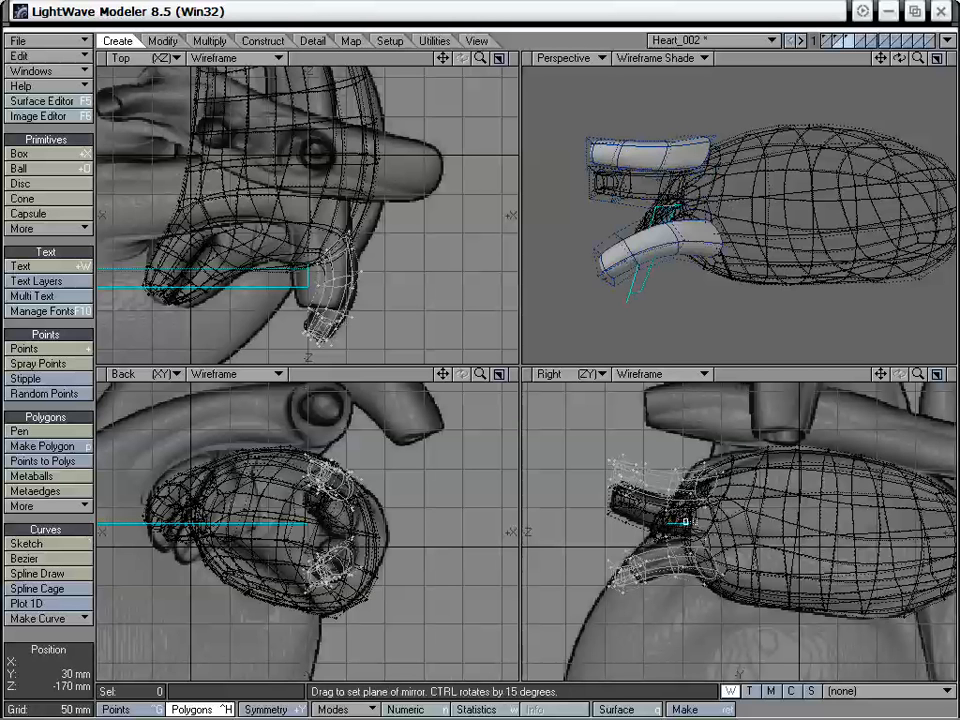
pyautogui.press('space')
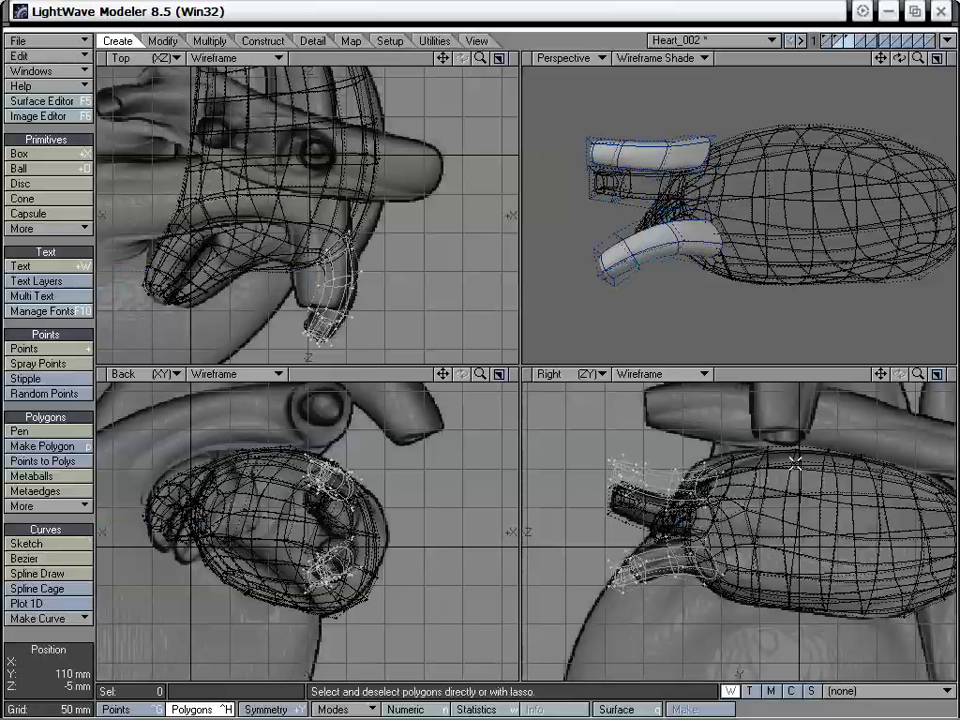
# - Delete the upper copy of the vessel, keeping only the mirrored lower one
pyautogui.moveTo(770, 460)
pyautogui.mouseDown(button='right')
pyautogui.moveTo(568, 497)
pyautogui.moveTo(690, 430)
pyautogui.moveTo(765, 447)
pyautogui.mouseUp(button='right')
pyautogui.press('Delete')
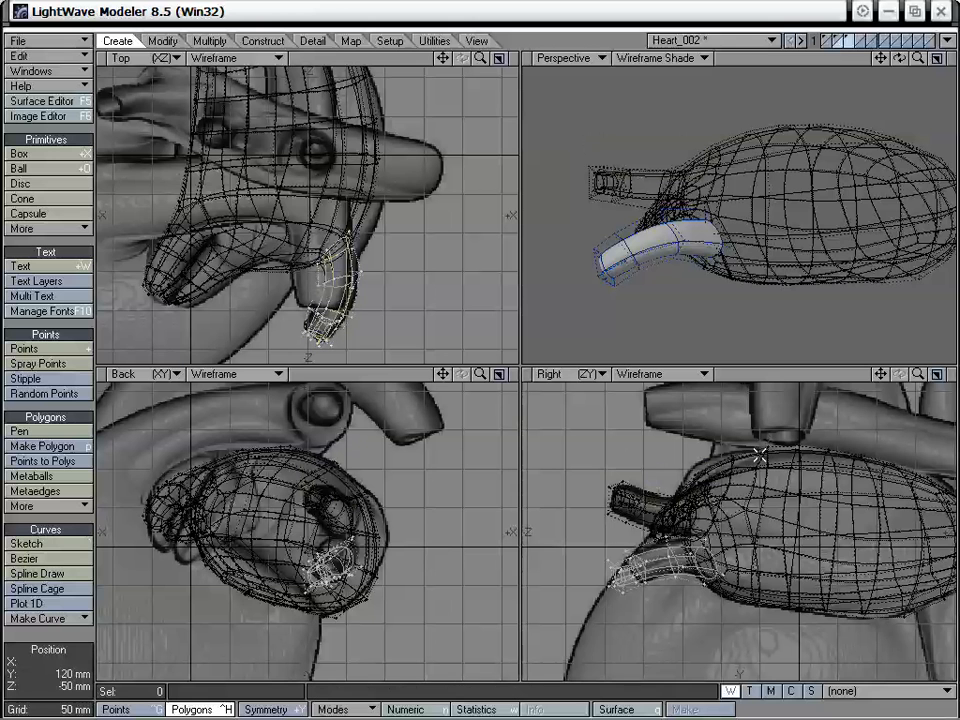
pyautogui.moveTo(880, 374); pyautogui.dragTo(945, 374)
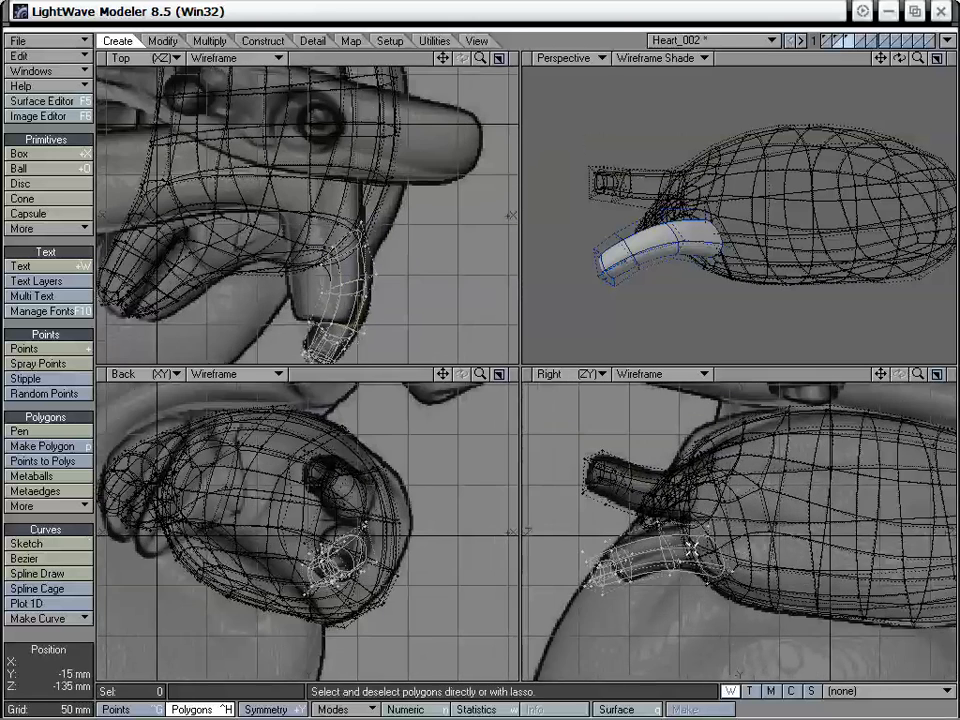
# - Move the mirrored vessel outward over the lower vessel in the Right view, and shift its 16 outer end points back toward the atrium
pyautogui.press('t')
pyautogui.moveTo(694, 545); pyautogui.dragTo(669, 540)
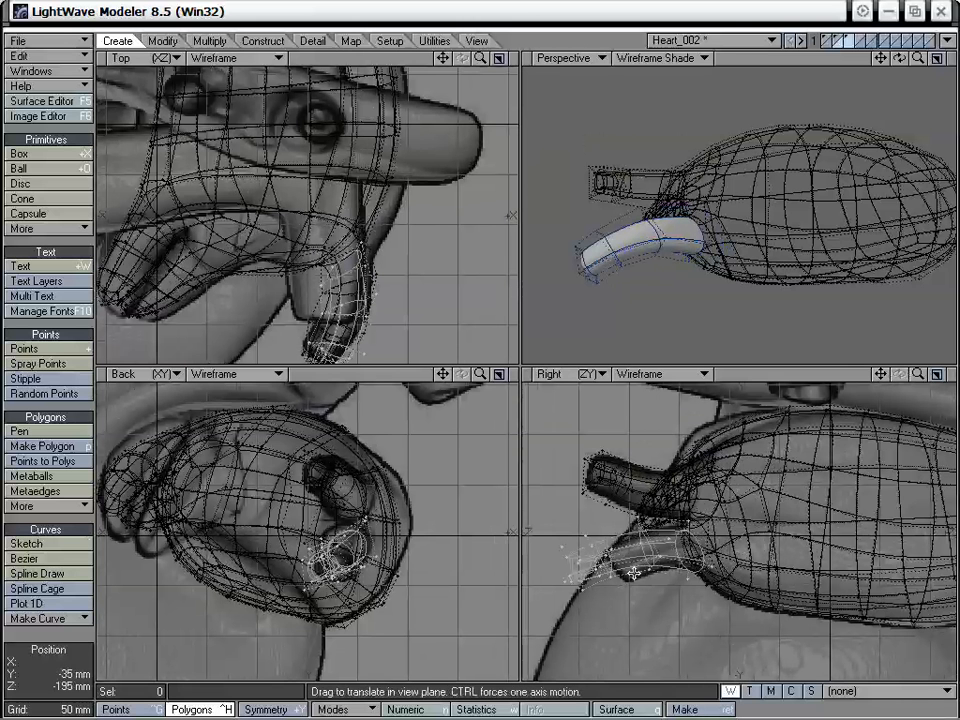
pyautogui.press('space')
pyautogui.hotkey('ctrl', 'g')
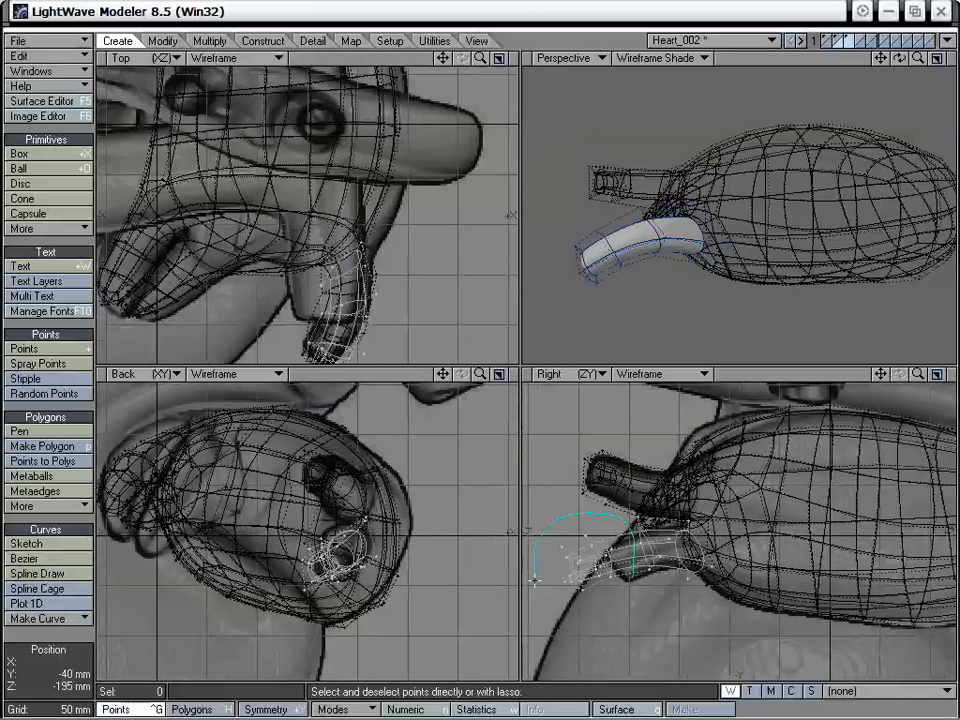
pyautogui.moveTo(535, 580); pyautogui.dragTo(536, 582, button='right')
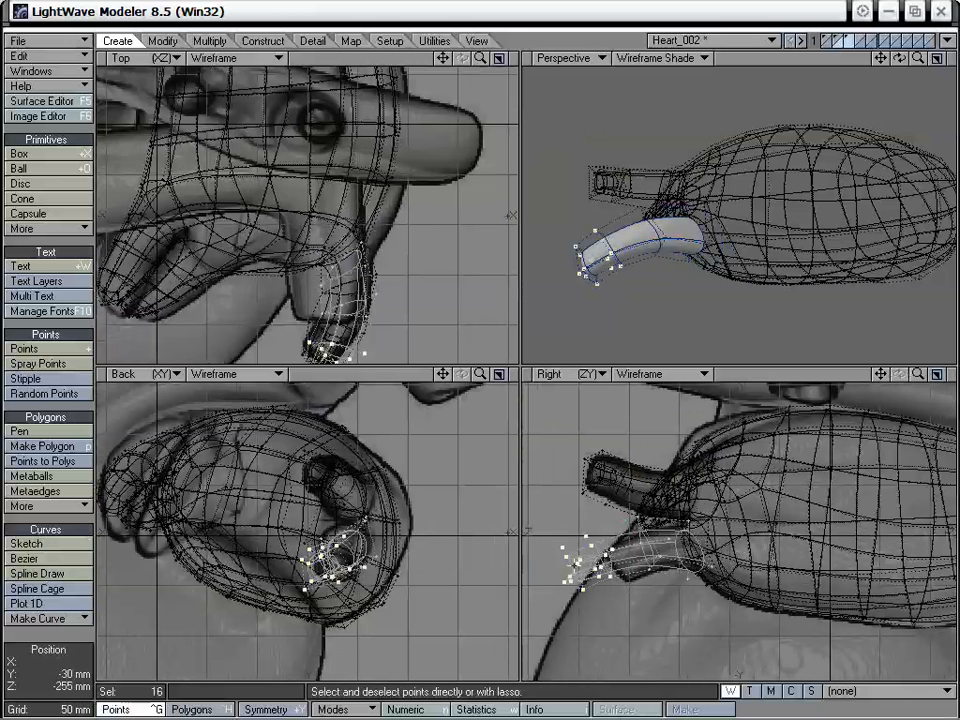
pyautogui.press('t')
pyautogui.moveTo(575, 566); pyautogui.dragTo(600, 566)
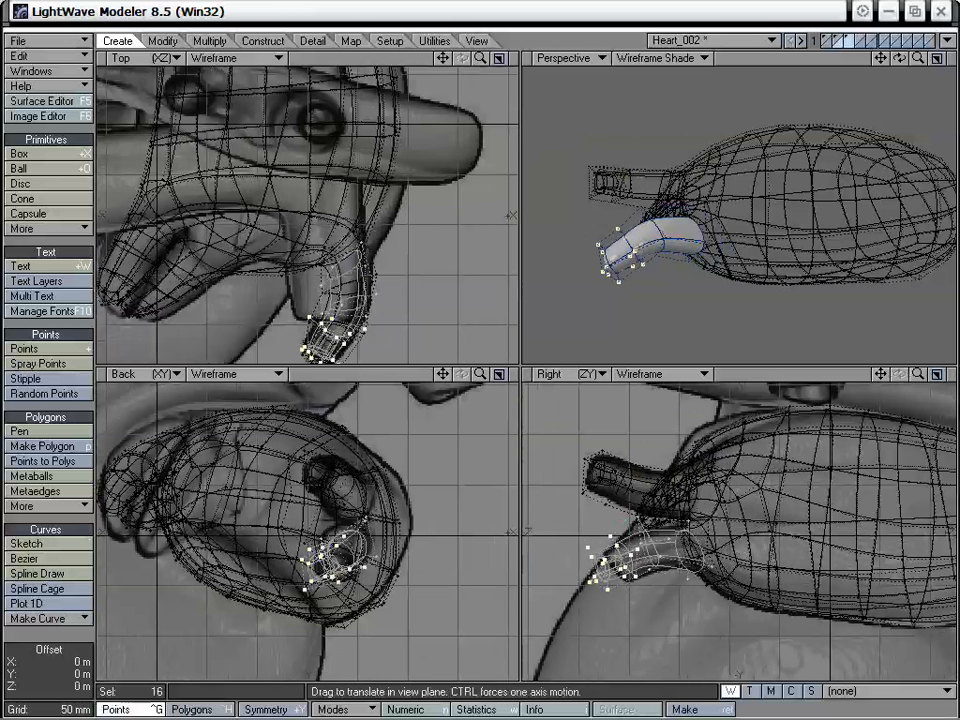
pyautogui.press('space')
# - Reshape the mirrored vessel's open root end by moving its points so the ring faces the atrium wall beneath the upper vessel
pyautogui.press('/')
pyautogui.keyDown('alt'); pyautogui.moveTo(652, 196); pyautogui.dragTo(773, 242); pyautogui.keyUp('alt')
pyautogui.press('a')
pyautogui.press('t')
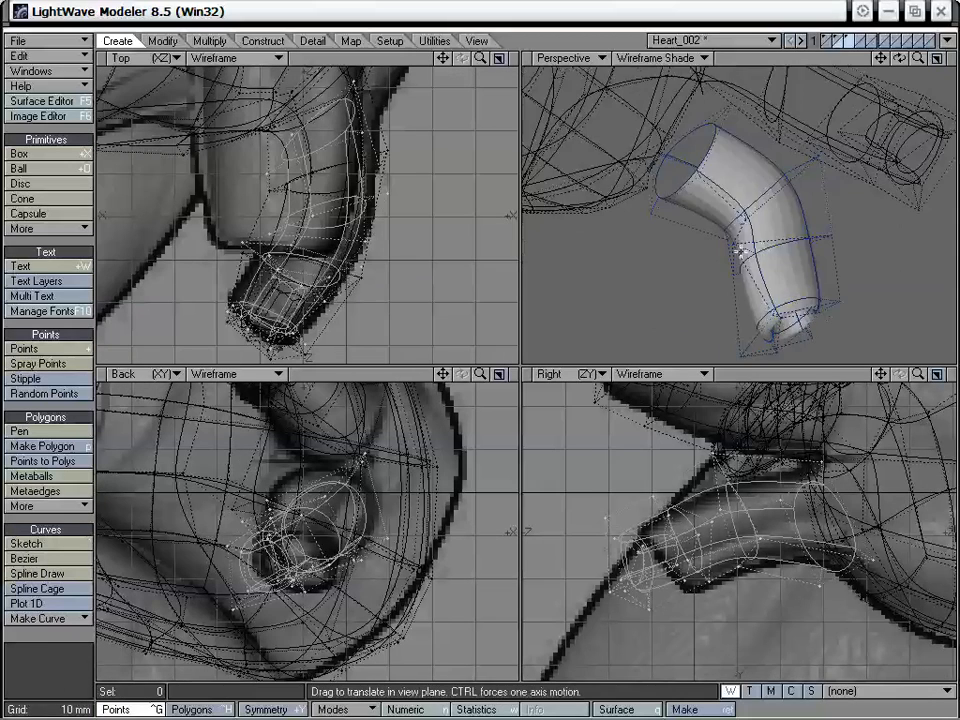
pyautogui.moveTo(776, 310)
pyautogui.mouseDown()
pyautogui.moveTo(792, 326)
pyautogui.moveTo(790, 314)
pyautogui.mouseUp()
pyautogui.keyDown('alt'); pyautogui.moveTo(790, 314); pyautogui.dragTo(724, 206); pyautogui.keyUp('alt')
pyautogui.moveTo(796, 233)
pyautogui.keyDown('alt'); pyautogui.mouseDown()
pyautogui.moveTo(819, 229)
pyautogui.moveTo(789, 222)
pyautogui.mouseUp(); pyautogui.keyUp('alt')
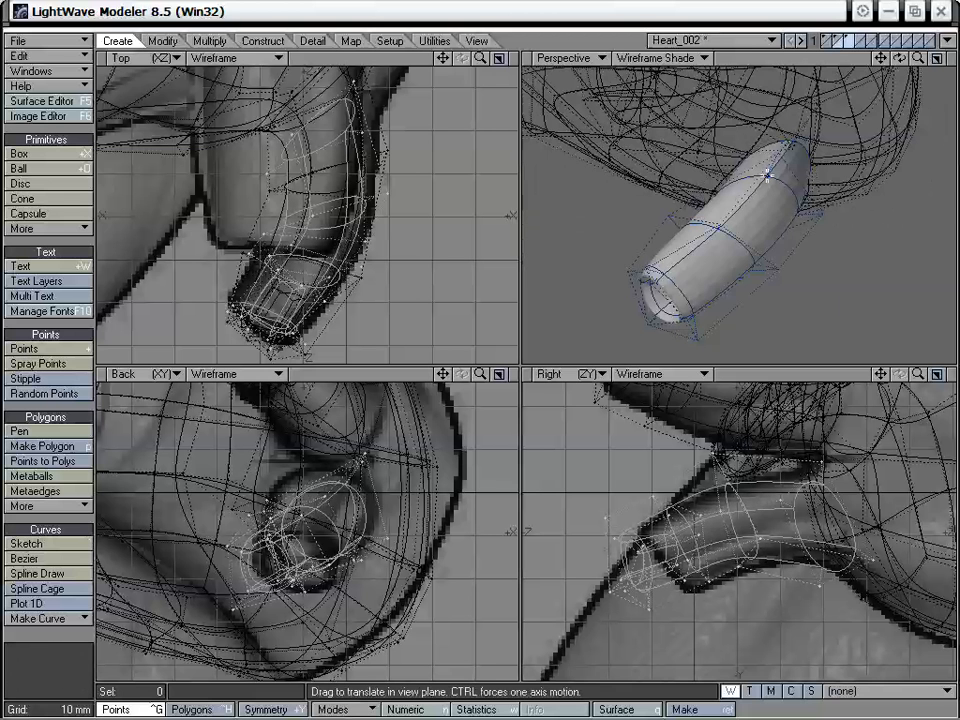
pyautogui.moveTo(767, 175); pyautogui.dragTo(755, 200)
pyautogui.moveTo(735, 135); pyautogui.dragTo(707, 188)
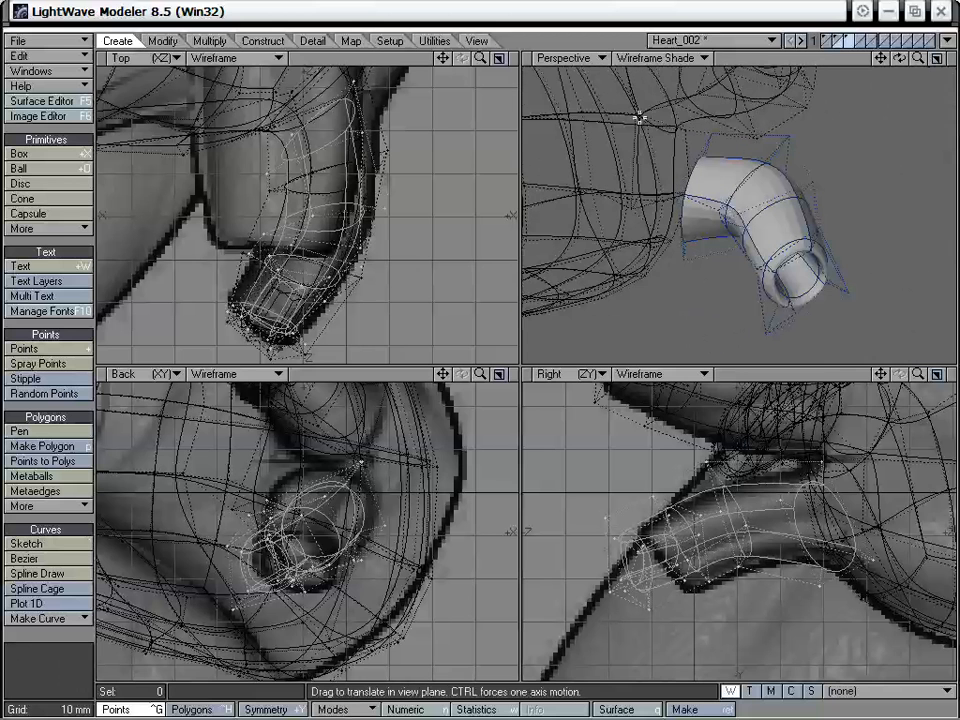
pyautogui.keyDown('alt'); pyautogui.moveTo(702, 237); pyautogui.dragTo(840, 270); pyautogui.keyUp('alt')
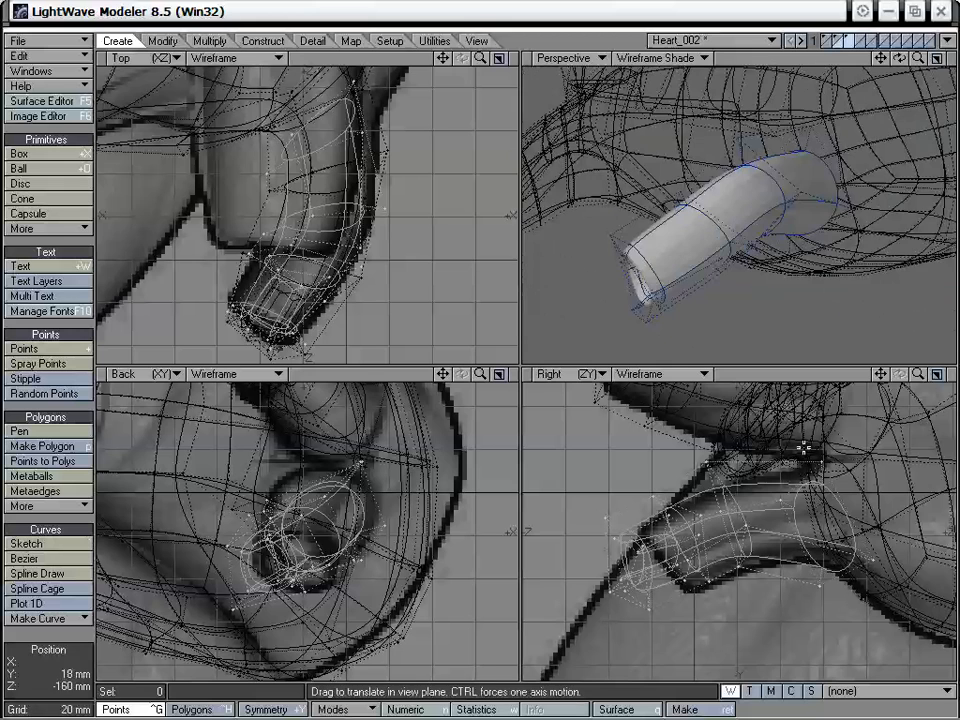
pyautogui.keyDown('alt'); pyautogui.moveTo(706, 439); pyautogui.dragTo(723, 425); pyautogui.keyUp('alt')
pyautogui.keyDown('alt'); pyautogui.moveTo(727, 258); pyautogui.dragTo(838, 270); pyautogui.keyUp('alt')
pyautogui.moveTo(687, 227); pyautogui.dragTo(661, 236)
pyautogui.keyDown('alt'); pyautogui.moveTo(661, 236); pyautogui.dragTo(699, 272); pyautogui.keyUp('alt')
pyautogui.moveTo(801, 320); pyautogui.dragTo(820, 250)
pyautogui.moveTo(832, 152); pyautogui.dragTo(824, 185)
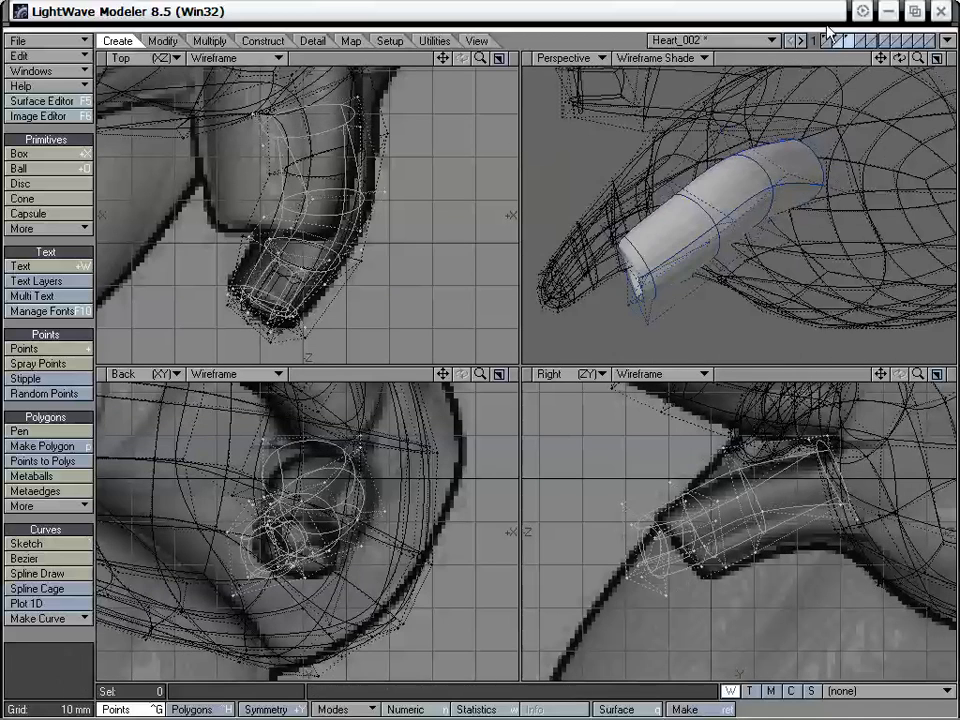
# - Delete the atrium polygon just below the upper vessel's base to make an opening for the lower vessel
pyautogui.click(839, 38)
pyautogui.keyDown('alt'); pyautogui.moveTo(762, 138); pyautogui.dragTo(736, 197); pyautogui.keyUp('alt')
pyautogui.hotkey('ctrl', 'h')
pyautogui.click(772, 175)
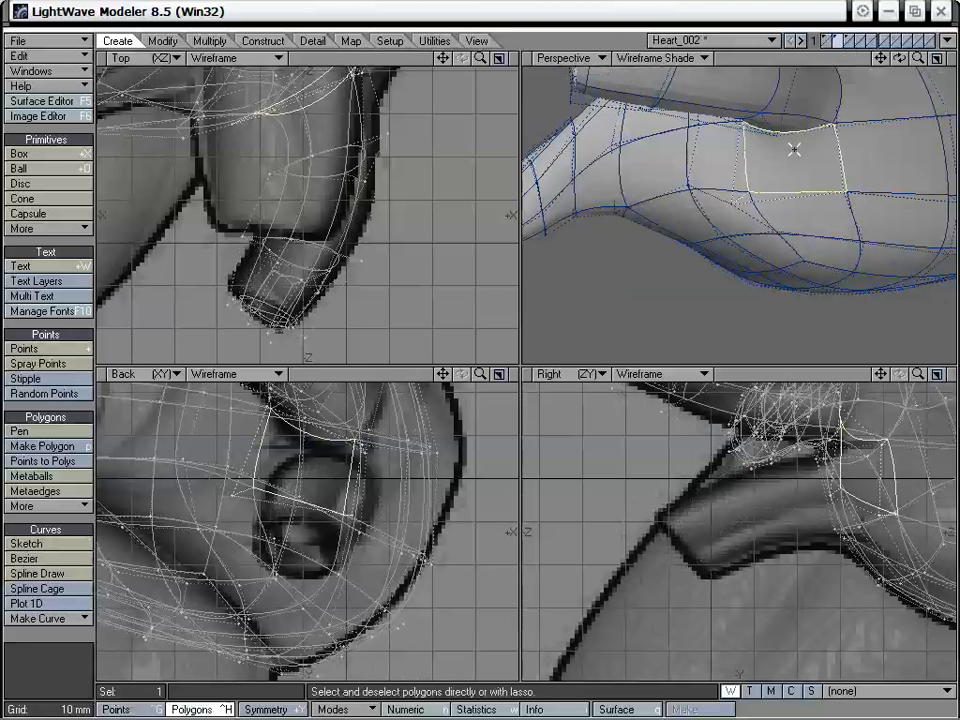
pyautogui.press('Delete')
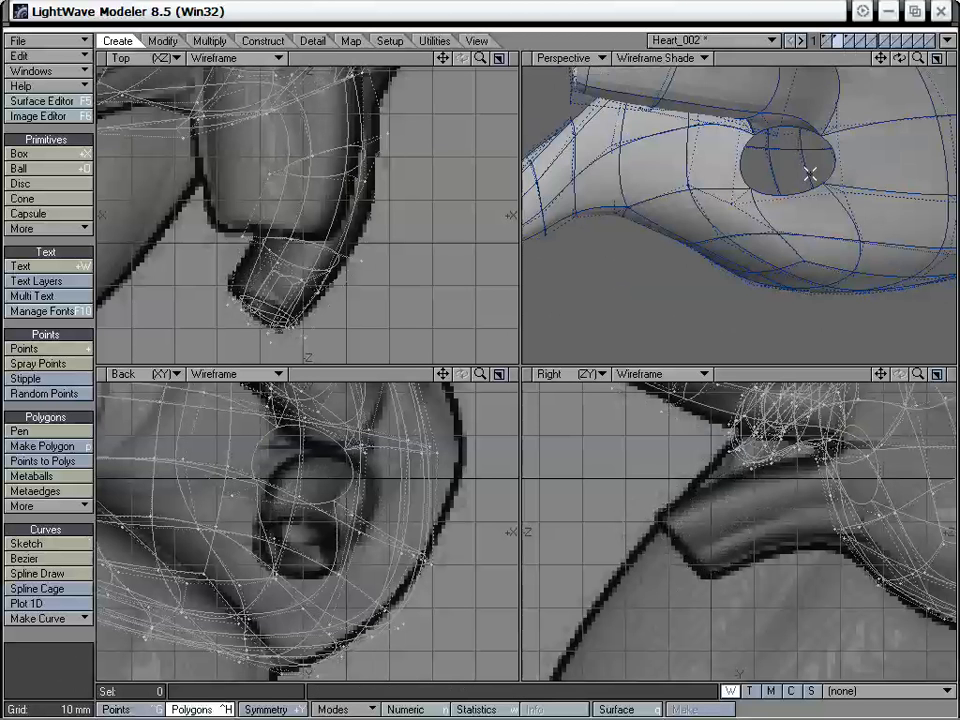
pyautogui.moveTo(810, 171)
pyautogui.keyDown('alt'); pyautogui.mouseDown()
pyautogui.moveTo(776, 186)
pyautogui.moveTo(806, 157)
pyautogui.mouseUp(); pyautogui.keyUp('alt')
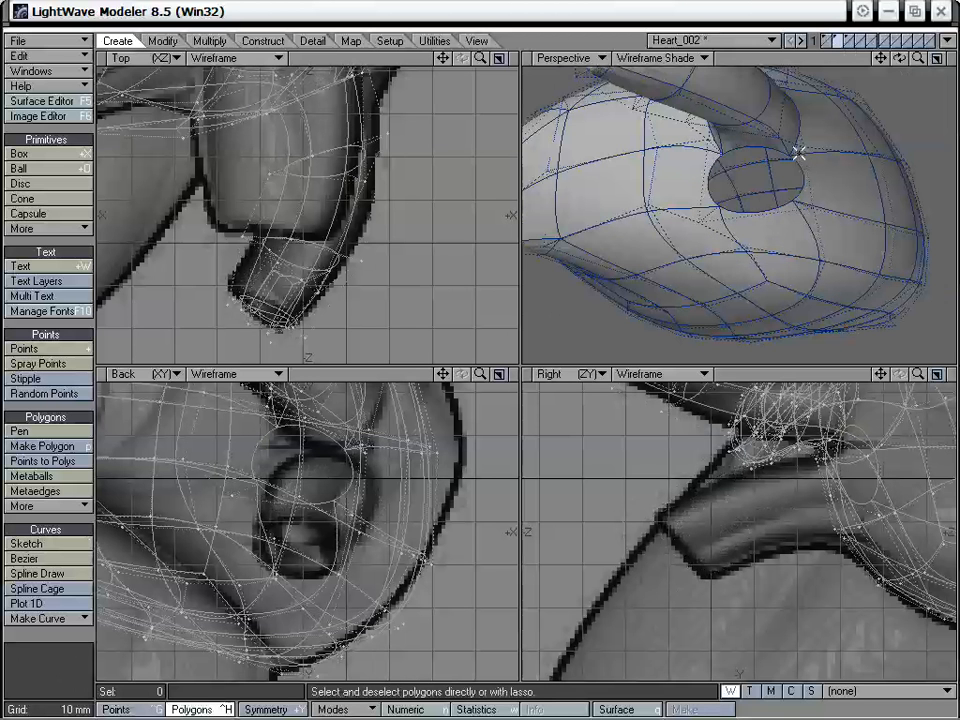
# - Transfer the reshaped lower vessel from the third layer into the atrium's layer
pyautogui.click(848, 41)
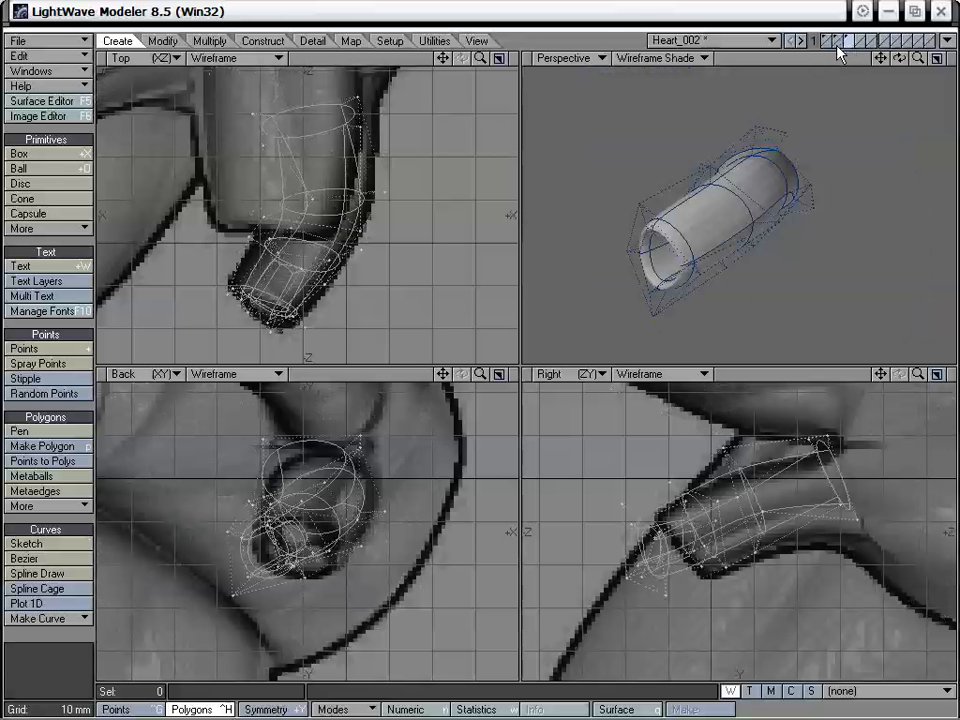
pyautogui.click(836, 42)
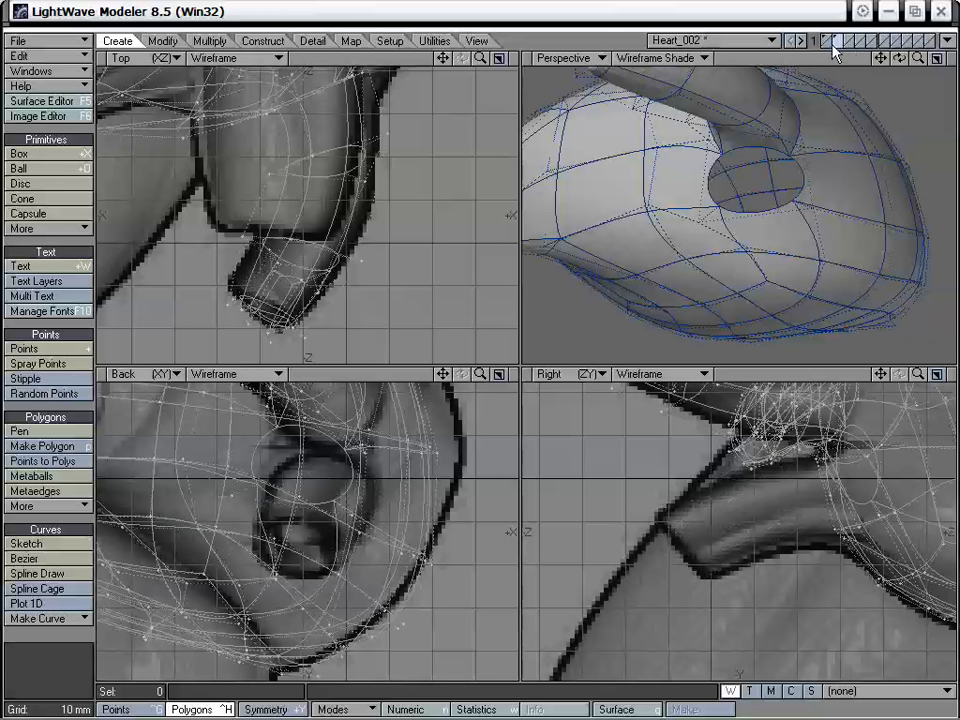
pyautogui.keyDown('alt'); pyautogui.moveTo(833, 95); pyautogui.dragTo(566, 160); pyautogui.keyUp('alt')
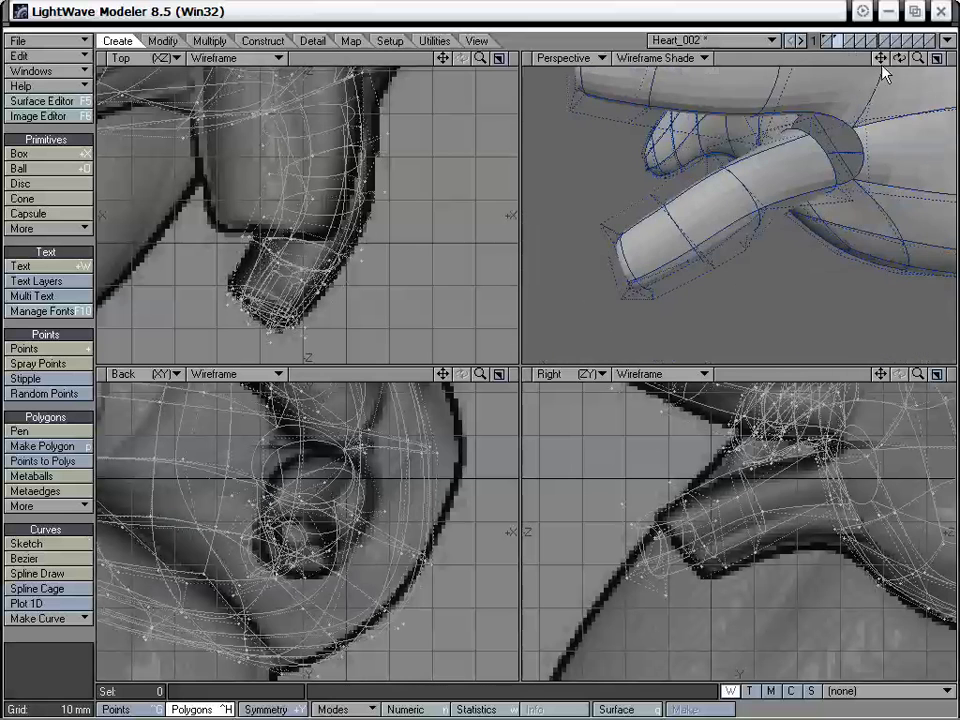
# - Examine the gap between the lower vessel's root and the atrium opening in a full-size Perspective view
pyautogui.moveTo(882, 64); pyautogui.dragTo(826, 128)
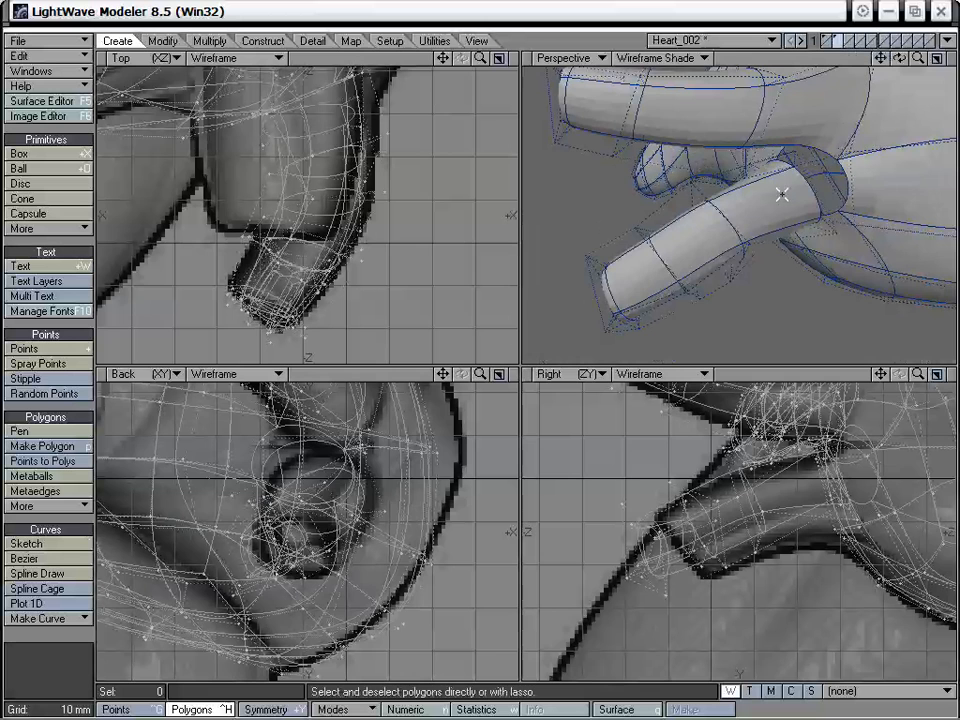
pyautogui.press('KP_0')
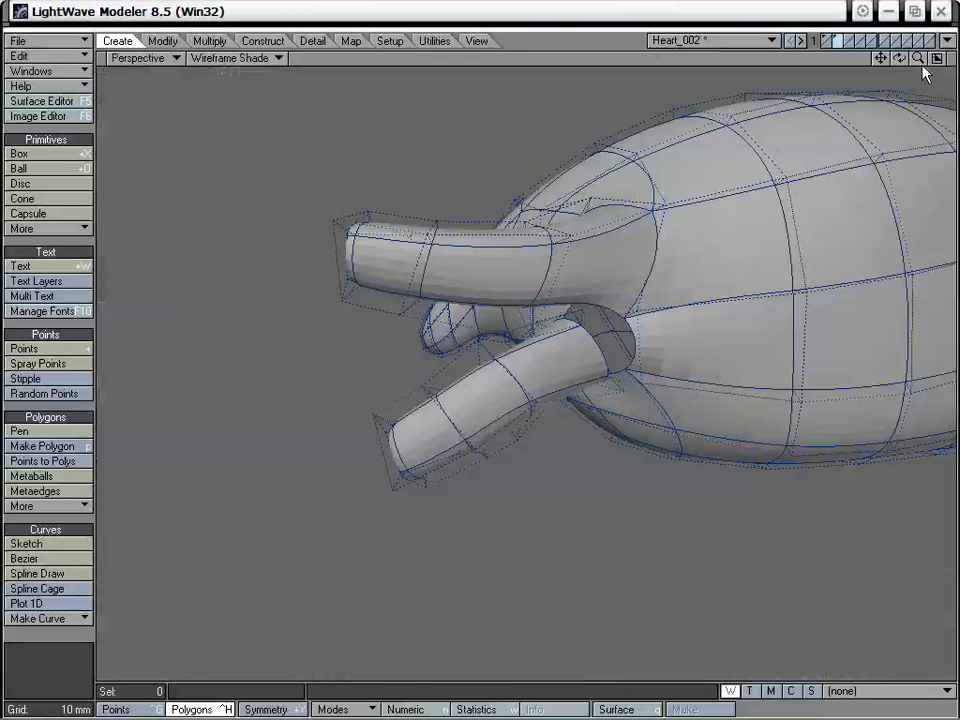
pyautogui.moveTo(919, 61); pyautogui.dragTo(955, 64)
pyautogui.moveTo(881, 61); pyautogui.dragTo(845, 115)
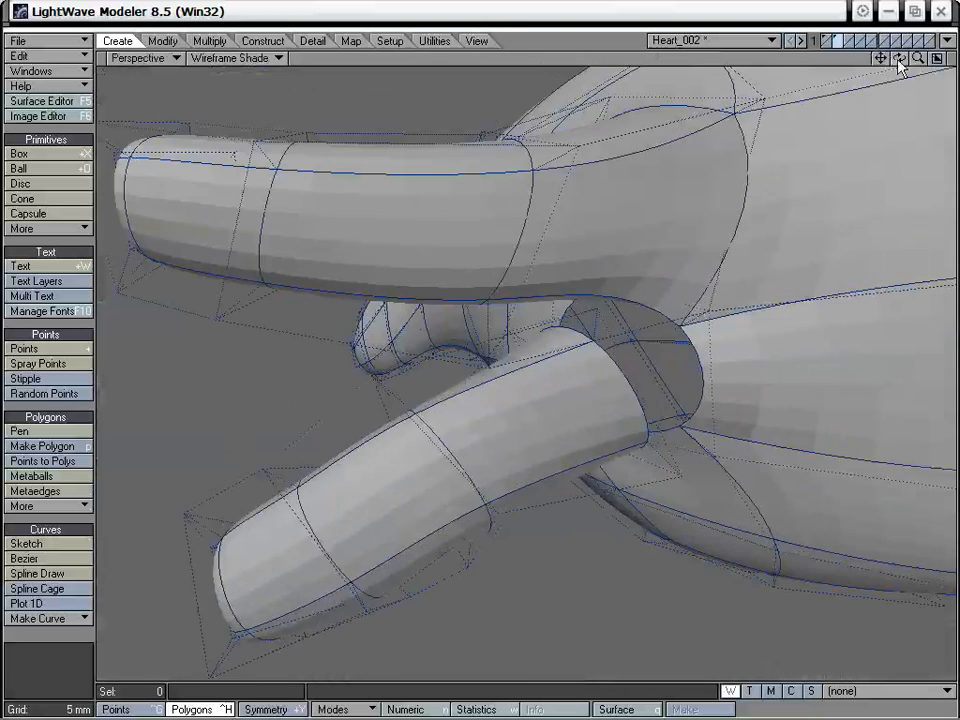
pyautogui.moveTo(917, 61); pyautogui.dragTo(944, 62)
pyautogui.moveTo(624, 366)
pyautogui.keyDown('alt'); pyautogui.mouseDown()
pyautogui.moveTo(703, 384)
pyautogui.moveTo(620, 372)
pyautogui.mouseUp(); pyautogui.keyUp('alt')
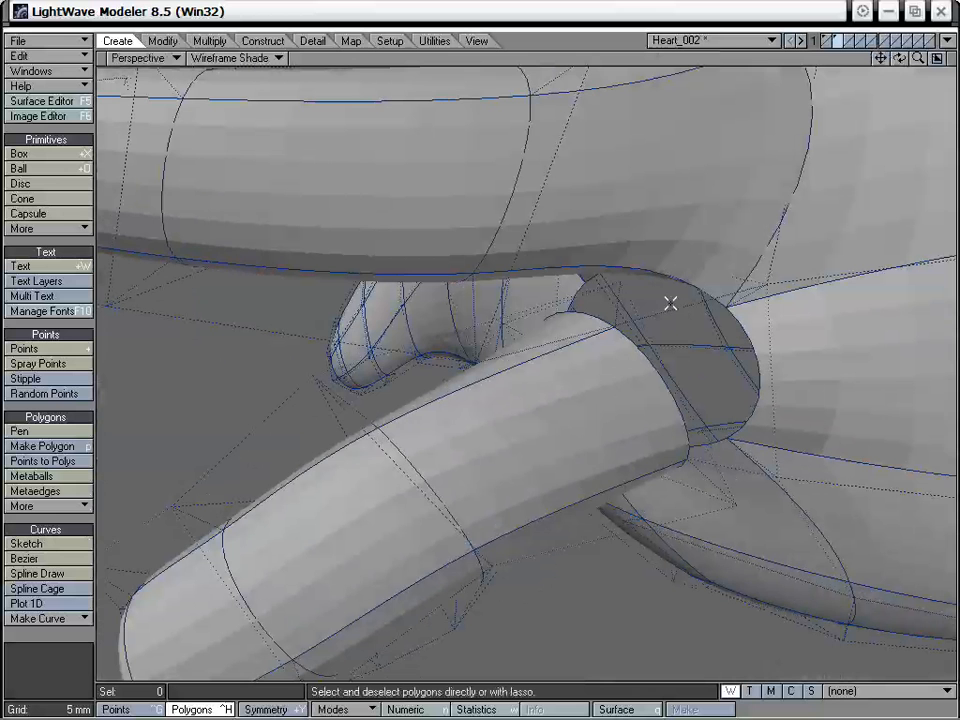
# - Weld two of the lower vessel's root points to the matching corners of the atrium opening
pyautogui.hotkey('ctrl', 'g')
pyautogui.keyDown('alt'); pyautogui.moveTo(673, 322); pyautogui.dragTo(719, 303); pyautogui.keyUp('alt')
pyautogui.click(659, 296)
pyautogui.click(728, 318)
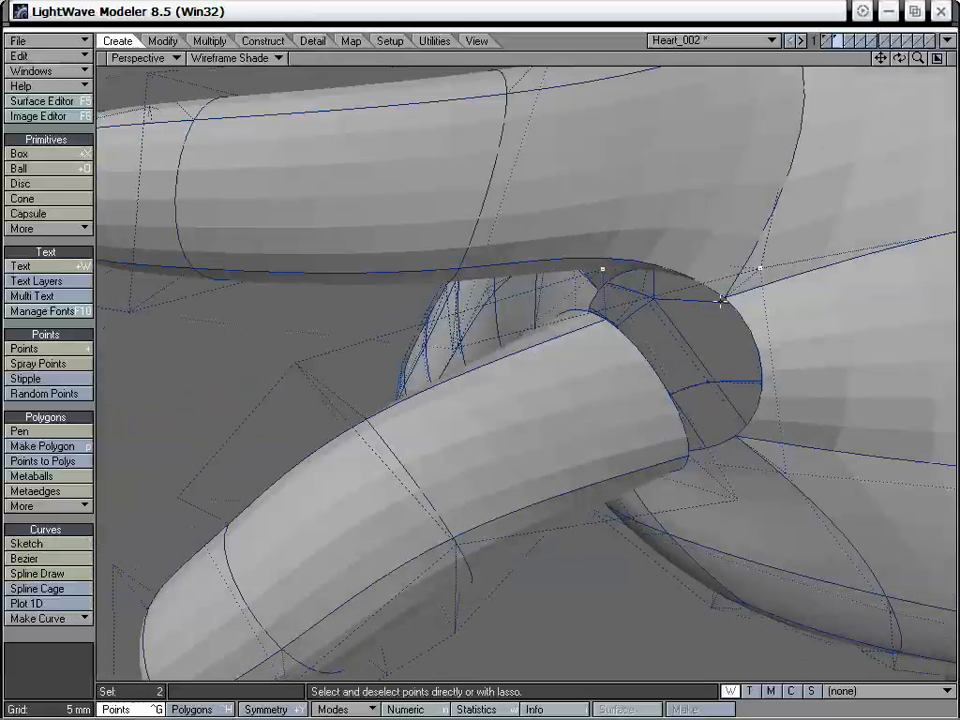
pyautogui.hotkey('ctrl', 'w')
pyautogui.moveTo(333, 286); pyautogui.dragTo(353, 280)
pyautogui.click(452, 311)
pyautogui.keyDown('alt'); pyautogui.moveTo(555, 359); pyautogui.dragTo(411, 259); pyautogui.keyUp('alt')
pyautogui.hotkey('ctrl', 'w')
# - Weld the remaining root points of the lower vessel to the atrium opening so the gap around its base closes
pyautogui.click(407, 316)
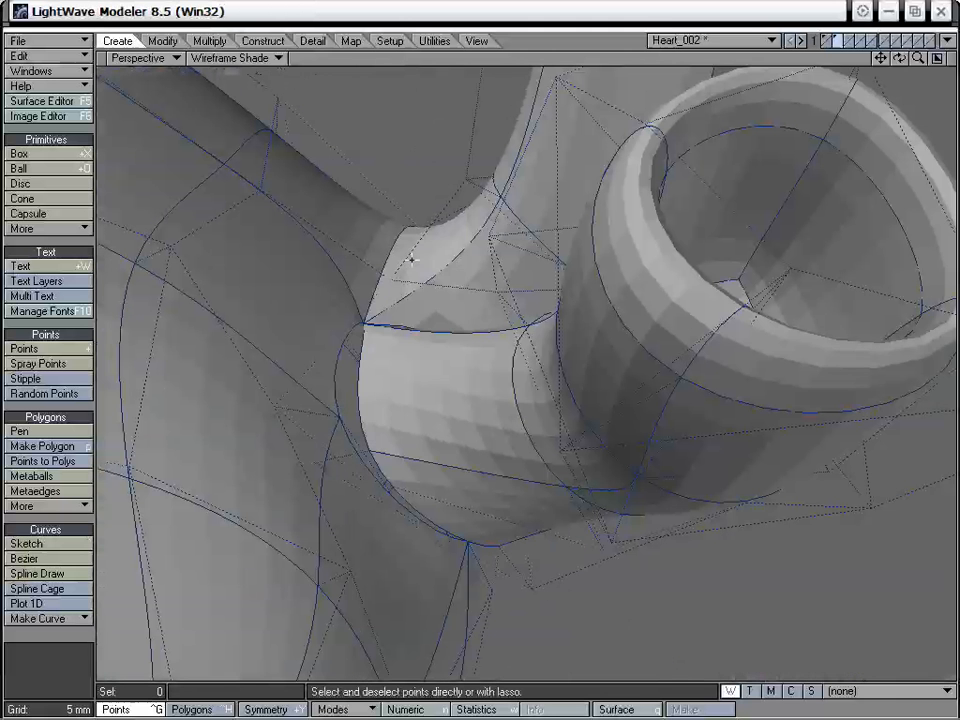
pyautogui.hotkey('ctrl', 'w')
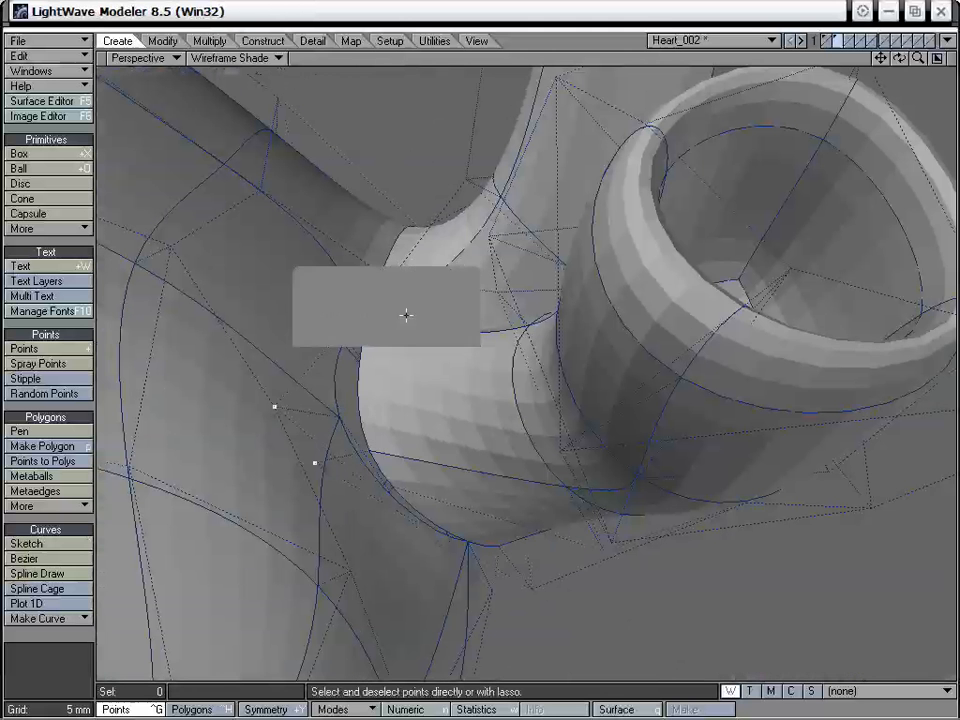
pyautogui.click(405, 315)
pyautogui.keyDown('alt'); pyautogui.moveTo(501, 422); pyautogui.dragTo(456, 496); pyautogui.keyUp('alt')
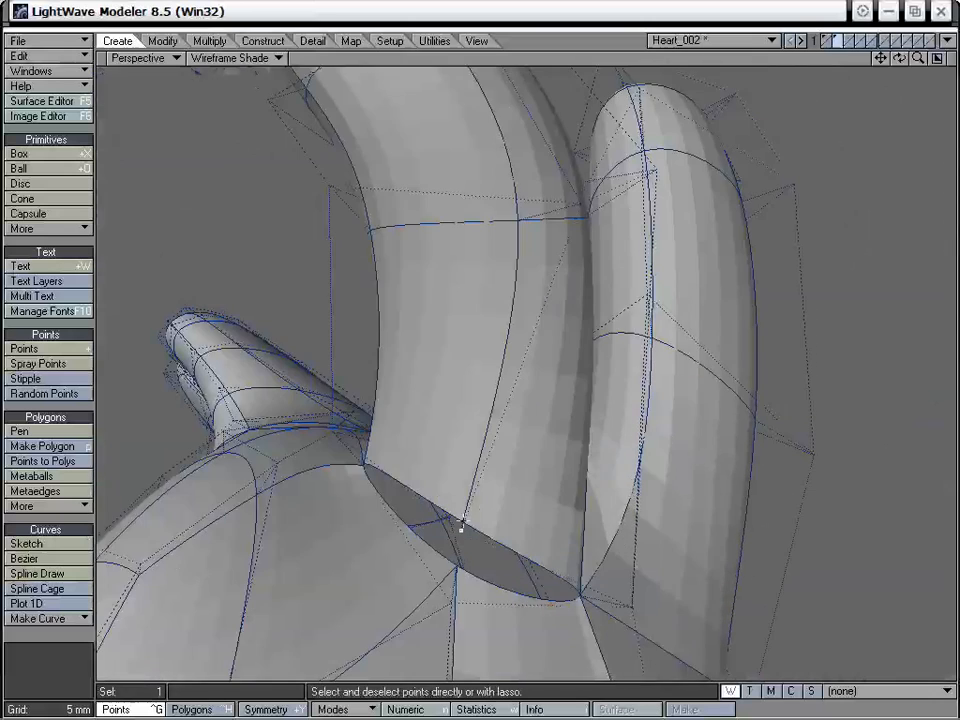
pyautogui.click(506, 553)
pyautogui.hotkey('ctrl', 'w')
pyautogui.click(407, 313)
pyautogui.keyDown('alt'); pyautogui.moveTo(409, 315); pyautogui.dragTo(676, 428); pyautogui.keyUp('alt')
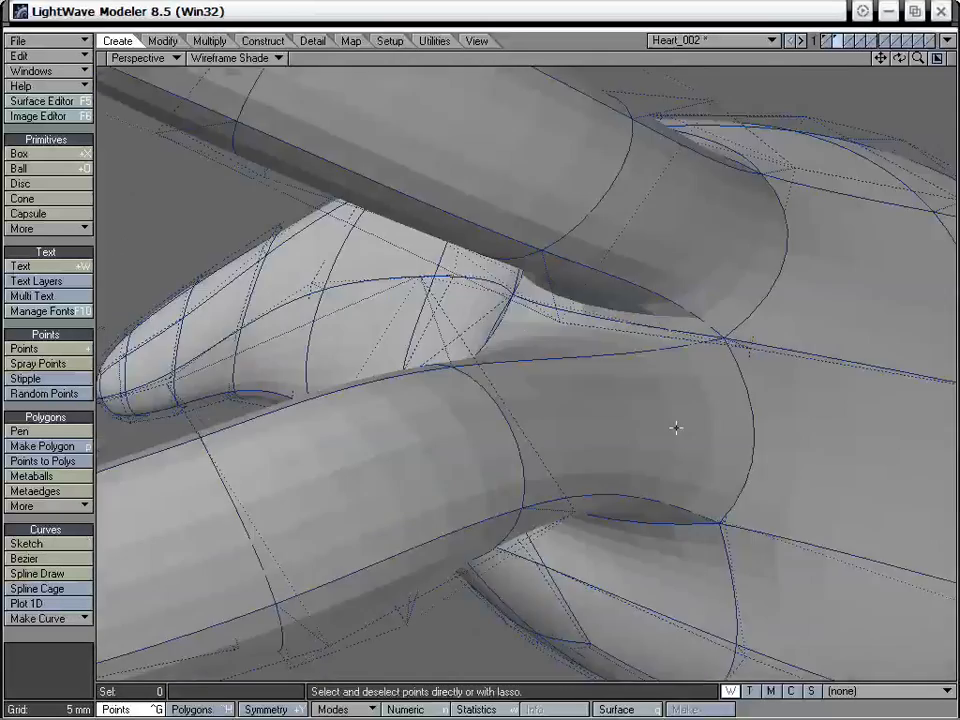
# - Nudge individual points where the lower vessel joins the atrium to smooth the new junction
pyautogui.moveTo(918, 58); pyautogui.dragTo(891, 81)
pyautogui.keyDown('alt'); pyautogui.moveTo(620, 370); pyautogui.dragTo(577, 380); pyautogui.keyUp('alt')
pyautogui.press('t')
pyautogui.moveTo(549, 435); pyautogui.dragTo(559, 377)
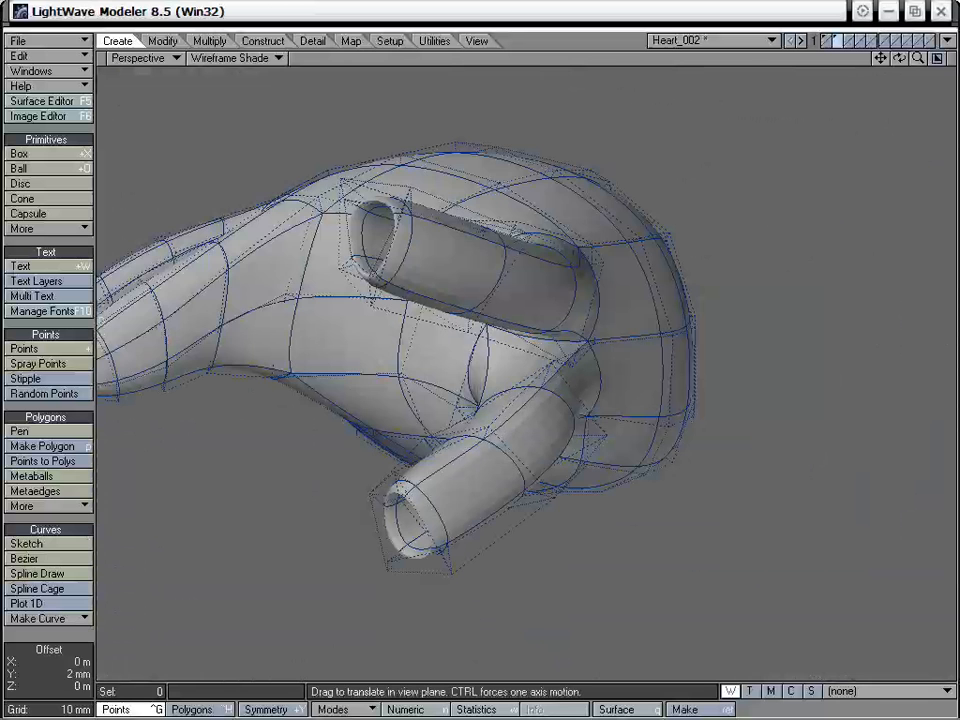
pyautogui.moveTo(497, 394)
pyautogui.keyDown('alt'); pyautogui.mouseDown()
pyautogui.moveTo(482, 405)
pyautogui.moveTo(495, 387)
pyautogui.mouseUp(); pyautogui.keyUp('alt')
pyautogui.keyDown('alt'); pyautogui.moveTo(497, 435); pyautogui.dragTo(541, 346); pyautogui.keyUp('alt')
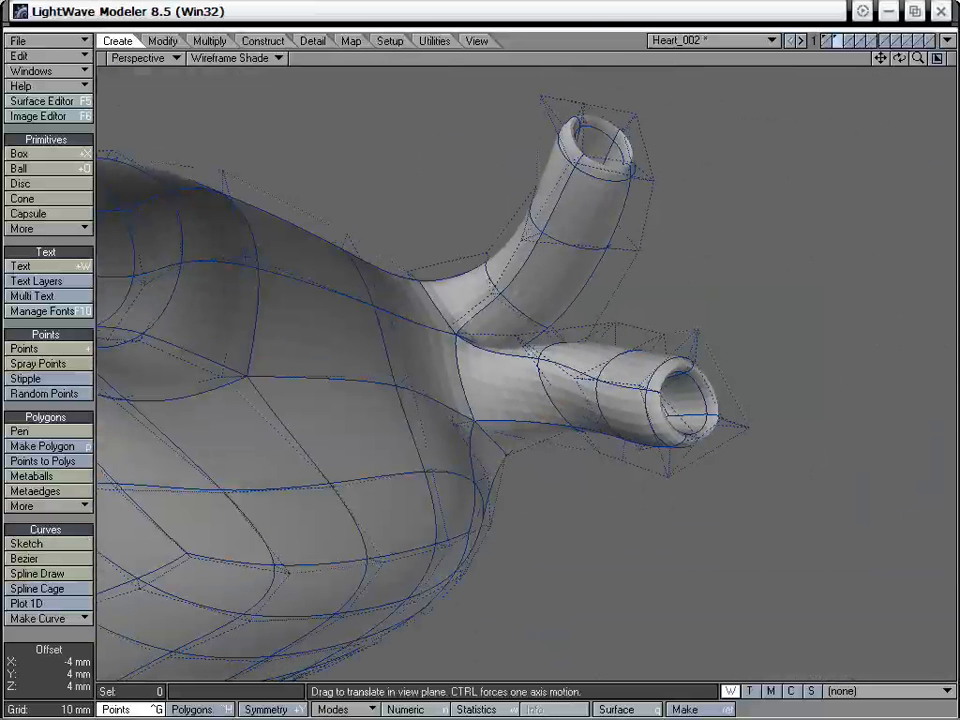
# - Refine the points in the crotch between the two vessels and along the lower vessel's underside for a smoother flow
pyautogui.moveTo(412, 288); pyautogui.dragTo(410, 294)
pyautogui.moveTo(574, 424); pyautogui.dragTo(575, 428)
pyautogui.keyDown('alt'); pyautogui.moveTo(584, 418); pyautogui.dragTo(540, 378); pyautogui.keyUp('alt')
pyautogui.moveTo(499, 303); pyautogui.dragTo(495, 297)
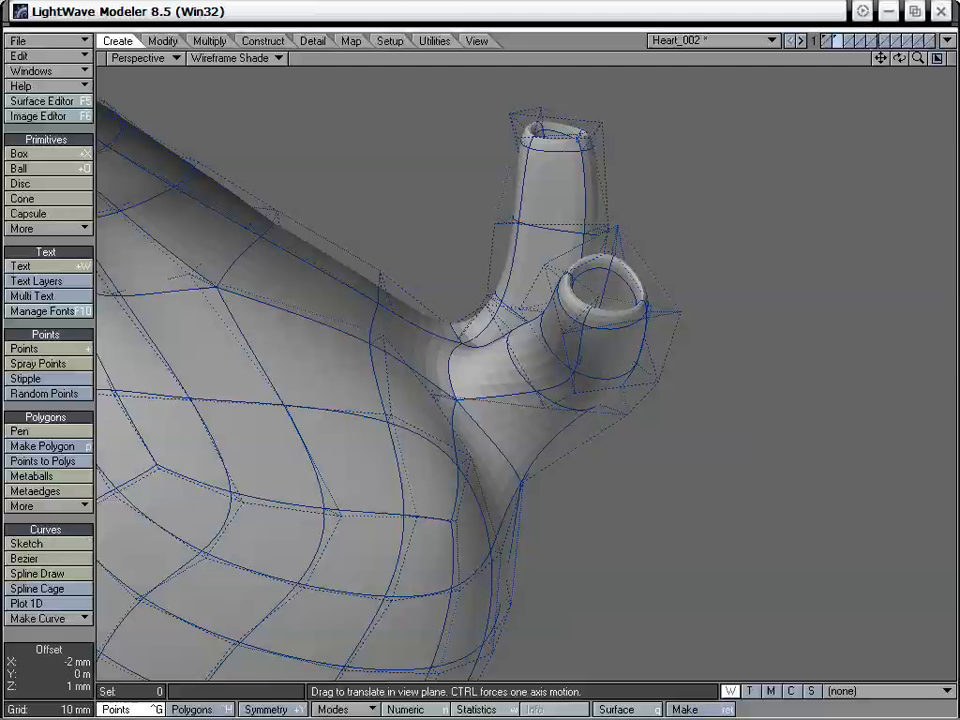
pyautogui.moveTo(548, 397); pyautogui.dragTo(555, 320)
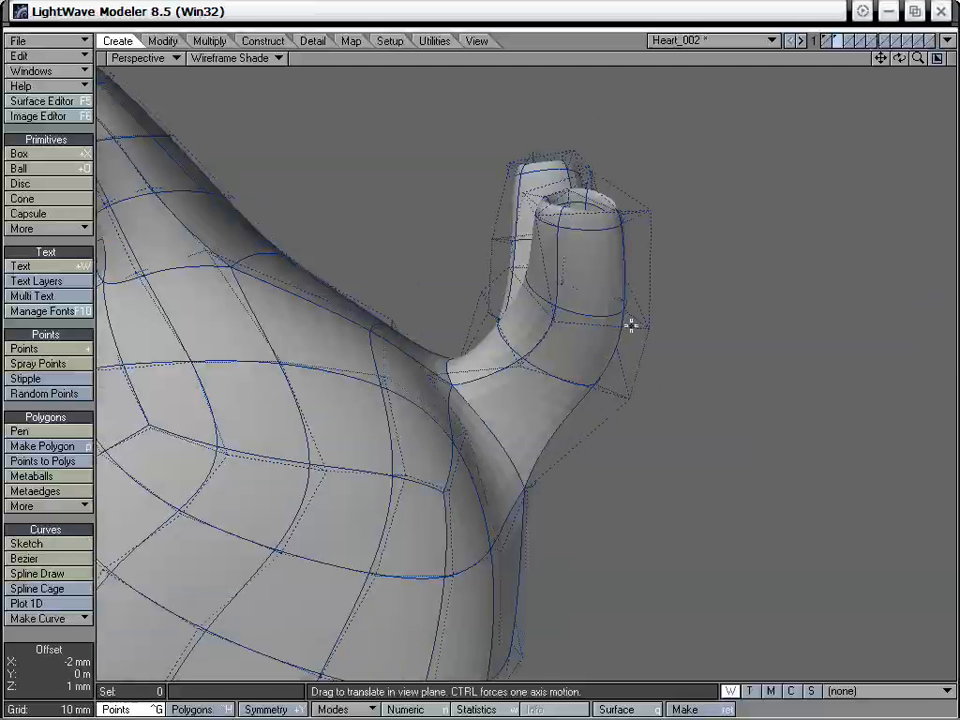
pyautogui.moveTo(618, 360); pyautogui.dragTo(613, 357)
pyautogui.moveTo(529, 486); pyautogui.dragTo(517, 480)
pyautogui.keyDown('alt'); pyautogui.moveTo(636, 360); pyautogui.dragTo(608, 363); pyautogui.keyUp('alt')
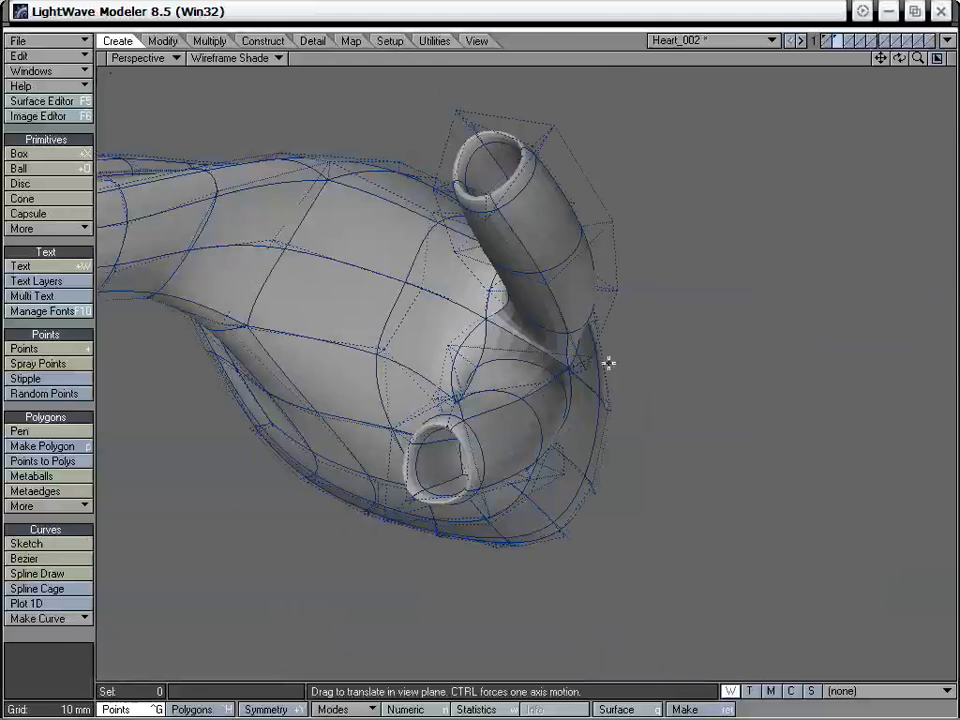
pyautogui.moveTo(478, 365); pyautogui.dragTo(424, 311)
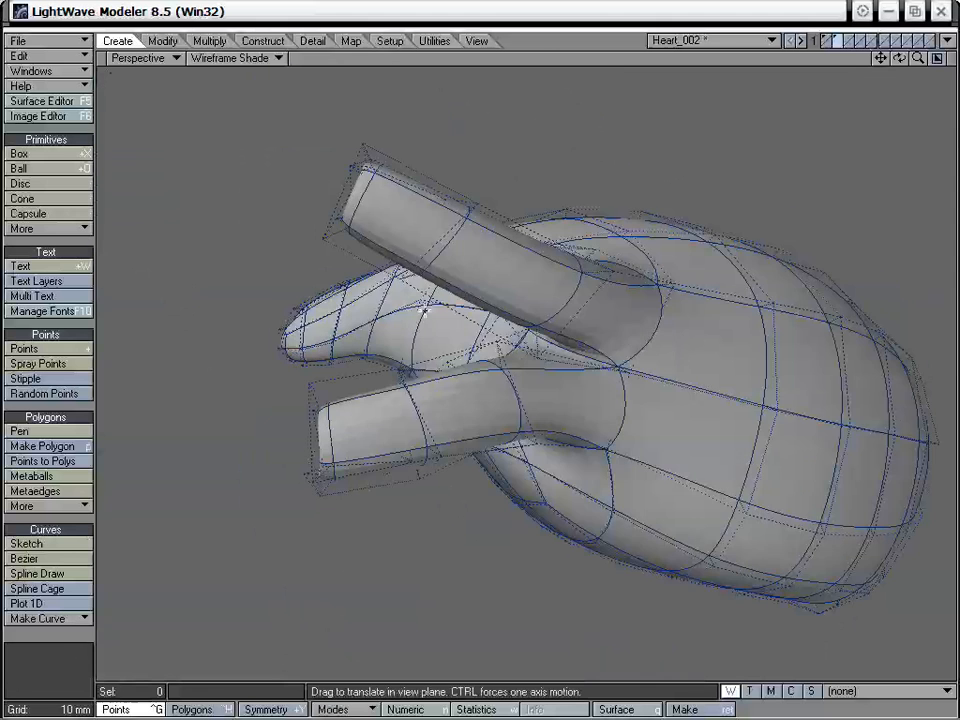
# - Compare the joined lower vessel with the background images in the four-view layout
pyautogui.press('0')
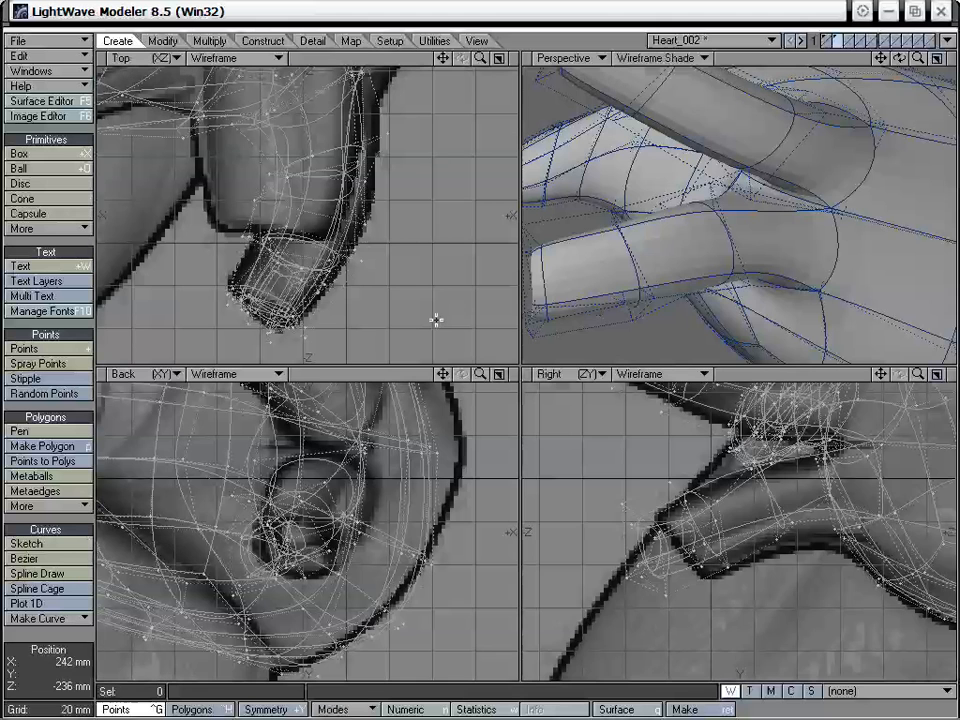
pyautogui.press('a')
pyautogui.keyDown('alt'); pyautogui.moveTo(782, 214); pyautogui.dragTo(703, 236); pyautogui.keyUp('alt')
pyautogui.keyDown('alt'); pyautogui.moveTo(761, 289); pyautogui.dragTo(812, 218); pyautogui.keyUp('alt')
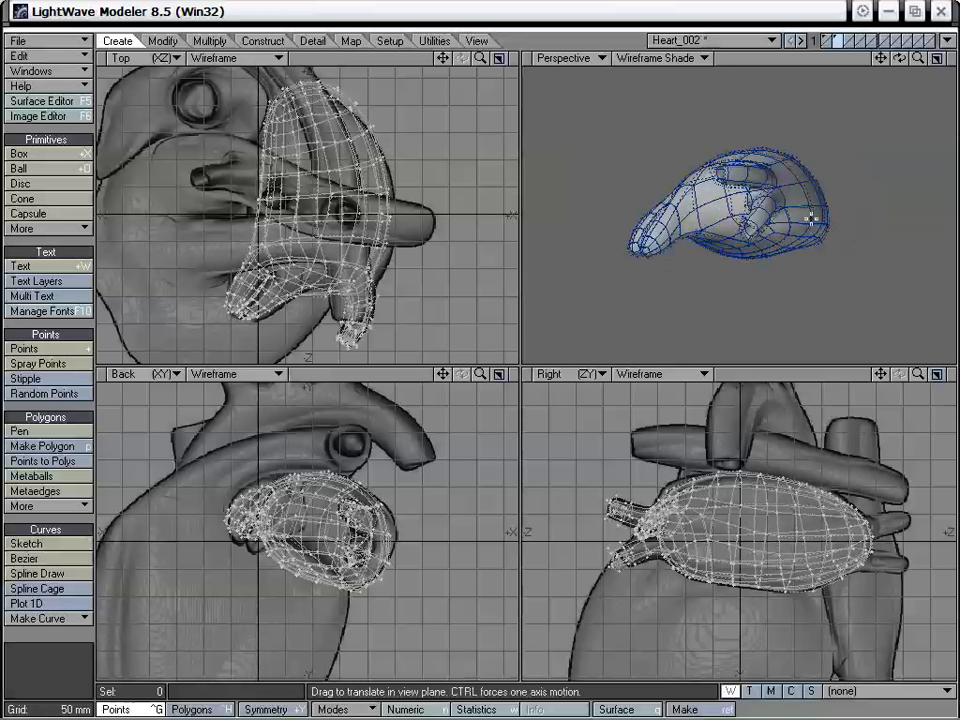
pyautogui.moveTo(918, 373); pyautogui.dragTo(945, 376)
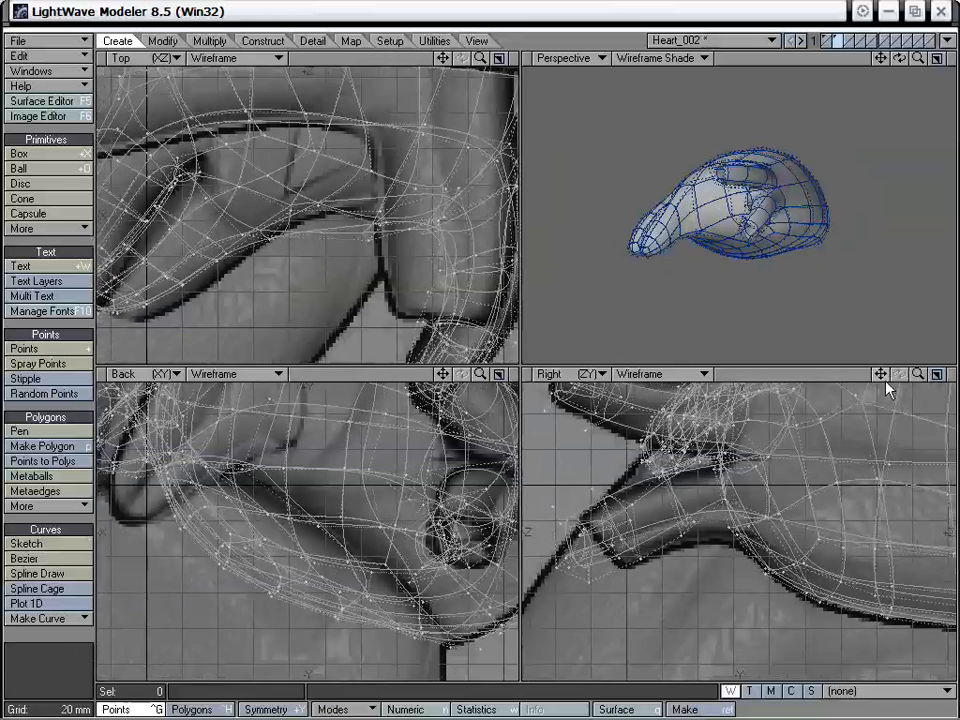
pyautogui.moveTo(881, 374); pyautogui.dragTo(905, 394)
pyautogui.keyDown('alt'); pyautogui.moveTo(776, 195); pyautogui.dragTo(738, 220); pyautogui.keyUp('alt')
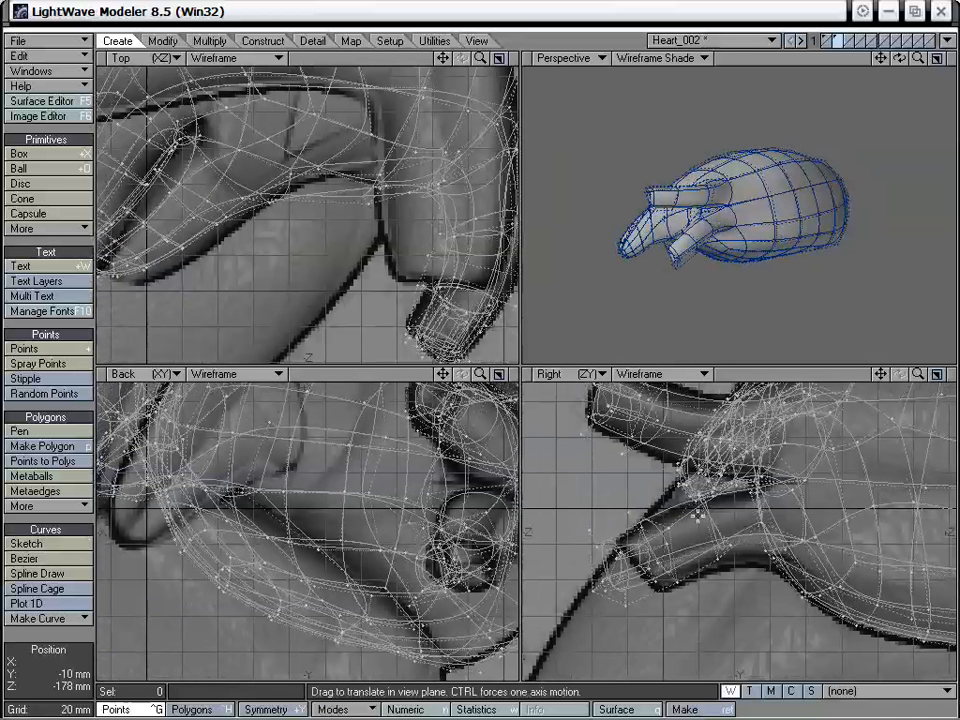
# - Select the 13 polygons of the lower vessel's outer end and rotate them in the Back view
pyautogui.press('space')
pyautogui.hotkey('ctrl', 'h')
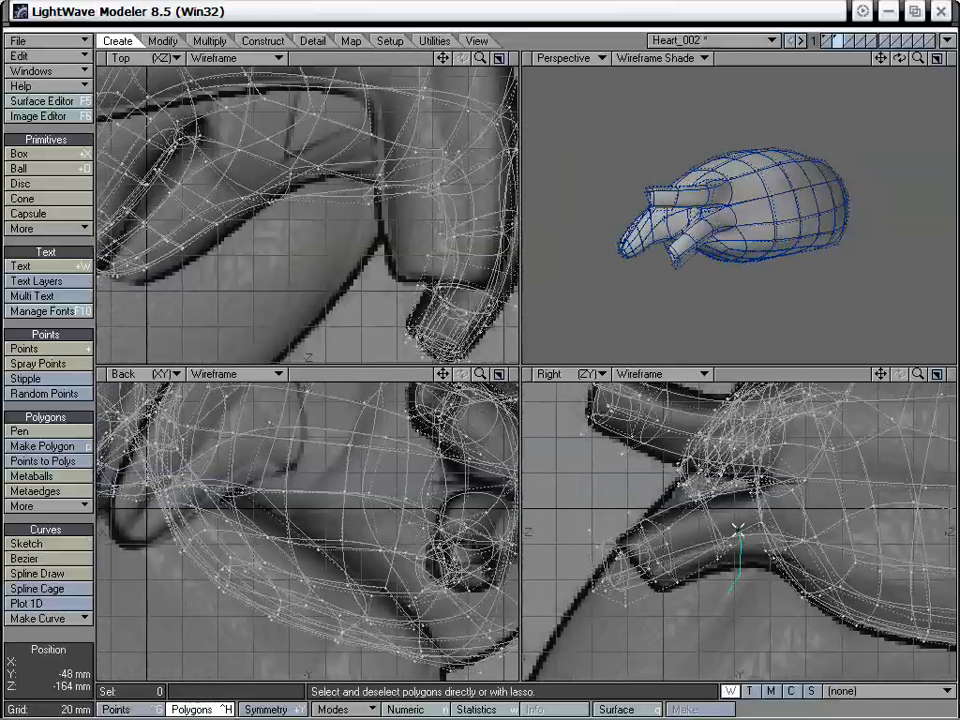
pyautogui.moveTo(747, 632); pyautogui.dragTo(747, 592, button='right')
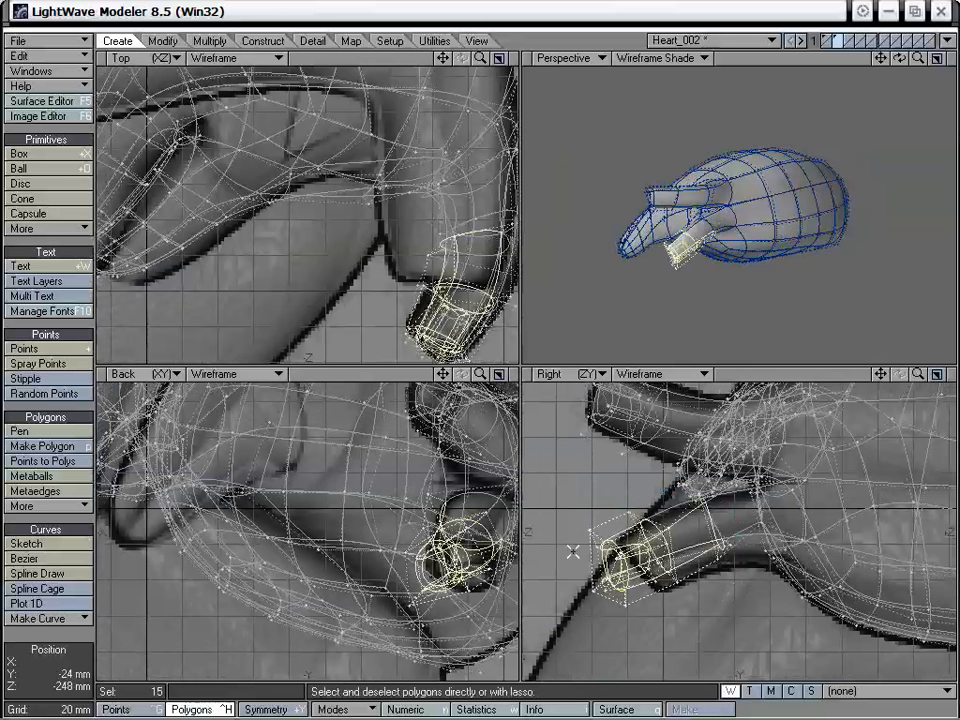
pyautogui.keyDown('alt'); pyautogui.moveTo(719, 226); pyautogui.dragTo(748, 260); pyautogui.keyUp('alt')
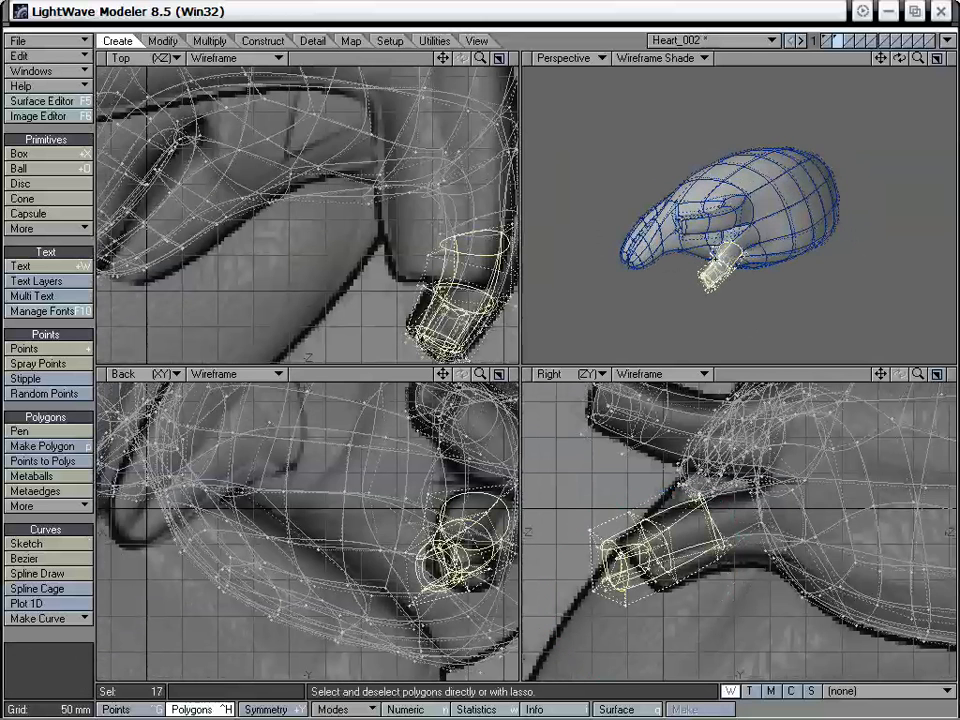
pyautogui.moveTo(899, 58)
pyautogui.mouseDown()
pyautogui.moveTo(952, 38)
pyautogui.moveTo(940, 58)
pyautogui.moveTo(952, 58)
pyautogui.moveTo(740, 198)
pyautogui.mouseUp()
pyautogui.moveTo(611, 221)
pyautogui.mouseDown()
pyautogui.moveTo(660, 246)
pyautogui.moveTo(740, 215)
pyautogui.moveTo(795, 168)
pyautogui.mouseUp()
pyautogui.moveTo(881, 60); pyautogui.dragTo(885, 76)
pyautogui.keyDown('alt'); pyautogui.moveTo(803, 232); pyautogui.dragTo(693, 176); pyautogui.keyUp('alt')
pyautogui.click(790, 224)
pyautogui.keyDown('alt'); pyautogui.moveTo(618, 297); pyautogui.dragTo(790, 262); pyautogui.keyUp('alt')
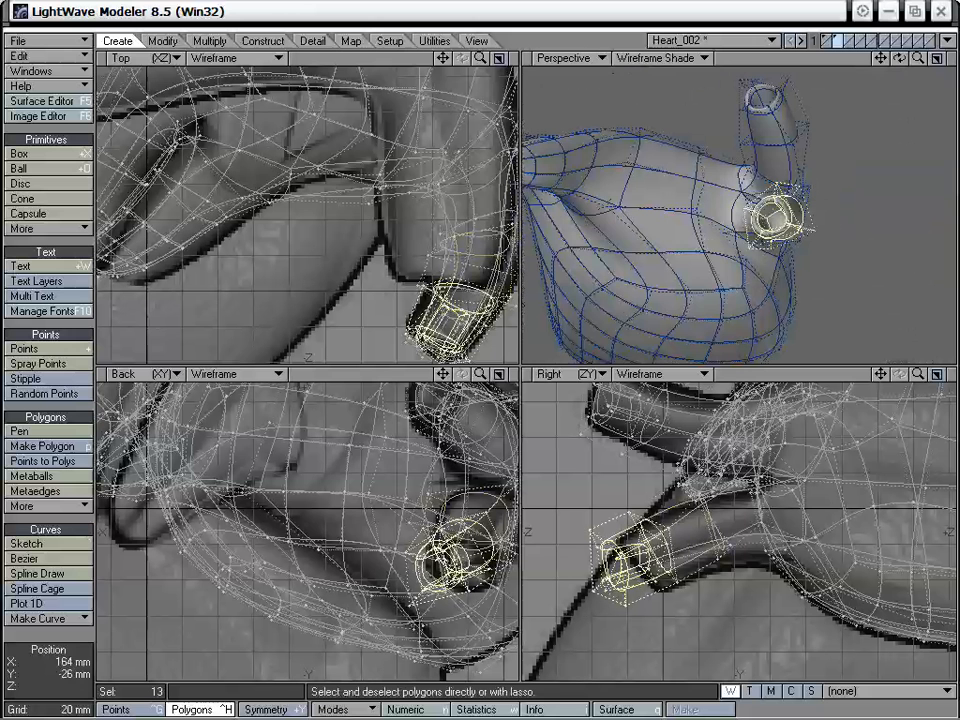
pyautogui.press('y')
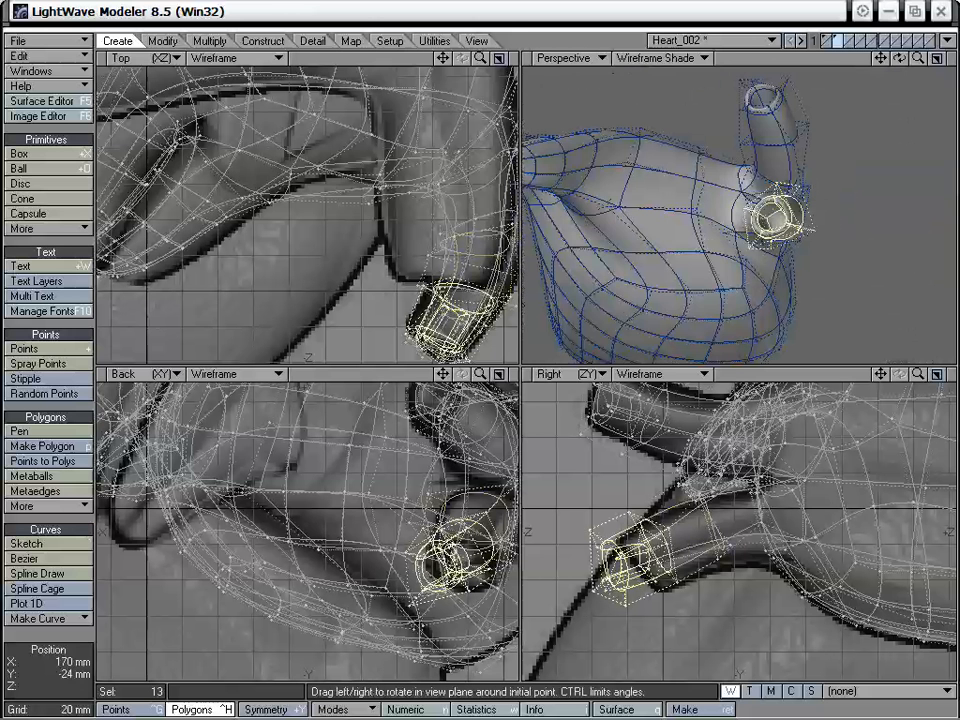
pyautogui.keyDown('alt'); pyautogui.moveTo(699, 221); pyautogui.dragTo(748, 216); pyautogui.keyUp('alt')
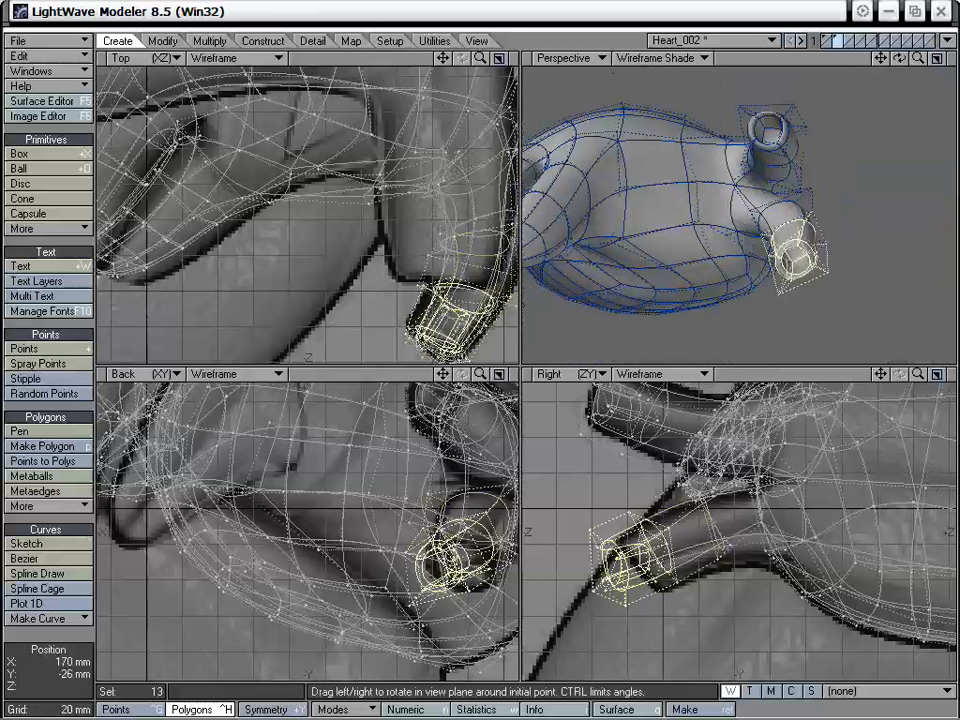
pyautogui.moveTo(457, 555)
pyautogui.mouseDown()
pyautogui.moveTo(425, 555)
pyautogui.moveTo(467, 568)
pyautogui.mouseUp()
# - Move and rotate the lower vessel's outer end to fit the background image in the Right view, then deselect it
pyautogui.press('t')
pyautogui.moveTo(634, 553); pyautogui.dragTo(712, 530)
pyautogui.press('y')
pyautogui.keyDown('alt'); pyautogui.moveTo(812, 217); pyautogui.dragTo(688, 206); pyautogui.keyUp('alt')
pyautogui.click(52, 524)
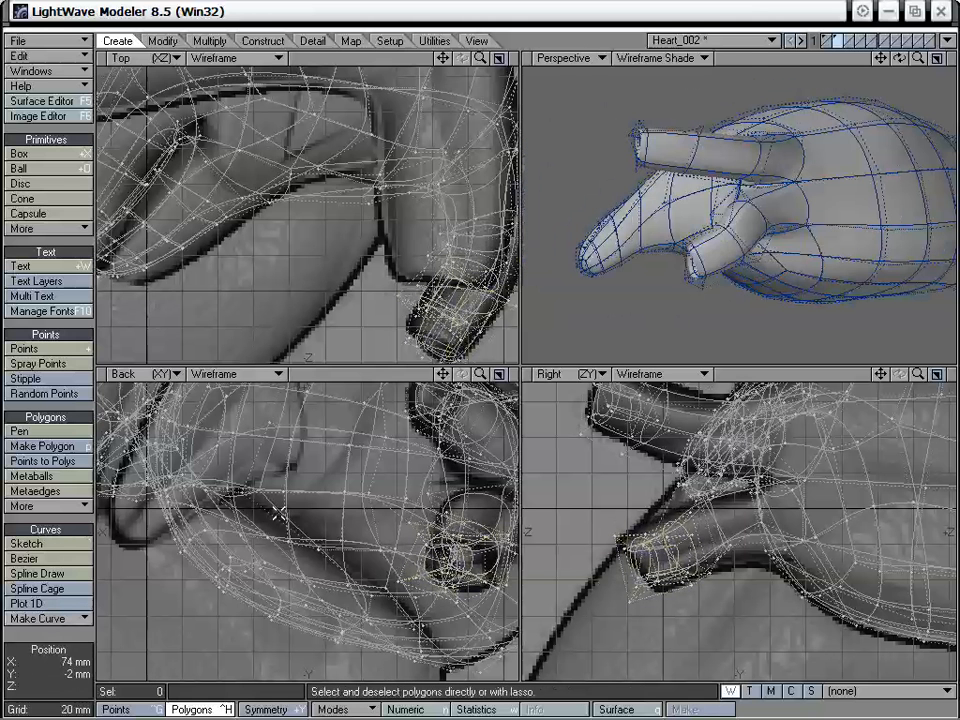
# - Fine-tune the lower vessel's shape with the Drag tool, checking its bend and root from several angles
pyautogui.hotkey('ctrl', 't')
pyautogui.keyDown('alt'); pyautogui.moveTo(732, 257); pyautogui.dragTo(831, 171); pyautogui.keyUp('alt')
pyautogui.moveTo(771, 207); pyautogui.dragTo(797, 146)
pyautogui.moveTo(774, 246); pyautogui.dragTo(736, 275)
pyautogui.moveTo(767, 206); pyautogui.dragTo(815, 240)
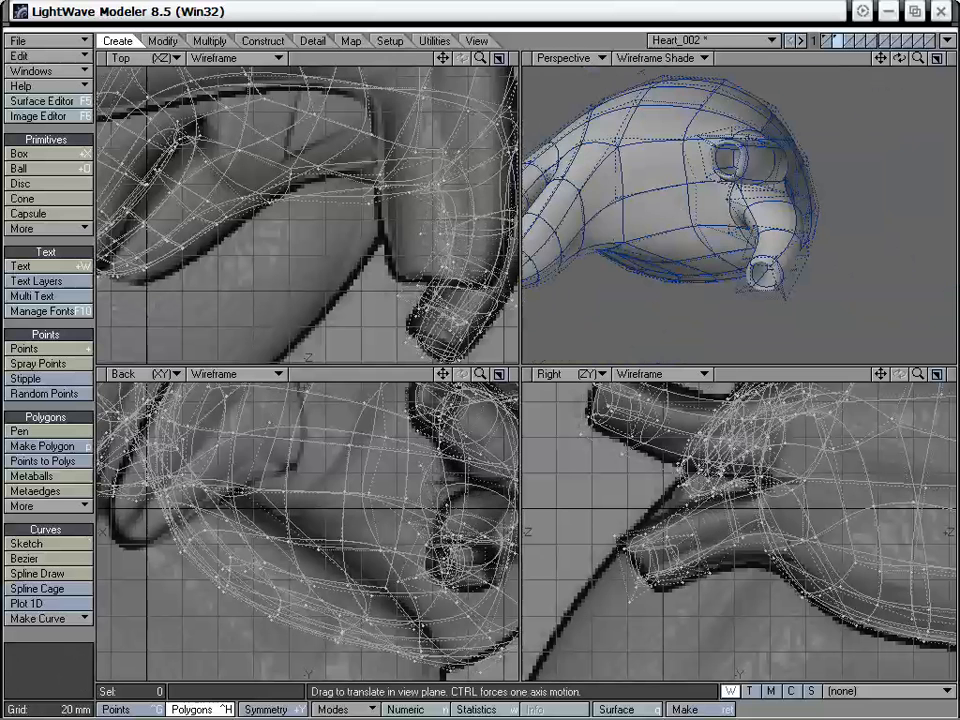
pyautogui.moveTo(730, 222); pyautogui.dragTo(748, 226)
pyautogui.keyDown('alt'); pyautogui.moveTo(822, 219); pyautogui.dragTo(764, 152); pyautogui.keyUp('alt')
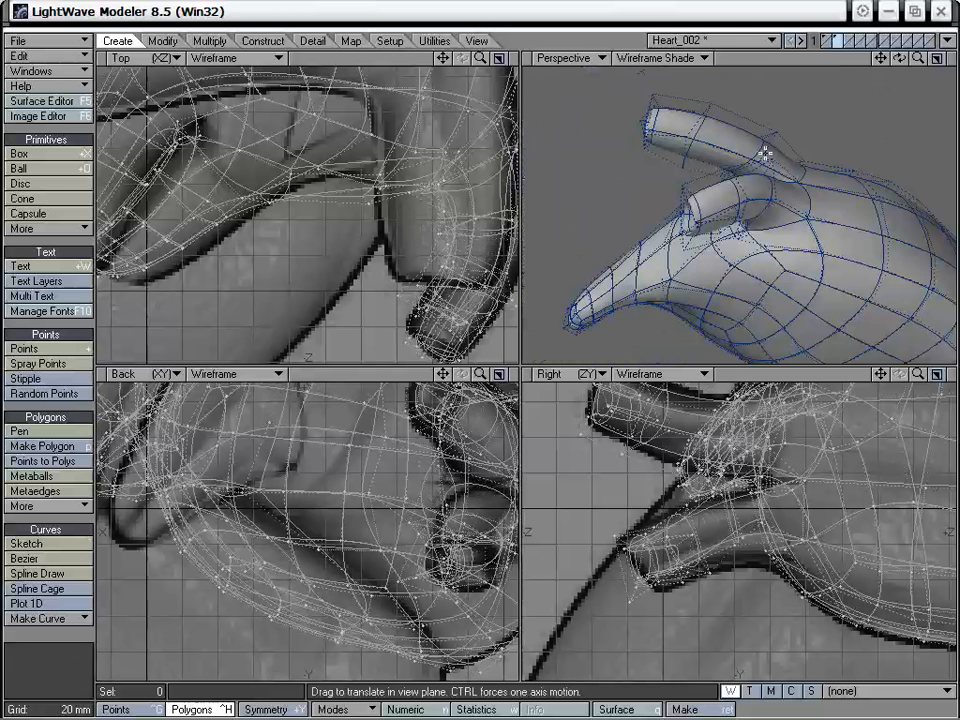
pyautogui.moveTo(768, 197); pyautogui.dragTo(755, 241)
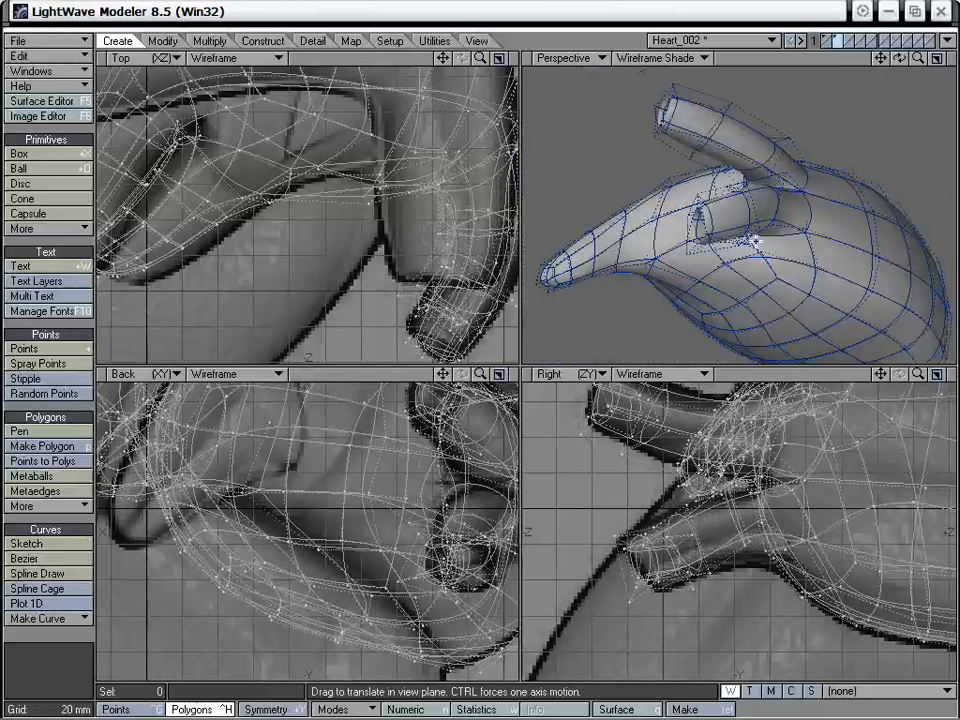
pyautogui.moveTo(744, 196); pyautogui.dragTo(782, 279)
# - Examine the whole atrium with both attached vessels from several sides against the background images
pyautogui.moveTo(915, 56); pyautogui.dragTo(898, 56)
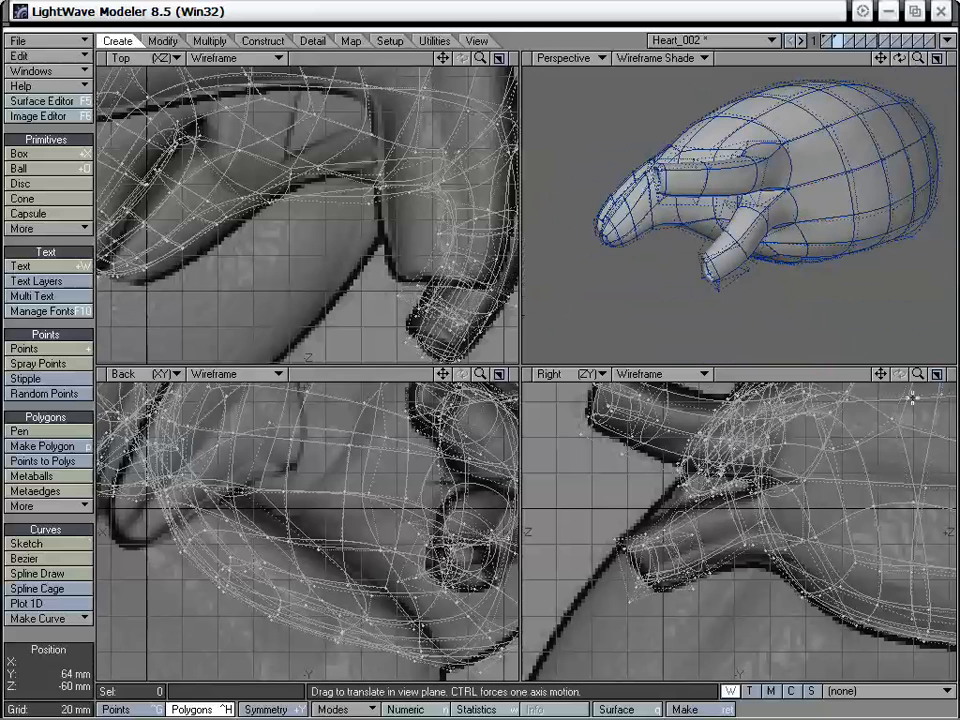
pyautogui.moveTo(919, 376); pyautogui.dragTo(920, 381)
pyautogui.keyDown('alt'); pyautogui.moveTo(825, 165); pyautogui.dragTo(768, 199); pyautogui.keyUp('alt')
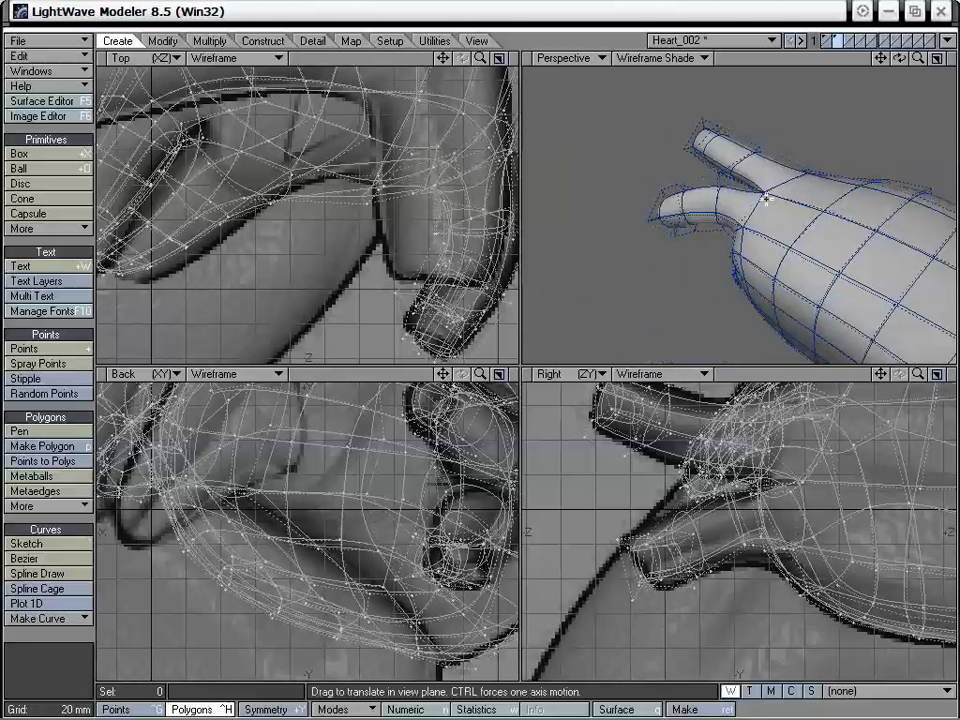
pyautogui.press('a')
pyautogui.keyDown('alt'); pyautogui.moveTo(692, 222); pyautogui.dragTo(800, 229); pyautogui.keyUp('alt')
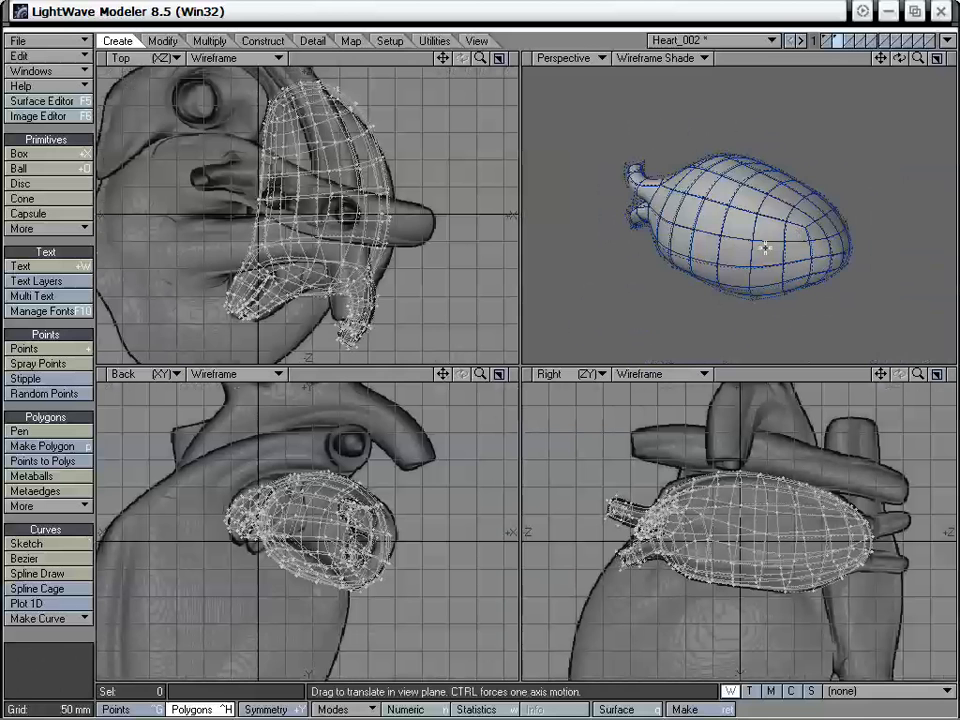
pyautogui.moveTo(725, 231)
pyautogui.keyDown('alt'); pyautogui.mouseDown()
pyautogui.moveTo(767, 251)
pyautogui.moveTo(774, 242)
pyautogui.moveTo(654, 182)
pyautogui.moveTo(724, 240)
pyautogui.moveTo(661, 200)
pyautogui.moveTo(587, 184)
pyautogui.moveTo(662, 163)
pyautogui.moveTo(741, 249)
pyautogui.moveTo(797, 262)
pyautogui.moveTo(739, 216)
pyautogui.moveTo(724, 186)
pyautogui.moveTo(710, 229)
pyautogui.mouseUp(); pyautogui.keyUp('alt')
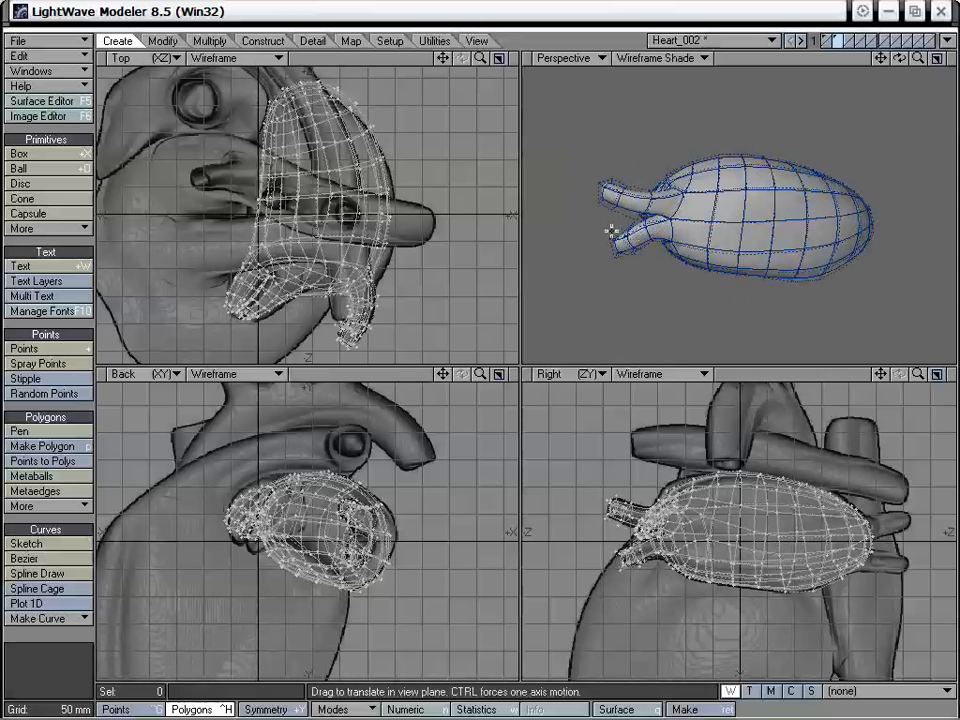
pyautogui.keyDown('alt'); pyautogui.moveTo(611, 232); pyautogui.dragTo(744, 241); pyautogui.keyUp('alt')
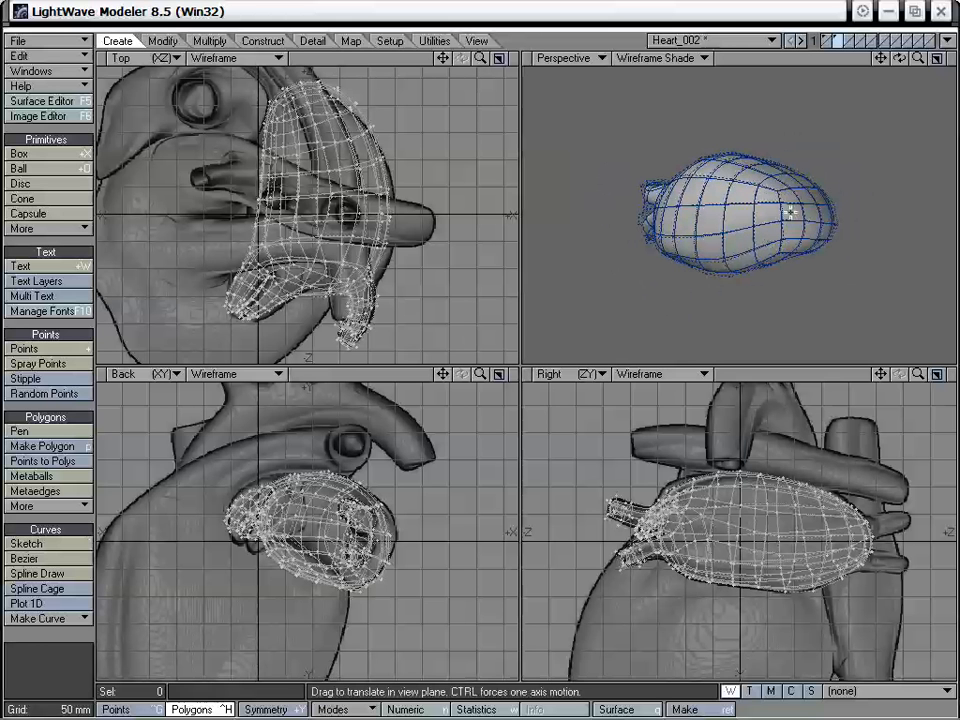
pyautogui.moveTo(790, 212); pyautogui.dragTo(778, 272)
pyautogui.moveTo(444, 58); pyautogui.dragTo(504, 149)
pyautogui.keyDown('alt'); pyautogui.moveTo(433, 174); pyautogui.dragTo(438, 166); pyautogui.keyUp('alt')
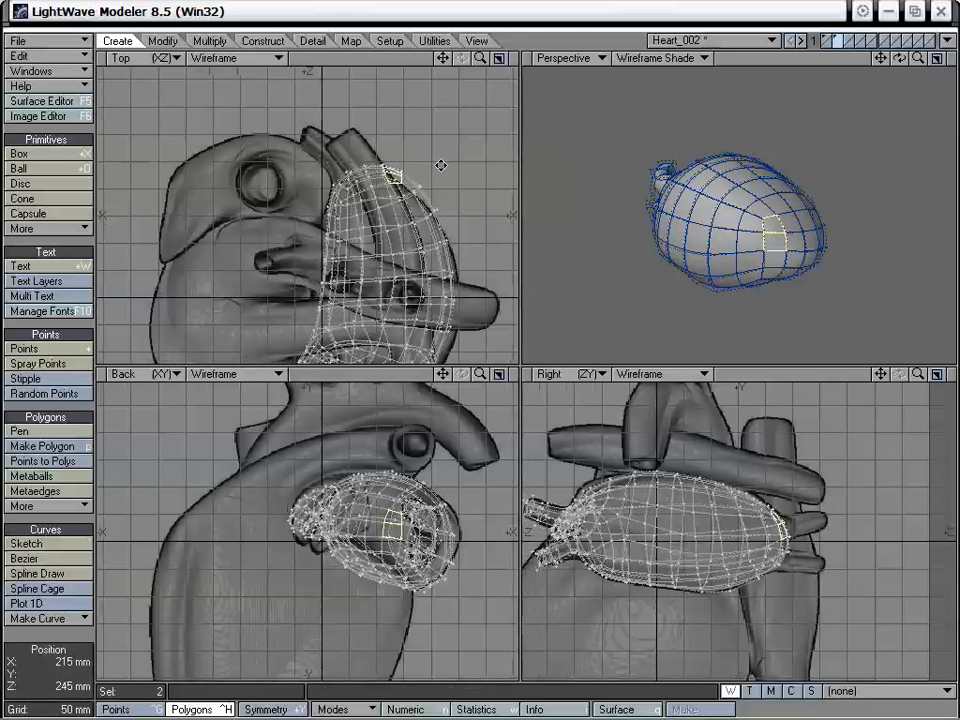
pyautogui.keyDown('alt'); pyautogui.moveTo(822, 228); pyautogui.dragTo(768, 238); pyautogui.keyUp('alt')
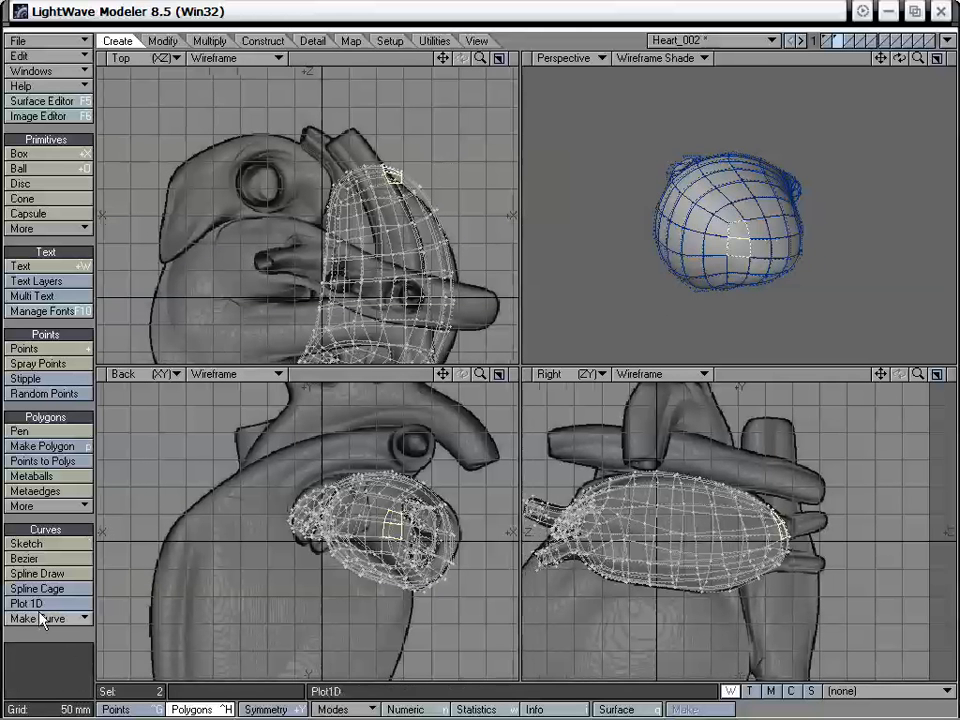
pyautogui.click(45, 634)
# - Select the 96 polygons of the atrium's vessel-free half in the Top view
pyautogui.keyDown('alt'); pyautogui.moveTo(737, 335); pyautogui.dragTo(692, 254); pyautogui.keyUp('alt')
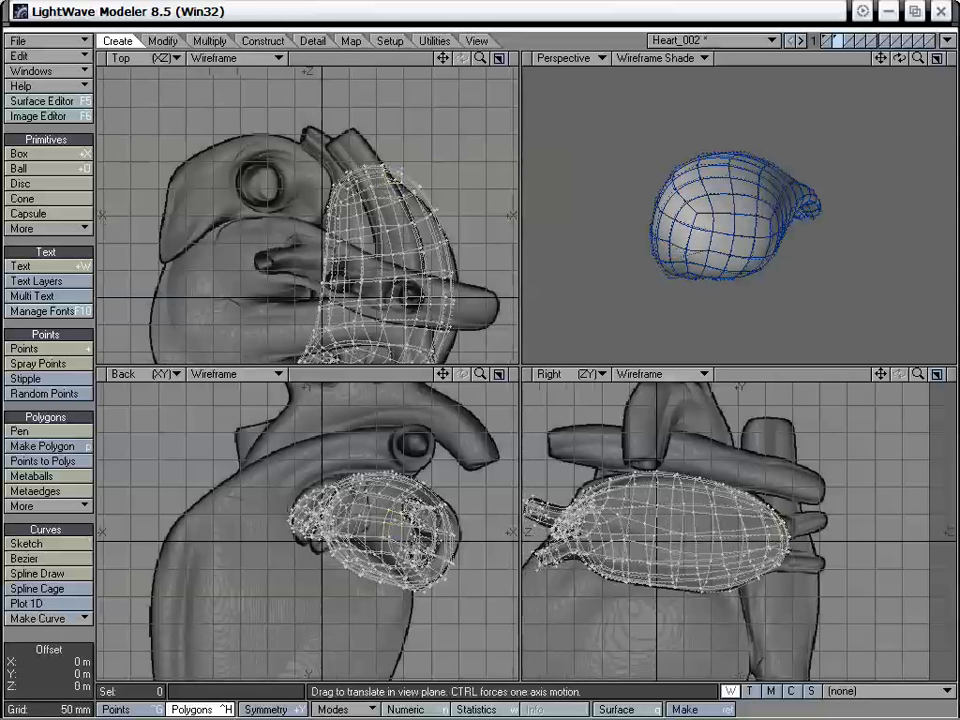
pyautogui.keyDown('alt'); pyautogui.moveTo(714, 249); pyautogui.dragTo(636, 290); pyautogui.keyUp('alt')
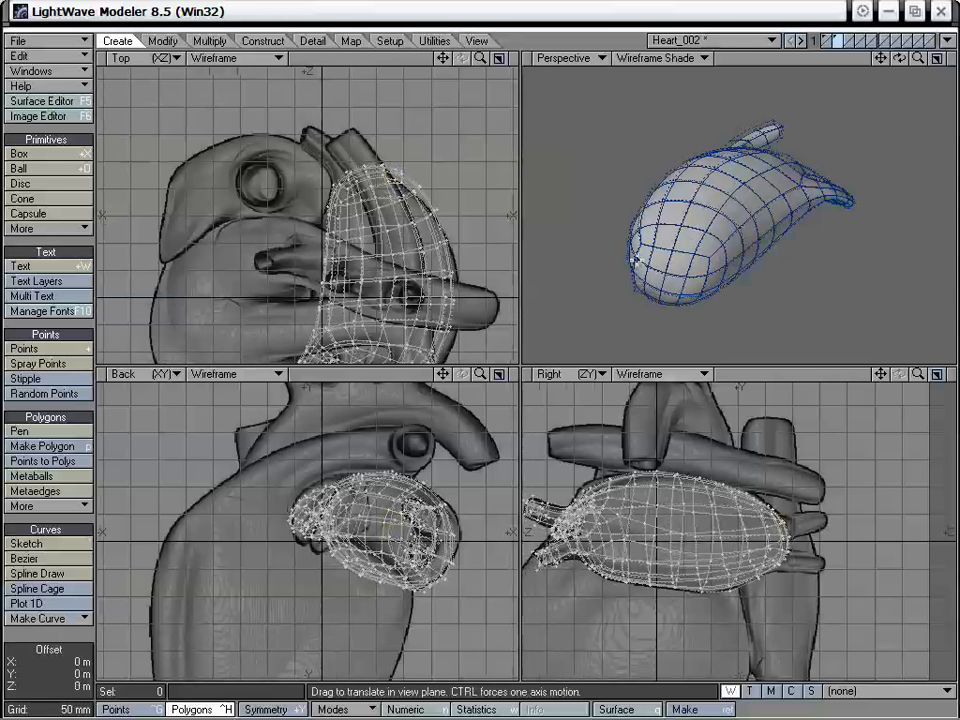
pyautogui.moveTo(681, 261)
pyautogui.keyDown('alt'); pyautogui.mouseDown()
pyautogui.moveTo(707, 270)
pyautogui.moveTo(683, 287)
pyautogui.moveTo(686, 254)
pyautogui.moveTo(681, 266)
pyautogui.moveTo(737, 250)
pyautogui.moveTo(769, 283)
pyautogui.moveTo(761, 202)
pyautogui.moveTo(778, 206)
pyautogui.moveTo(637, 218)
pyautogui.moveTo(752, 283)
pyautogui.moveTo(761, 326)
pyautogui.moveTo(795, 231)
pyautogui.moveTo(712, 230)
pyautogui.moveTo(850, 226)
pyautogui.moveTo(838, 210)
pyautogui.moveTo(771, 225)
pyautogui.moveTo(743, 248)
pyautogui.moveTo(746, 285)
pyautogui.moveTo(749, 275)
pyautogui.mouseUp(); pyautogui.keyUp('alt')
pyautogui.press('space')
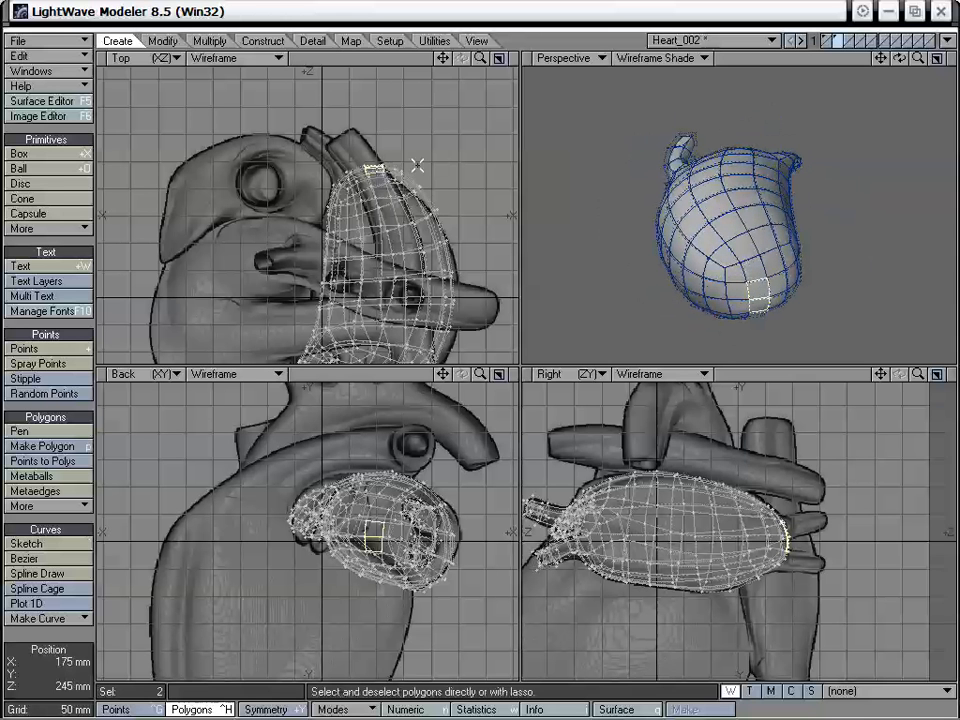
pyautogui.click(442, 144)
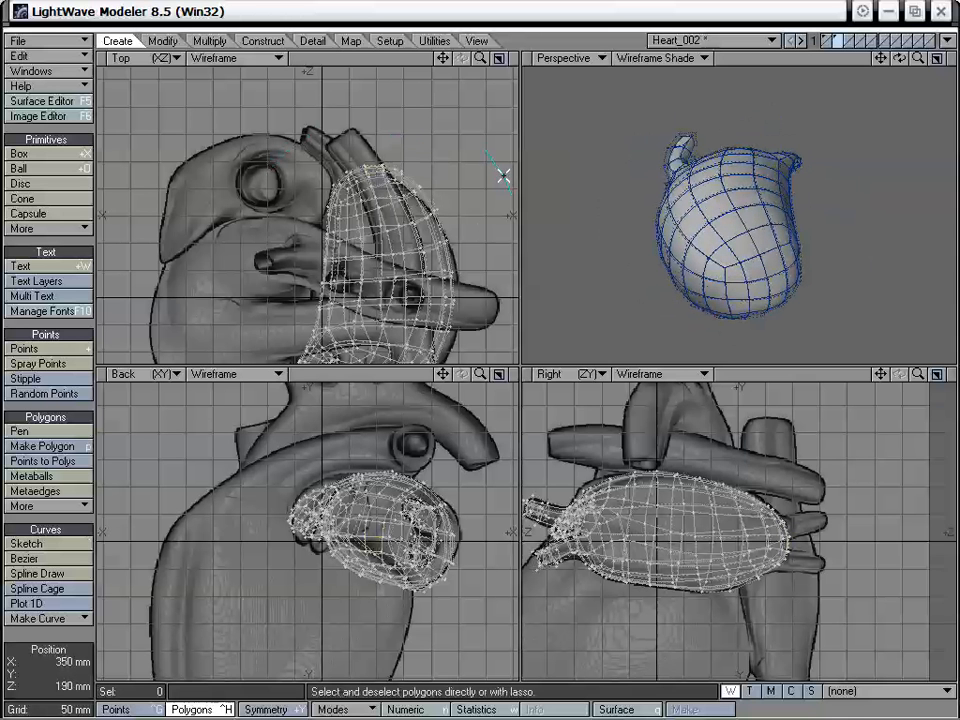
pyautogui.moveTo(510, 191); pyautogui.dragTo(516, 203, button='right')
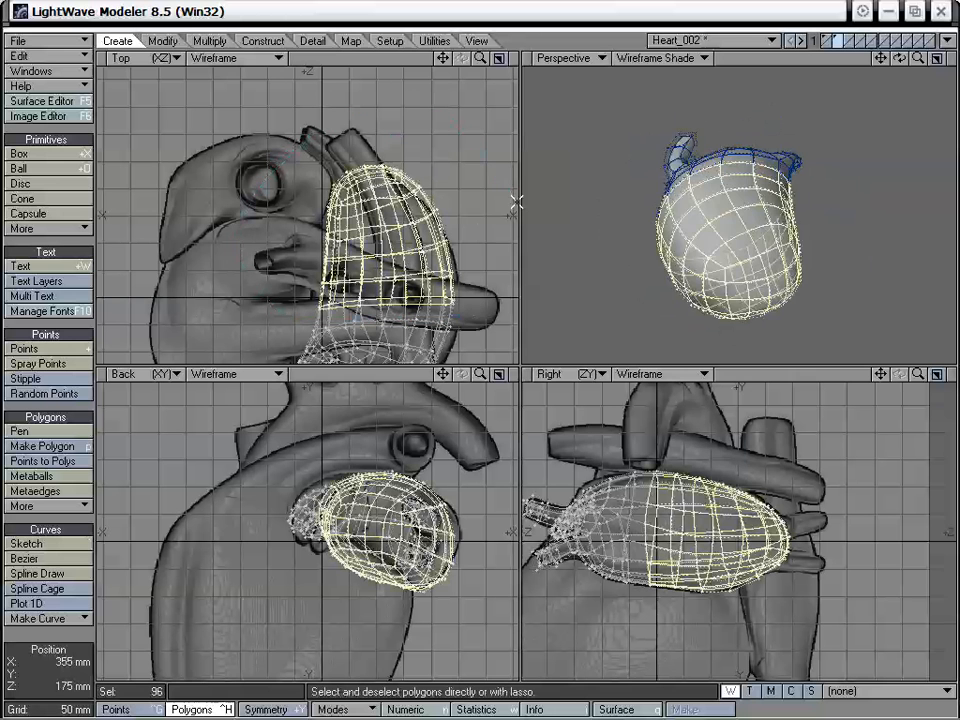
# - Bend the selected half sideways toward the heart body with the Bend tool's shape direction reversed, and deselect it
pyautogui.keyDown('alt'); pyautogui.moveTo(766, 252); pyautogui.dragTo(744, 212); pyautogui.keyUp('alt')
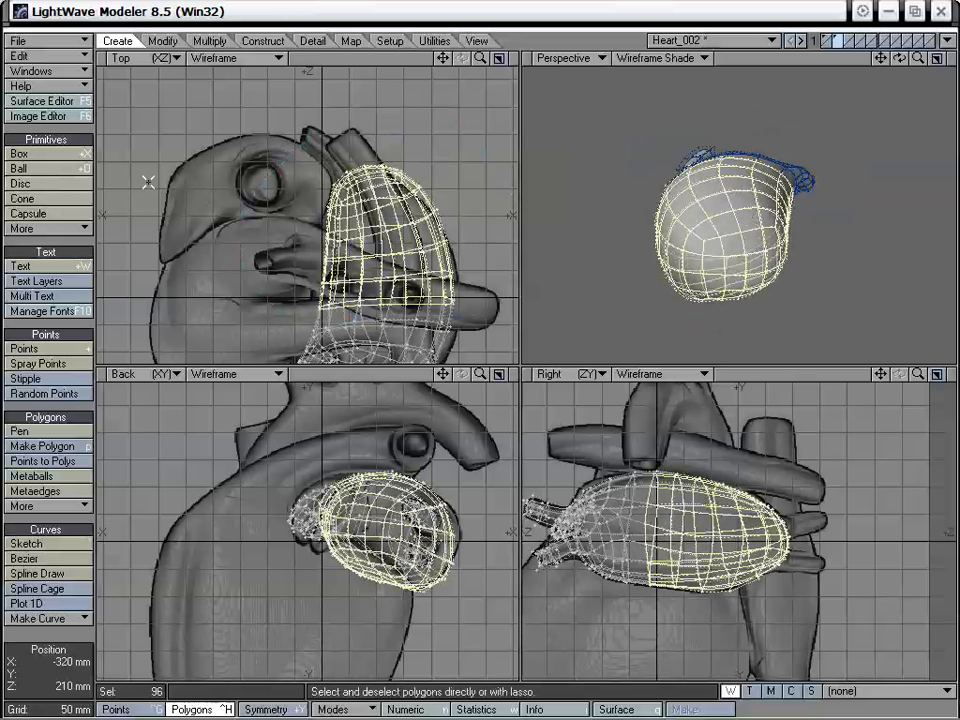
pyautogui.click(163, 41)
pyautogui.click(64, 296)
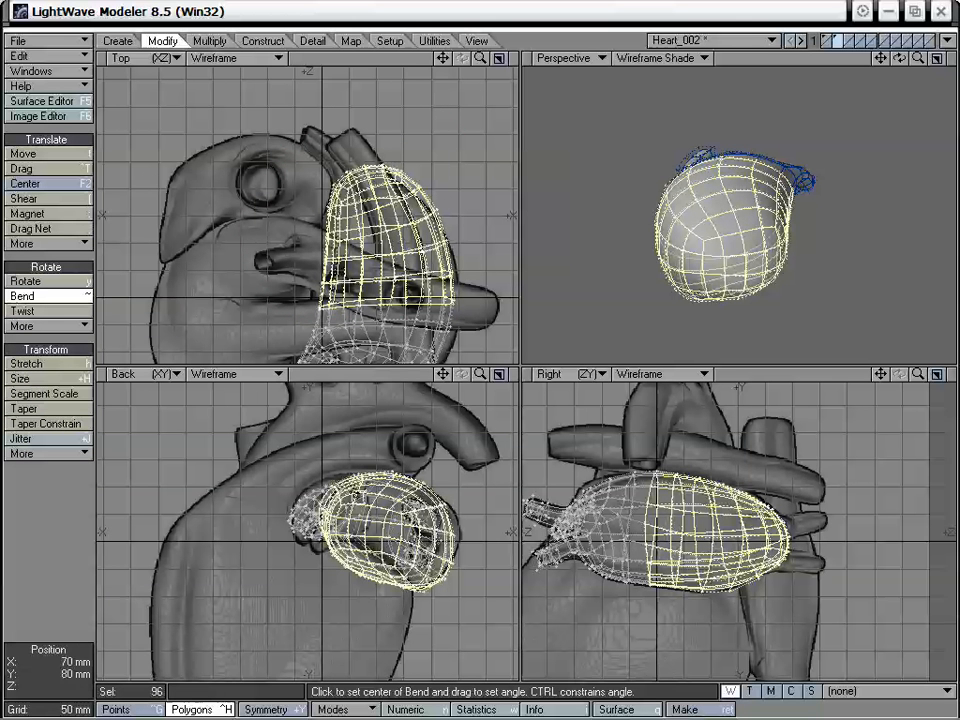
pyautogui.moveTo(424, 505); pyautogui.dragTo(400, 505)
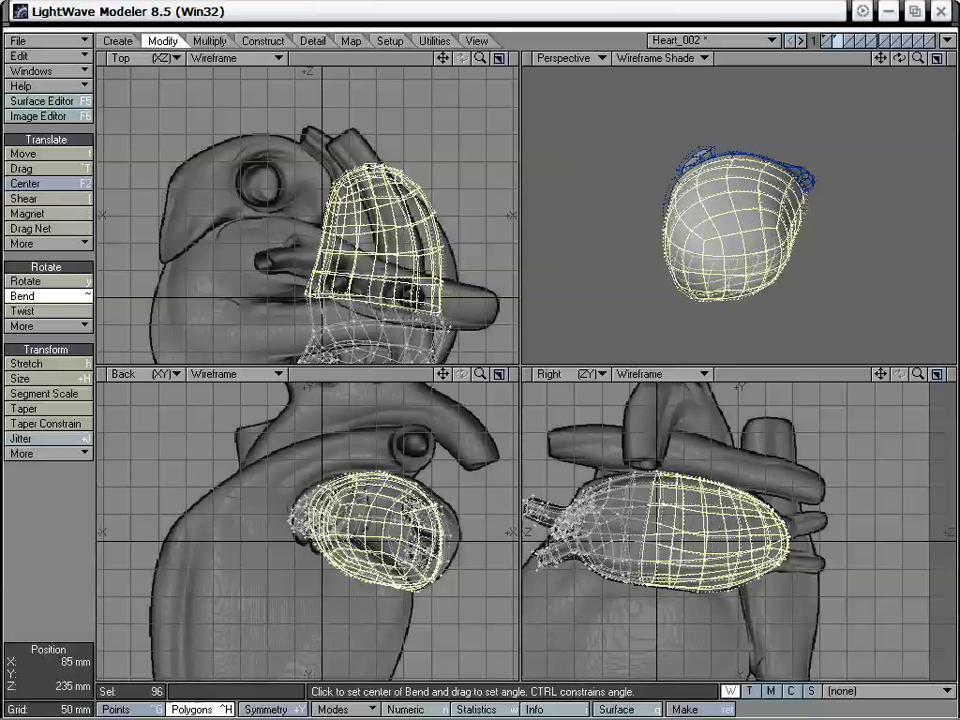
pyautogui.hotkey('ctrl', 'z')
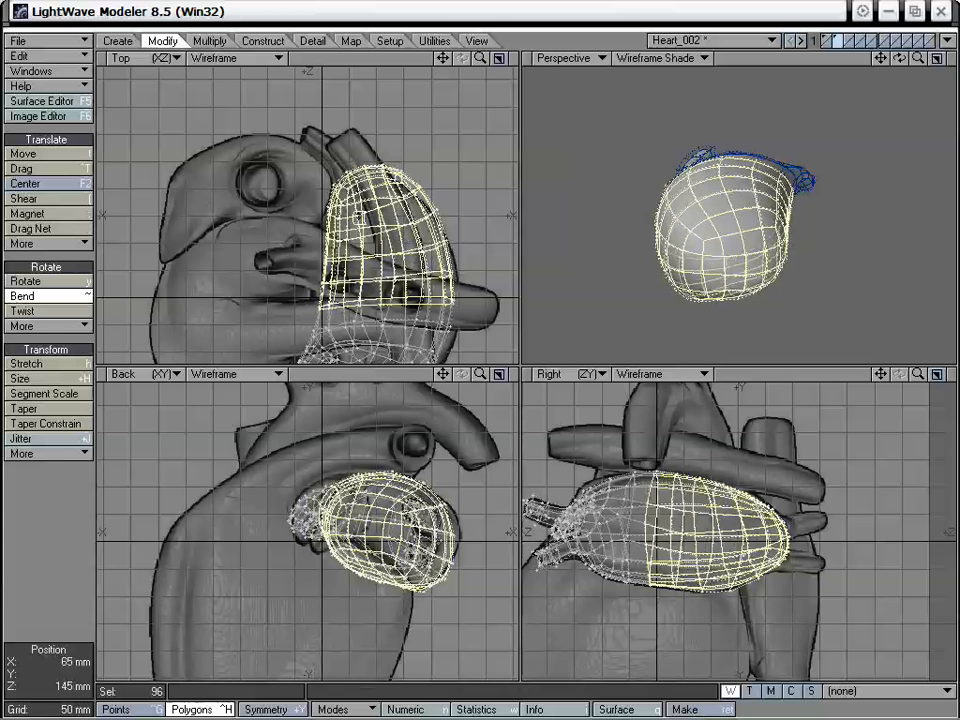
pyautogui.press('n')
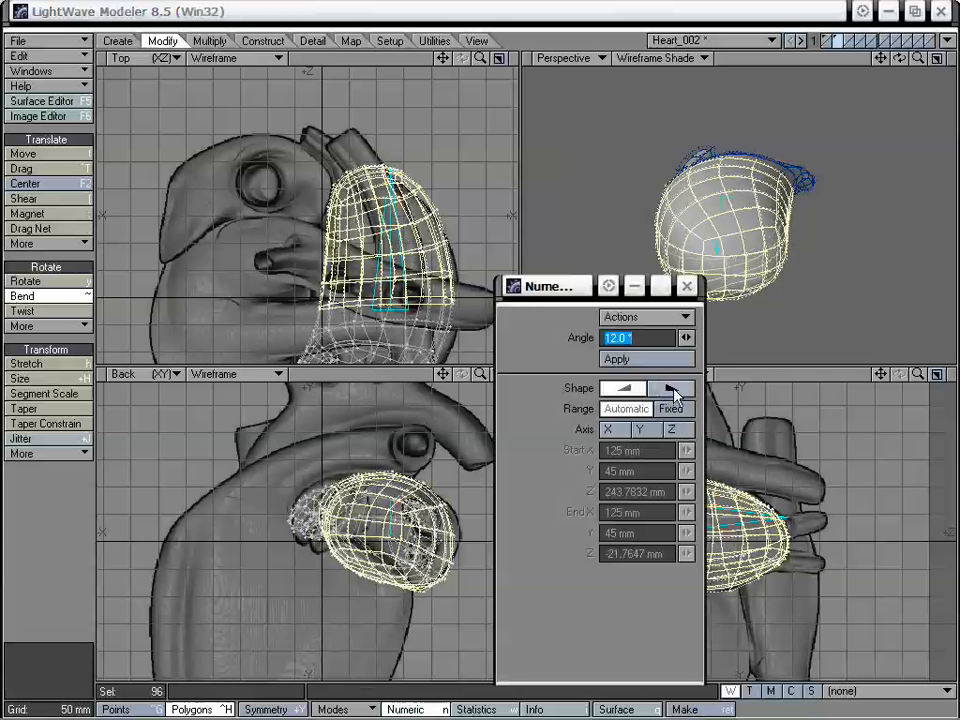
pyautogui.click(673, 390)
pyautogui.click(686, 286)
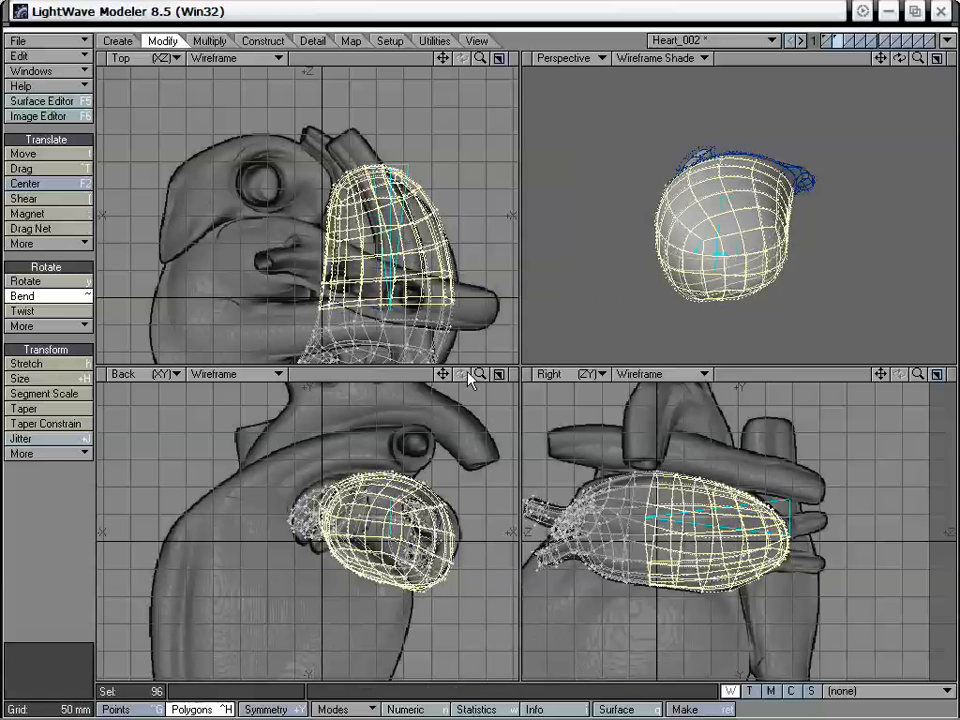
pyautogui.moveTo(373, 508); pyautogui.dragTo(345, 512)
pyautogui.press('space')
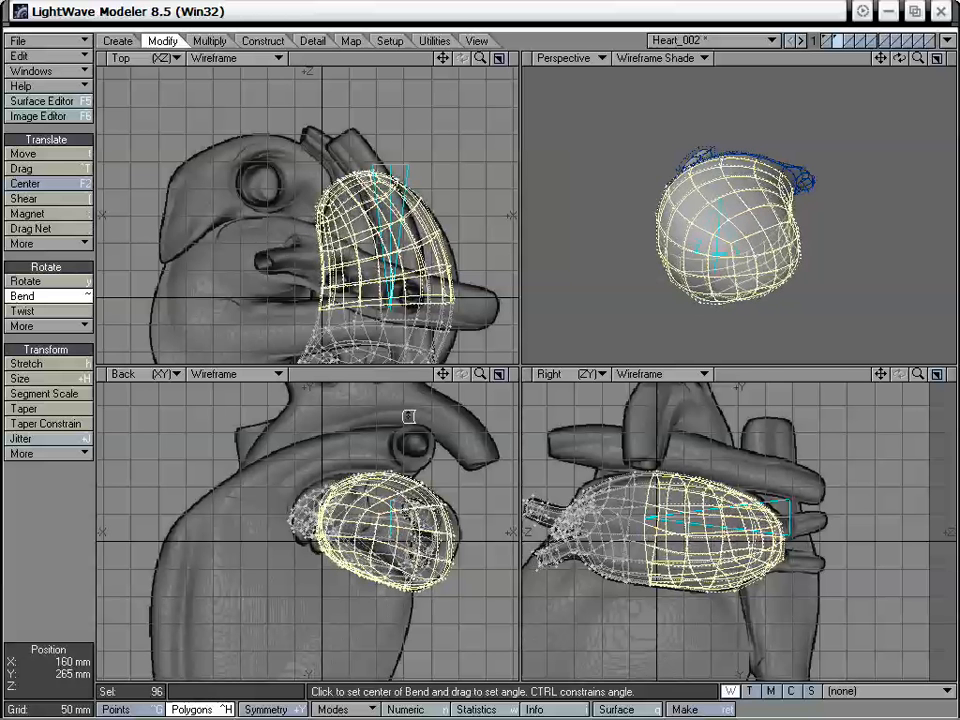
pyautogui.press('/')
# - Select the two adjoining polygons at the tip of the bent end and drag their points into larger, more even shapes
pyautogui.keyDown('alt'); pyautogui.moveTo(781, 238); pyautogui.dragTo(704, 229); pyautogui.keyUp('alt')
pyautogui.click(767, 258)
pyautogui.click(709, 240)
pyautogui.moveTo(918, 58); pyautogui.dragTo(946, 59)
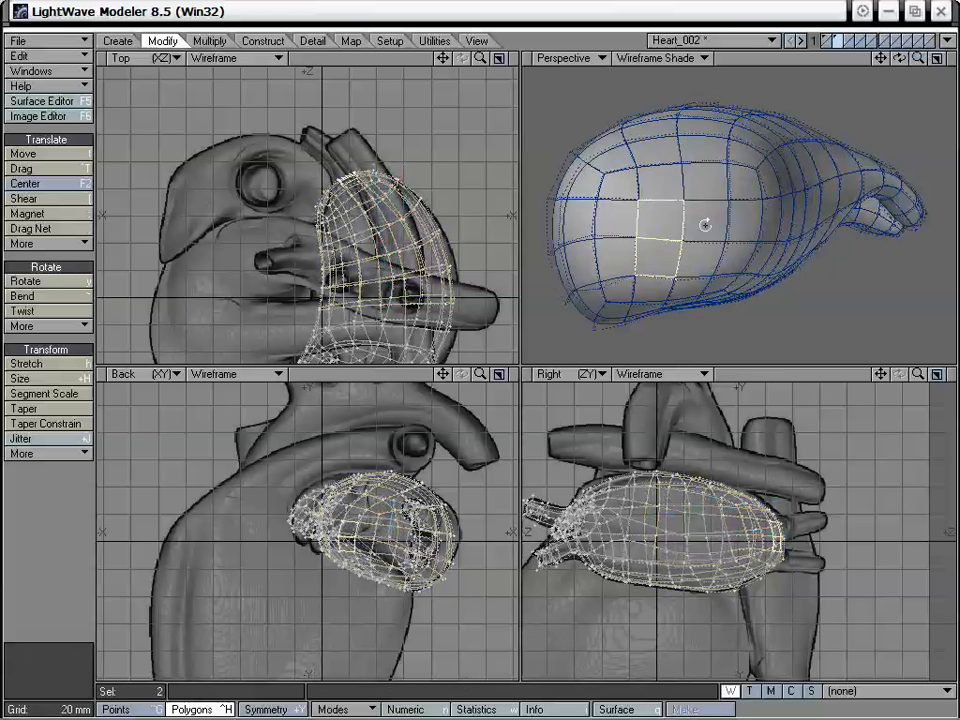
pyautogui.moveTo(705, 223)
pyautogui.keyDown('alt'); pyautogui.mouseDown()
pyautogui.moveTo(720, 208)
pyautogui.moveTo(715, 158)
pyautogui.moveTo(671, 171)
pyautogui.moveTo(698, 212)
pyautogui.mouseUp(); pyautogui.keyUp('alt')
pyautogui.hotkey('ctrl', 't')
pyautogui.moveTo(750, 247); pyautogui.dragTo(736, 221)
pyautogui.keyDown('alt'); pyautogui.moveTo(758, 260); pyautogui.dragTo(696, 197); pyautogui.keyUp('alt')
pyautogui.keyDown('alt'); pyautogui.moveTo(660, 120); pyautogui.dragTo(708, 160); pyautogui.keyUp('alt')
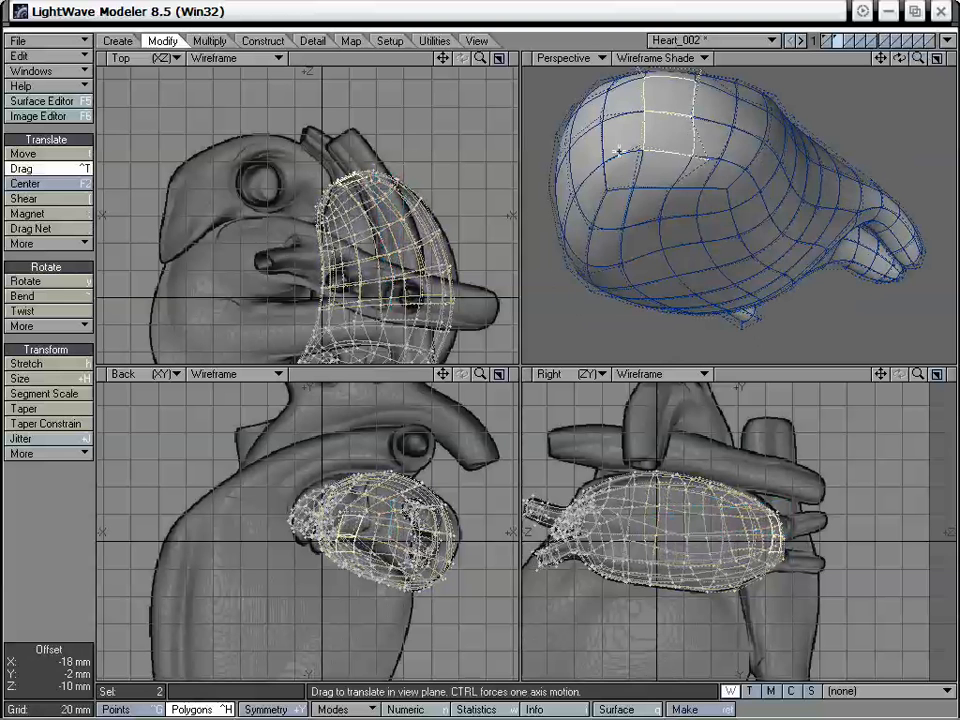
pyautogui.moveTo(640, 150); pyautogui.dragTo(612, 162)
pyautogui.moveTo(651, 122); pyautogui.dragTo(628, 119)
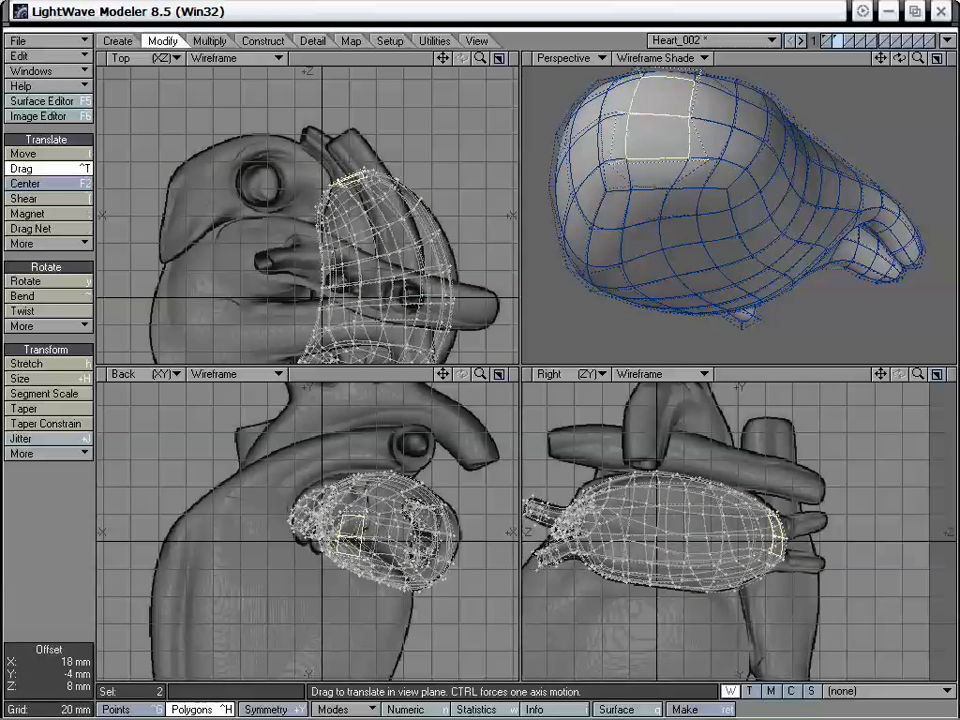
pyautogui.moveTo(693, 112); pyautogui.dragTo(817, 218)
# - Deselect the two tip polygons and drag the points around them to even out the surrounding mesh
pyautogui.press('space')
pyautogui.click(79, 538)
pyautogui.hotkey('ctrl', 't')
pyautogui.moveTo(750, 236); pyautogui.dragTo(806, 216)
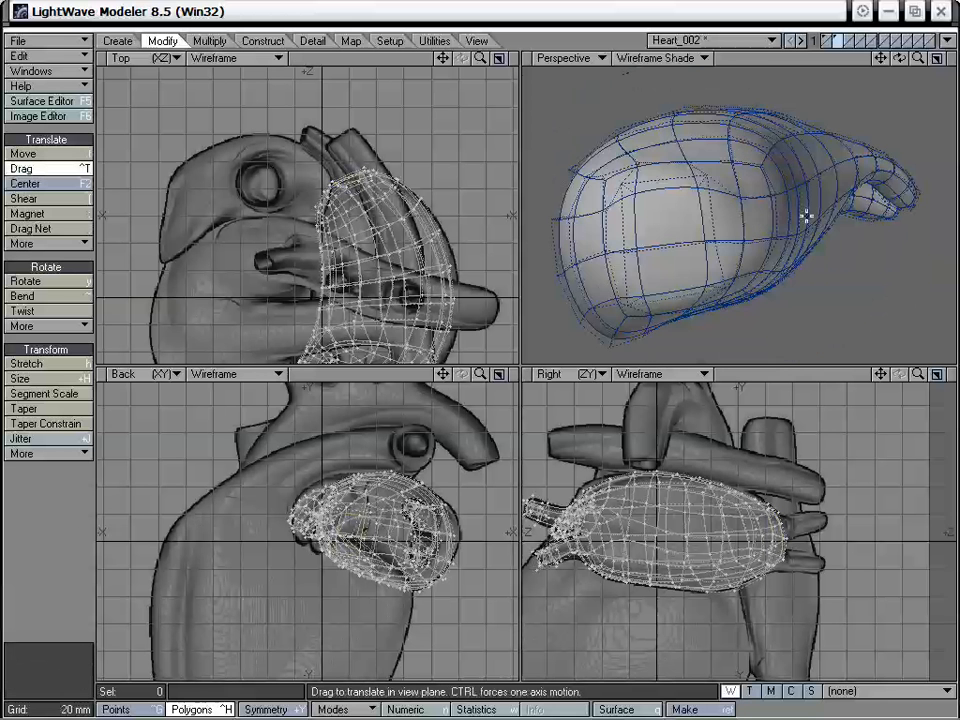
pyautogui.moveTo(711, 162); pyautogui.dragTo(731, 243)
pyautogui.moveTo(643, 258); pyautogui.dragTo(646, 256)
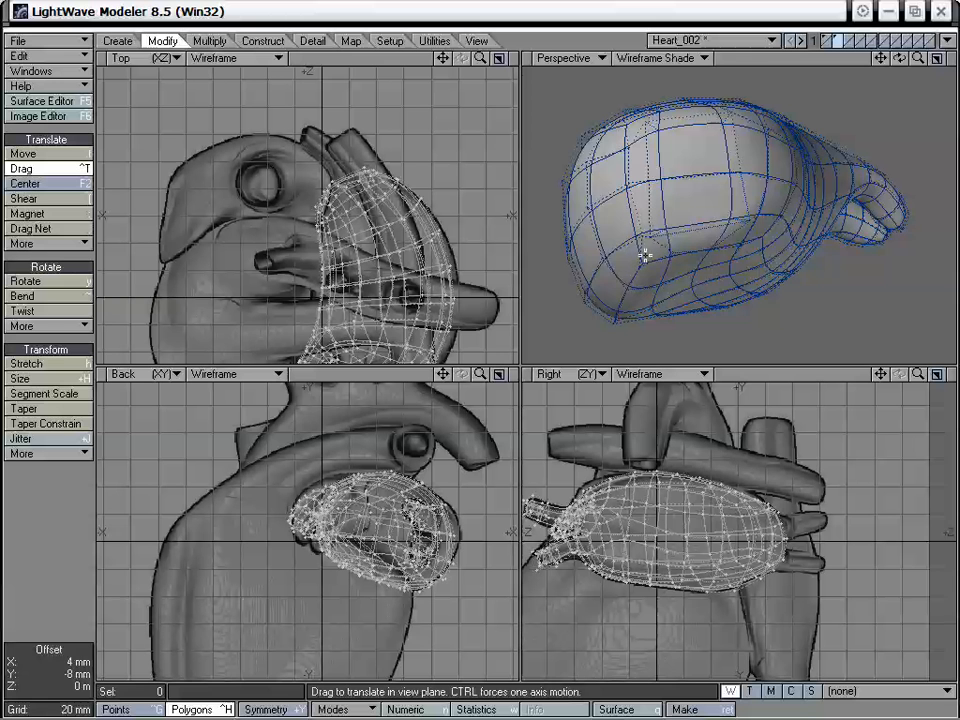
# - Delete the two enlarged polygons at the atrium's free end to open a hole for the vessels
pyautogui.moveTo(624, 185)
pyautogui.mouseDown()
pyautogui.moveTo(750, 210)
pyautogui.moveTo(755, 226)
pyautogui.mouseUp()
pyautogui.press('space')
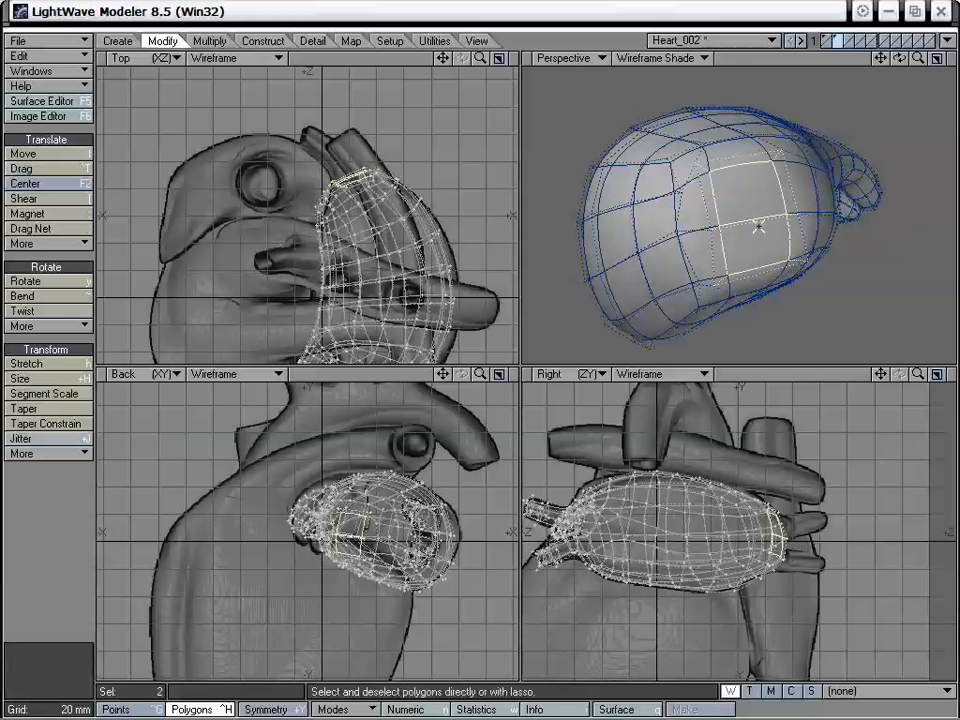
pyautogui.press('Delete')
pyautogui.keyDown('alt'); pyautogui.moveTo(752, 214); pyautogui.dragTo(714, 193); pyautogui.keyUp('alt')
pyautogui.moveTo(661, 173)
pyautogui.mouseDown()
pyautogui.moveTo(650, 221)
pyautogui.moveTo(666, 213)
pyautogui.moveTo(682, 231)
pyautogui.mouseUp()
pyautogui.keyDown('shift'); pyautogui.click(774, 210); pyautogui.keyUp('shift')
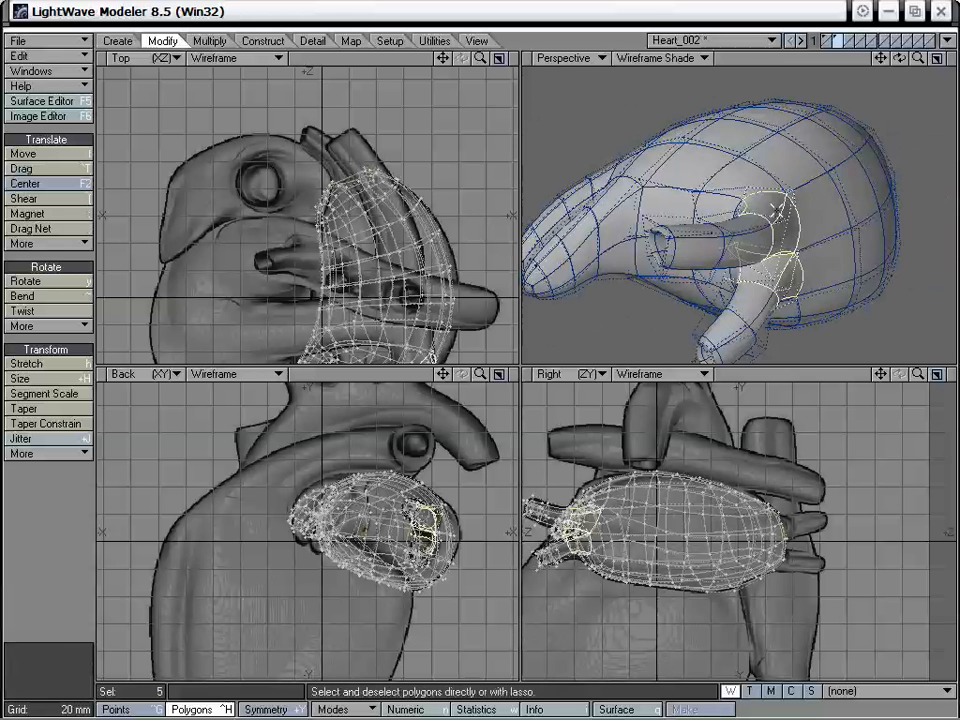
pyautogui.keyDown('alt'); pyautogui.moveTo(776, 210); pyautogui.dragTo(750, 173); pyautogui.keyUp('alt')
pyautogui.keyDown('shift'); pyautogui.click(860, 287); pyautogui.keyUp('shift')
pyautogui.keyDown('shift'); pyautogui.click(765, 114); pyautogui.keyUp('shift')
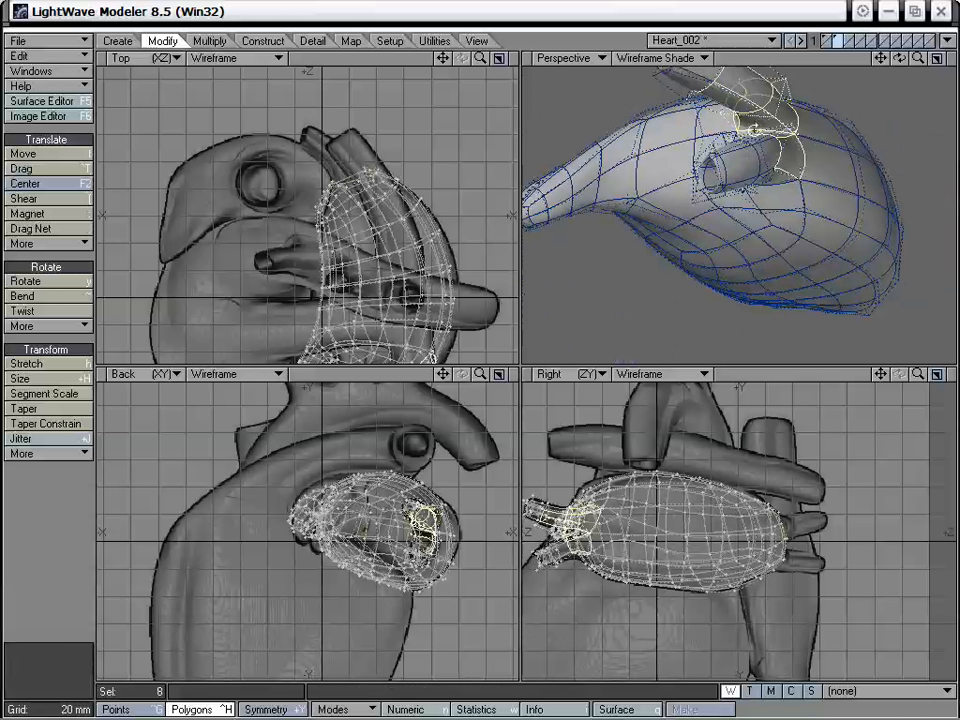
pyautogui.keyDown('alt'); pyautogui.moveTo(763, 122); pyautogui.dragTo(764, 151); pyautogui.keyUp('alt')
pyautogui.click(19, 553)
# - Select both attached vessels by expanding the selection from a polygon at each outer end to 42 polygons
pyautogui.keyDown('alt'); pyautogui.moveTo(712, 191); pyautogui.dragTo(800, 245); pyautogui.keyUp('alt')
pyautogui.click(939, 231)
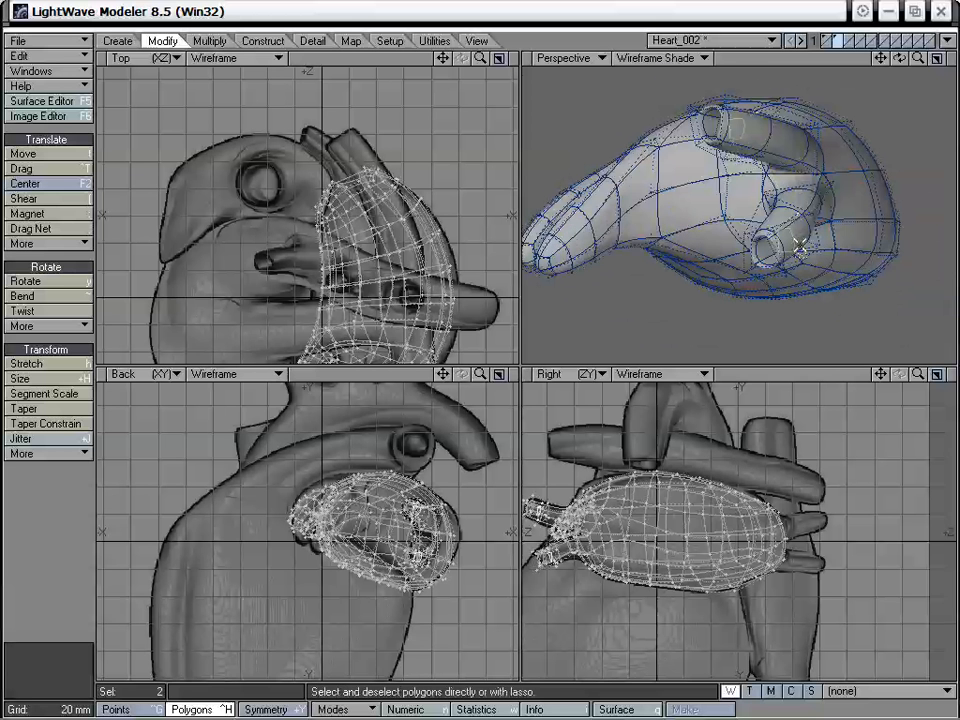
pyautogui.hotkey('shift', ']')
pyautogui.hotkey('shift', ']')
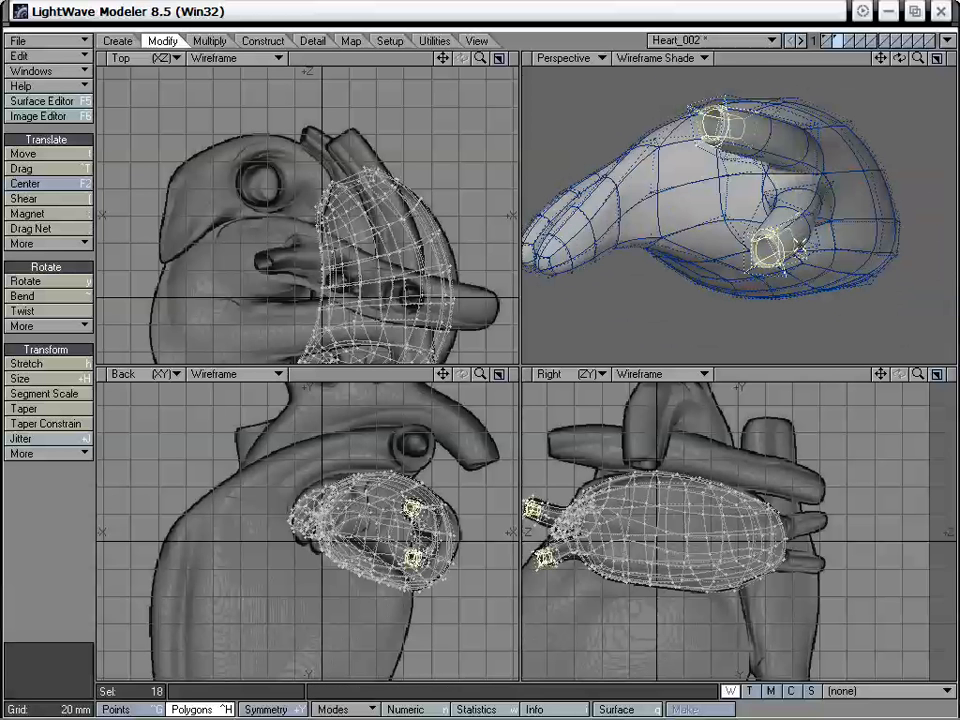
pyautogui.keyDown('alt'); pyautogui.moveTo(800, 245); pyautogui.dragTo(735, 199); pyautogui.keyUp('alt')
pyautogui.hotkey('shift', ']')
pyautogui.hotkey('shift', ']')
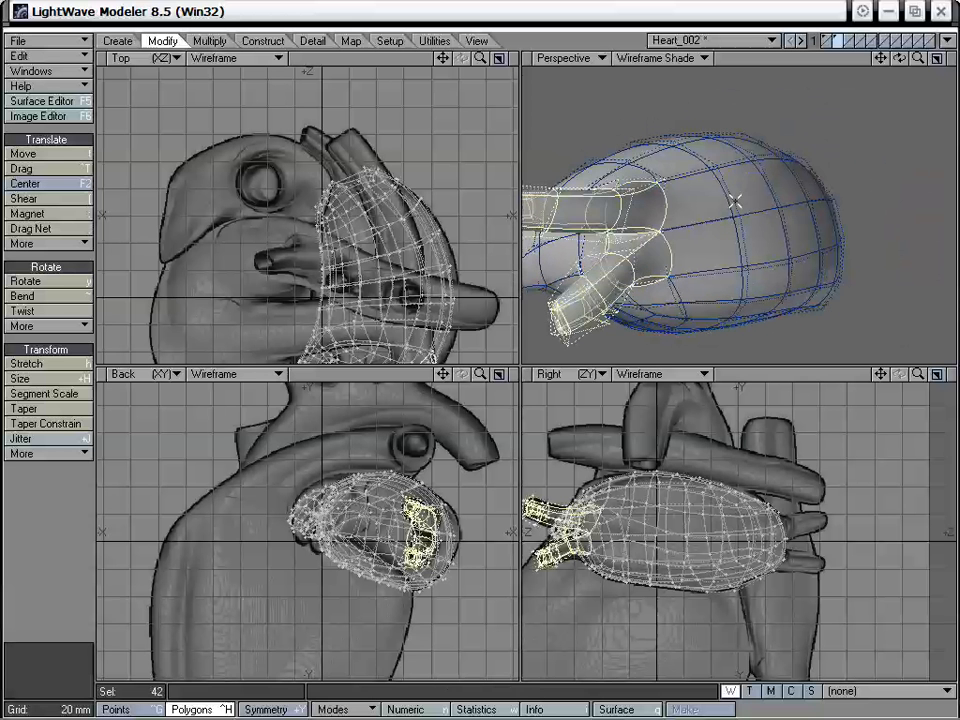
# - Copy the two selected vessels into the empty third layer
pyautogui.keyDown('alt'); pyautogui.moveTo(645, 232); pyautogui.dragTo(726, 248); pyautogui.keyUp('alt')
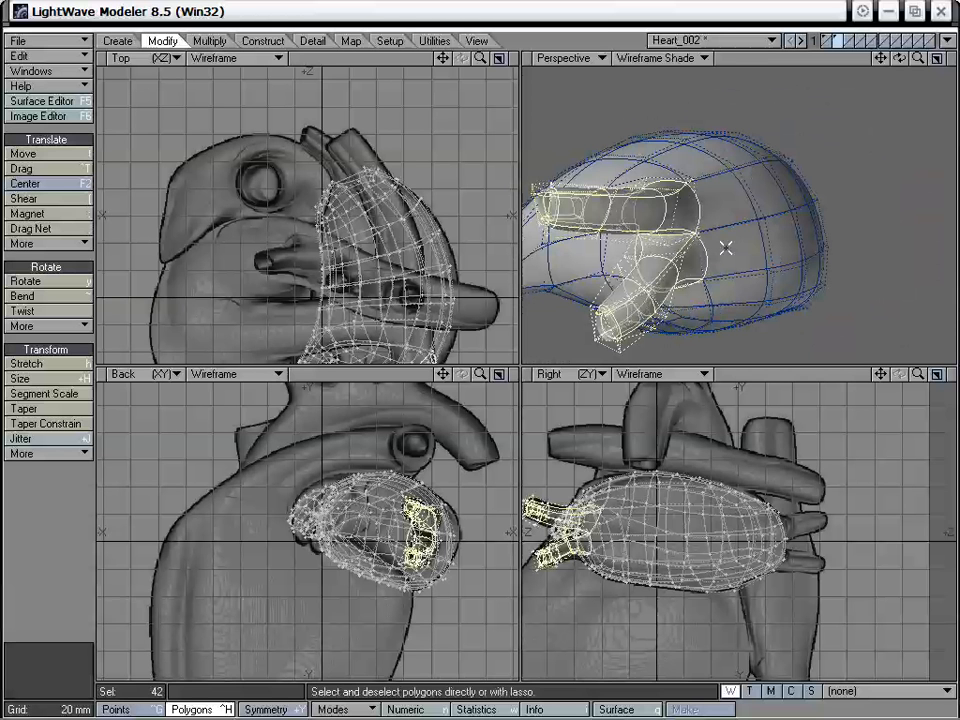
pyautogui.click(847, 40)
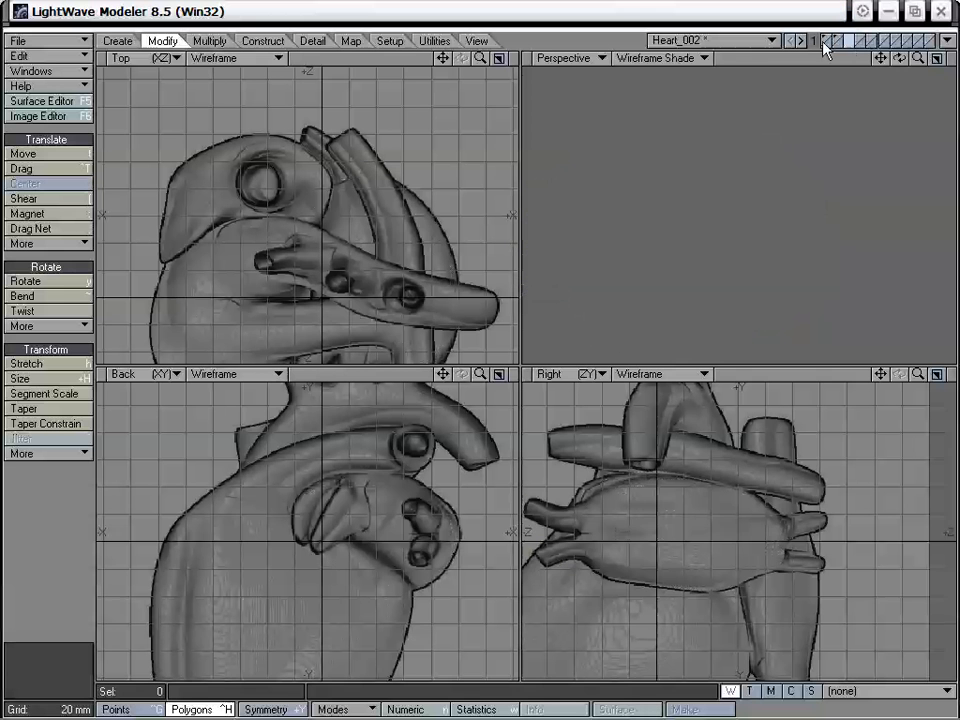
pyautogui.hotkey('ctrl', 'v')
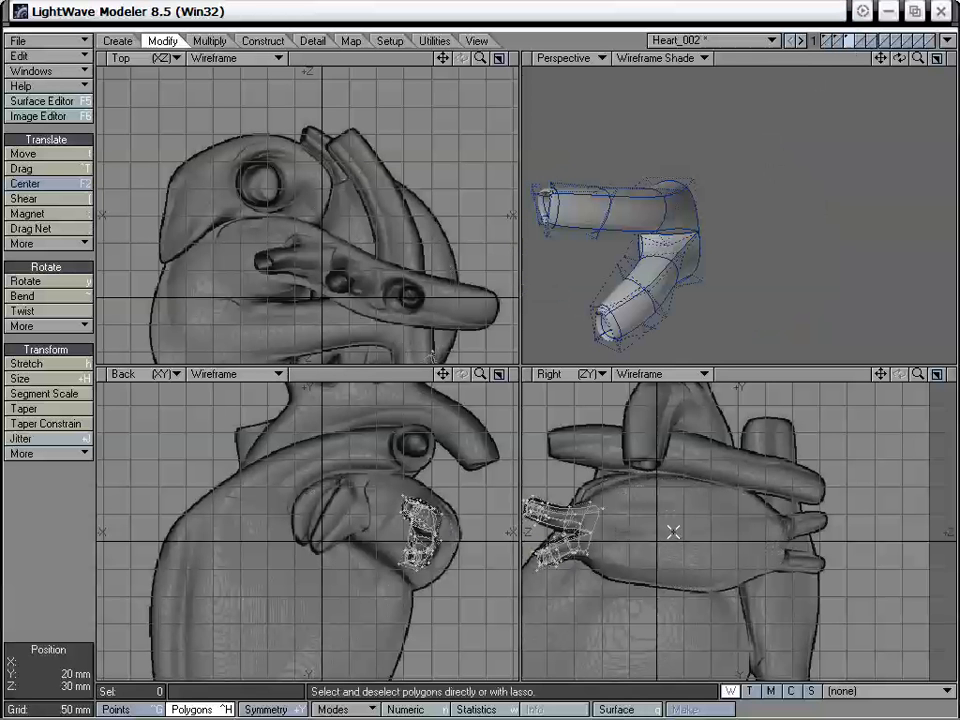
# - Mirror the copied vessels to the opposite end of the atrium in the Right view and delete the unmirrored pair
pyautogui.hotkey('shift', 'v')
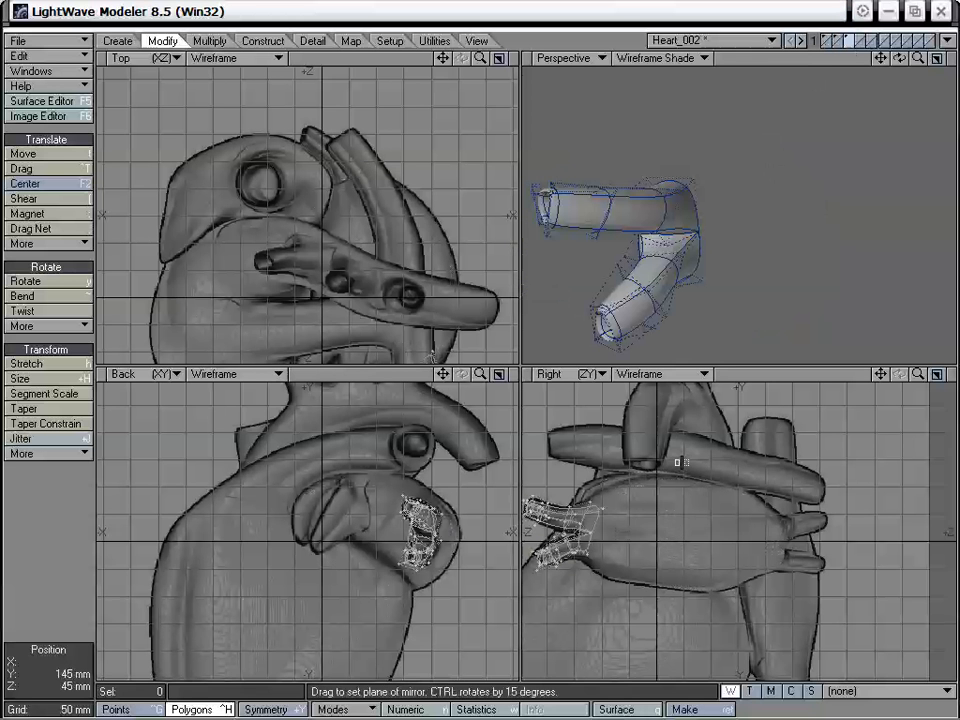
pyautogui.moveTo(683, 463); pyautogui.dragTo(682, 522)
pyautogui.press('space')
pyautogui.moveTo(640, 478); pyautogui.dragTo(622, 478, button='right')
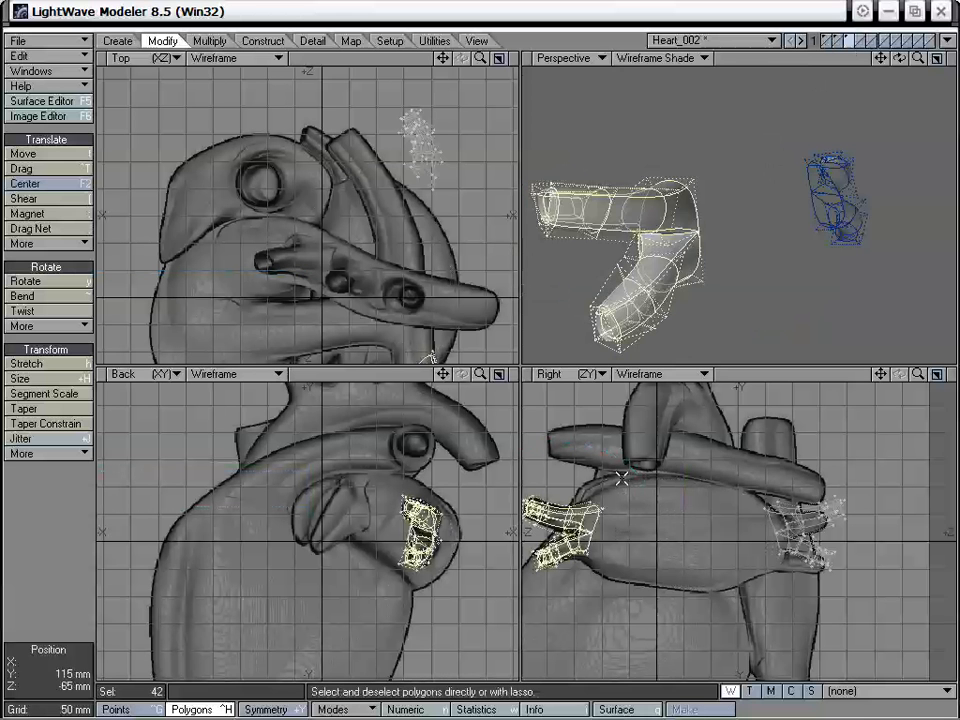
pyautogui.press('Delete')
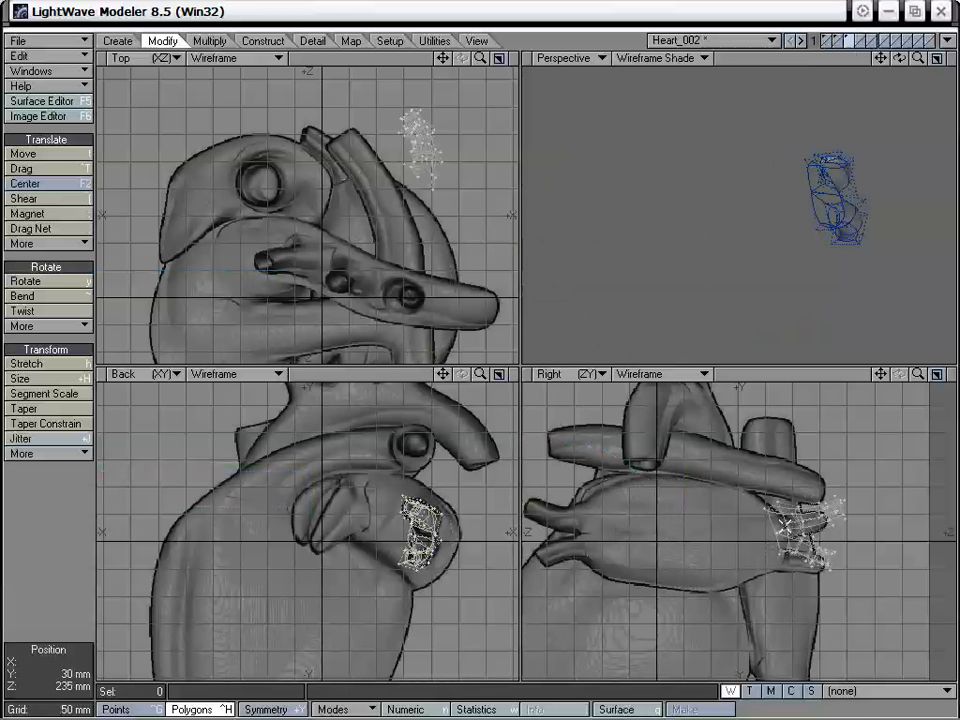
# - Move and rotate the mirrored vessels to match the background image in the Right and Top views
pyautogui.press('t')
pyautogui.moveTo(785, 524); pyautogui.dragTo(782, 538)
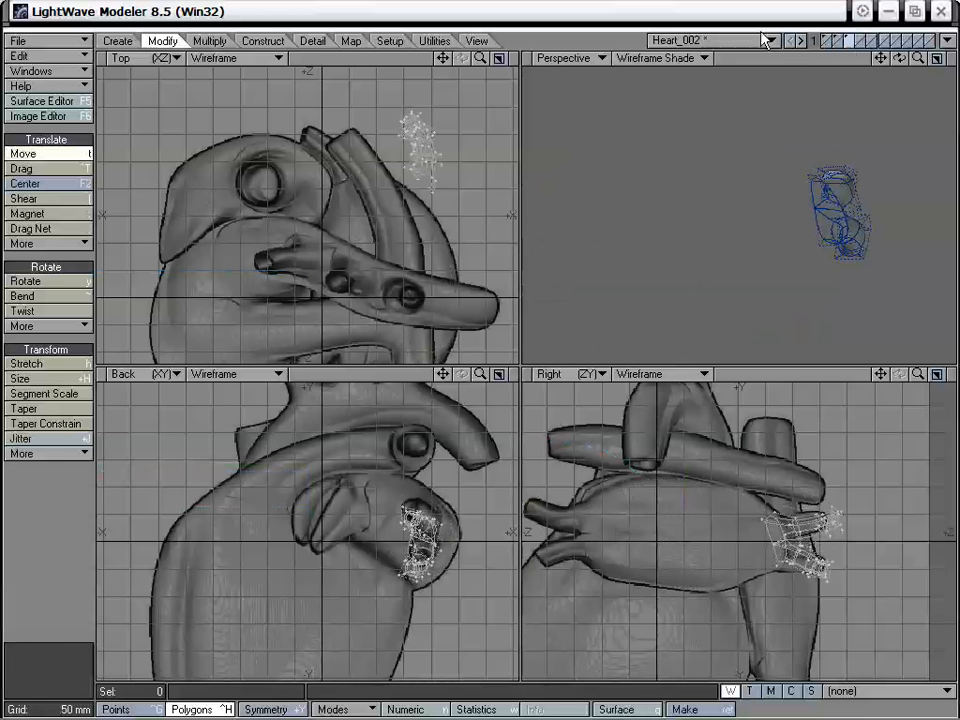
pyautogui.press('y')
pyautogui.moveTo(420, 185); pyautogui.dragTo(458, 185)
pyautogui.press('t')
pyautogui.moveTo(394, 151); pyautogui.dragTo(348, 174)
pyautogui.press('y')
pyautogui.press('t')
pyautogui.press('y')
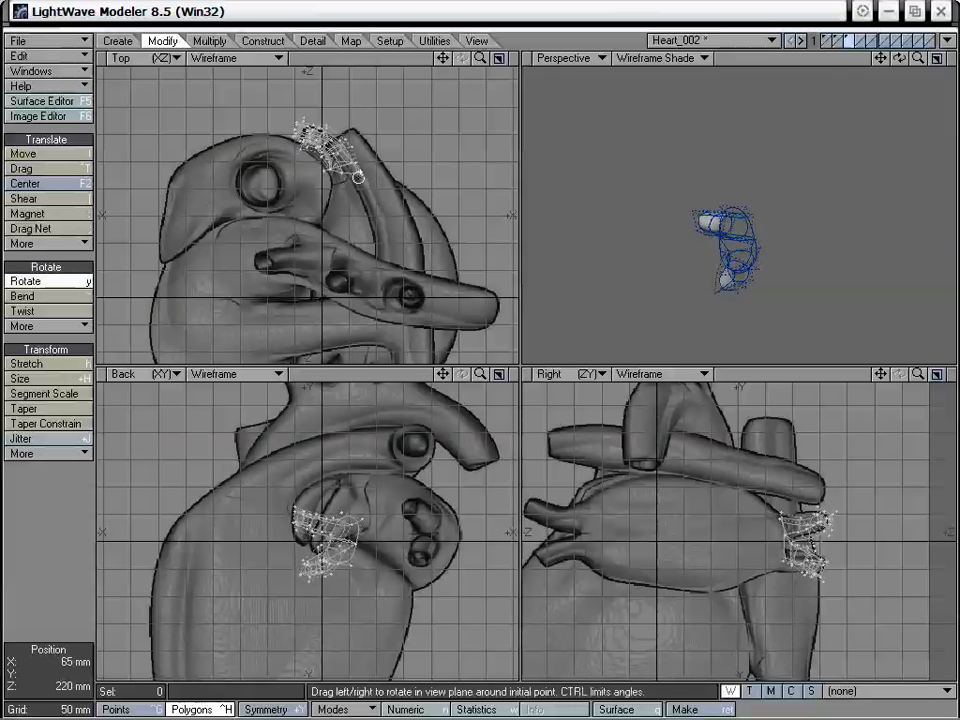
# - Show the atrium together with the mirrored vessels and examine how they sit at its open end
pyautogui.click(841, 40)
pyautogui.keyDown('alt'); pyautogui.moveTo(780, 243); pyautogui.dragTo(736, 239); pyautogui.keyUp('alt')
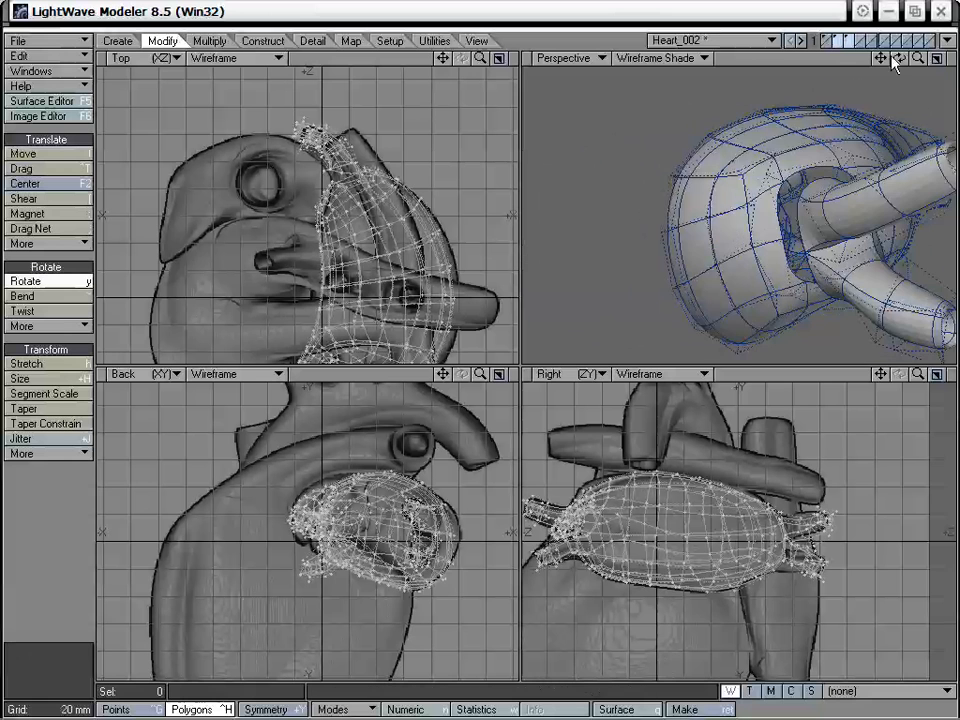
pyautogui.moveTo(880, 59); pyautogui.dragTo(852, 68)
pyautogui.moveTo(917, 59); pyautogui.dragTo(947, 59)
pyautogui.moveTo(771, 220)
pyautogui.keyDown('alt'); pyautogui.mouseDown()
pyautogui.moveTo(784, 226)
pyautogui.moveTo(675, 213)
pyautogui.moveTo(697, 237)
pyautogui.moveTo(773, 227)
pyautogui.mouseUp(); pyautogui.keyUp('alt')
pyautogui.moveTo(880, 59); pyautogui.dragTo(868, 78)
pyautogui.keyDown('alt'); pyautogui.moveTo(780, 220); pyautogui.dragTo(669, 206); pyautogui.keyUp('alt')
# - Keep the mirrored vessels in the foreground layer and display the atrium as a background layer
pyautogui.click(849, 39)
pyautogui.press('a')
pyautogui.keyDown('shift'); pyautogui.click(839, 39); pyautogui.keyUp('shift')
pyautogui.click(844, 42)
pyautogui.click(837, 45)
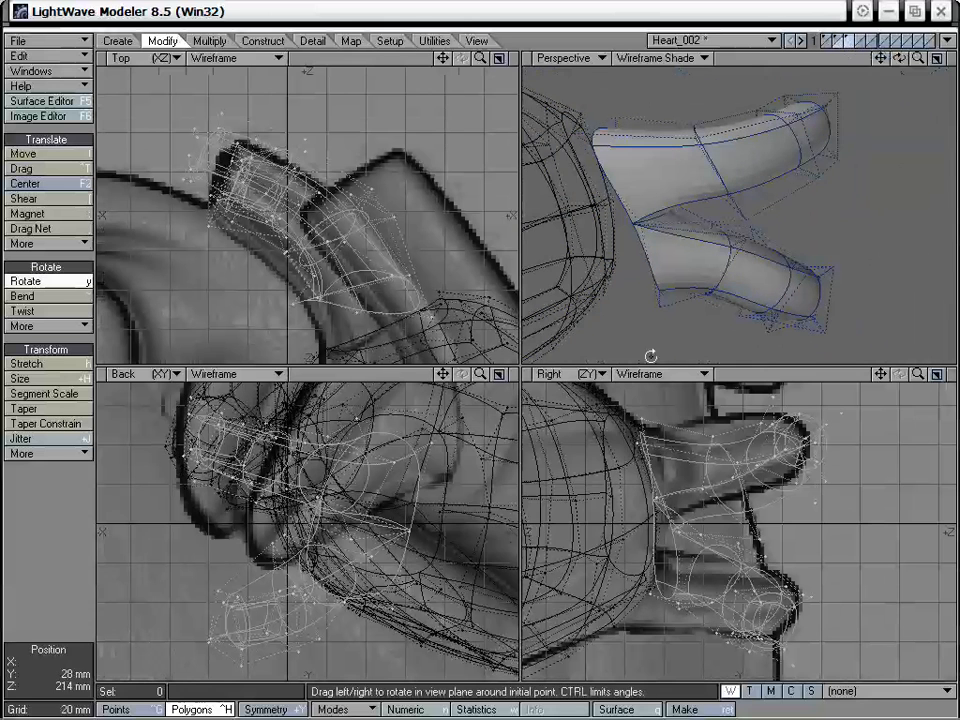
# - Rotate and move the mirrored vessels to align them with the atrium's opening and the background images
pyautogui.press('space')
pyautogui.press('y')
pyautogui.moveTo(660, 515)
pyautogui.mouseDown()
pyautogui.moveTo(650, 514)
pyautogui.moveTo(675, 512)
pyautogui.moveTo(655, 515)
pyautogui.mouseUp()
pyautogui.press('t')
pyautogui.keyDown('alt'); pyautogui.moveTo(640, 284); pyautogui.dragTo(681, 238); pyautogui.keyUp('alt')
pyautogui.moveTo(690, 487)
pyautogui.mouseDown()
pyautogui.moveTo(693, 471)
pyautogui.moveTo(677, 497)
pyautogui.mouseUp()
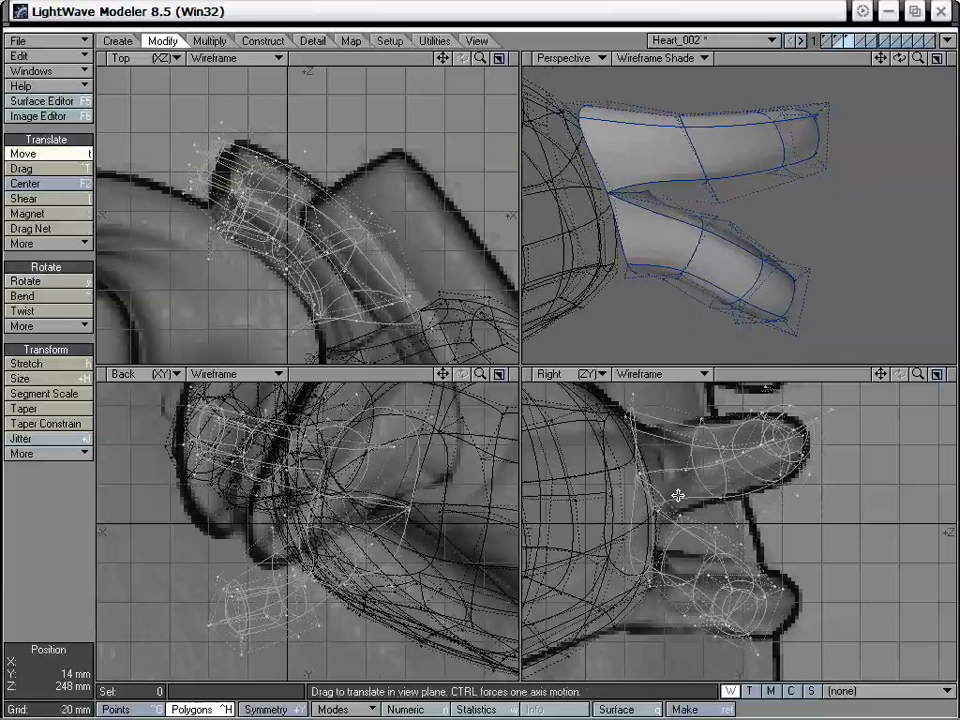
pyautogui.keyDown('alt'); pyautogui.moveTo(718, 81); pyautogui.dragTo(706, 218); pyautogui.keyUp('alt')
pyautogui.moveTo(298, 210); pyautogui.dragTo(272, 198)
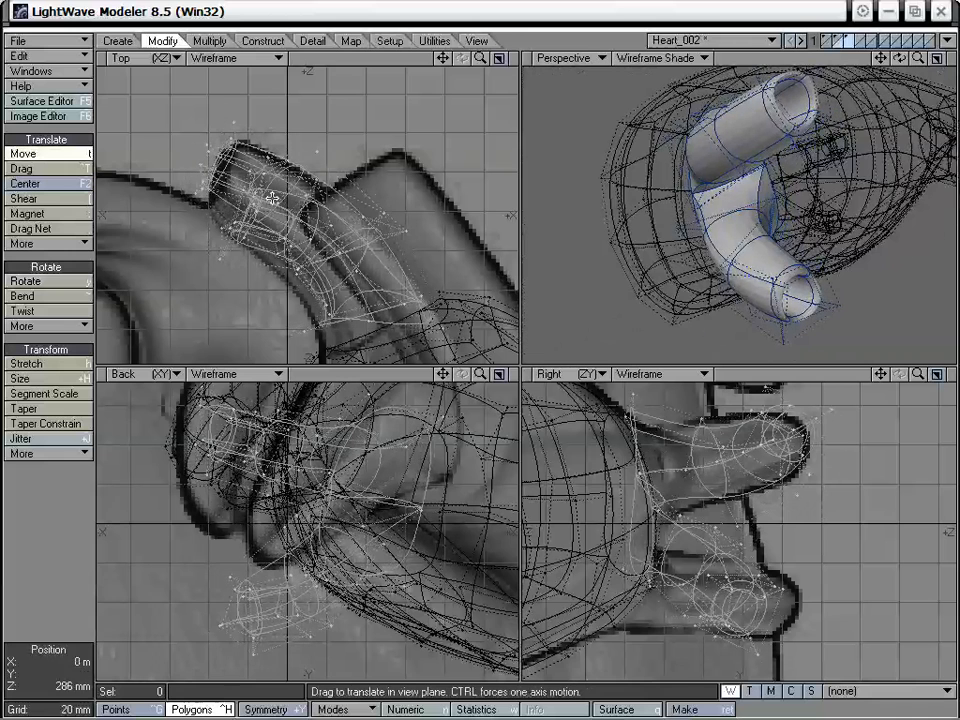
# - Cut the mirrored vessels from their layer and paste them into the atrium's layer
pyautogui.keyDown('alt'); pyautogui.moveTo(718, 173); pyautogui.dragTo(776, 167); pyautogui.keyUp('alt')
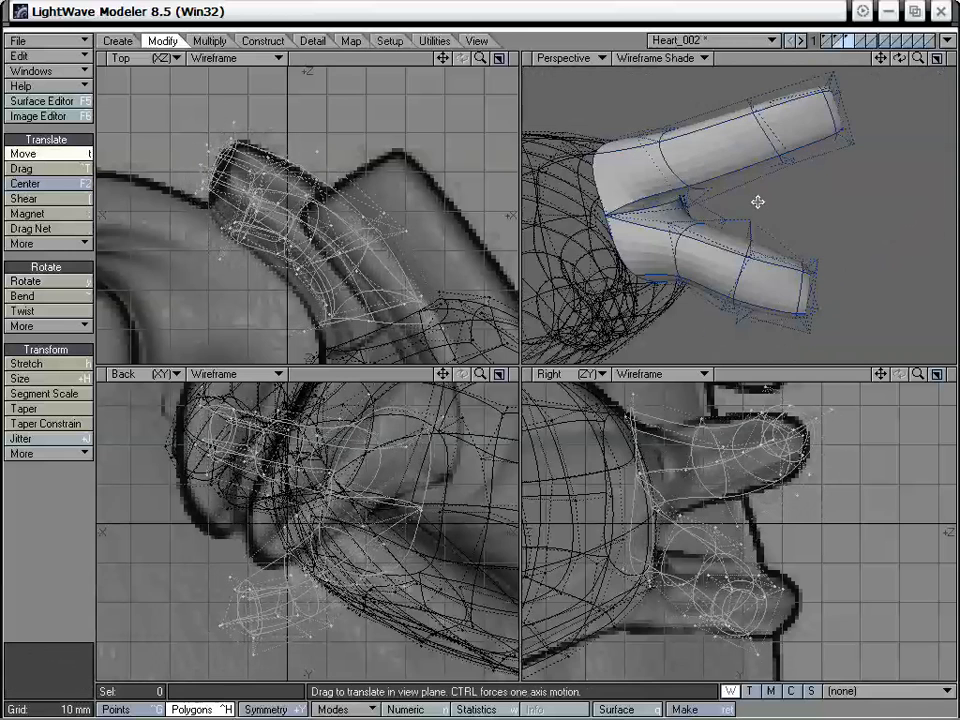
pyautogui.press('x')
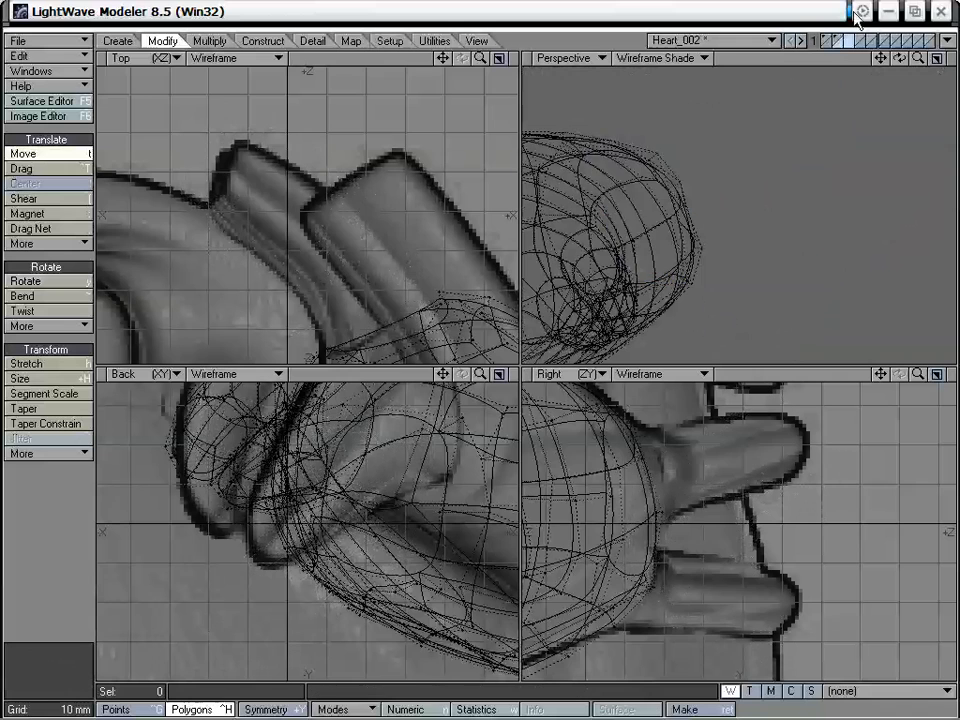
pyautogui.click(840, 42)
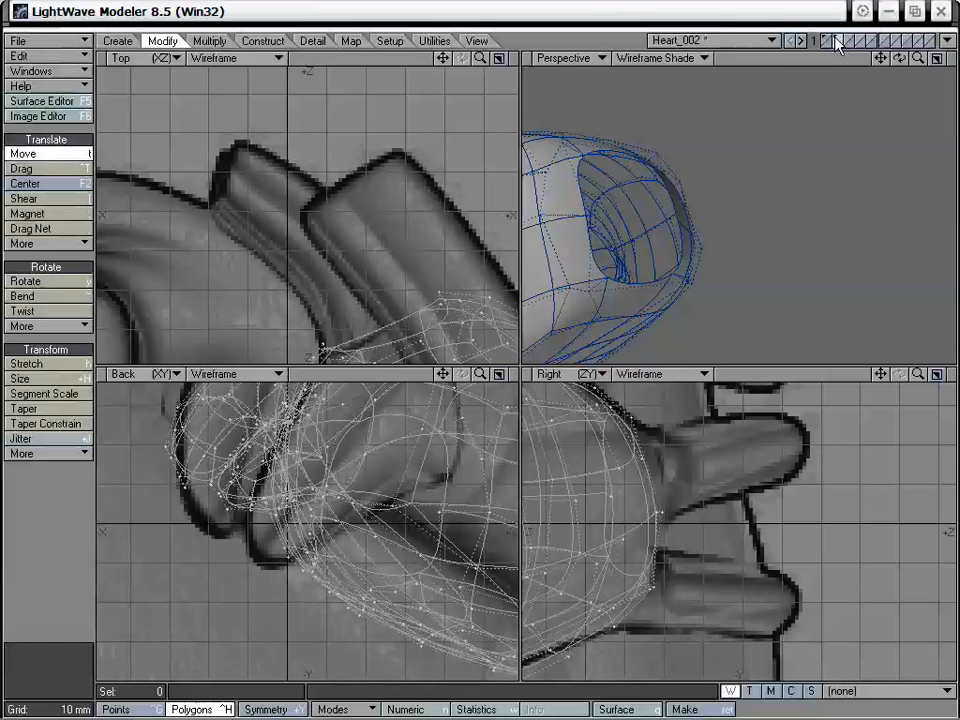
pyautogui.press('v')
pyautogui.keyDown('alt'); pyautogui.moveTo(726, 222); pyautogui.dragTo(762, 251); pyautogui.keyUp('alt')
pyautogui.keyDown('alt'); pyautogui.moveTo(697, 218); pyautogui.dragTo(794, 152); pyautogui.keyUp('alt')
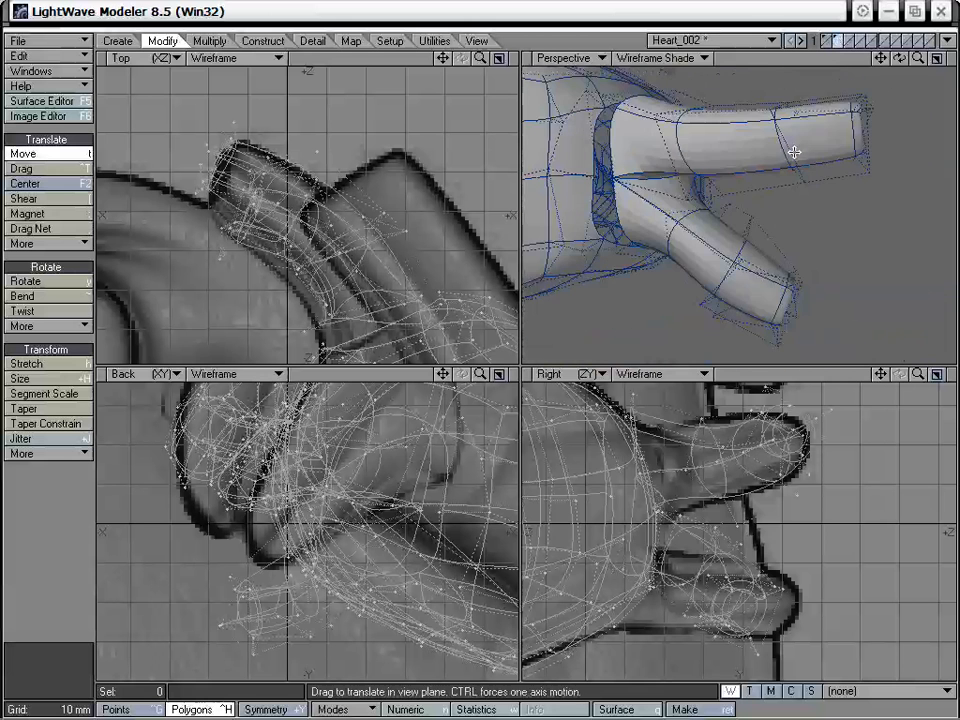
# - Switch to point editing and frame the gap between the pasted vessels and the atrium's opening
pyautogui.moveTo(881, 59); pyautogui.dragTo(938, 130)
pyautogui.moveTo(918, 58); pyautogui.dragTo(950, 60)
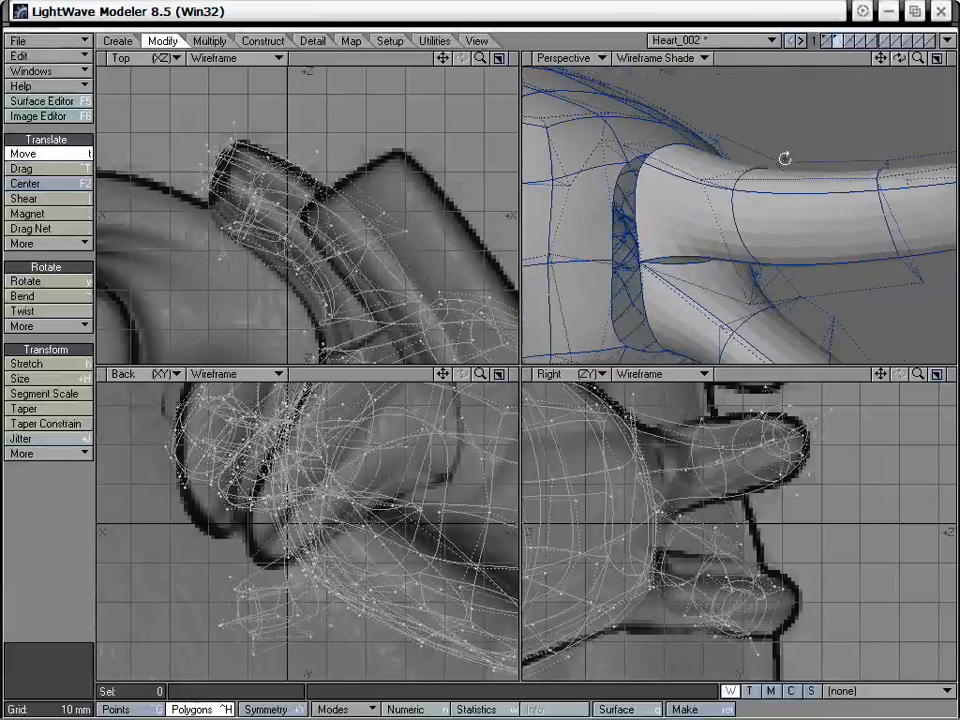
pyautogui.keyDown('alt'); pyautogui.moveTo(784, 156); pyautogui.dragTo(701, 229); pyautogui.keyUp('alt')
pyautogui.press('space')
pyautogui.press('space')
pyautogui.keyDown('alt'); pyautogui.moveTo(641, 297); pyautogui.dragTo(661, 161); pyautogui.keyUp('alt')
pyautogui.click(95, 537)
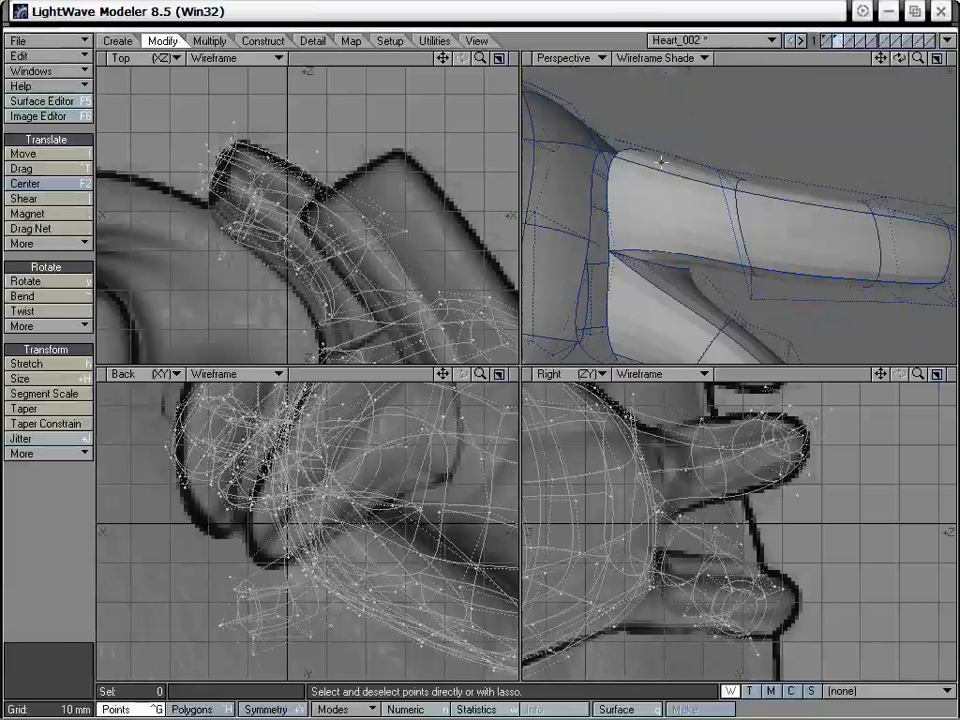
pyautogui.click(719, 165)
pyautogui.keyDown('alt'); pyautogui.moveTo(765, 212); pyautogui.dragTo(715, 175); pyautogui.keyUp('alt')
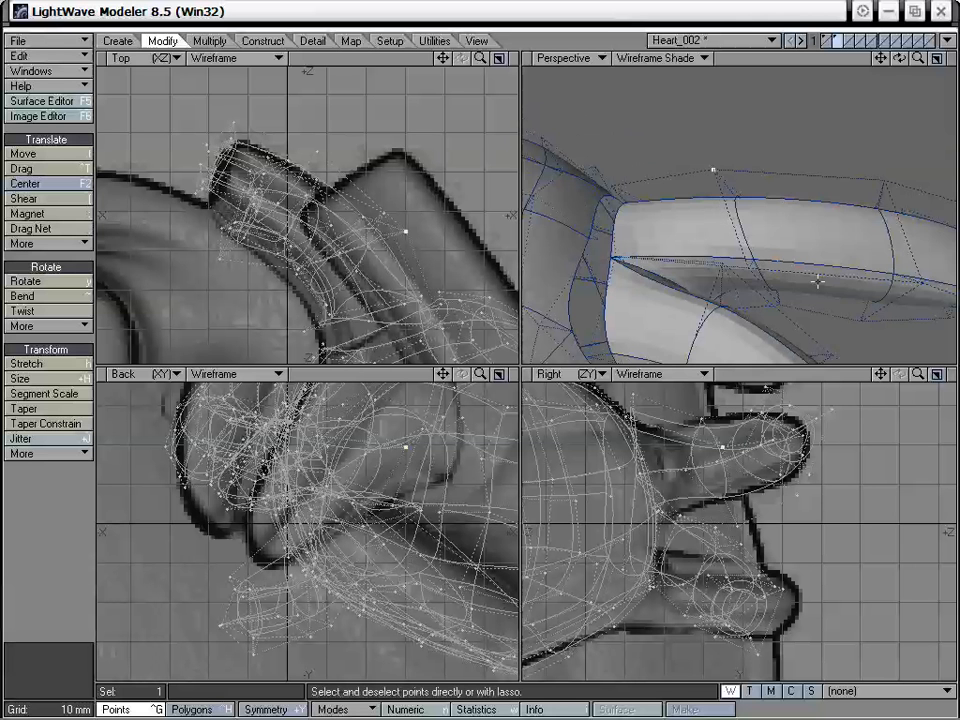
pyautogui.keyDown('alt'); pyautogui.moveTo(784, 212); pyautogui.dragTo(668, 200); pyautogui.keyUp('alt')
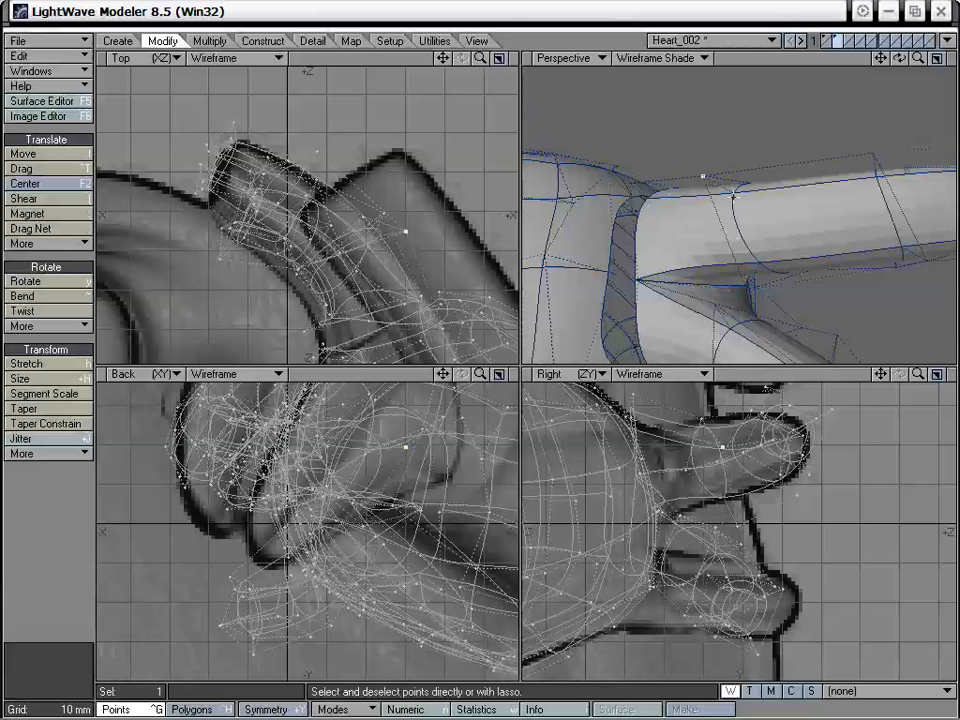
pyautogui.click(49, 559)
# - Weld the vessel rim to the atrium's opening at the upper vessel's top edge and at the fork between the vessels
pyautogui.keyDown('alt'); pyautogui.moveTo(718, 259); pyautogui.dragTo(729, 146); pyautogui.keyUp('alt')
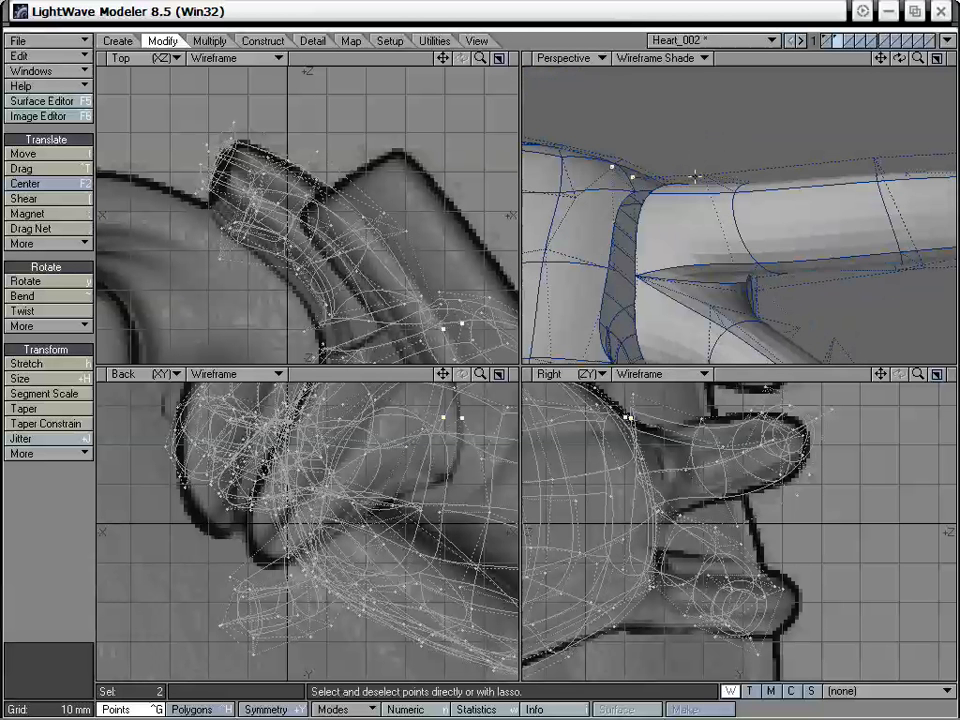
pyautogui.hotkey('ctrl', 'w')
pyautogui.click(423, 307)
pyautogui.keyDown('alt'); pyautogui.moveTo(722, 200); pyautogui.dragTo(736, 224); pyautogui.keyUp('alt')
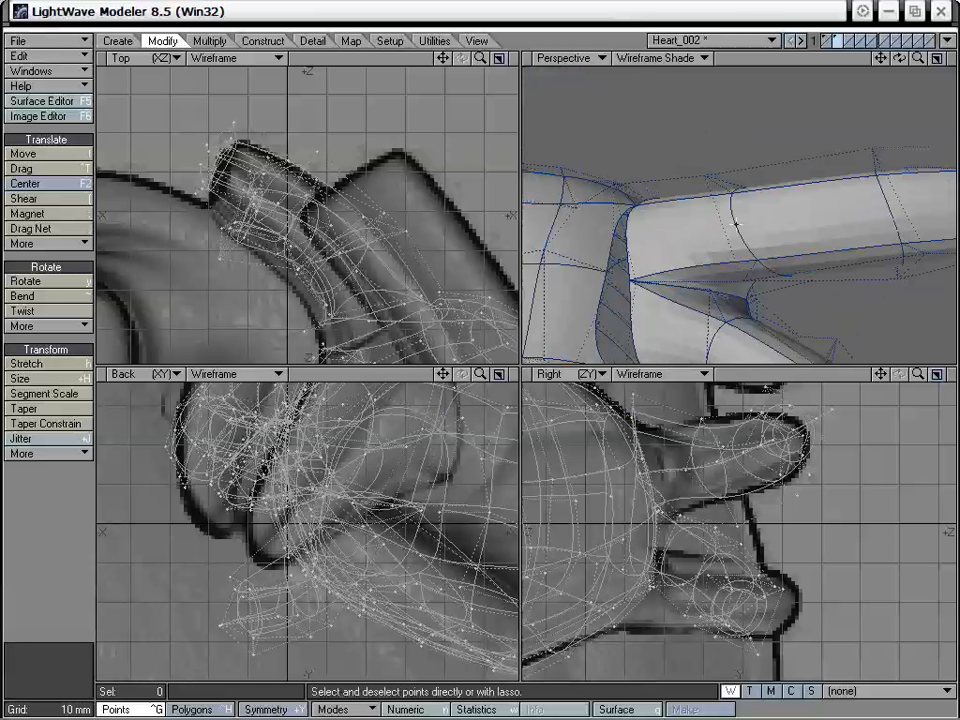
pyautogui.hotkey('ctrl', 'w')
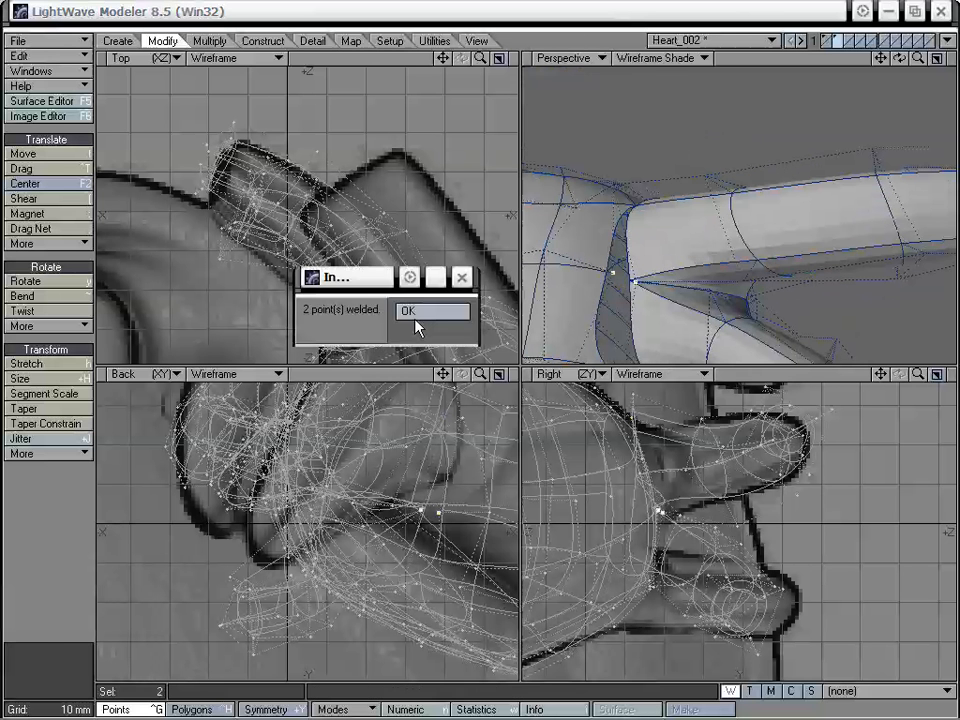
pyautogui.click(427, 310)
# - Weld two more pairs of facing points, joining the lower vessel's outer side and underside to the atrium's rim
pyautogui.keyDown('alt'); pyautogui.moveTo(640, 190); pyautogui.dragTo(643, 253); pyautogui.keyUp('alt')
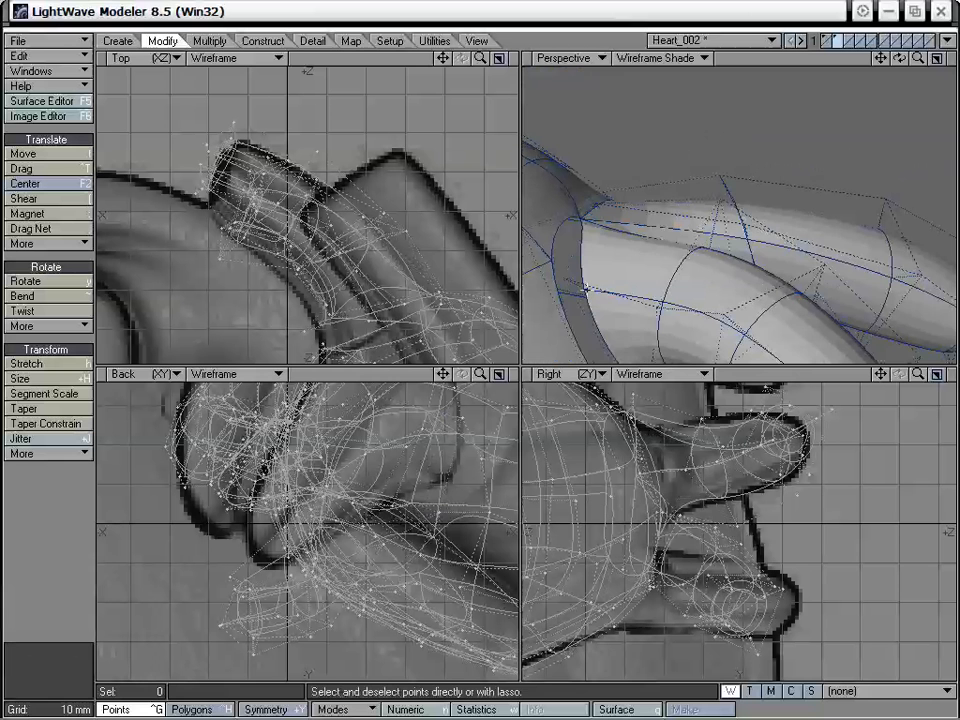
pyautogui.hotkey('ctrl', 'w')
pyautogui.click(428, 313)
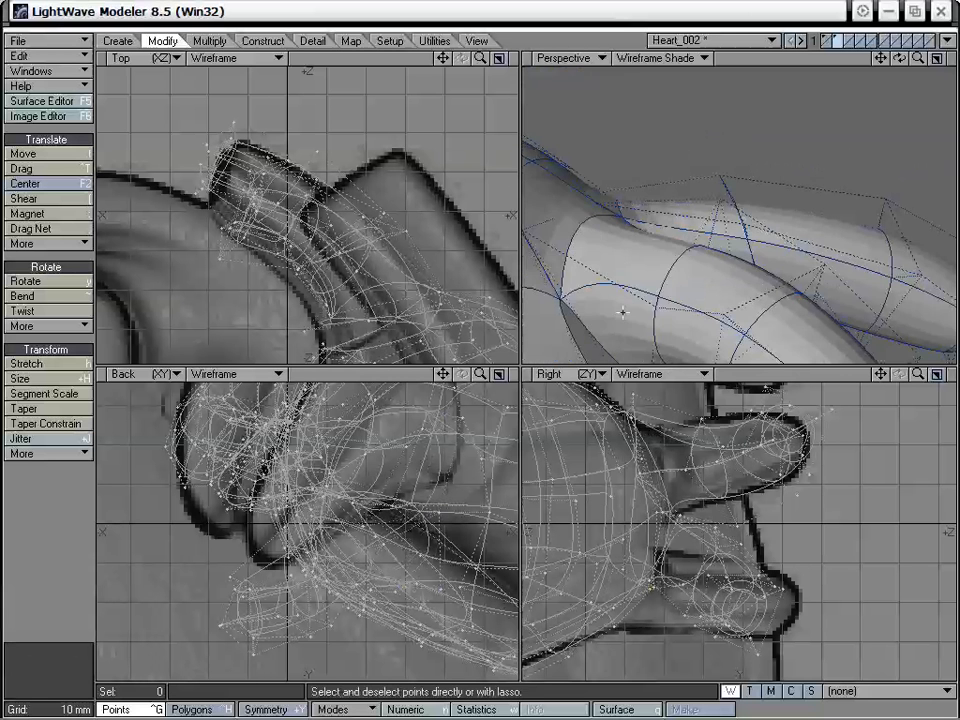
pyautogui.keyDown('alt'); pyautogui.moveTo(655, 240); pyautogui.dragTo(580, 234); pyautogui.keyUp('alt')
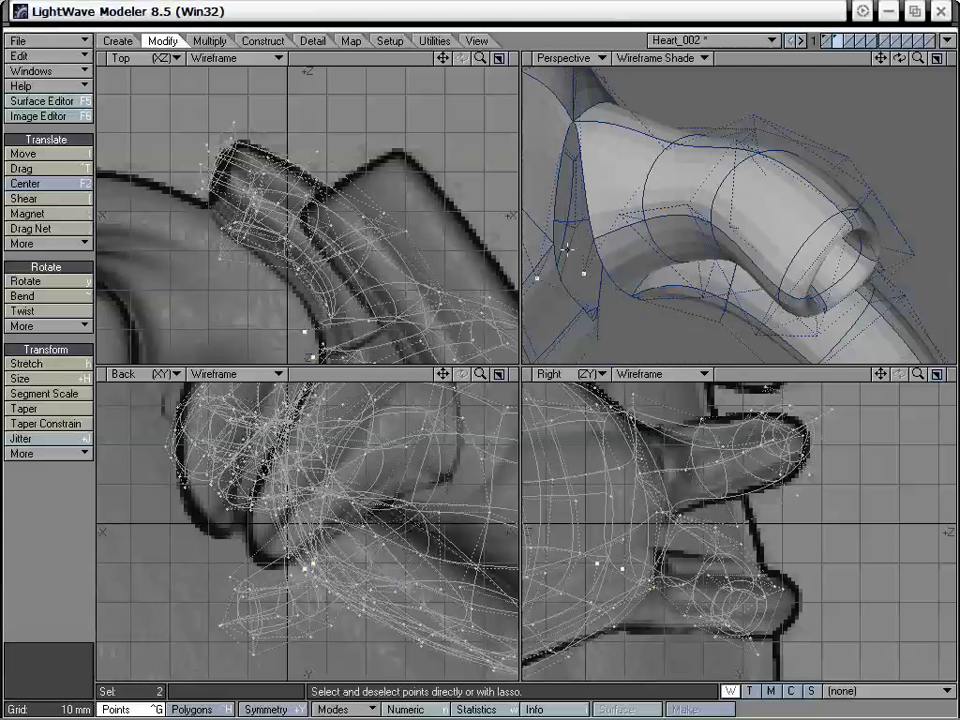
pyautogui.hotkey('ctrl', 'w')
pyautogui.click(429, 311)
# - Weld the remaining point pairs at the opposite side of the fork and on the upper vessel's rim to the atrium
pyautogui.keyDown('alt'); pyautogui.moveTo(645, 265); pyautogui.dragTo(608, 185); pyautogui.keyUp('alt')
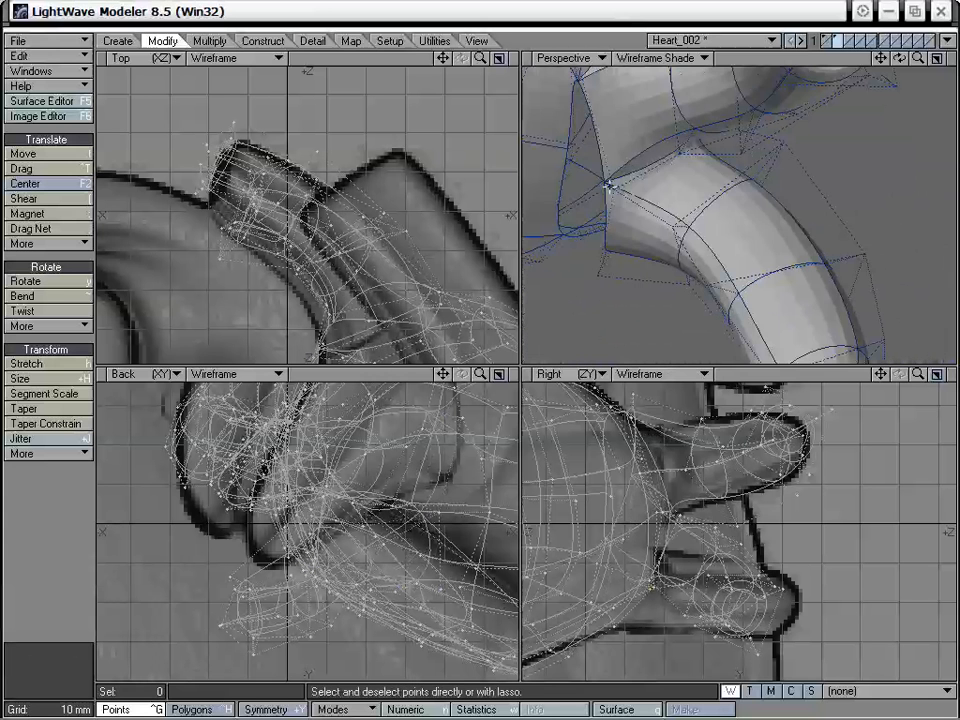
pyautogui.click(606, 183)
pyautogui.hotkey('ctrl', 'w')
pyautogui.click(443, 313)
pyautogui.keyDown('alt'); pyautogui.moveTo(655, 255); pyautogui.dragTo(605, 158); pyautogui.keyUp('alt')
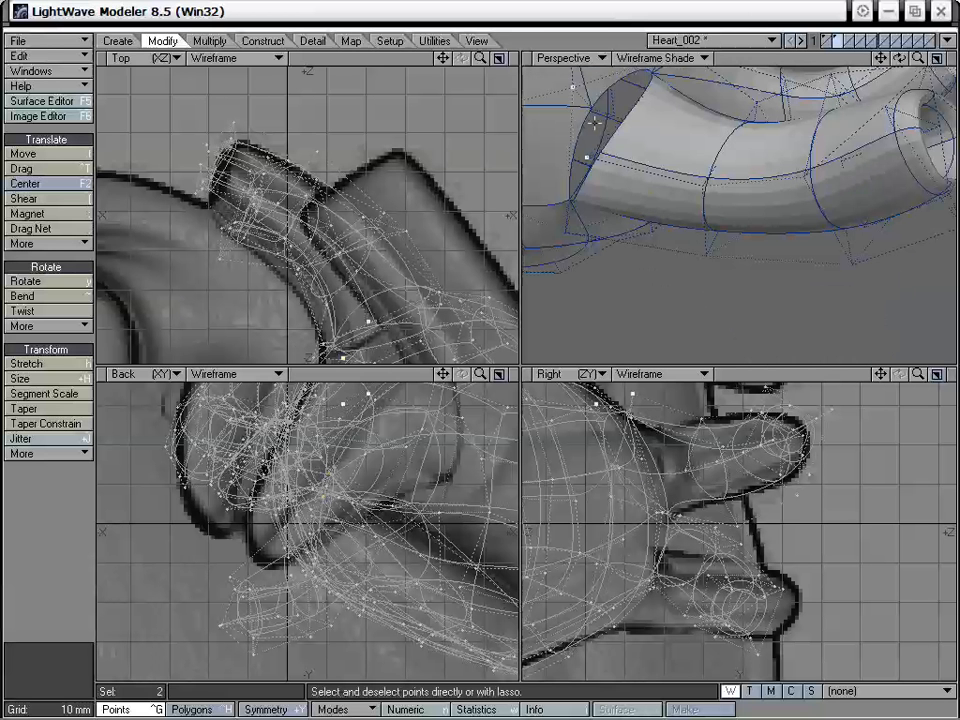
pyautogui.hotkey('ctrl', 'w')
pyautogui.click(441, 316)
# - Show the main heart body layer together with the finished atrium and examine the assembled heart from several sides
pyautogui.keyDown('alt'); pyautogui.moveTo(535, 295); pyautogui.dragTo(720, 208); pyautogui.keyUp('alt')
pyautogui.press('a')
pyautogui.keyDown('alt'); pyautogui.moveTo(611, 225); pyautogui.dragTo(699, 242); pyautogui.keyUp('alt')
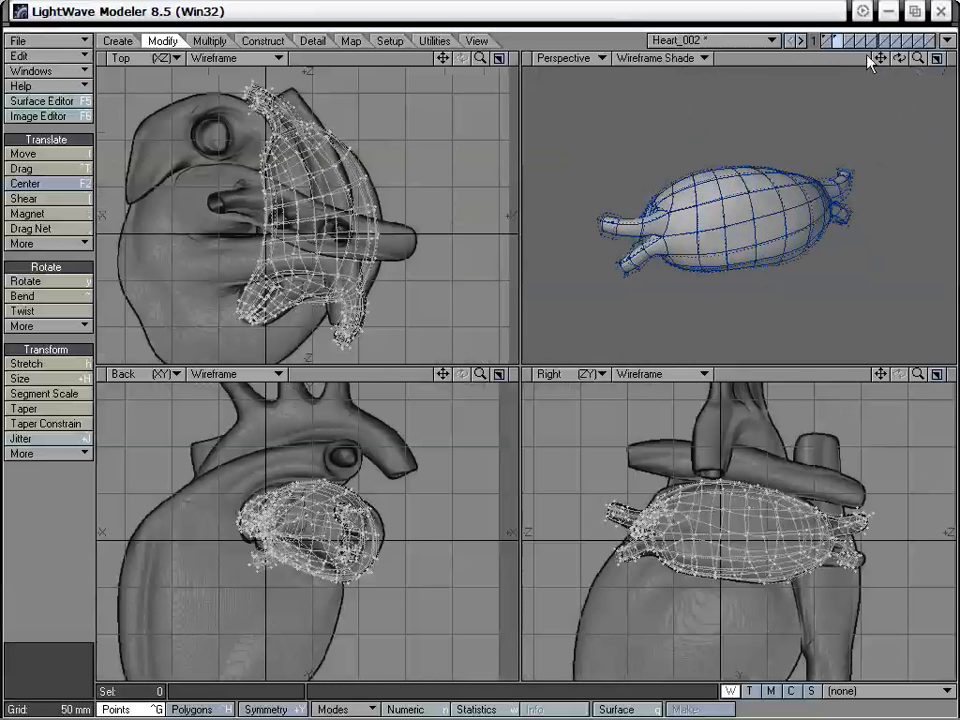
pyautogui.keyDown('shift'); pyautogui.click(827, 41); pyautogui.keyUp('shift')
pyautogui.keyDown('alt'); pyautogui.moveTo(783, 207); pyautogui.dragTo(712, 200); pyautogui.keyUp('alt')
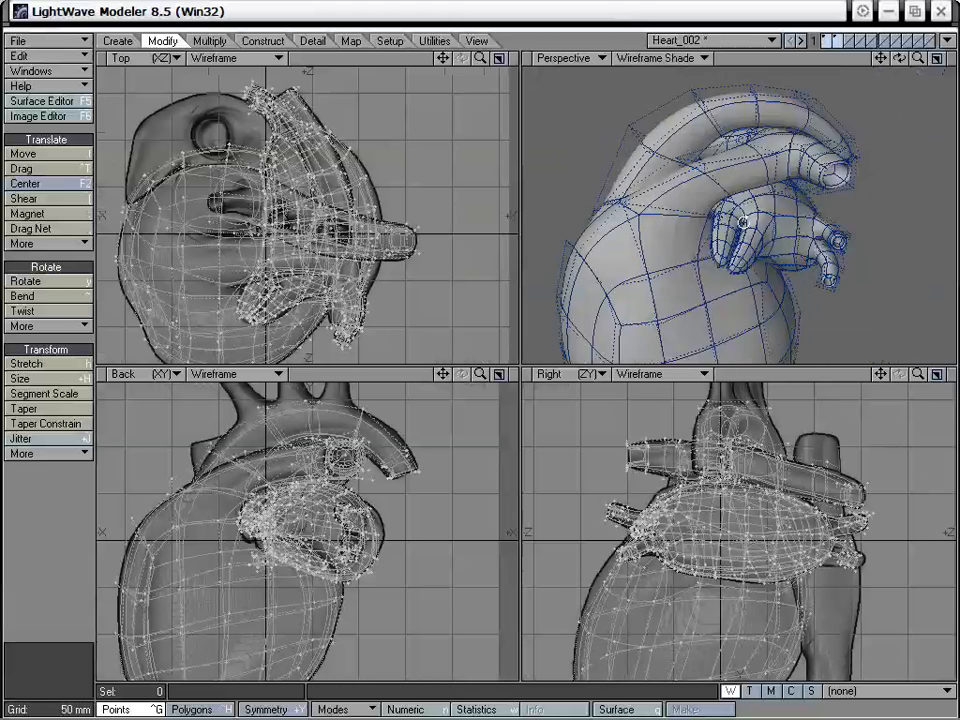
pyautogui.moveTo(918, 59); pyautogui.dragTo(909, 69)
pyautogui.keyDown('alt'); pyautogui.moveTo(812, 205); pyautogui.dragTo(680, 128); pyautogui.keyUp('alt')
pyautogui.keyDown('alt'); pyautogui.moveTo(729, 155); pyautogui.dragTo(700, 246); pyautogui.keyUp('alt')
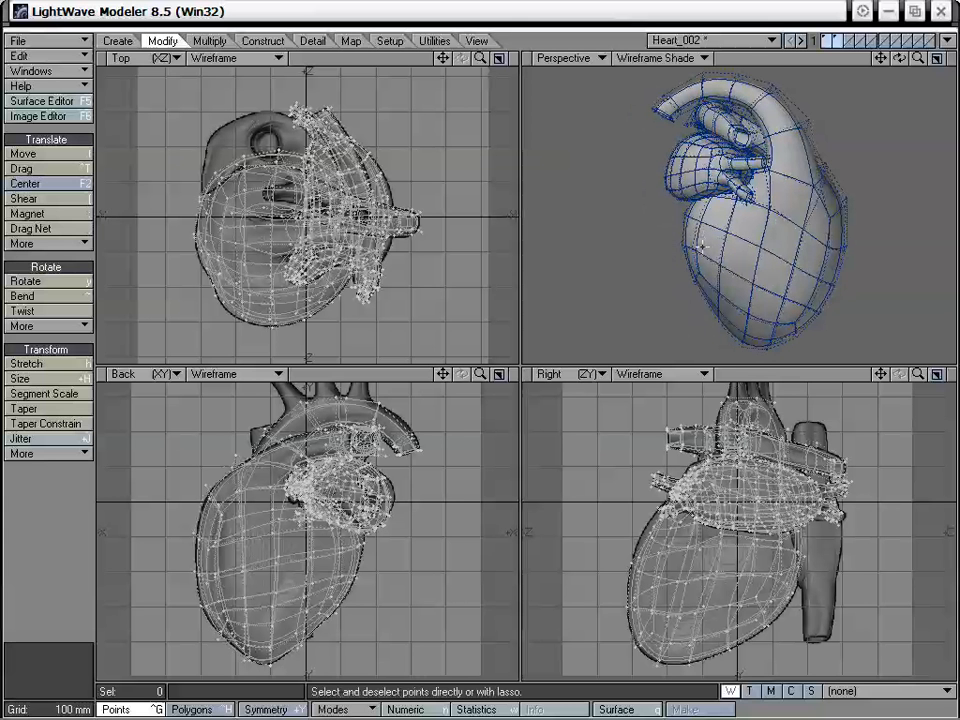
pyautogui.keyDown('alt'); pyautogui.moveTo(683, 246); pyautogui.dragTo(722, 244); pyautogui.keyUp('alt')
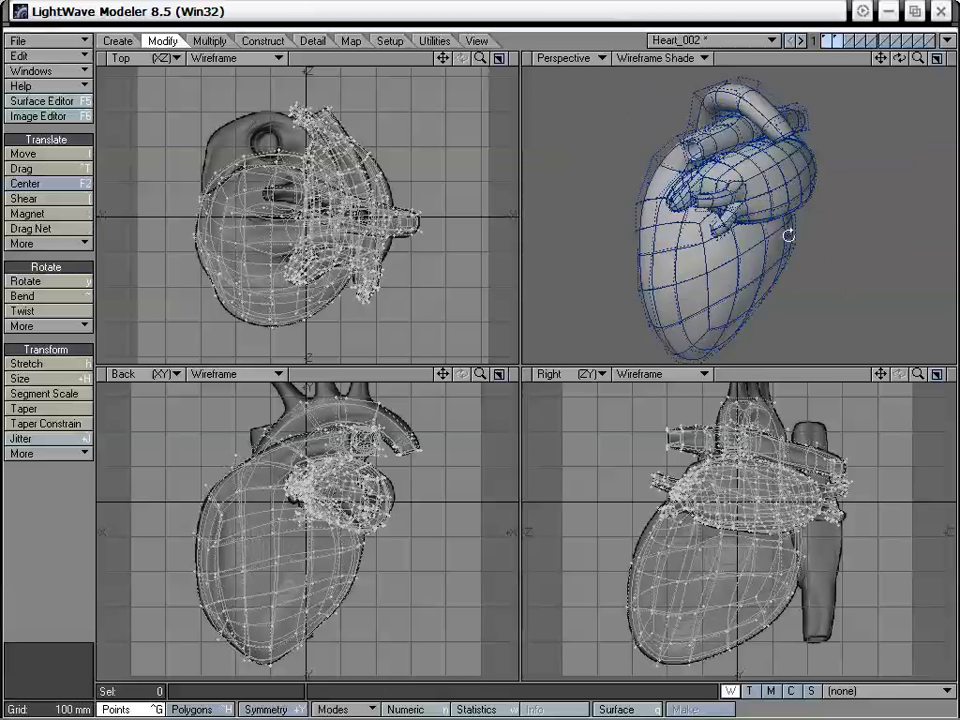
pyautogui.keyDown('alt'); pyautogui.moveTo(788, 235); pyautogui.dragTo(790, 200); pyautogui.keyUp('alt')
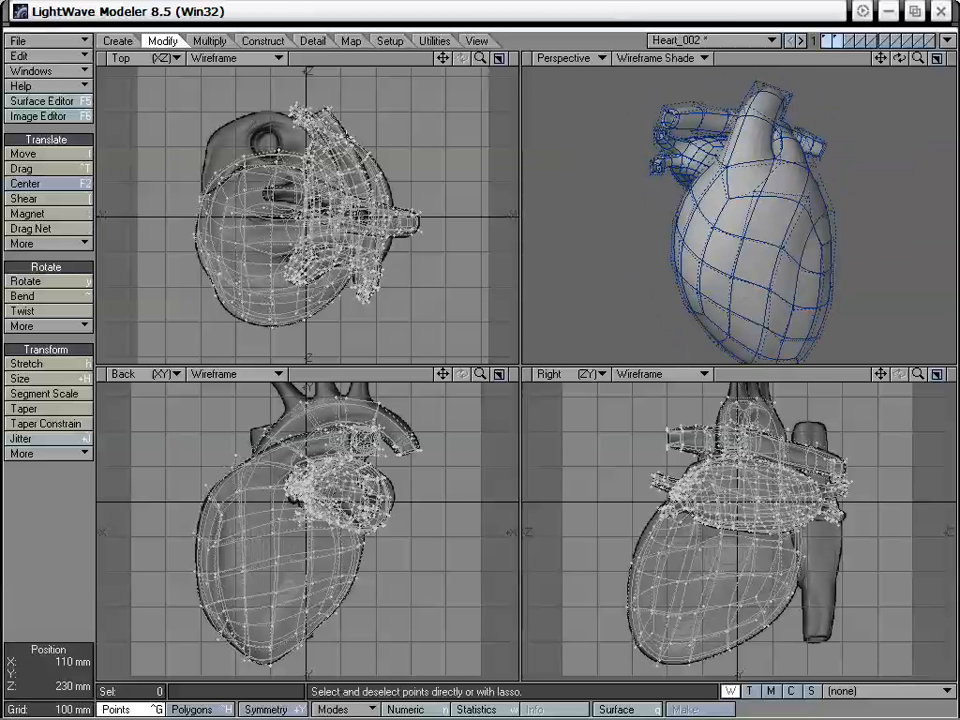
pyautogui.keyDown('alt'); pyautogui.moveTo(745, 232); pyautogui.dragTo(769, 259); pyautogui.keyUp('alt')
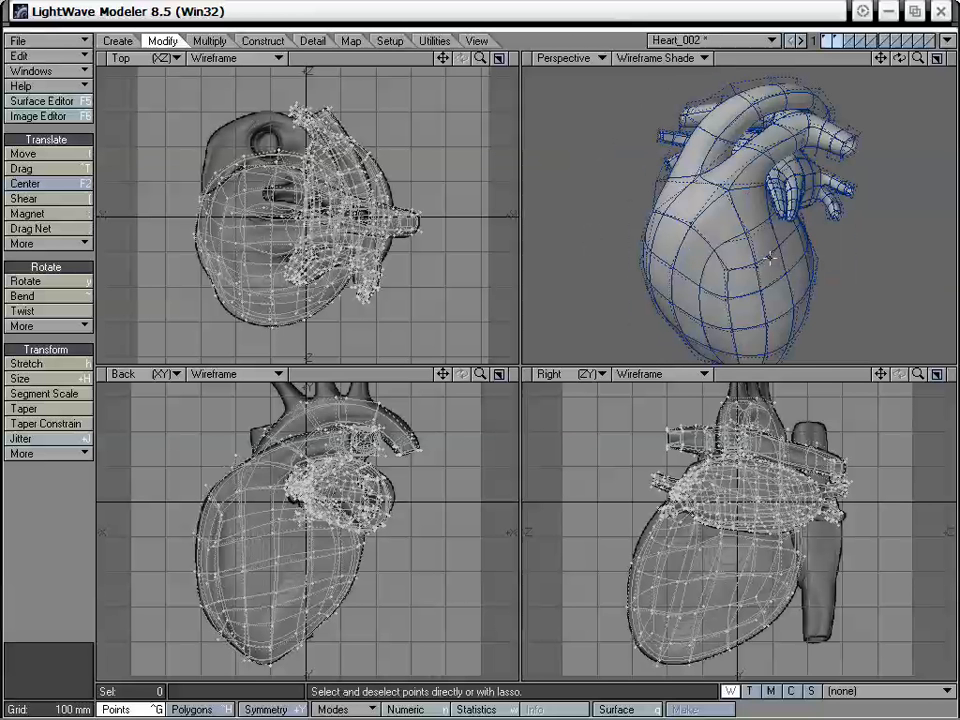
pyautogui.moveTo(555, 175)
pyautogui.keyDown('alt'); pyautogui.mouseDown()
pyautogui.moveTo(634, 226)
pyautogui.moveTo(701, 236)
pyautogui.moveTo(686, 250)
pyautogui.moveTo(672, 232)
pyautogui.moveTo(776, 242)
pyautogui.moveTo(757, 244)
pyautogui.mouseUp(); pyautogui.keyUp('alt')
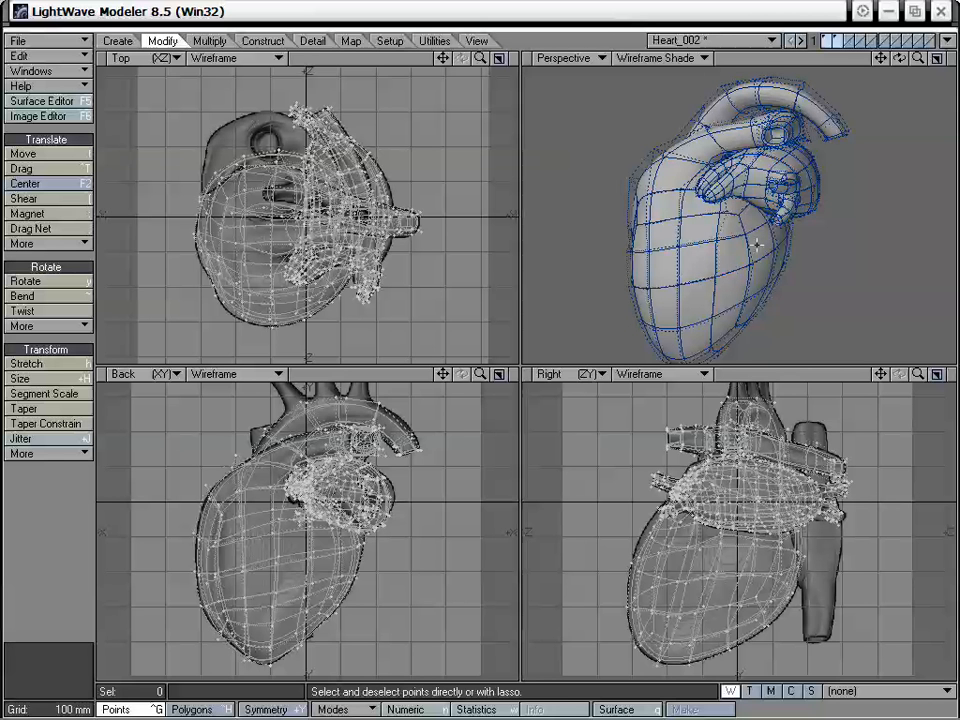
pyautogui.keyDown('alt'); pyautogui.moveTo(658, 172); pyautogui.dragTo(775, 268); pyautogui.keyUp('alt')
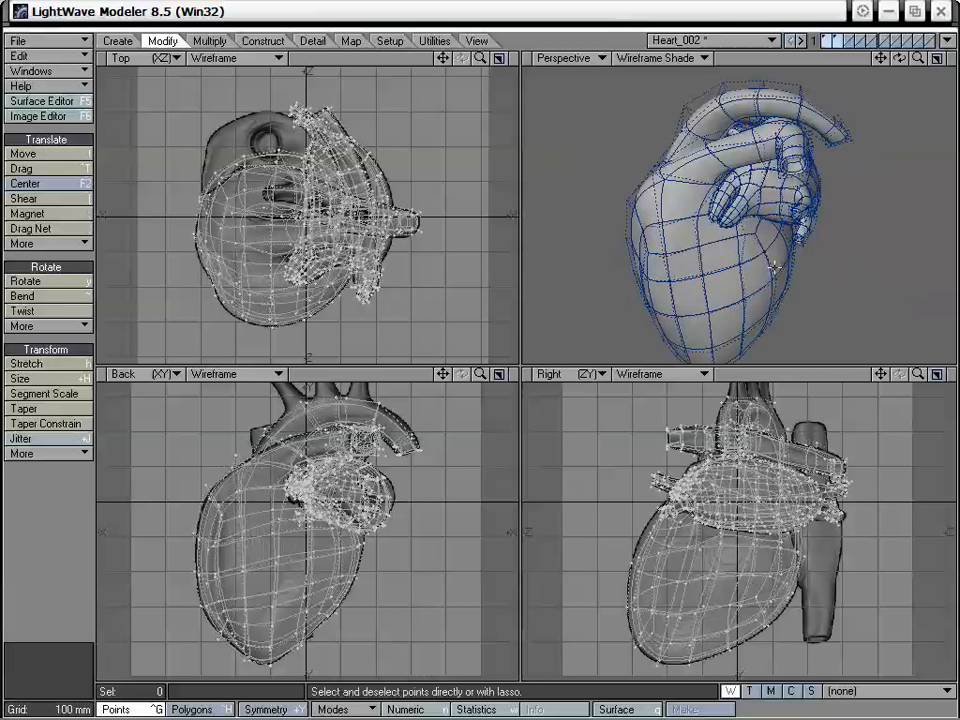